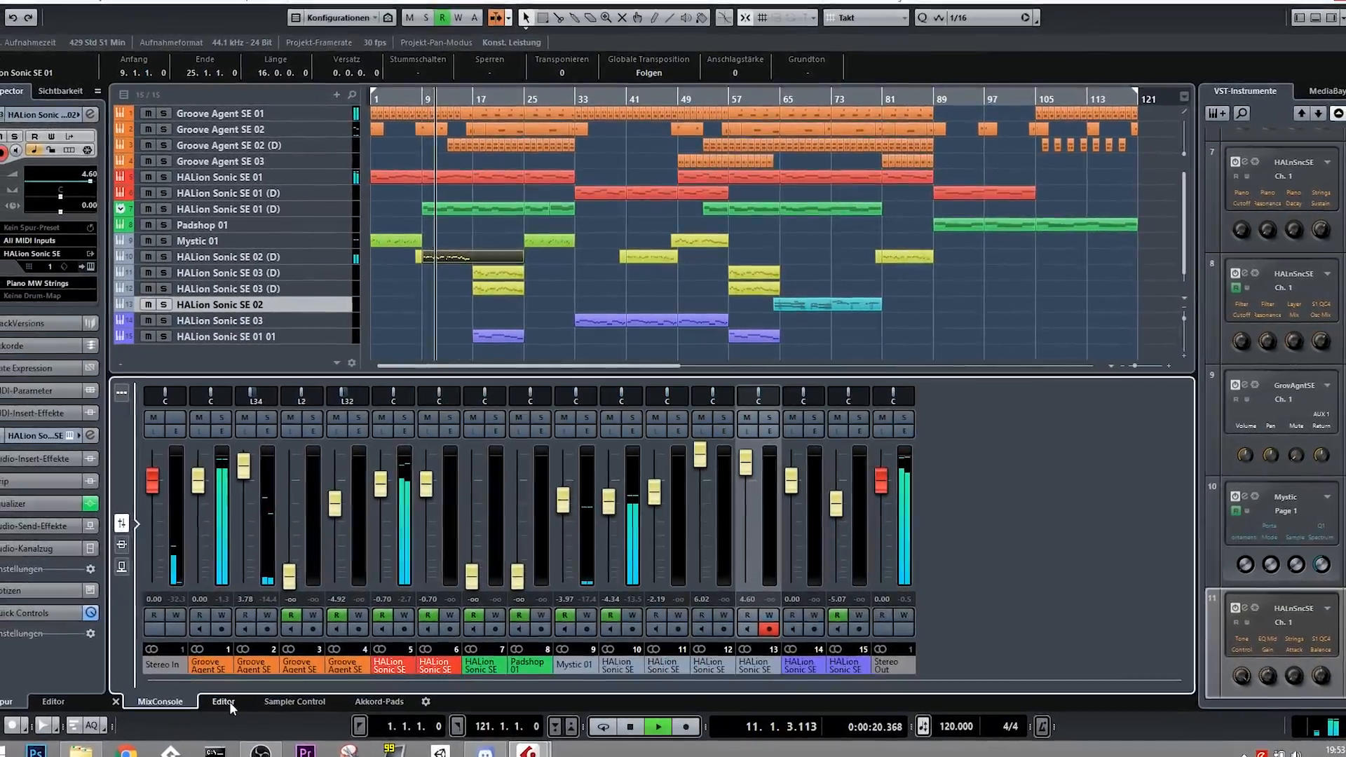
click(231, 698)
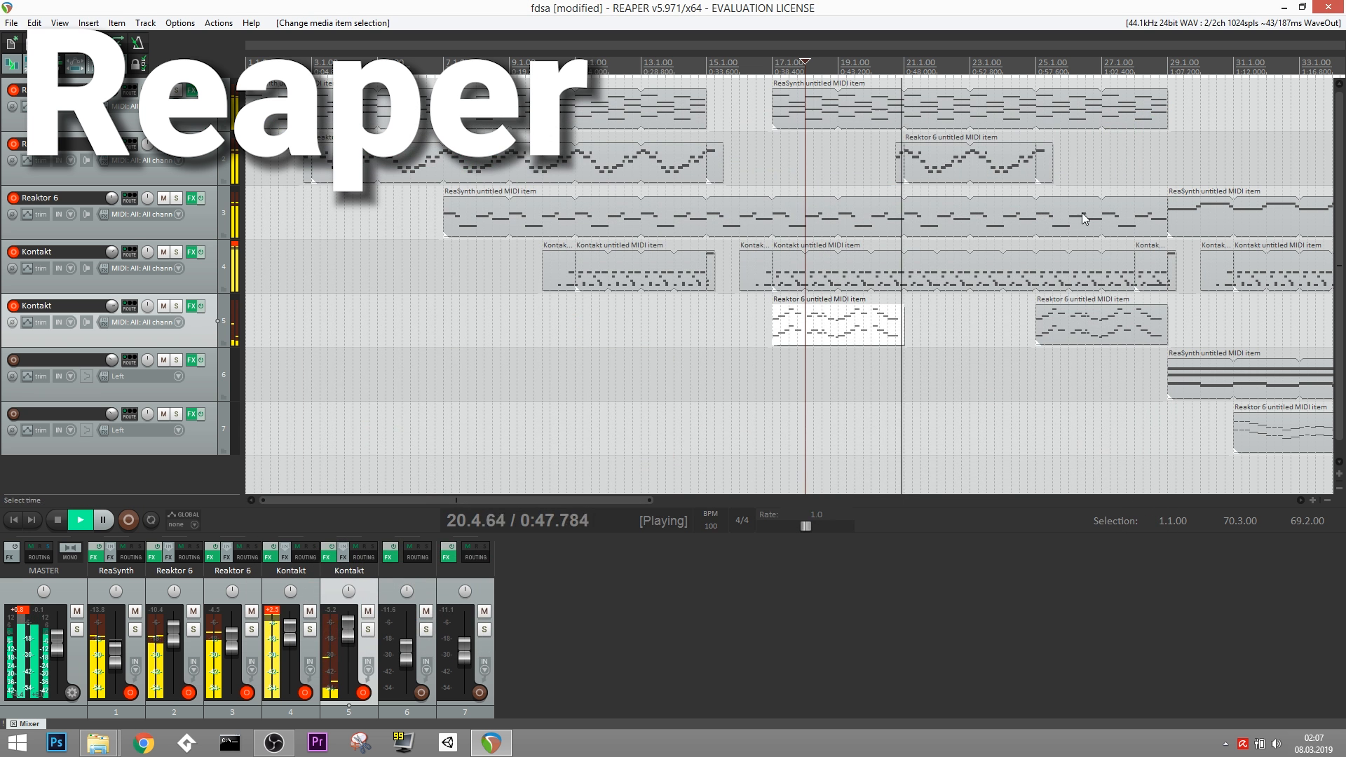
Open the Kontakt MIDI item around measure 22 in the MIDI editor and examine its notes.
double_click(942, 277)
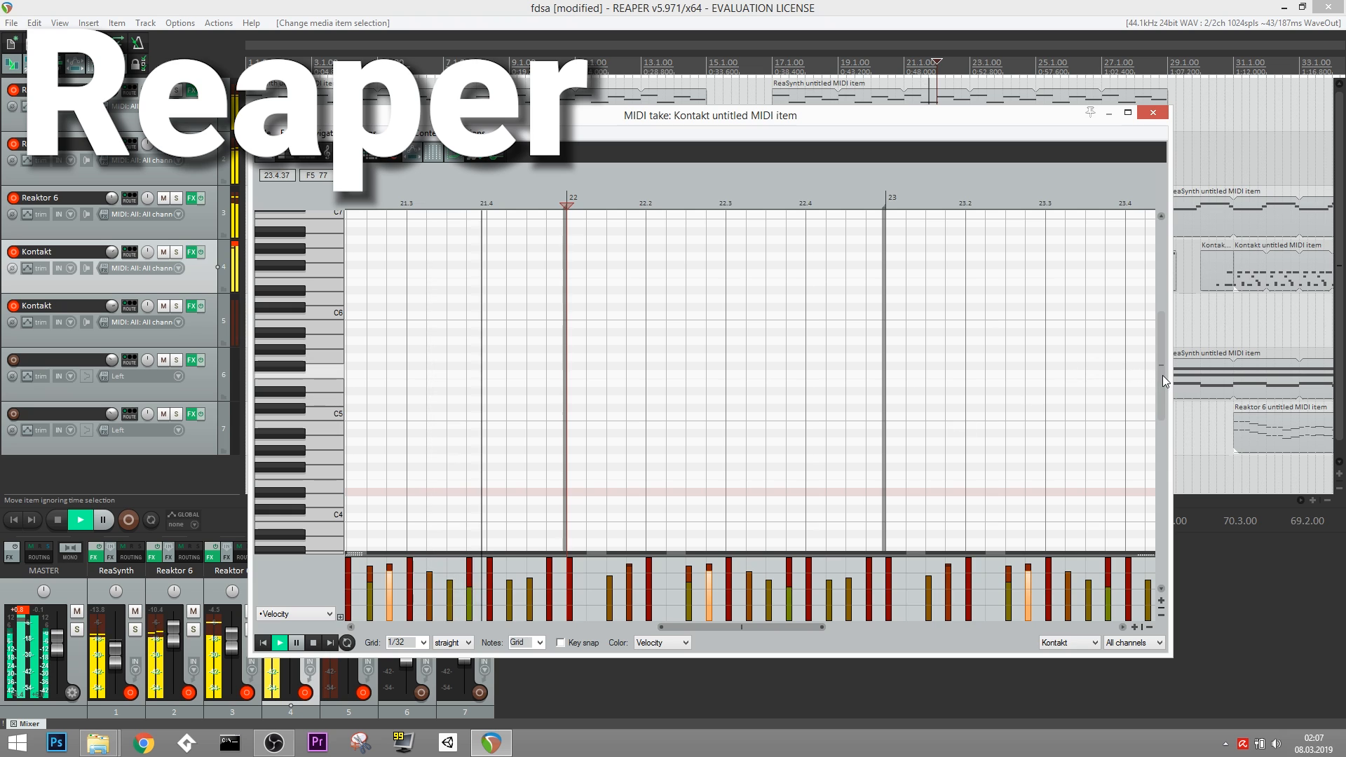
drag(1161, 379, 1159, 480)
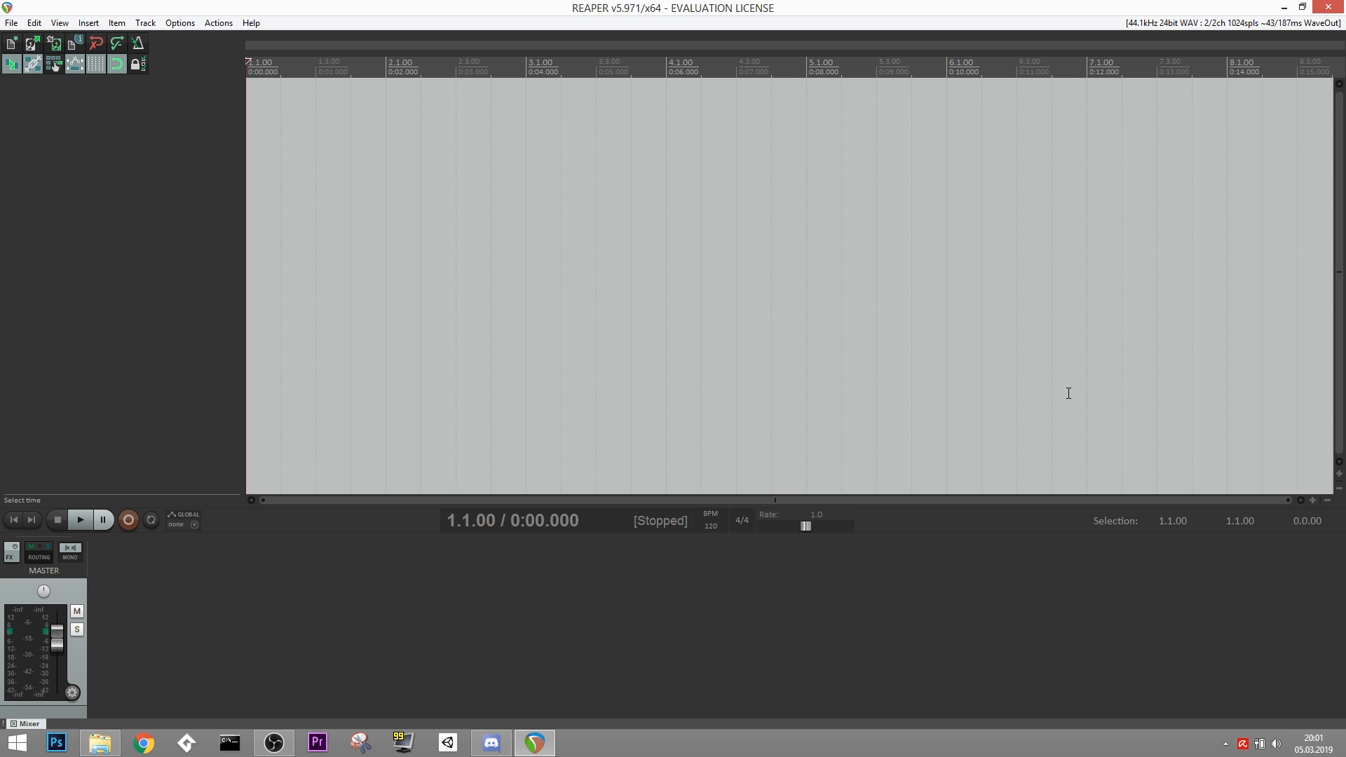
Open the audio device preferences and show the choices for the output device.
click(177, 24)
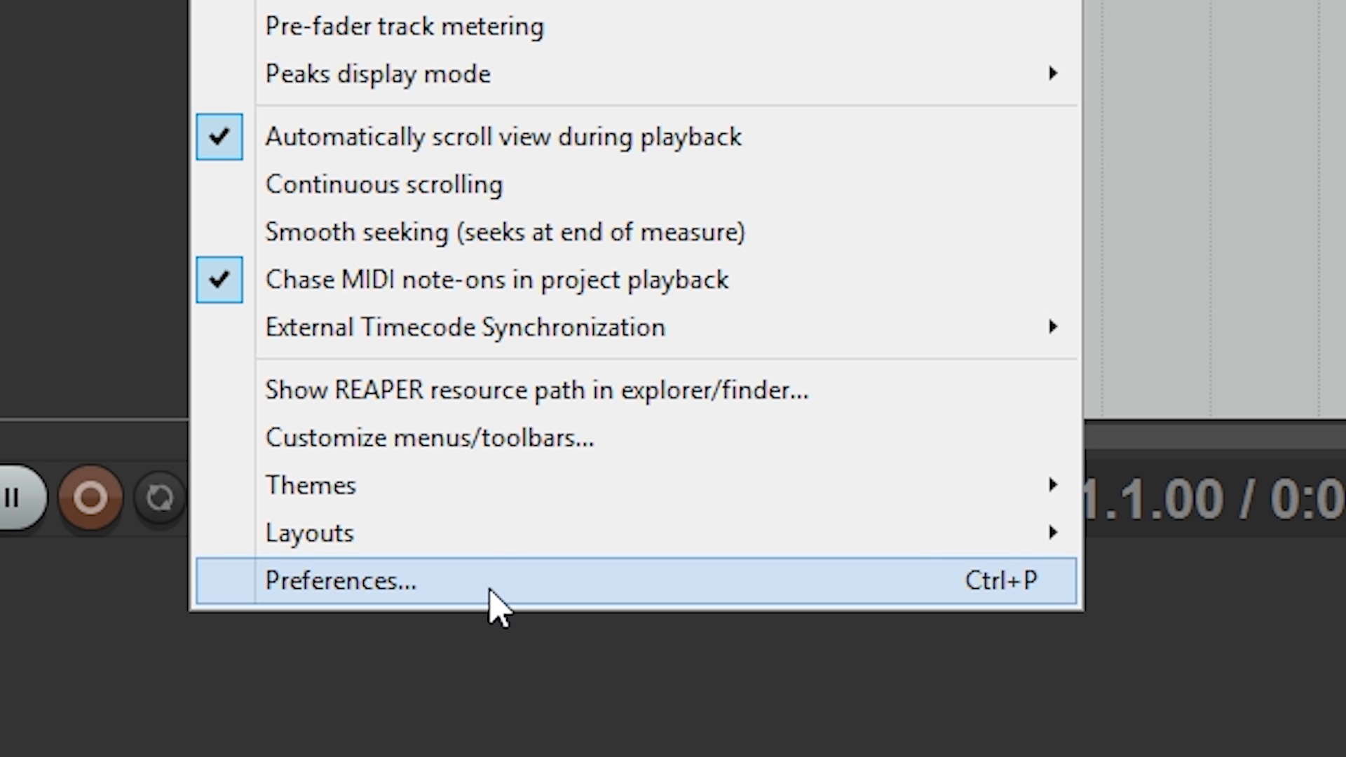
click(257, 550)
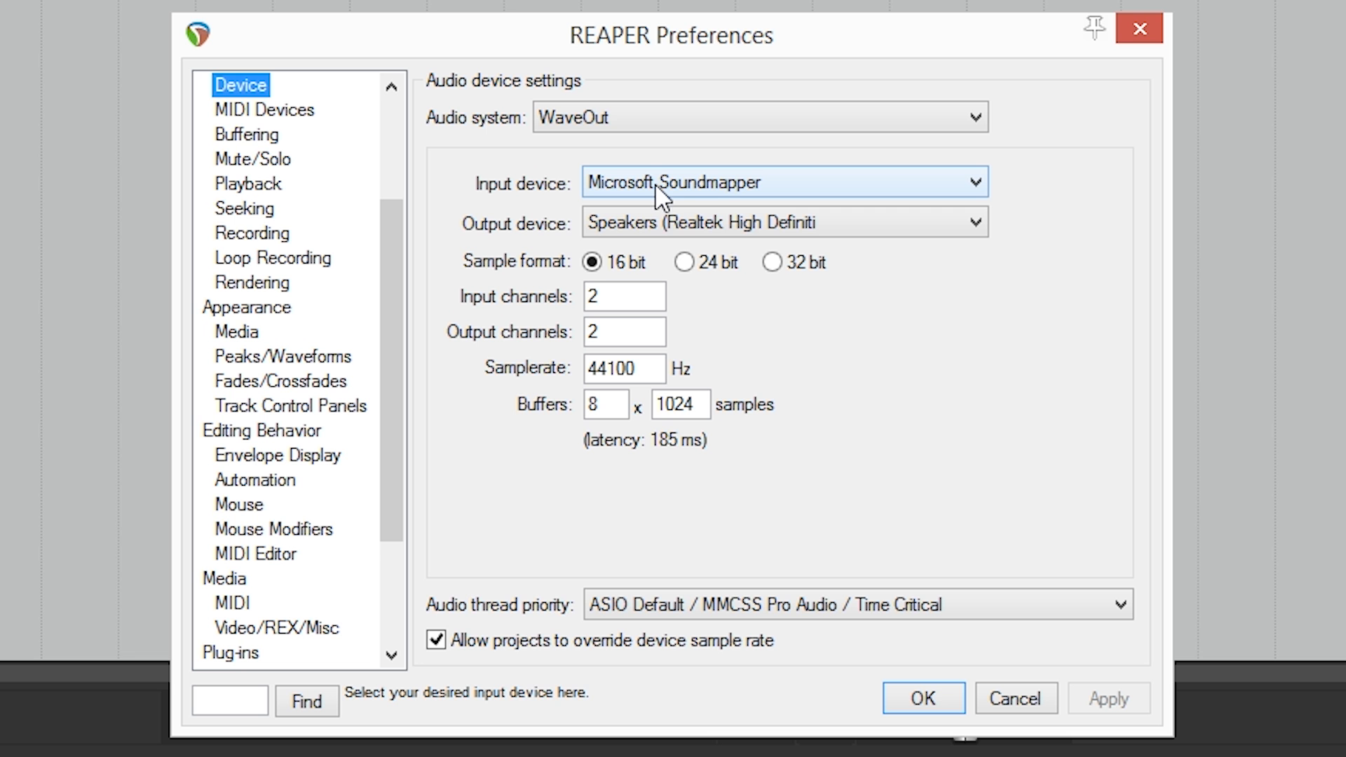
click(656, 229)
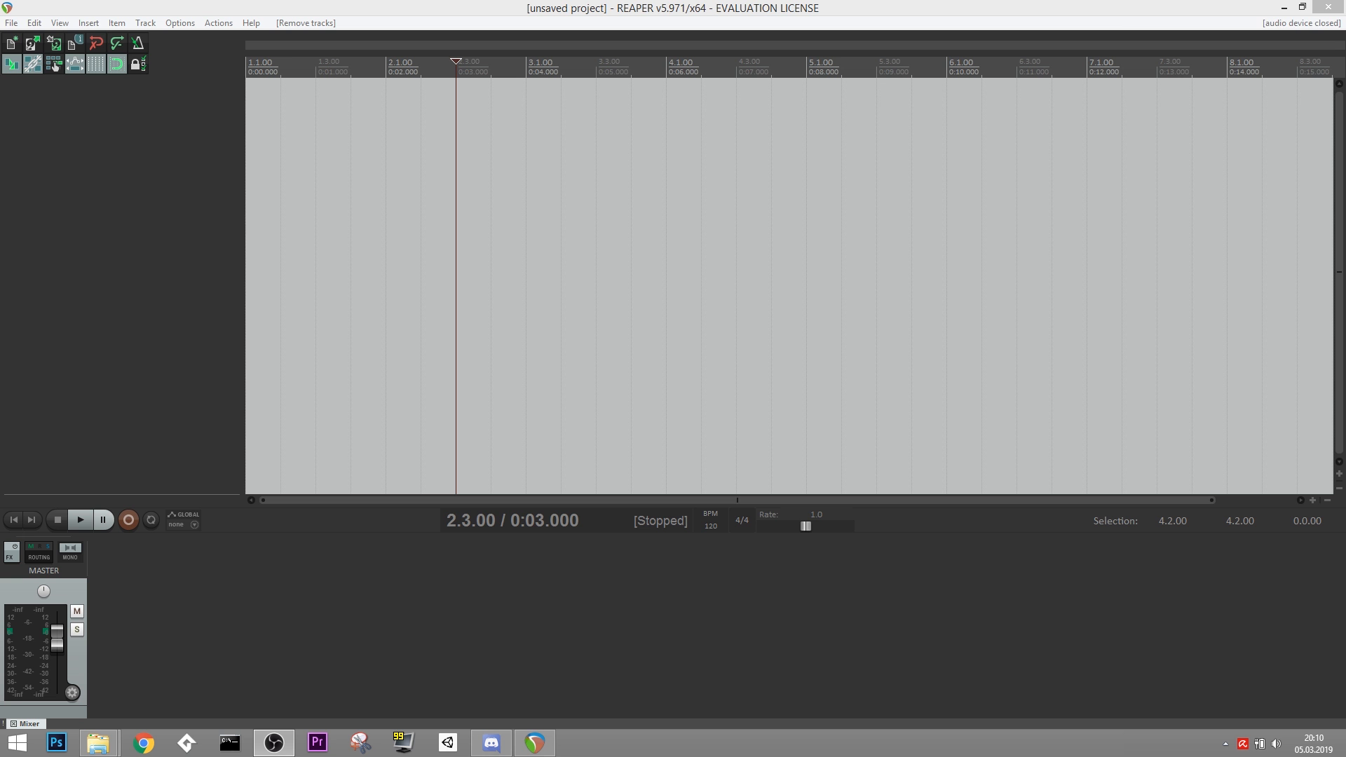
Insert VSTi: ReaSynth (Cockos) as a virtual instrument on a new track and set its volume to about -6.46 dB.
right_click(147, 127)
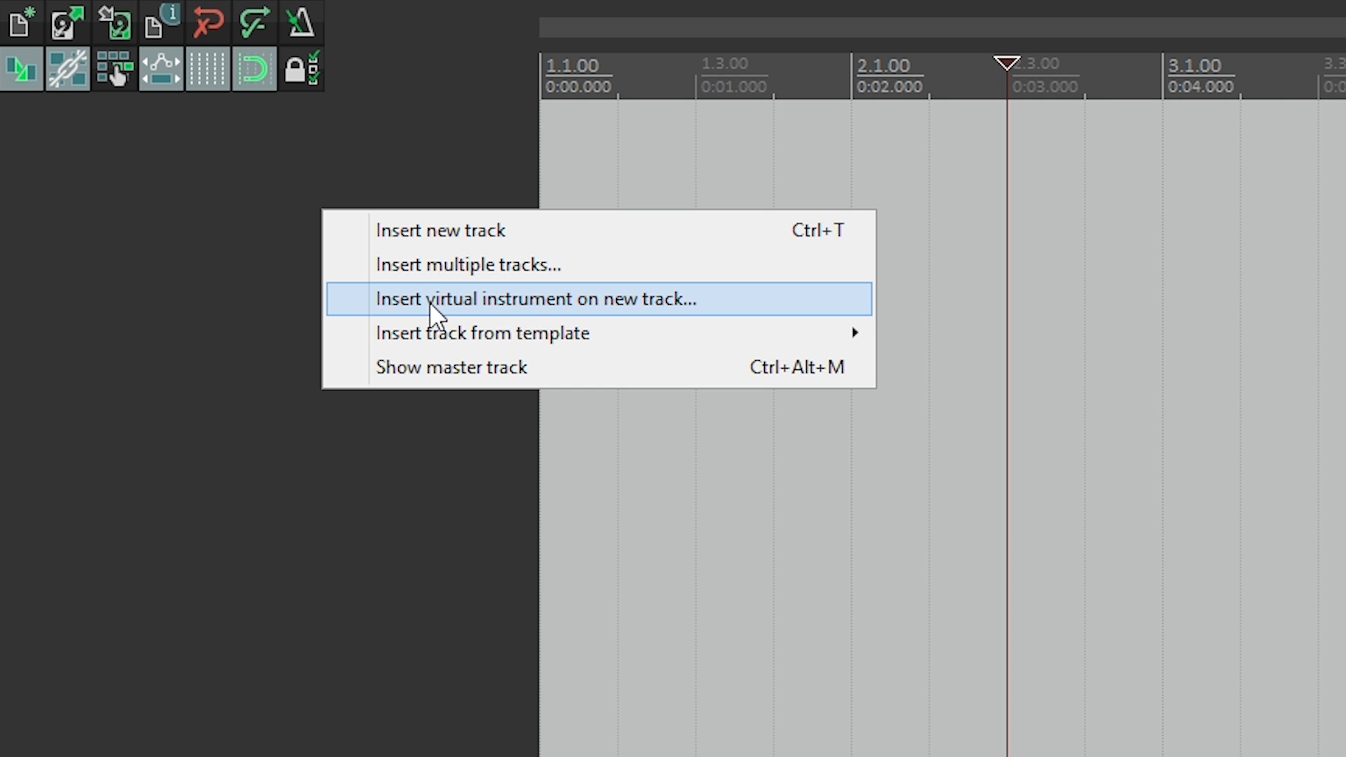
click(658, 312)
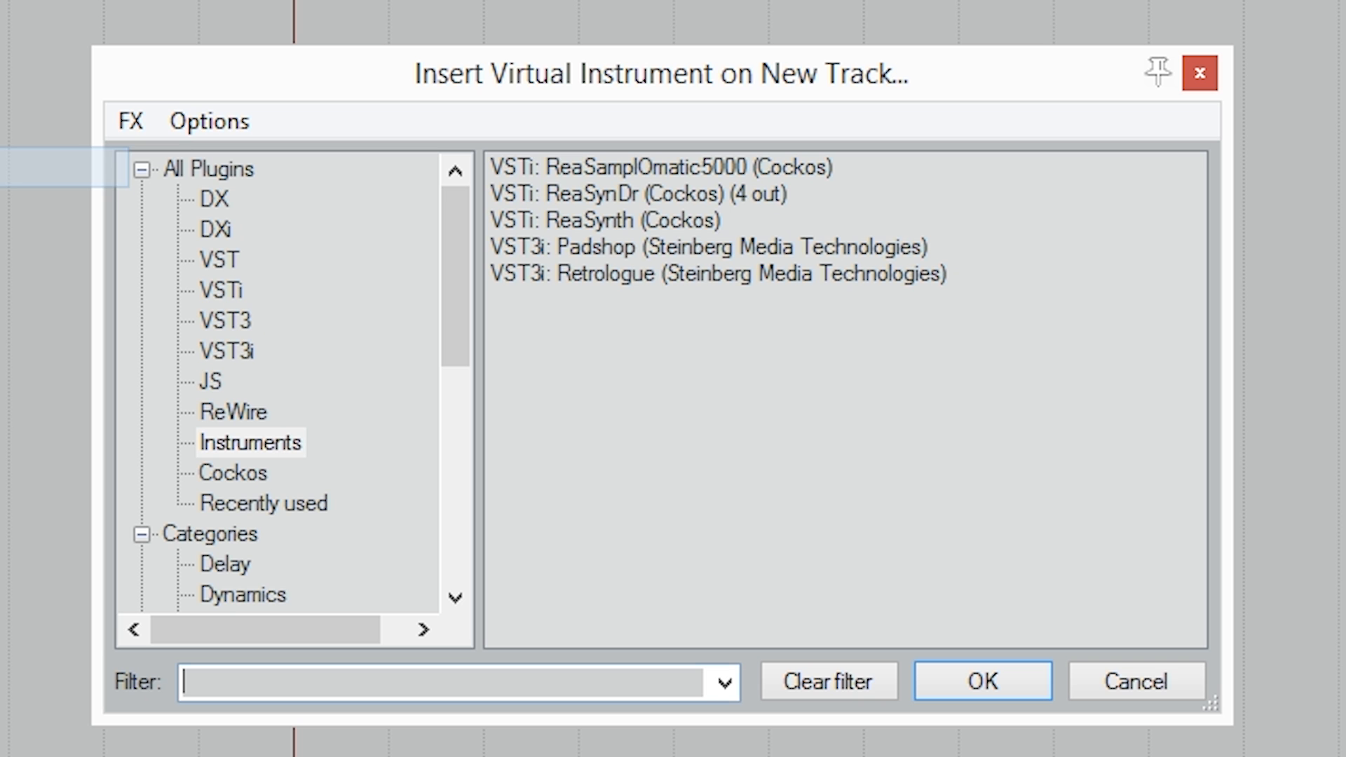
click(236, 448)
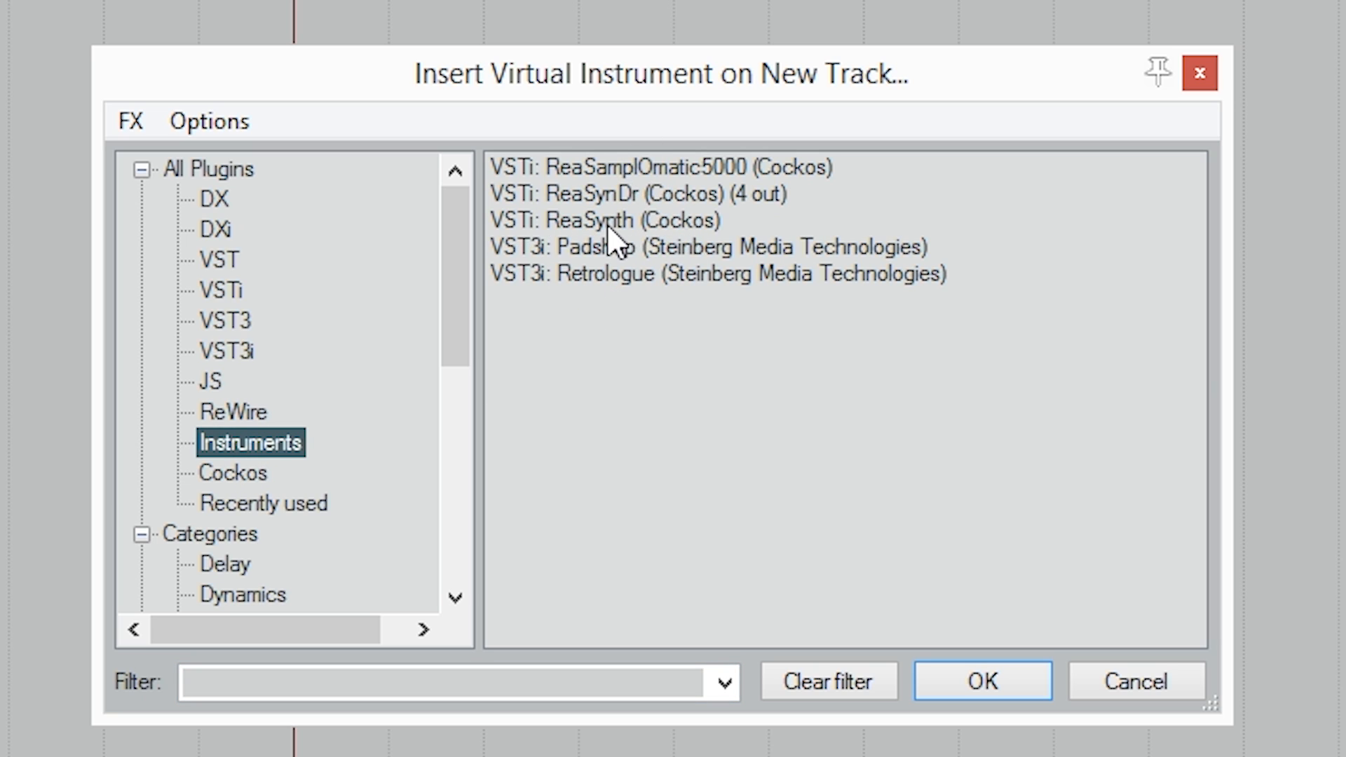
click(571, 218)
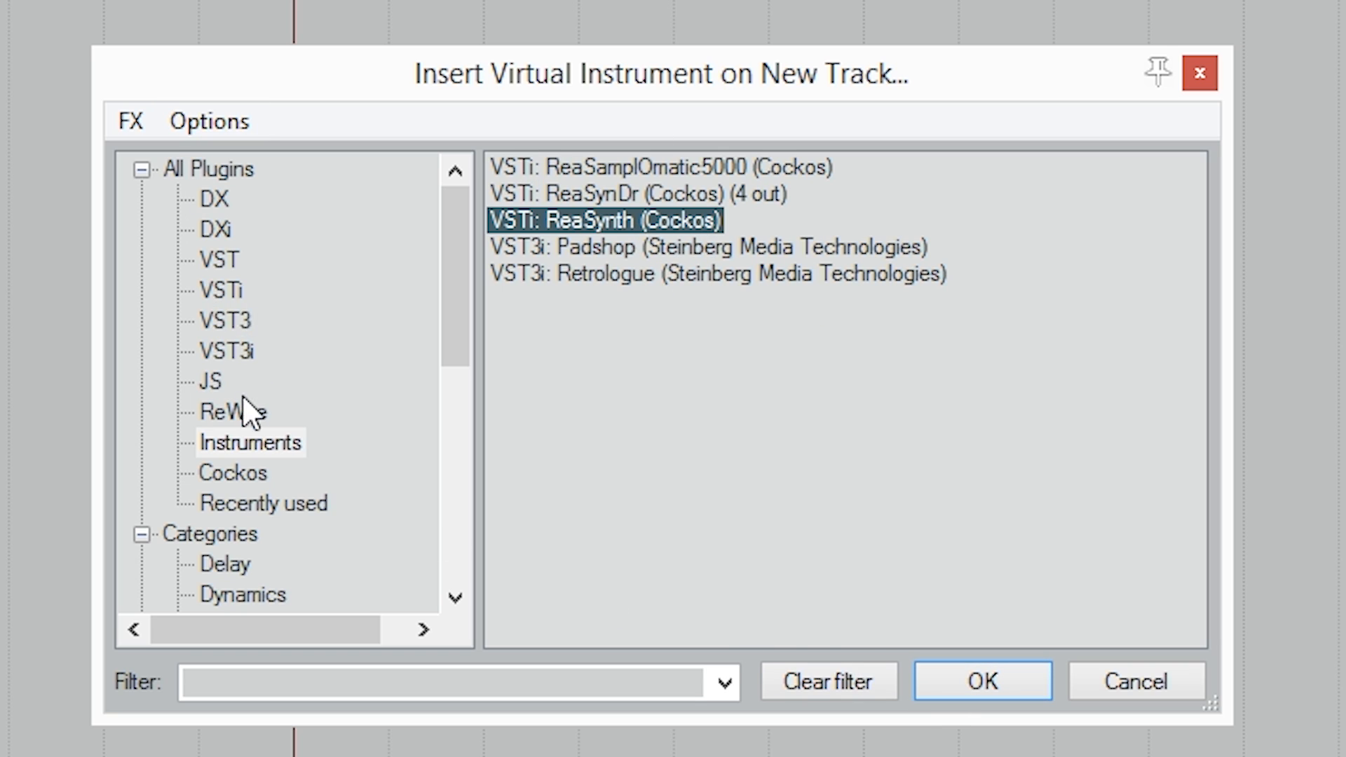
click(249, 440)
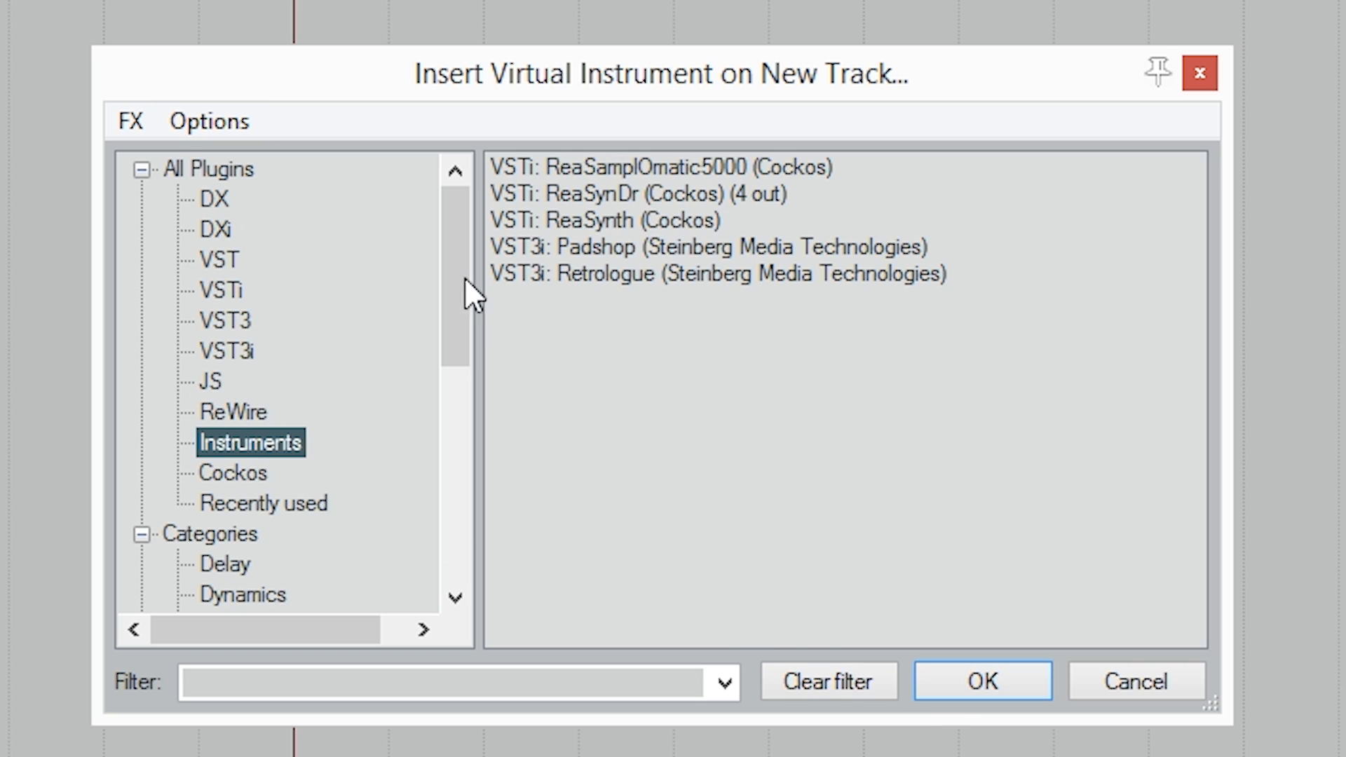
click(639, 224)
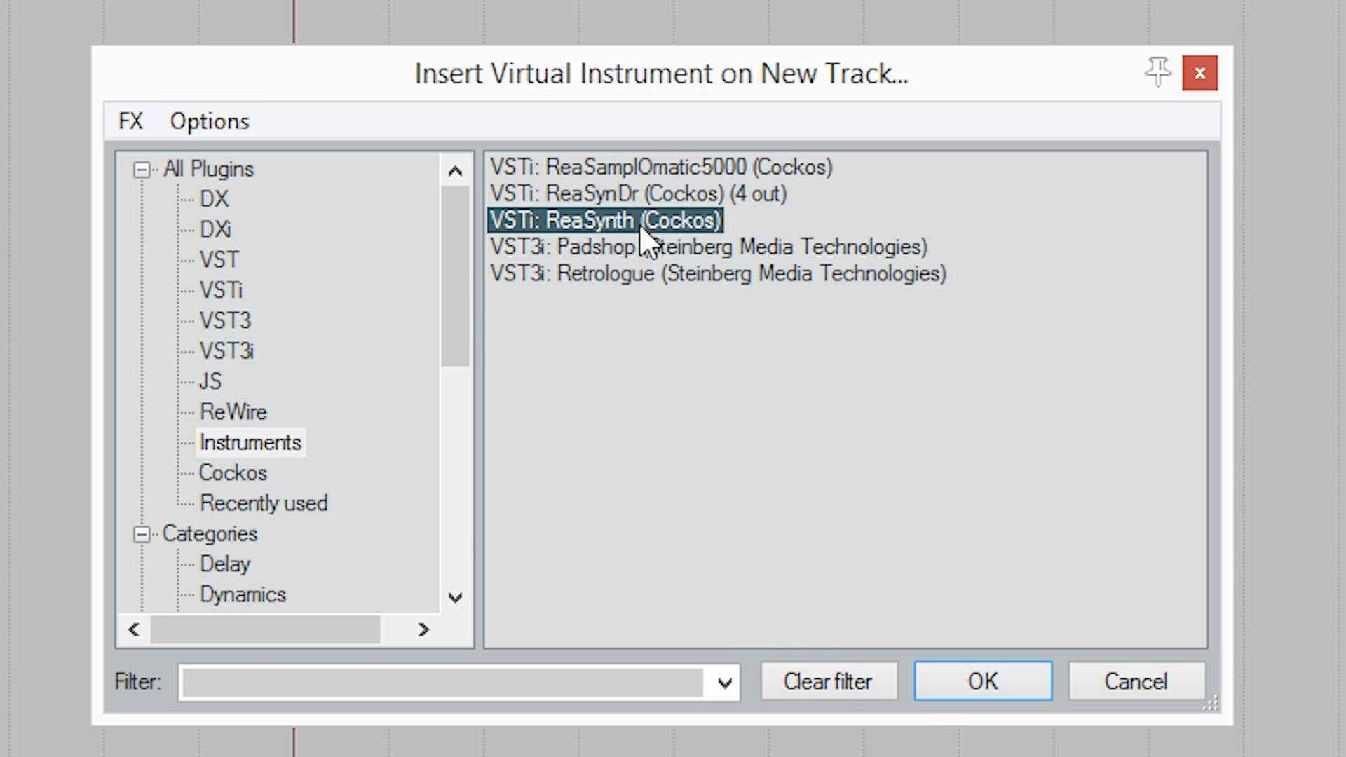
click(994, 686)
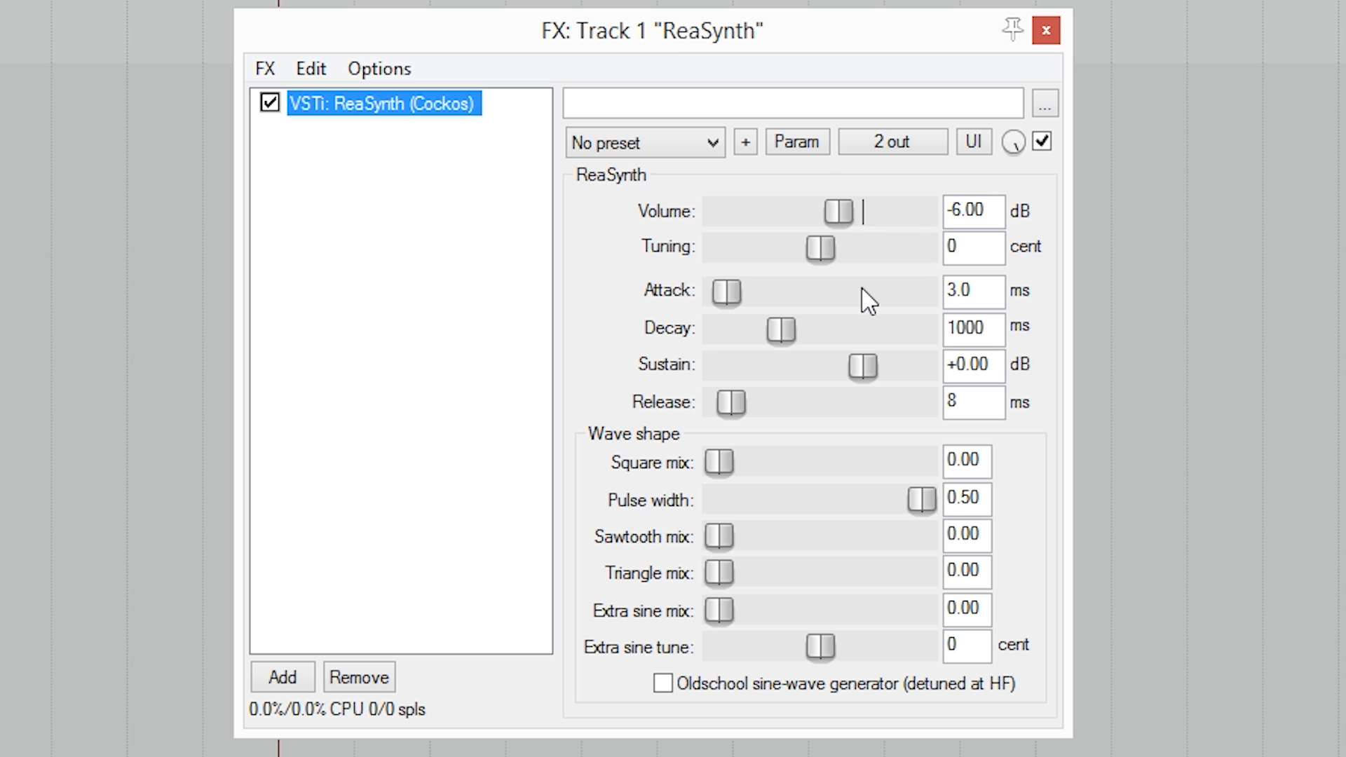
mouse_move(833, 208)
mouse_down()
mouse_move(880, 216)
mouse_move(805, 220)
mouse_move(826, 225)
mouse_move(820, 214)
mouse_up()
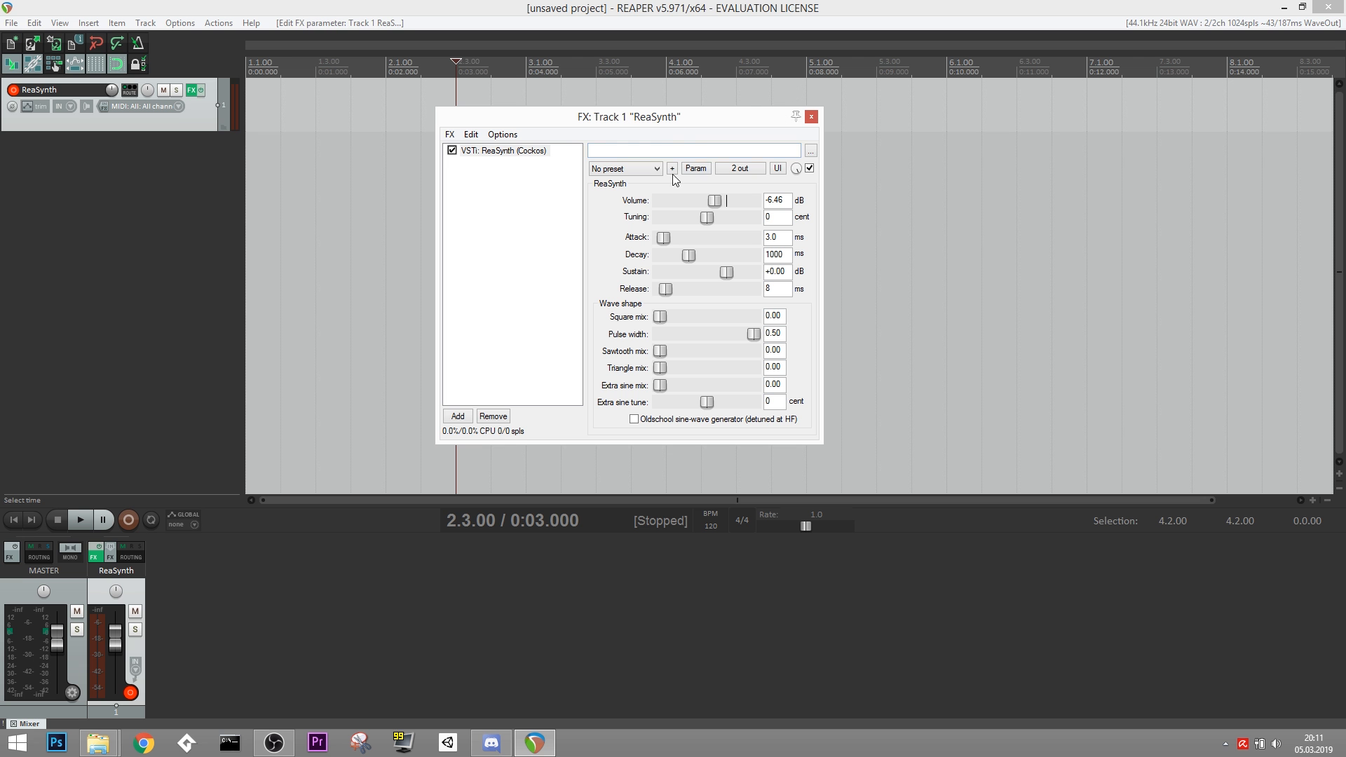
click(811, 117)
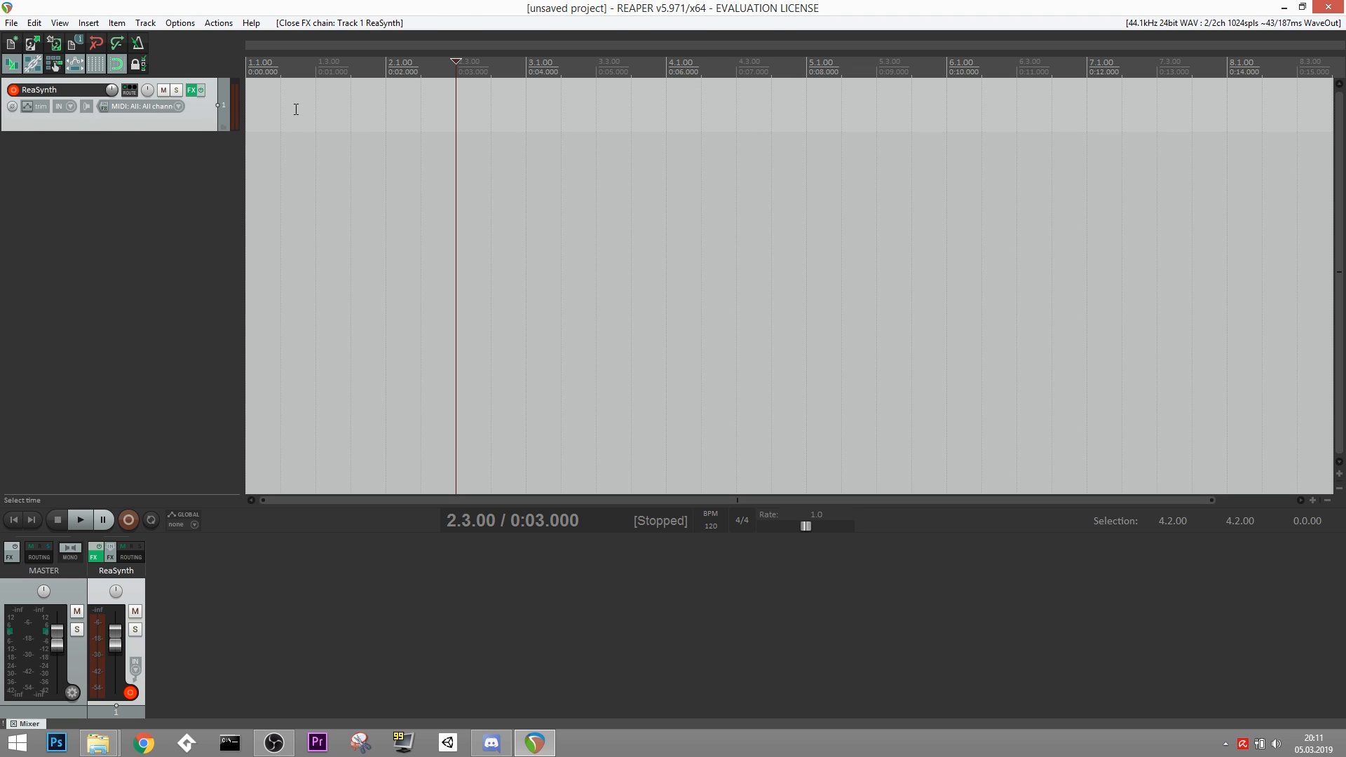
Insert a new MIDI item on the ReaSynth track and move it to the project start at 1.1.00.
click(89, 24)
click(181, 72)
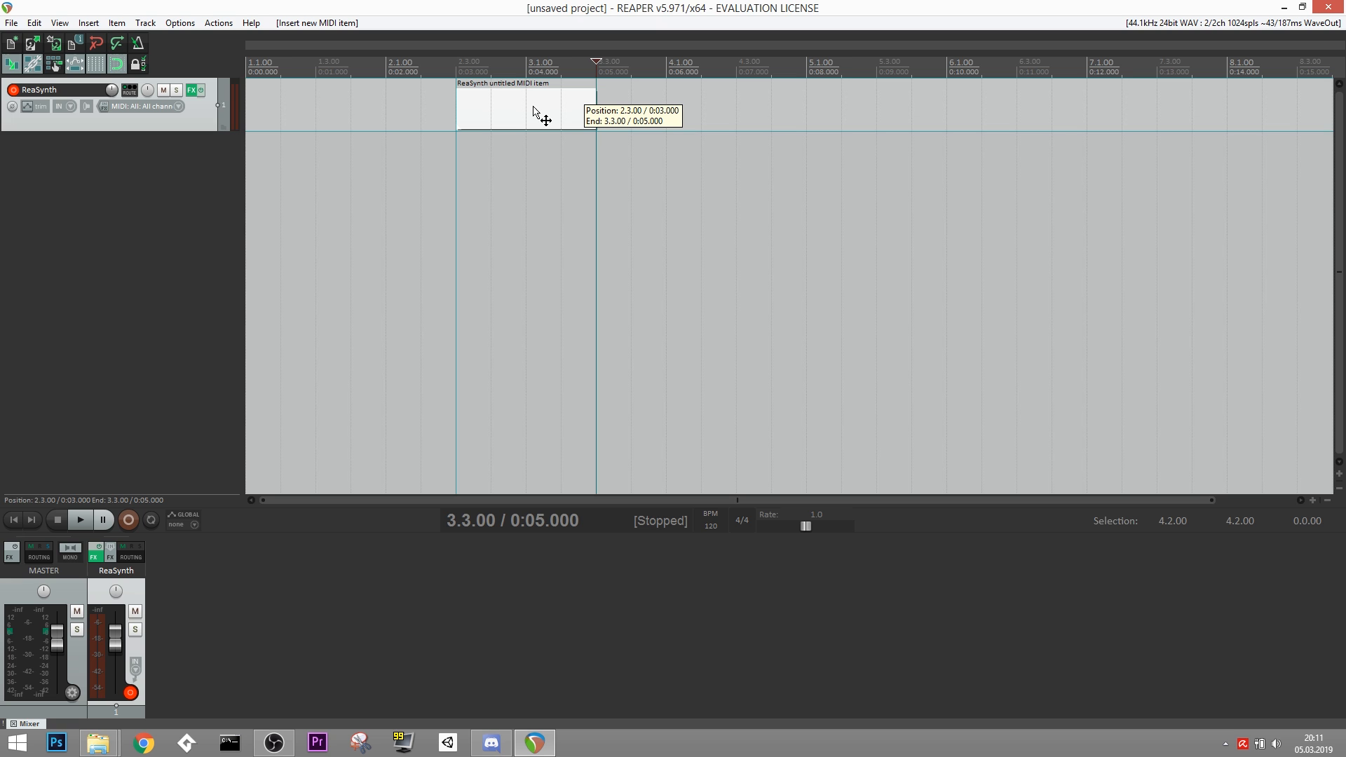
drag(463, 110, 309, 111)
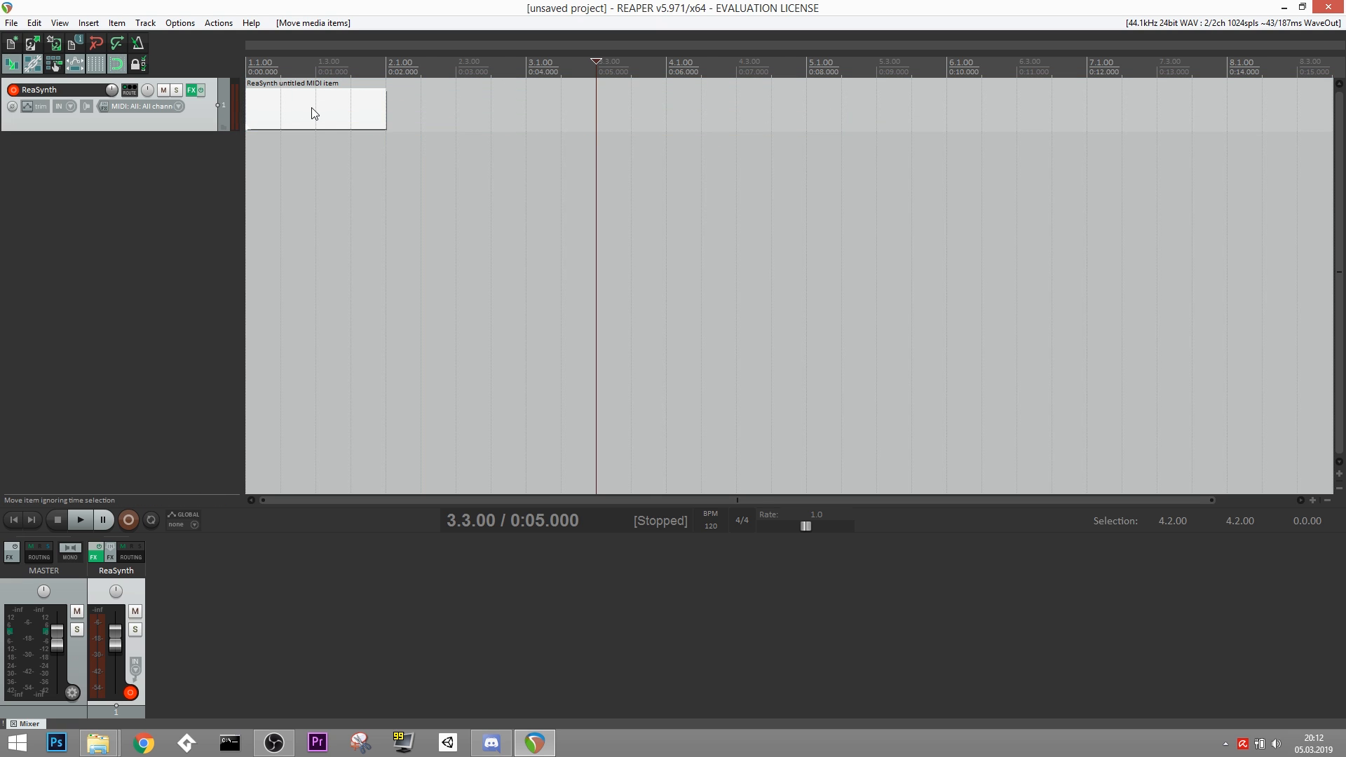
Open the ReaSynth MIDI item in the MIDI editor and audition several piano keys around C3 and C4.
double_click(314, 113)
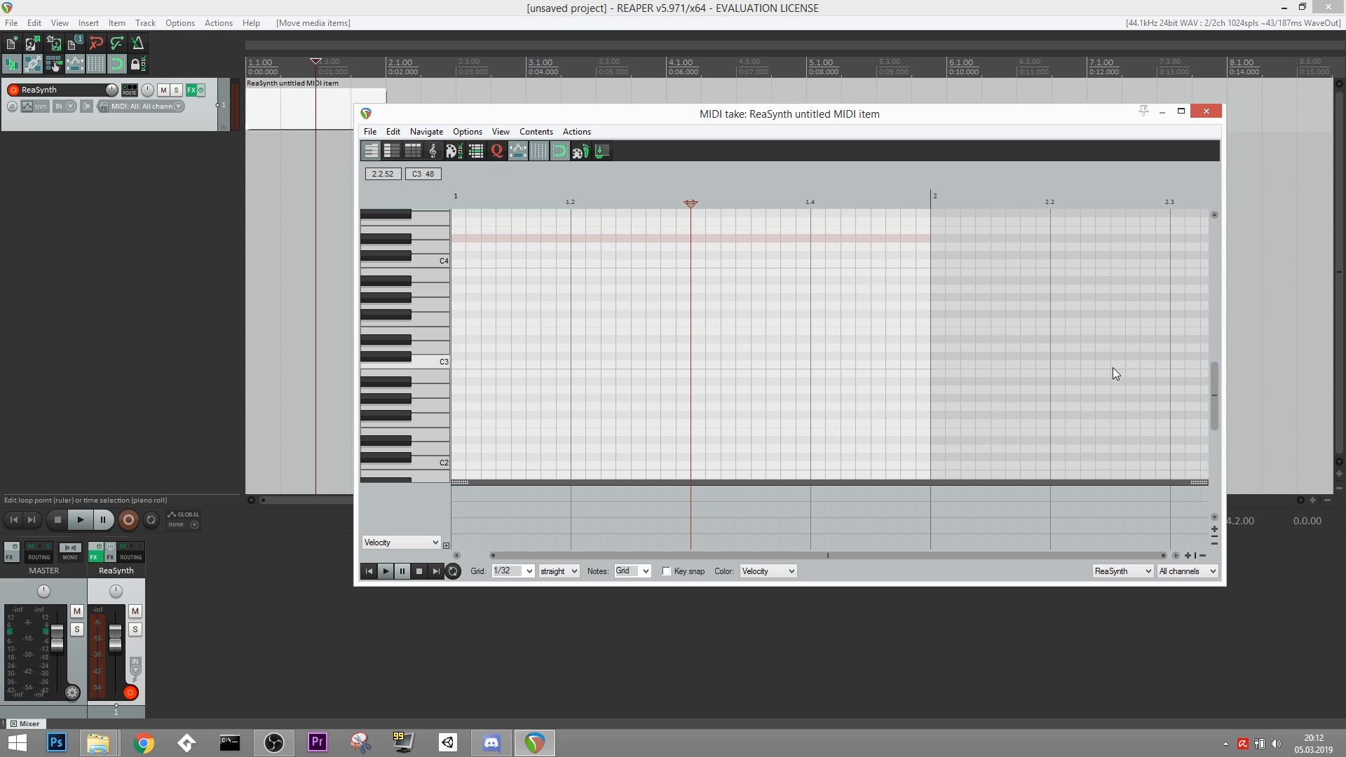
mouse_move(1216, 401)
mouse_down()
mouse_move(1210, 360)
mouse_move(1217, 404)
mouse_move(1218, 377)
mouse_up()
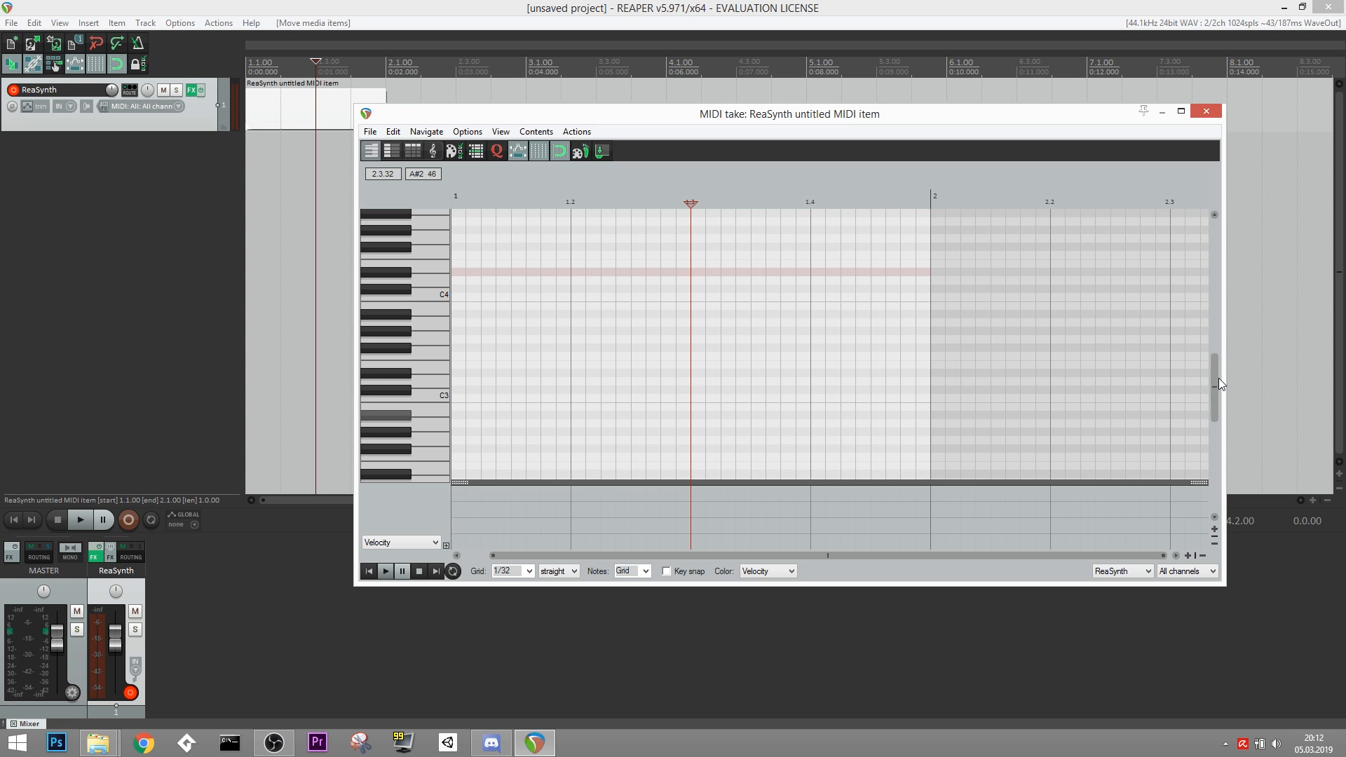
click(439, 297)
click(438, 340)
drag(436, 422, 422, 232)
mouse_move(422, 391)
mouse_down()
mouse_move(429, 404)
mouse_move(425, 298)
mouse_up()
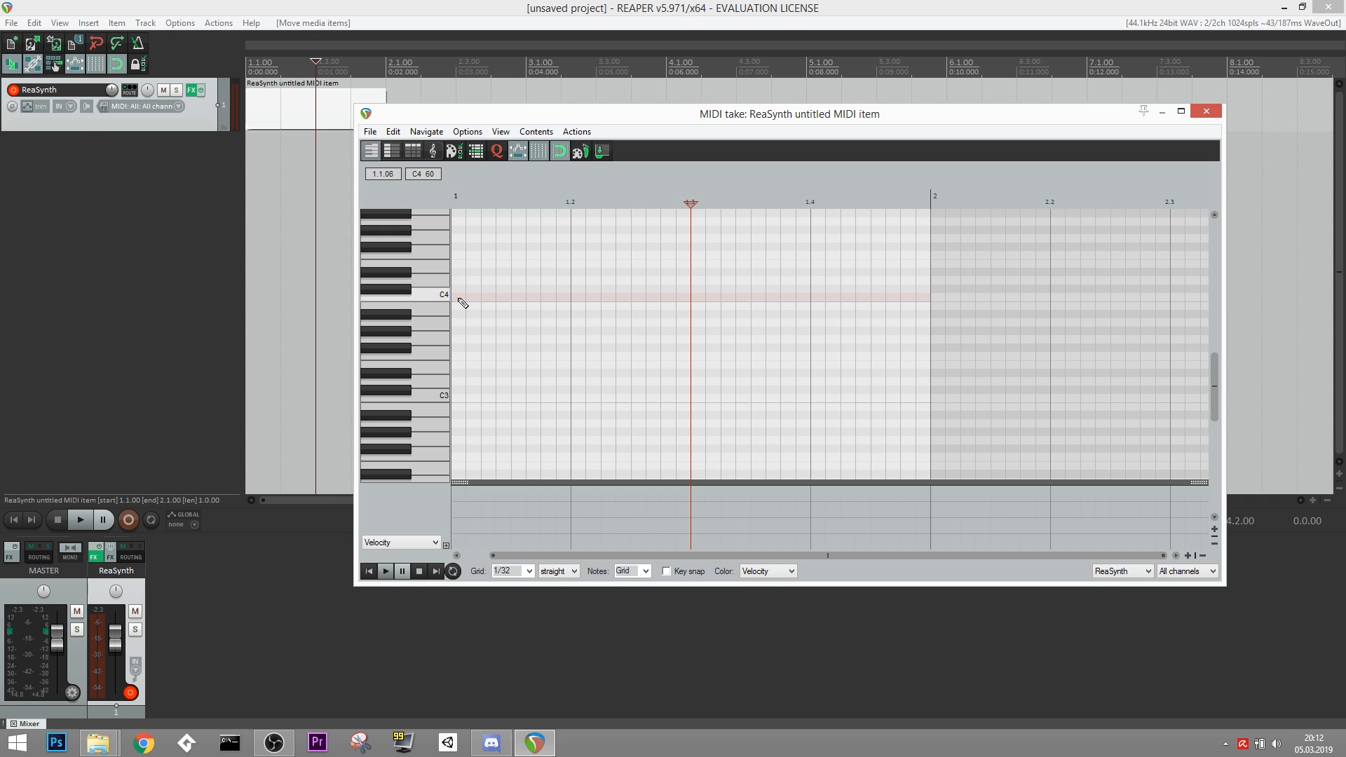
Draw four one-beat notes C4, D4, E4 and D4 across measure 1, and play the item from the project start.
drag(460, 299, 688, 282)
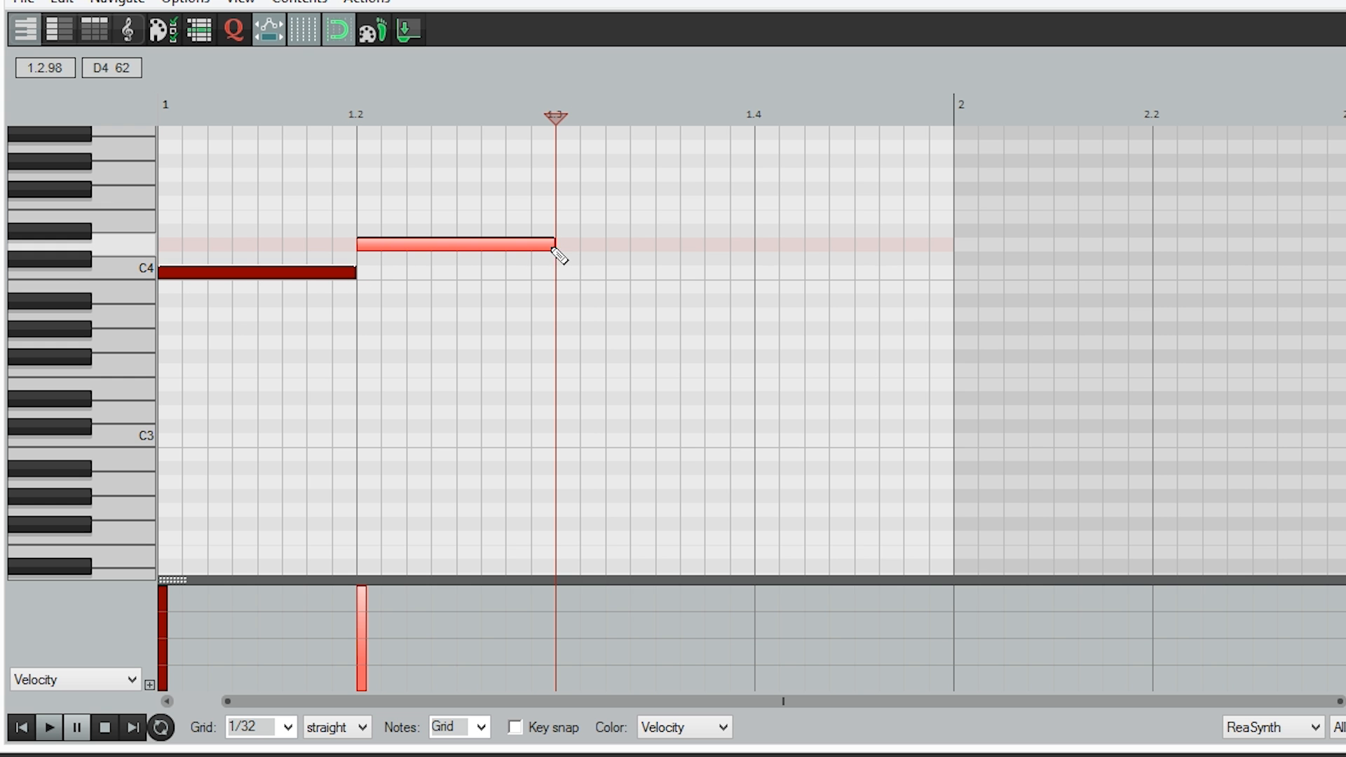
mouse_move(565, 217)
mouse_down()
mouse_move(757, 219)
mouse_move(946, 262)
mouse_move(954, 252)
mouse_up()
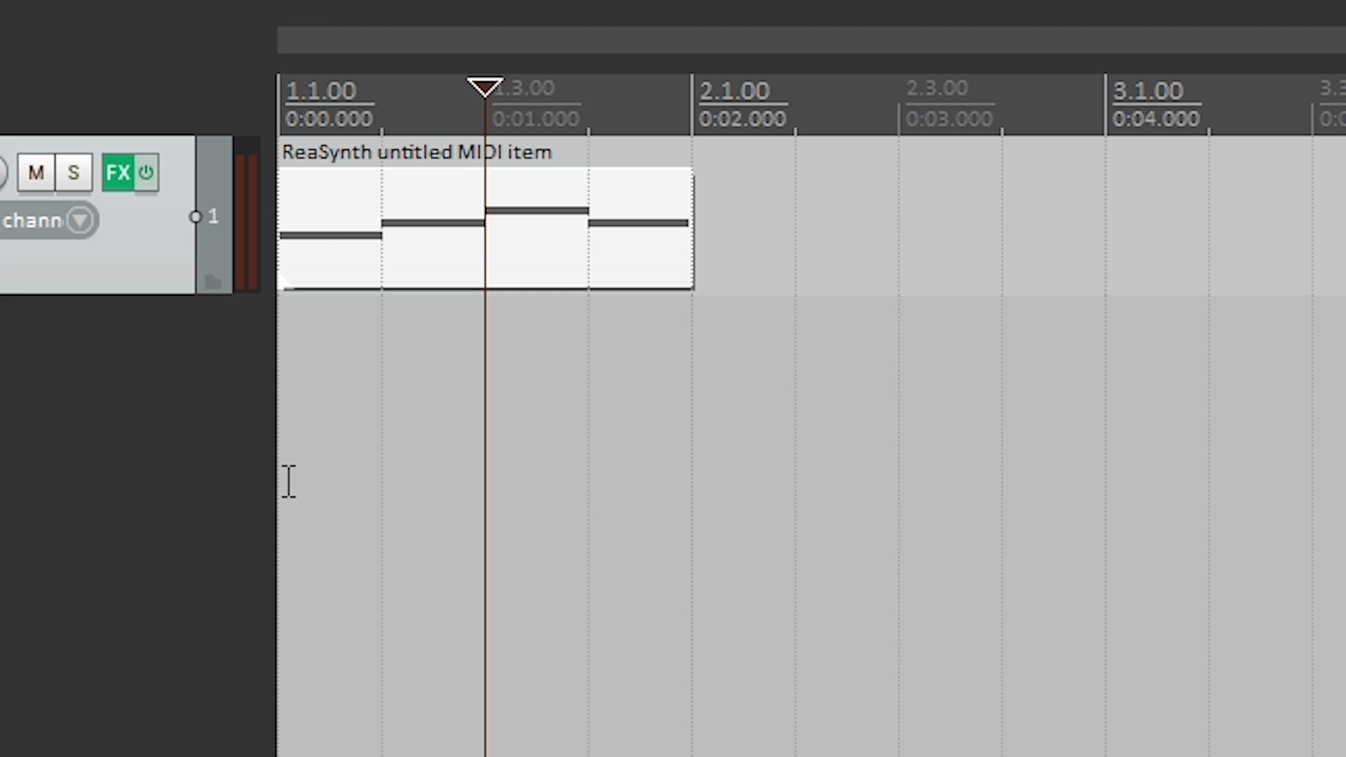
click(284, 479)
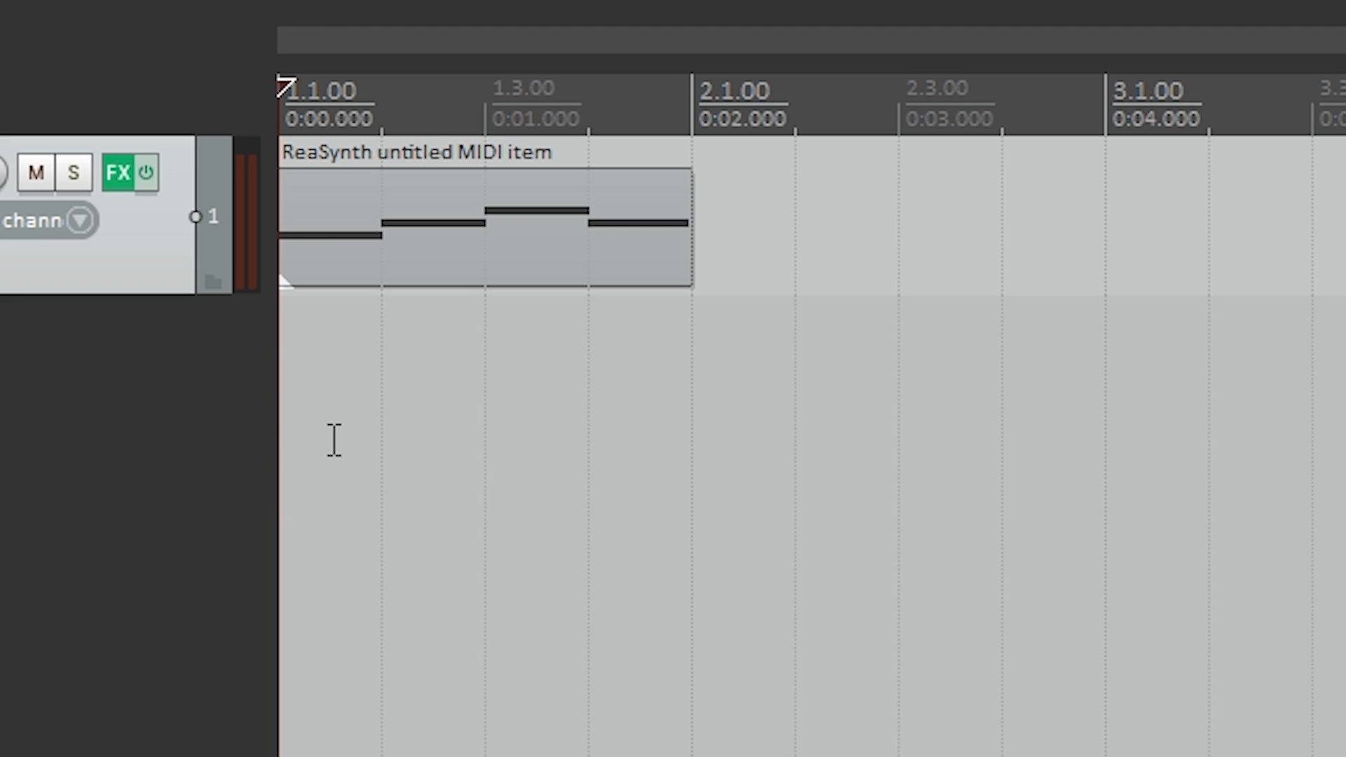
key(space)
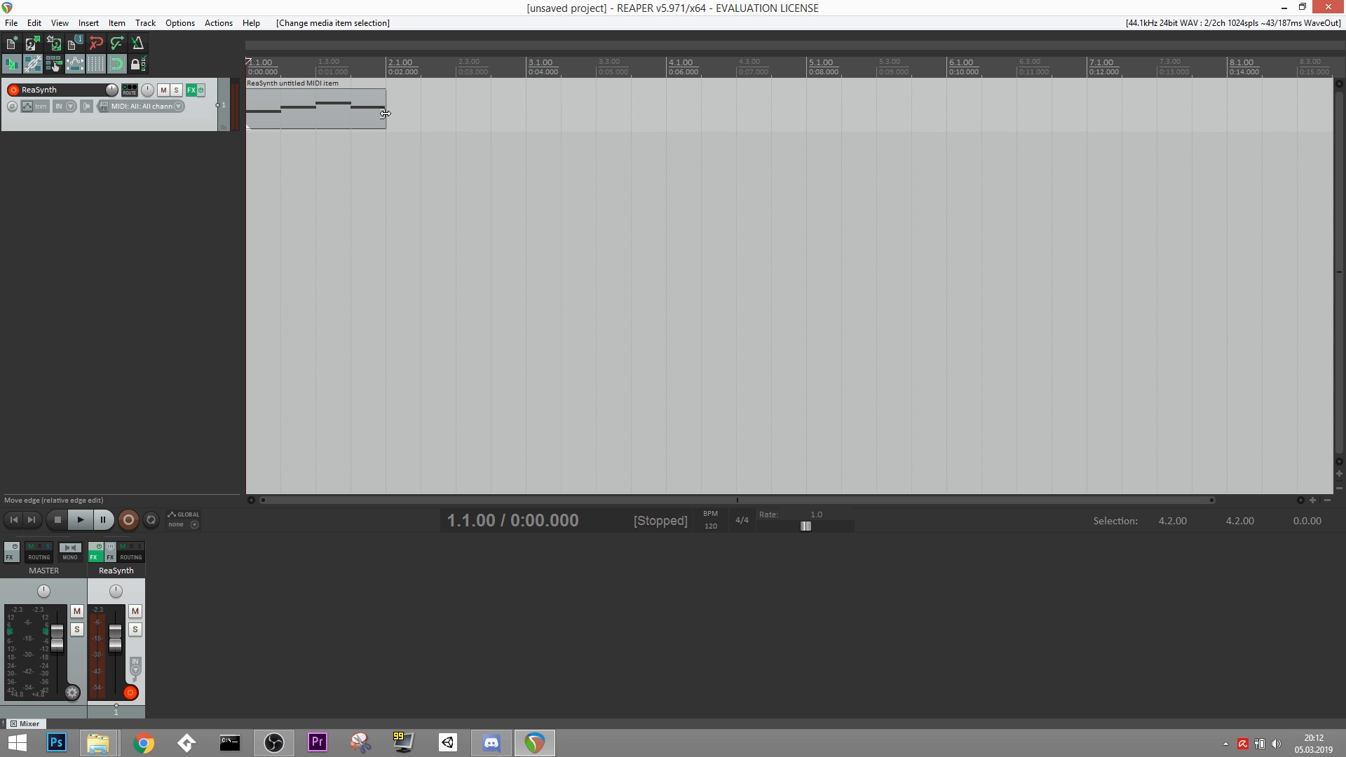
Extend the MIDI item's end to 8.1.00 so the pattern loops, and play it back.
drag(691, 247, 1345, 254)
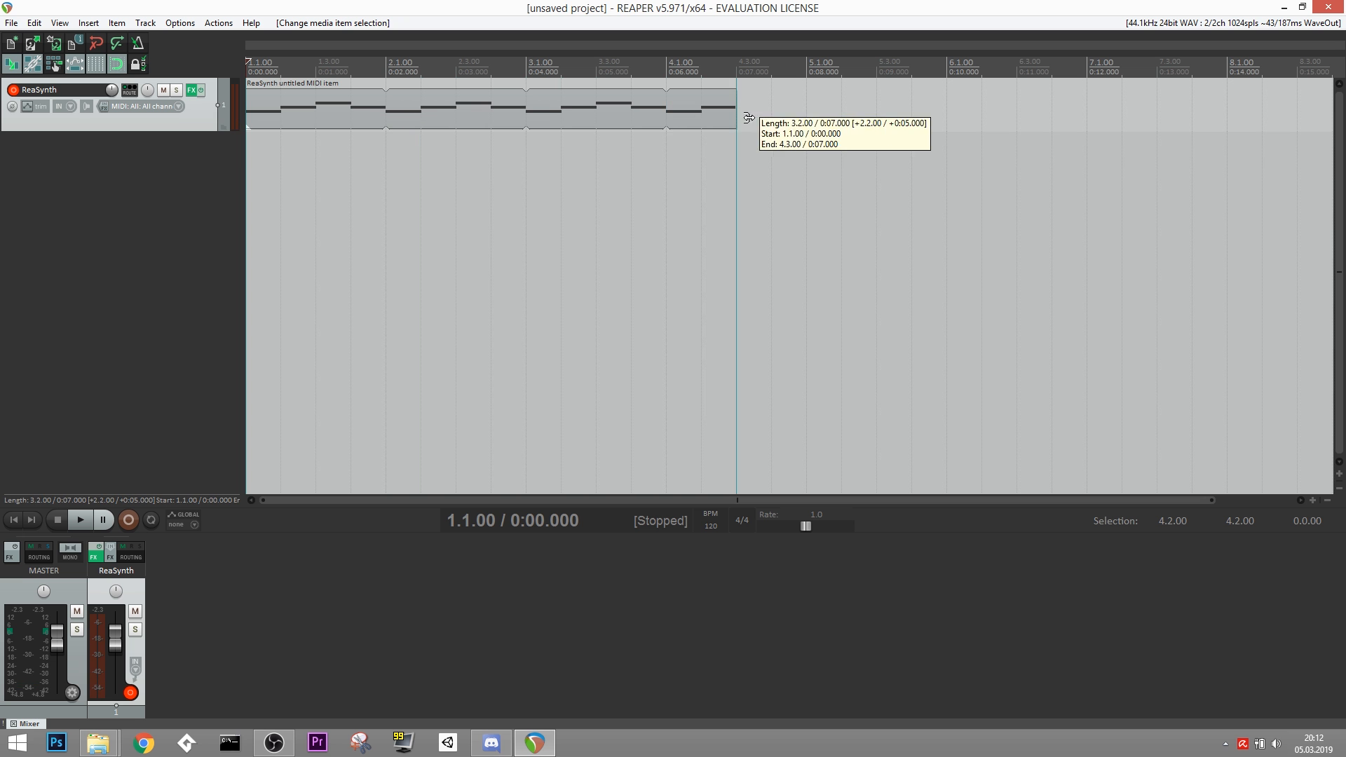
drag(749, 117, 1227, 117)
key(space)
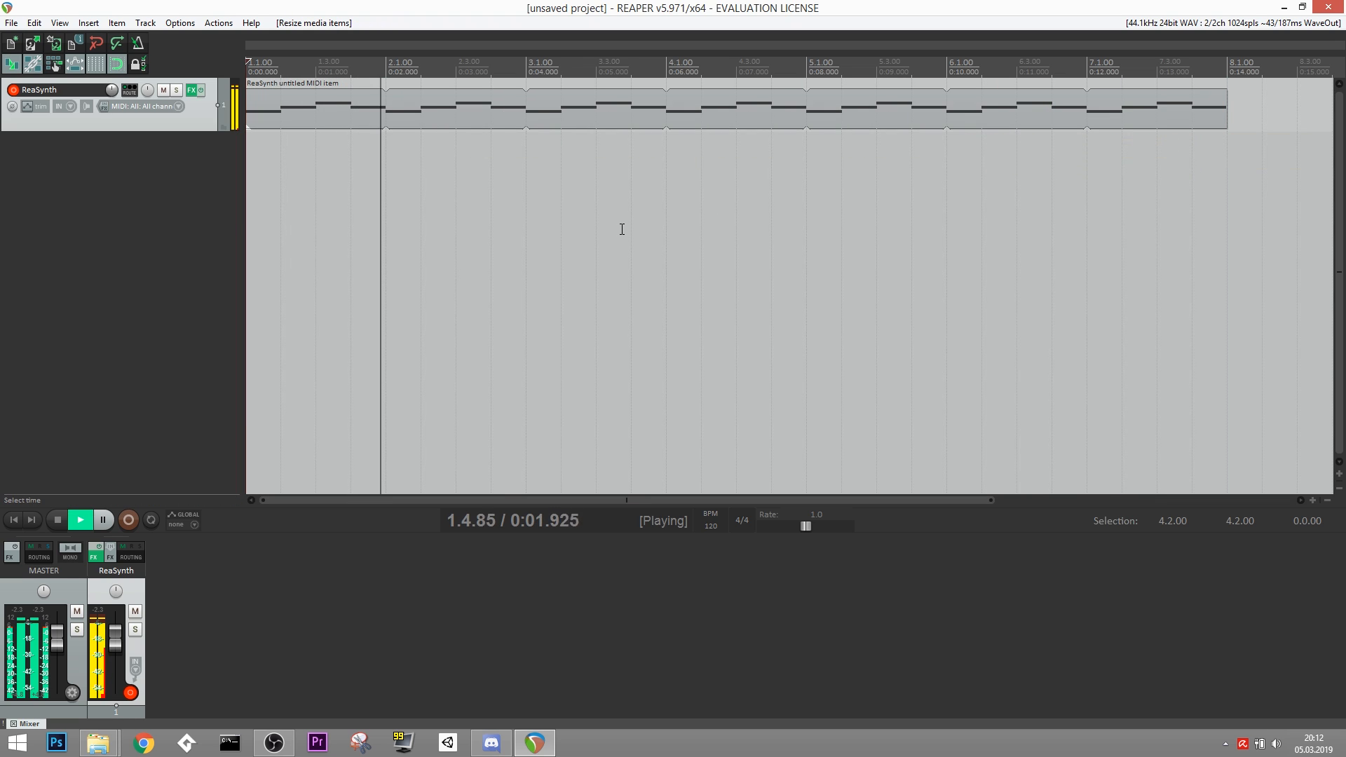
key(space)
Open the extended item in the MIDI editor and move the pattern's third note down to C#4 and back up to E4.
double_click(365, 115)
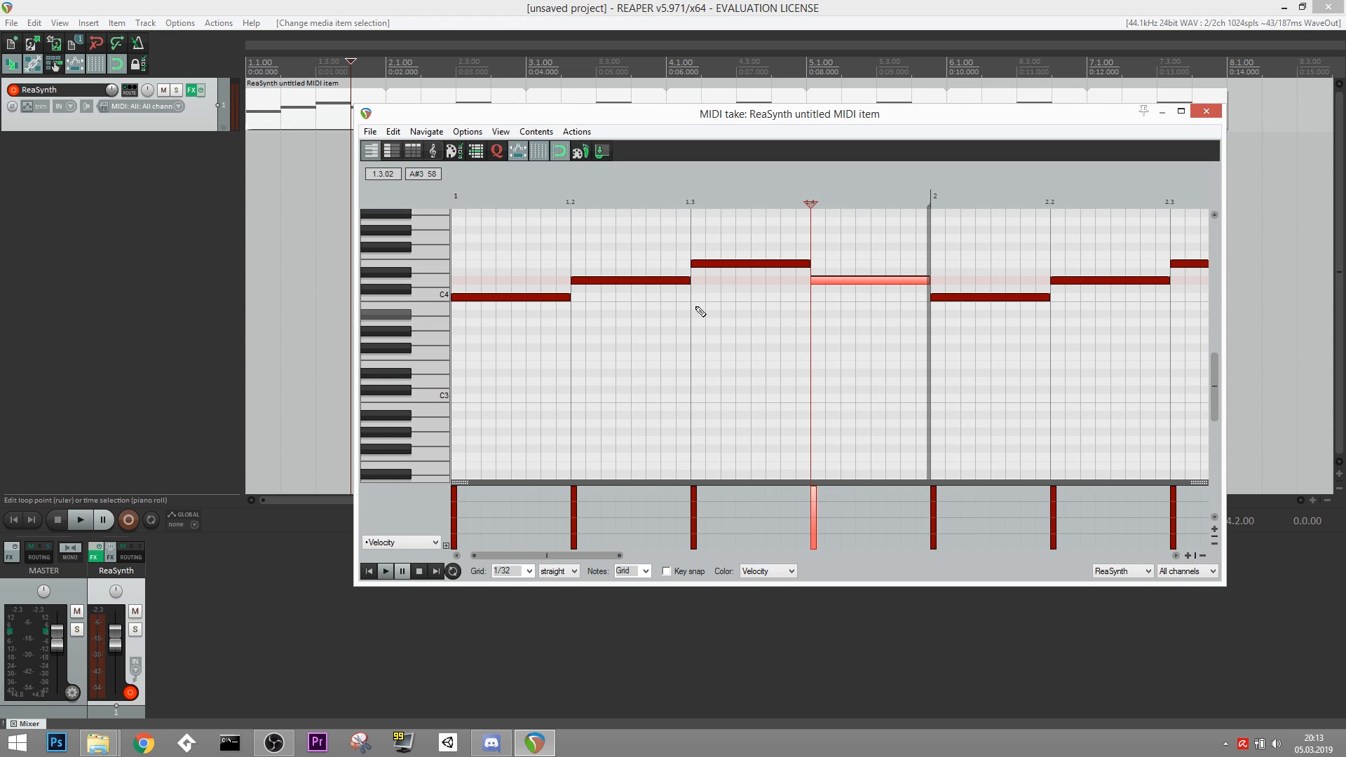
click(760, 265)
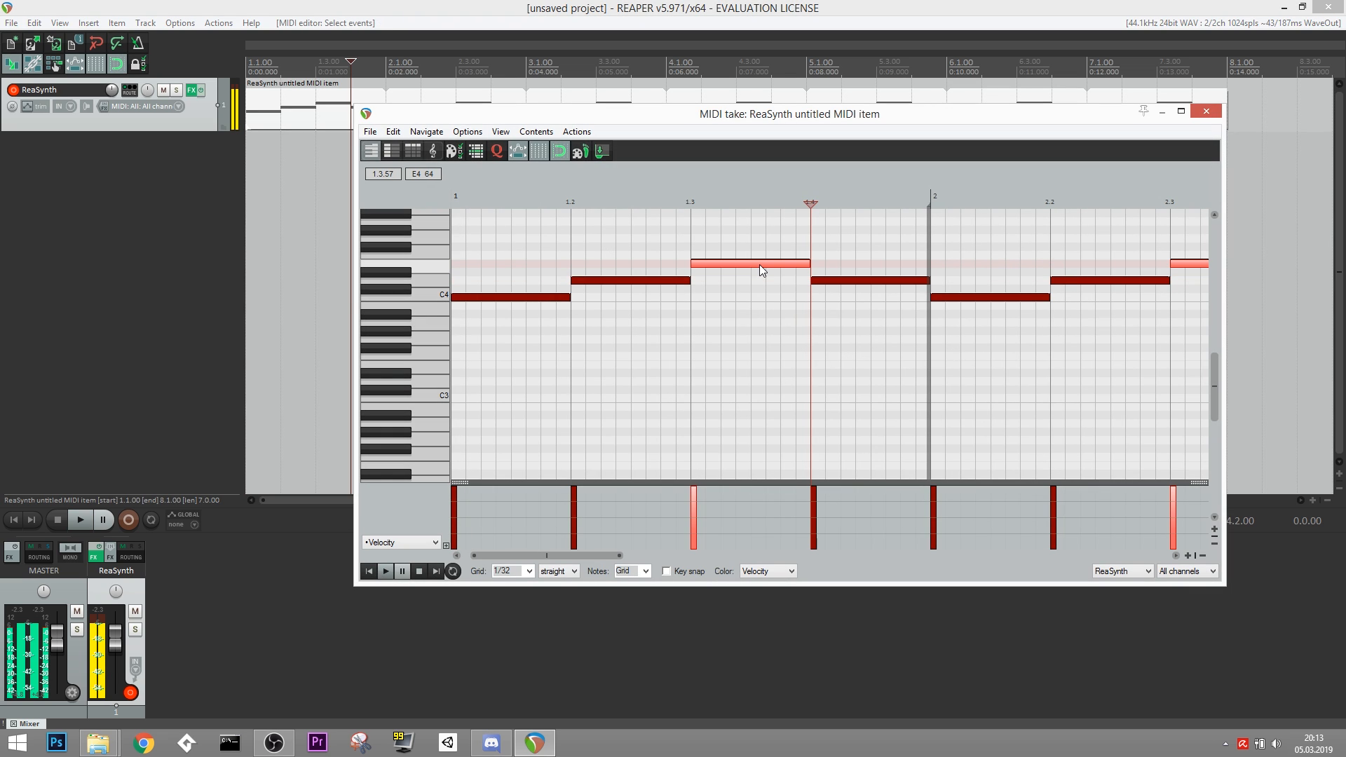
drag(759, 263, 762, 284)
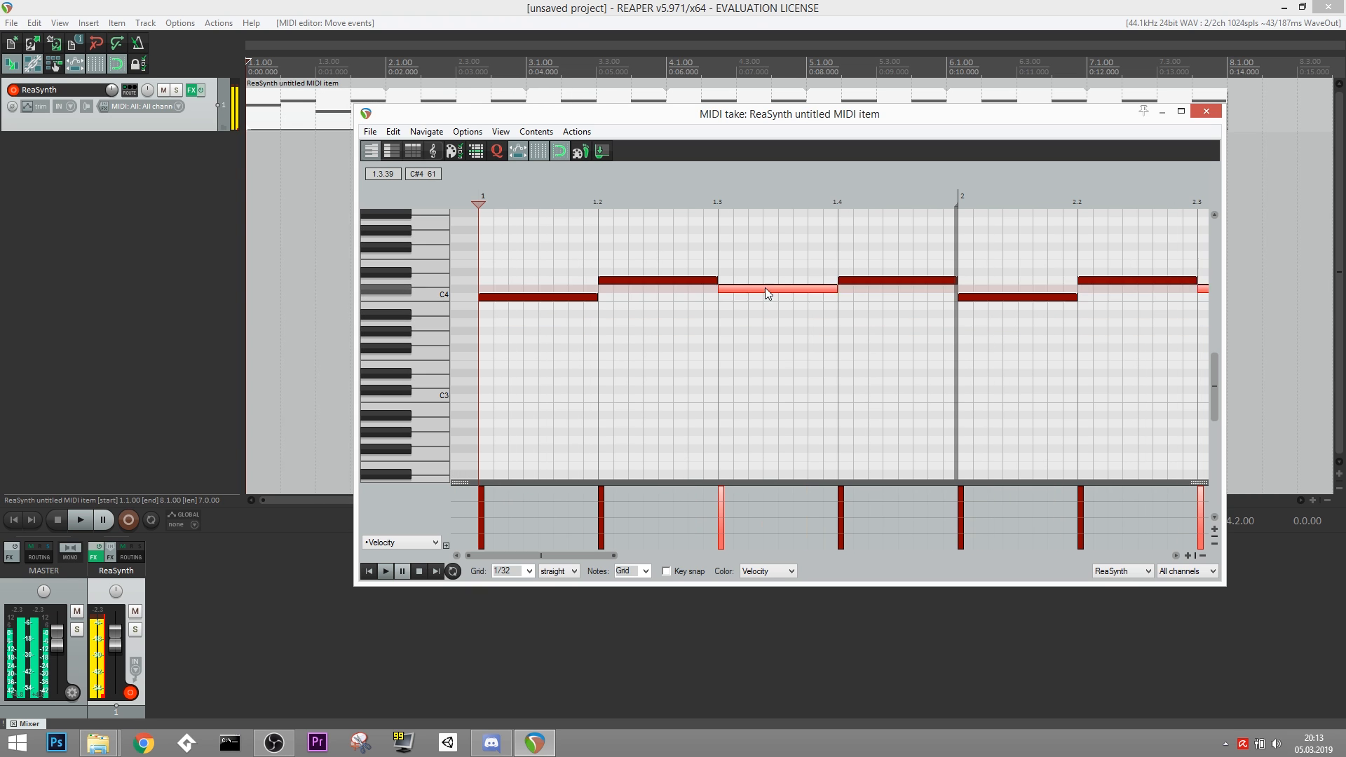
drag(764, 287, 766, 264)
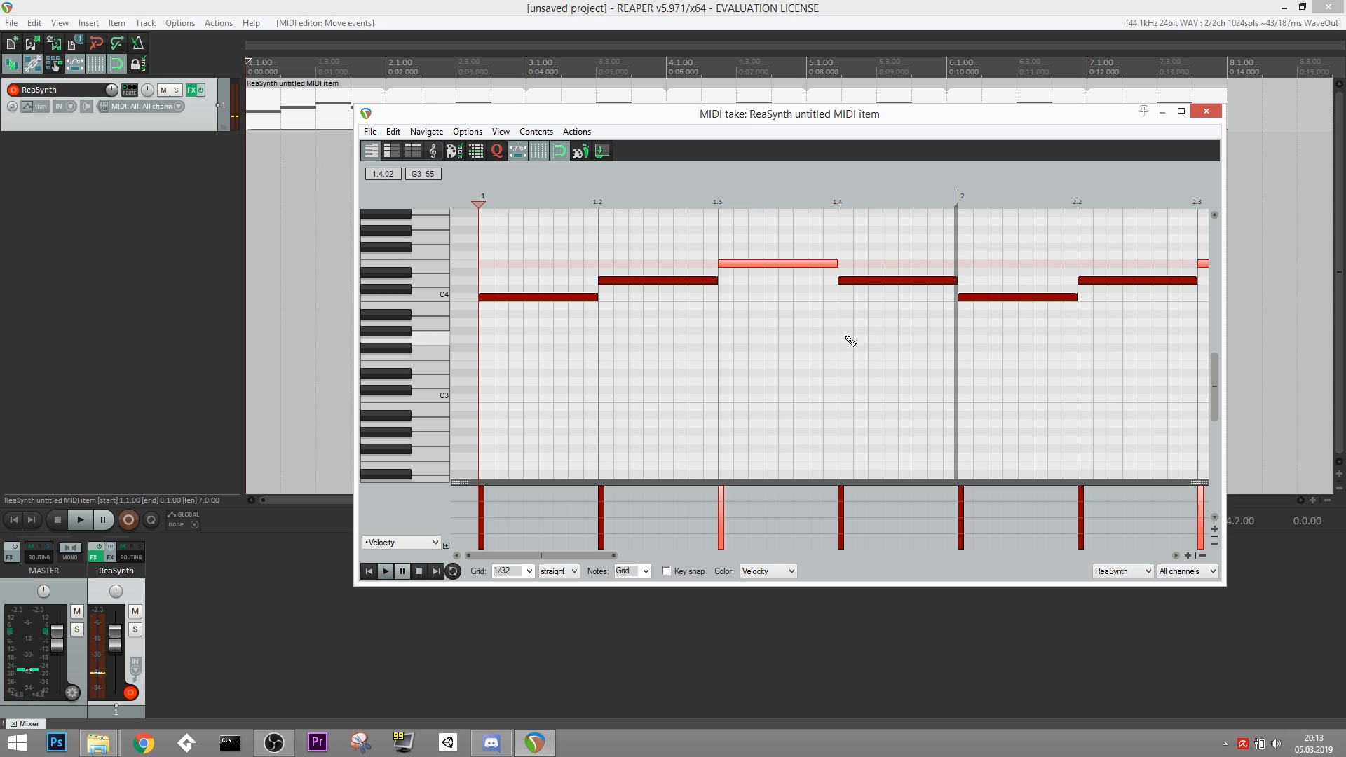
Extend the end of the looped MIDI source to the start of measure 3, making the pattern two measures long.
drag(559, 557, 634, 557)
drag(603, 374, 615, 375)
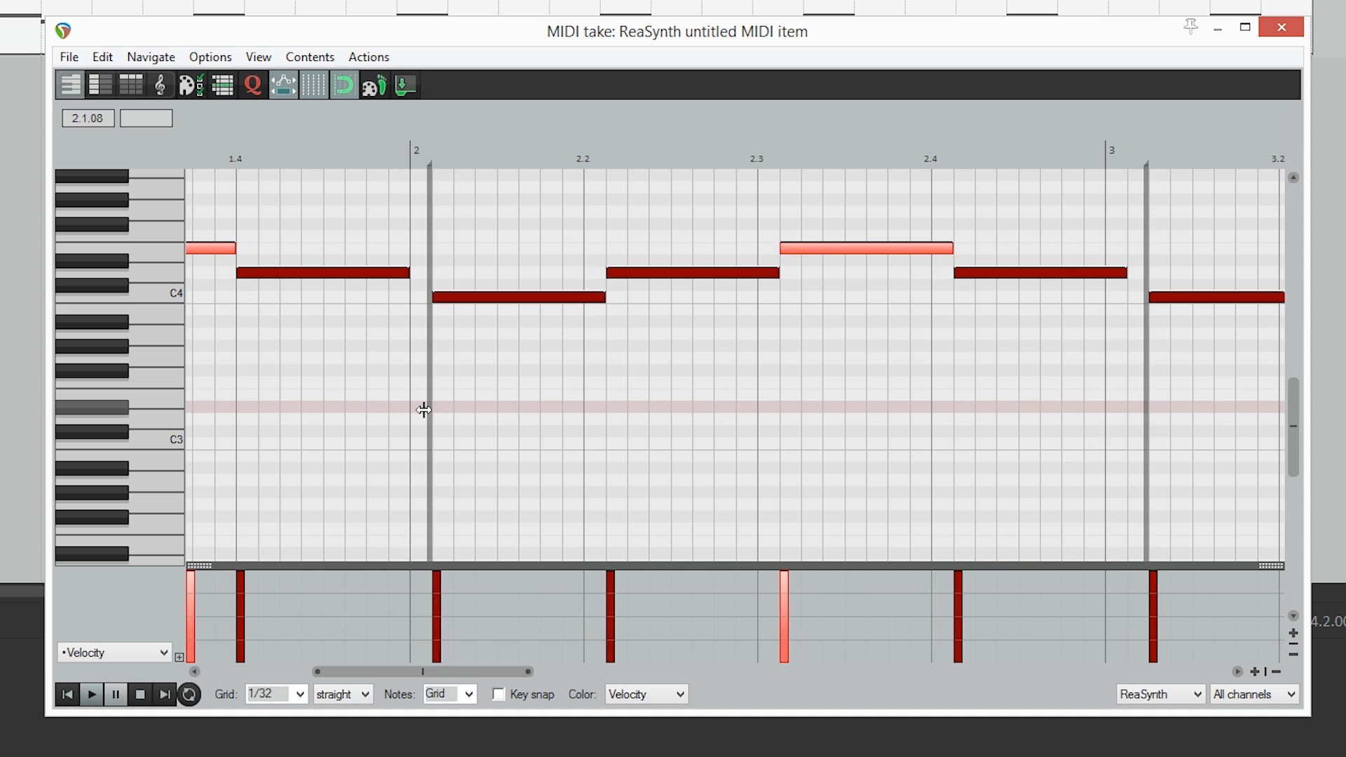
drag(423, 409, 1084, 378)
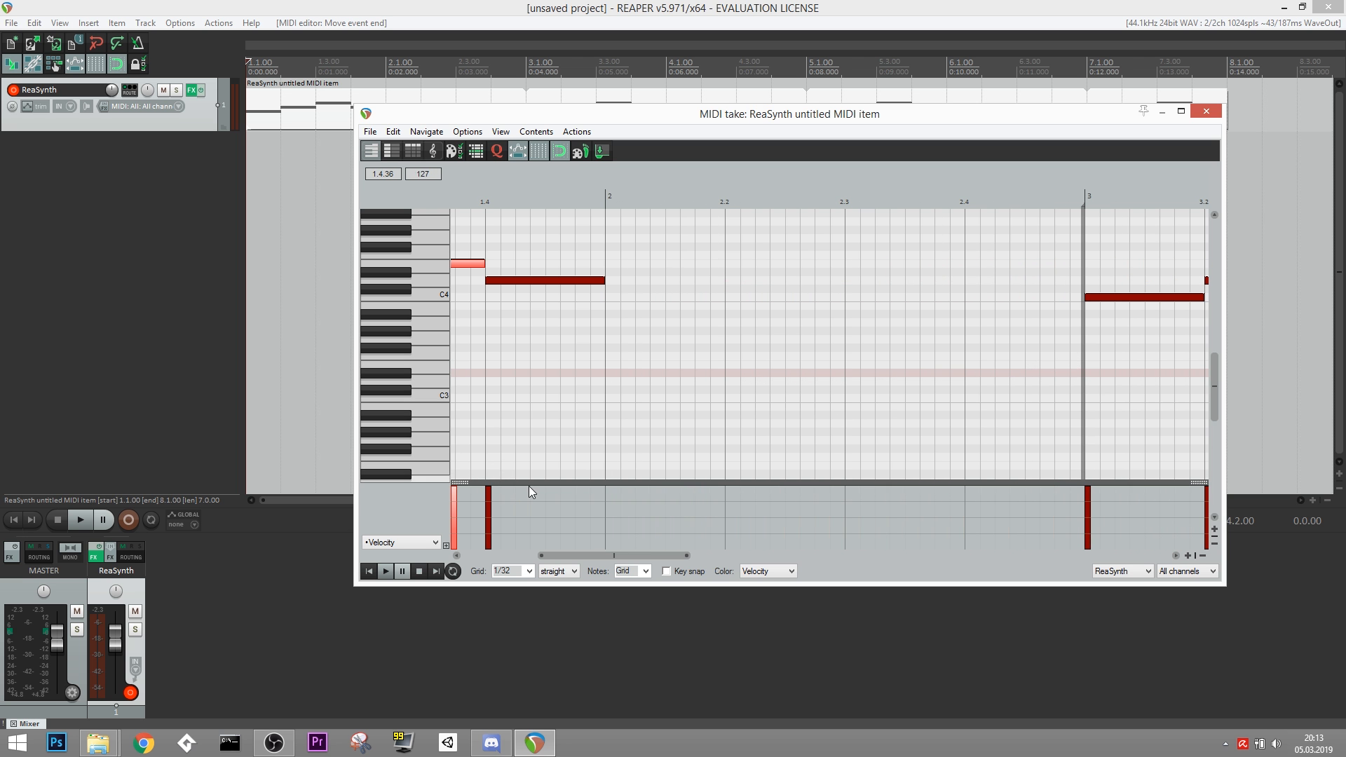
Select all four notes in measure 1 and copy them to the start of measure 2.
right_click(595, 238)
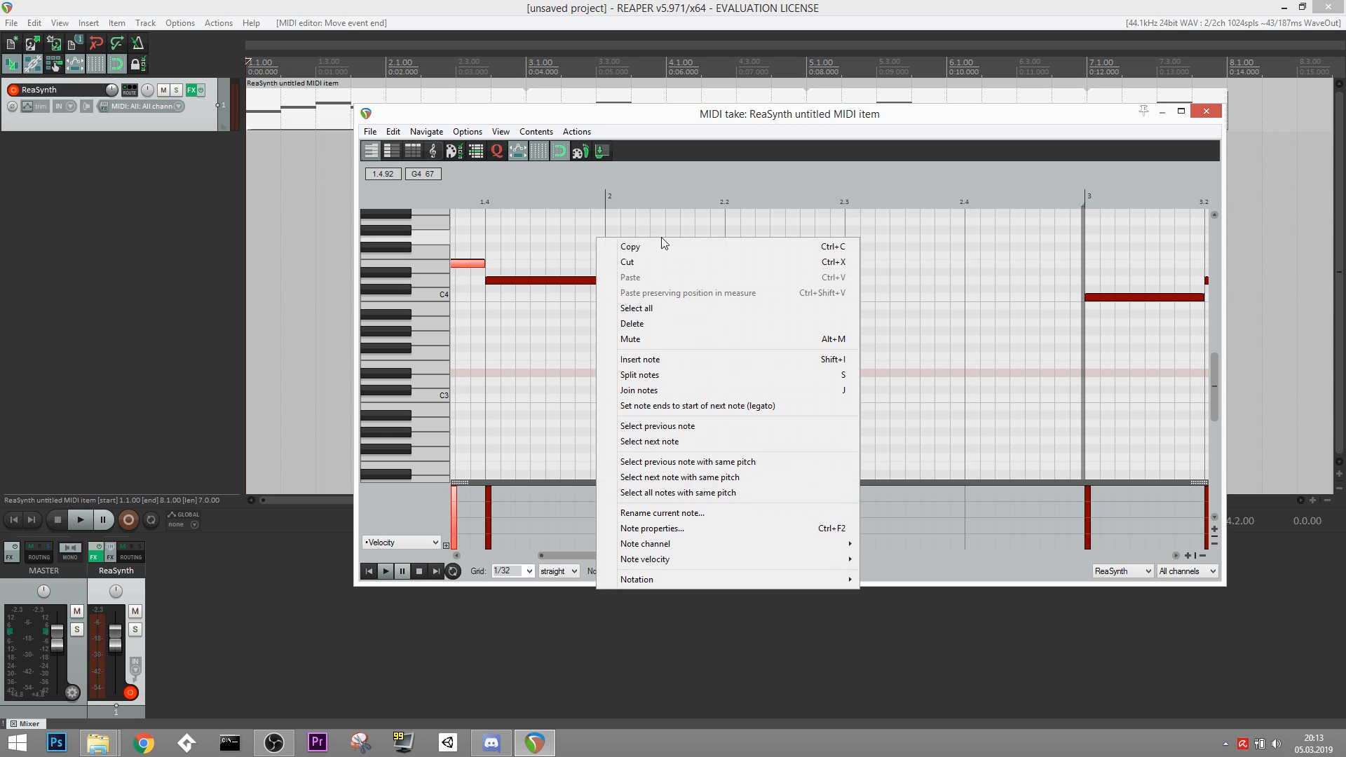
drag(572, 342, 501, 259)
drag(404, 233, 499, 234)
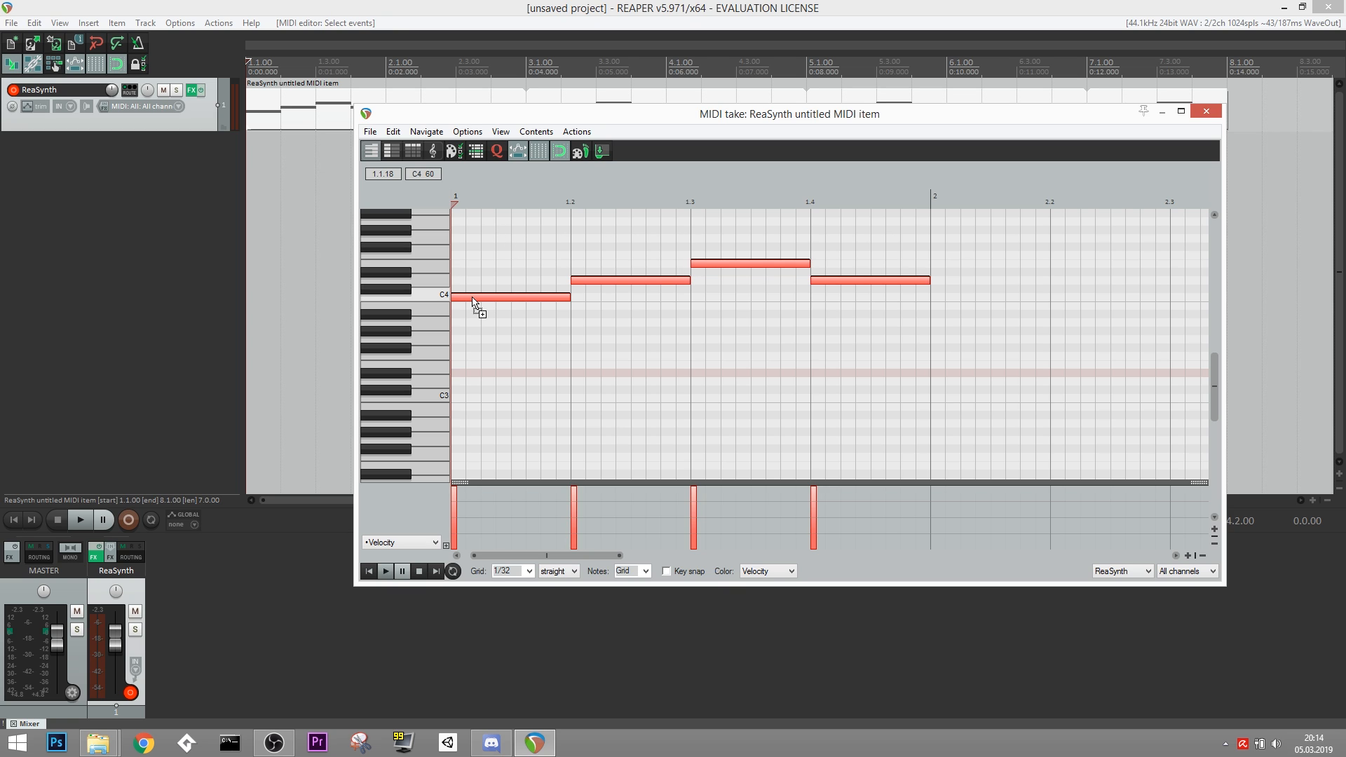
drag(492, 299, 962, 301)
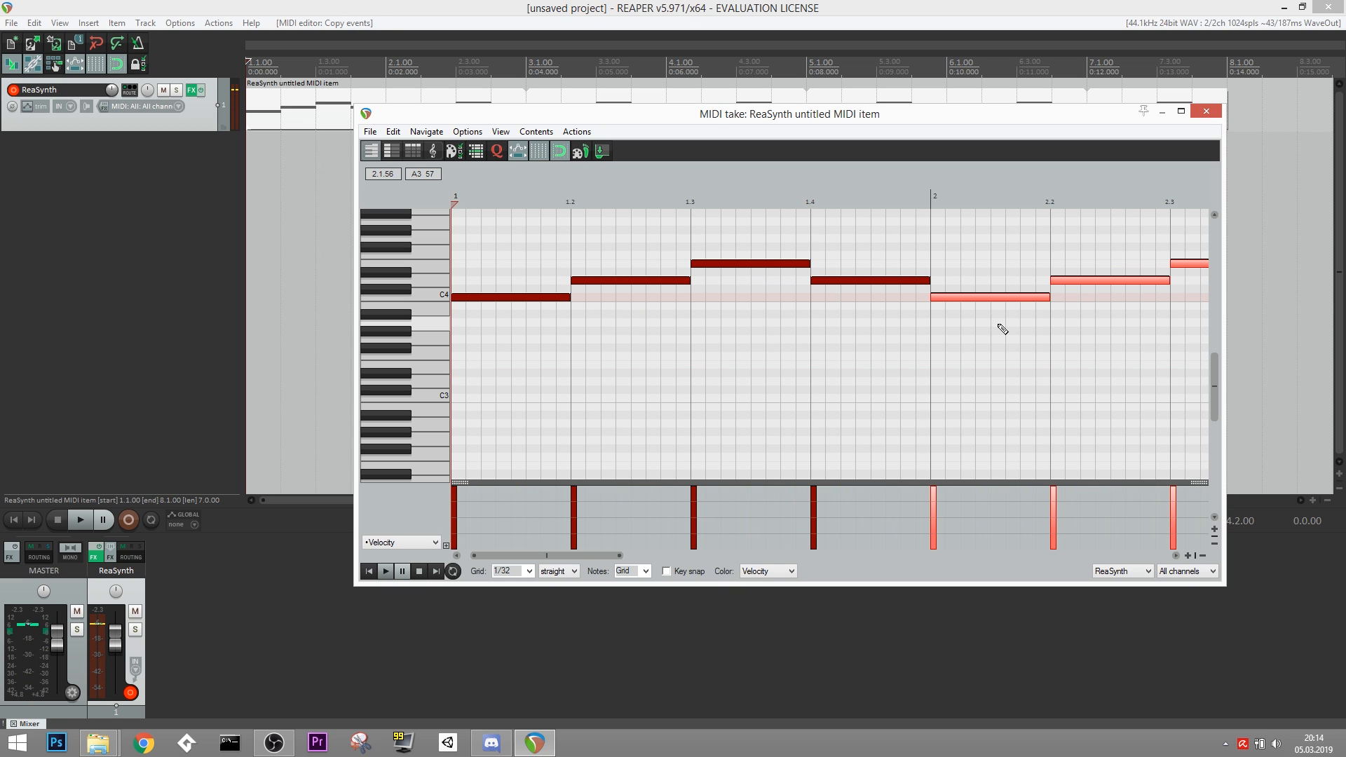
Lower the second note of measure 2 in the MIDI editor from D4 to below C4.
scroll(813, 330, right, 3)
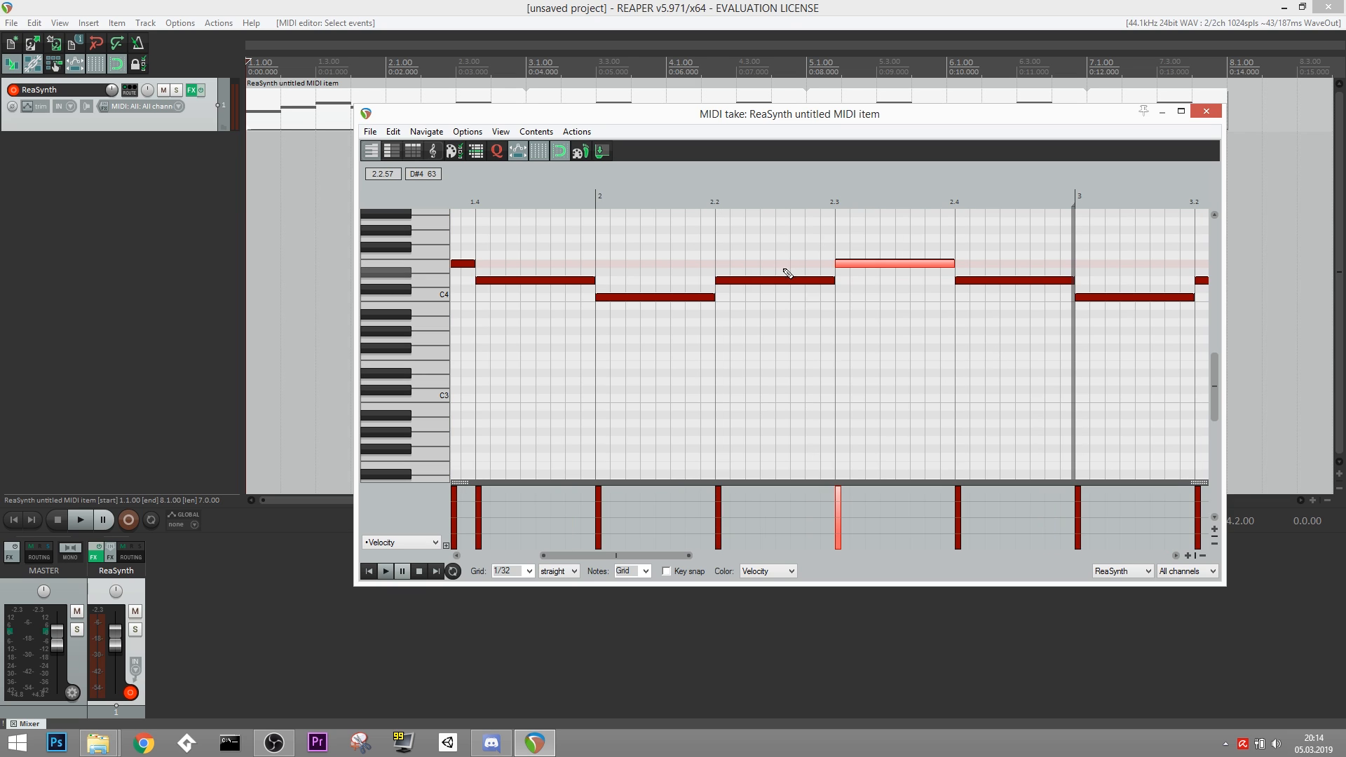
drag(787, 280, 783, 316)
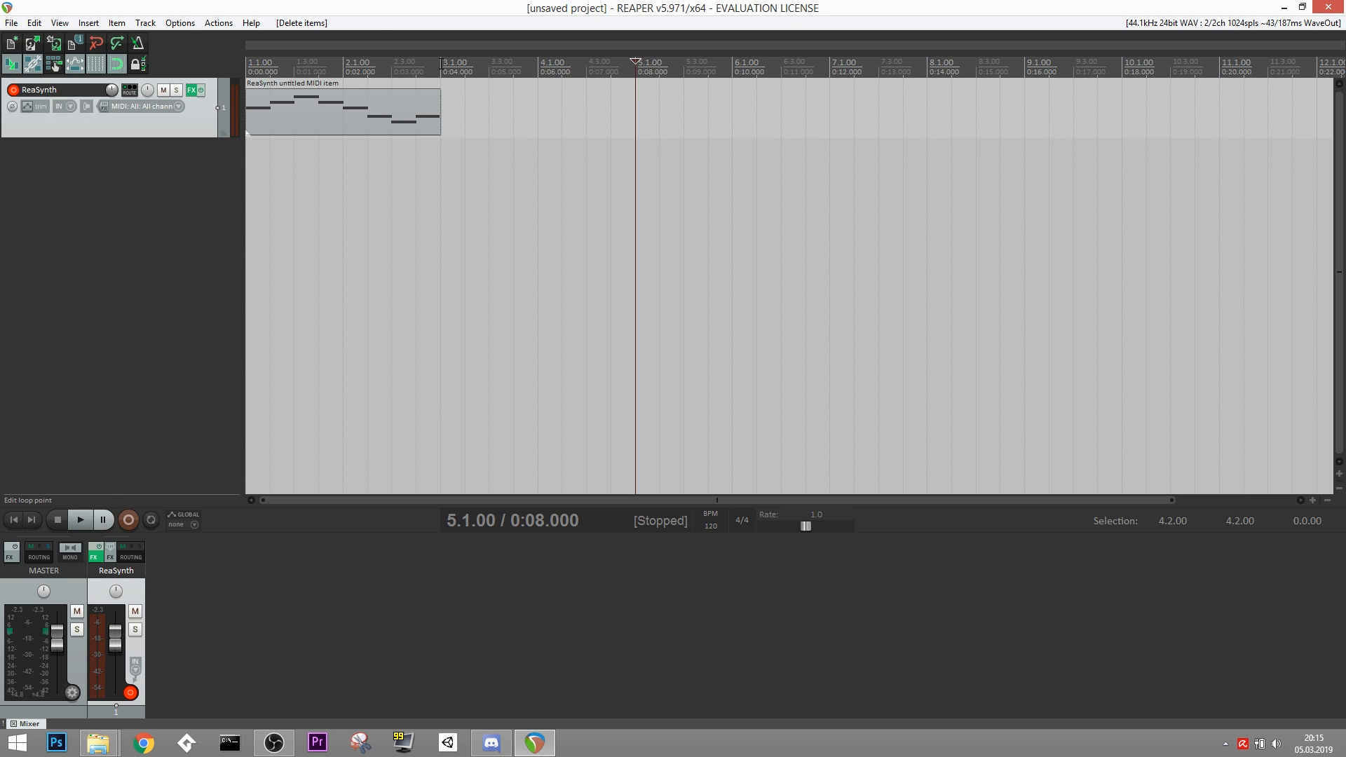
Set the loop time selection from 1.1.00 to 3.1.00 and play it with repeat enabled.
drag(440, 67, 247, 67)
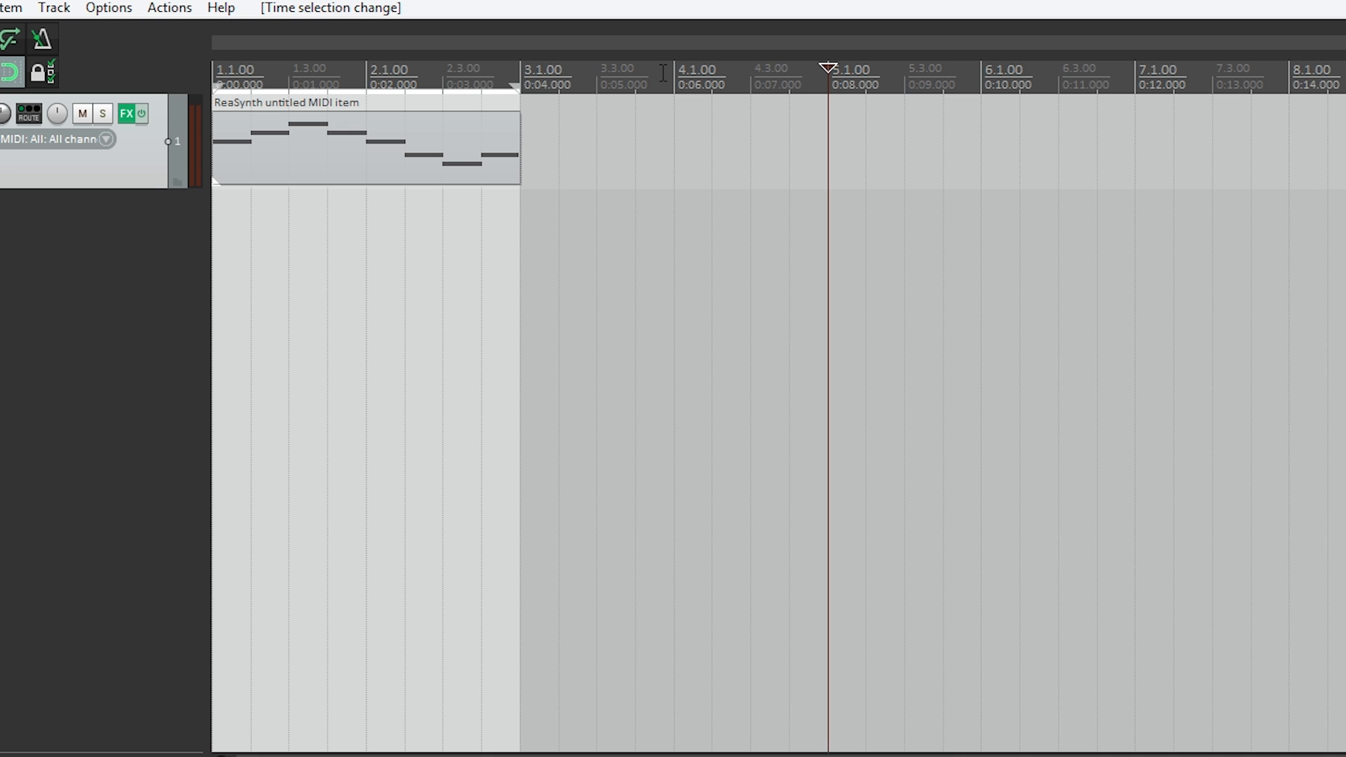
drag(539, 67, 757, 68)
drag(213, 77, 523, 78)
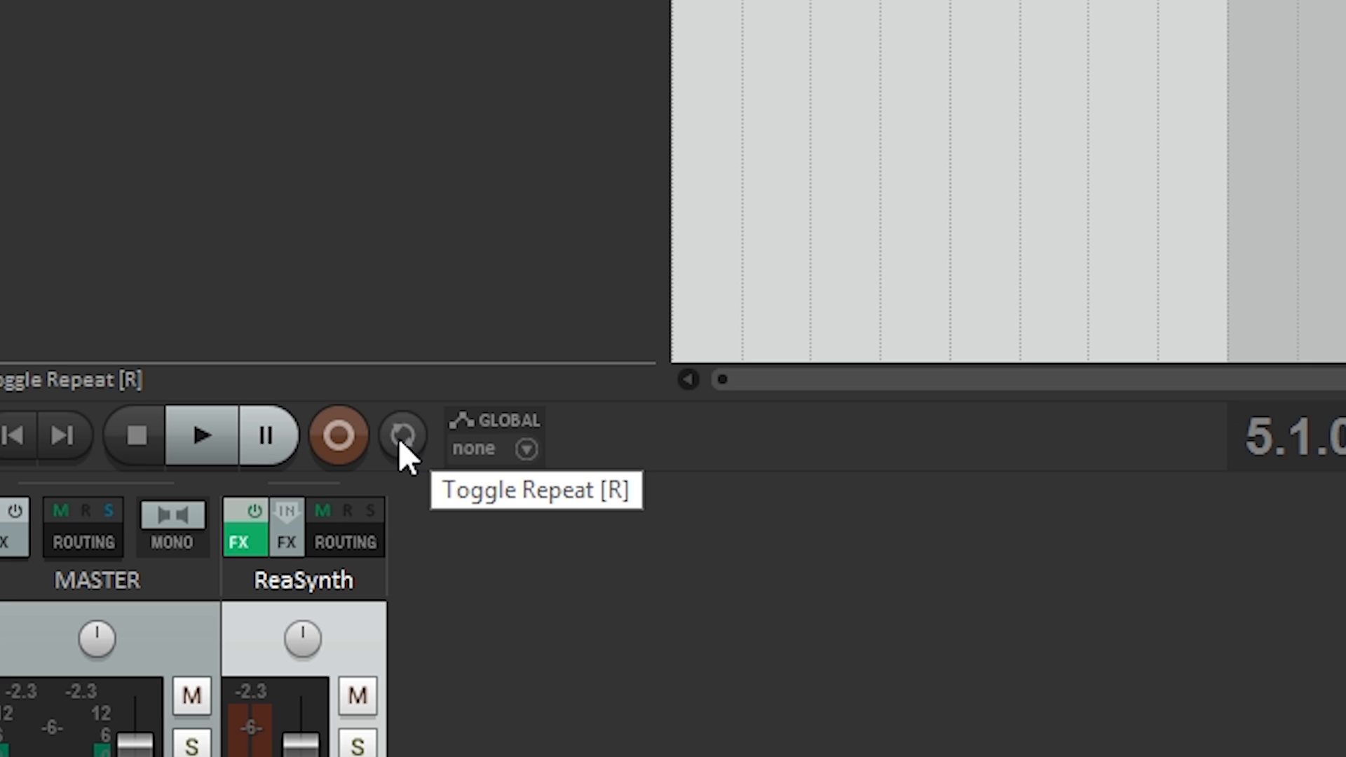
click(401, 435)
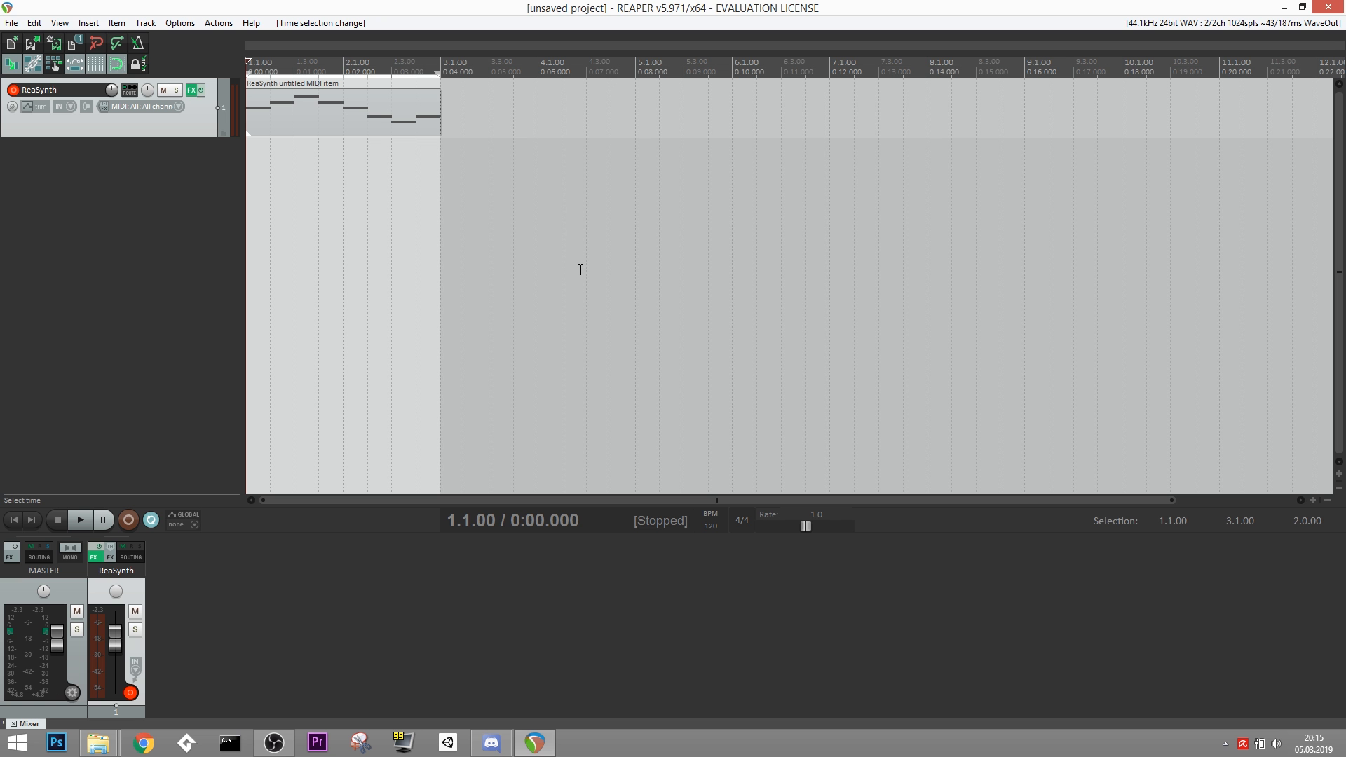
key(space)
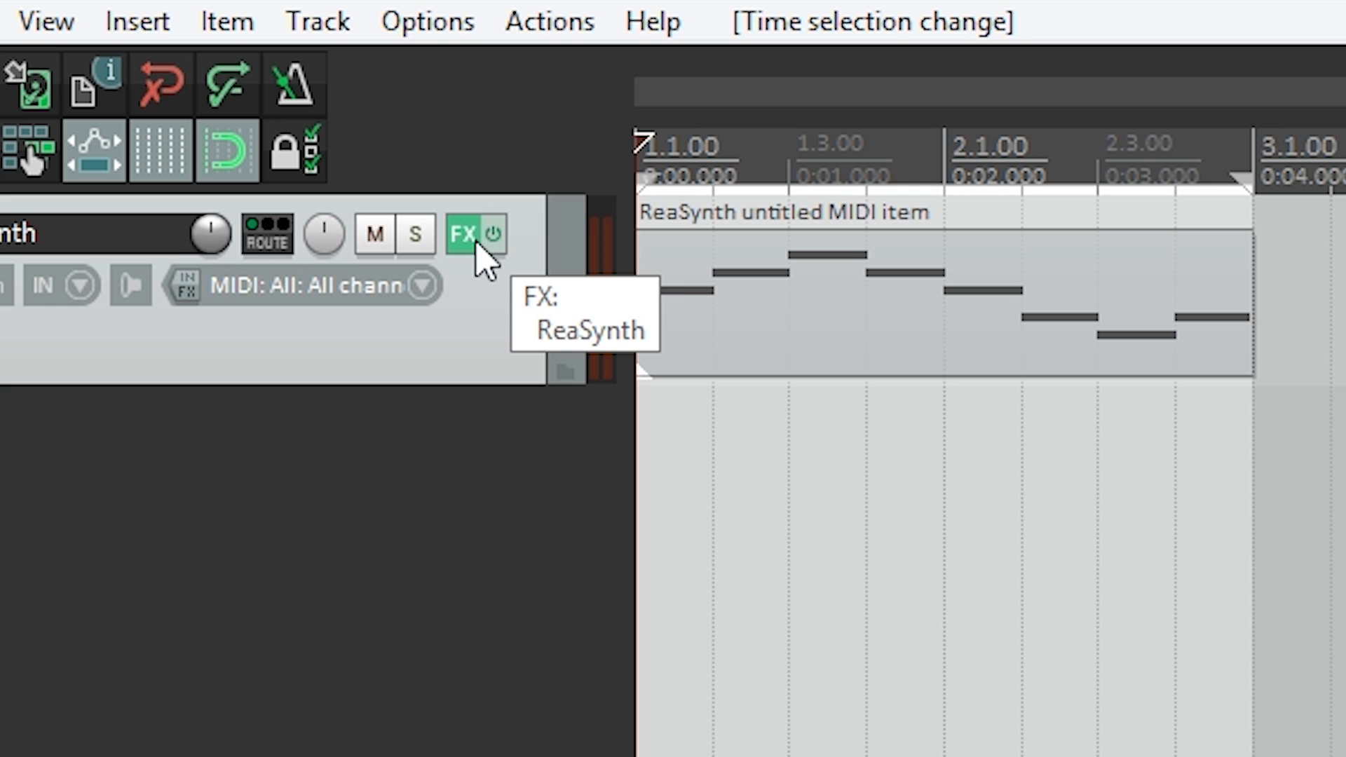
Adjust ReaSynth: tuning 17 cent, attack 107 ms, decay 3484 ms, sustain +4.58 dB, release 292 ms, square mix 0.75, and raise the sawtooth mix.
click(477, 249)
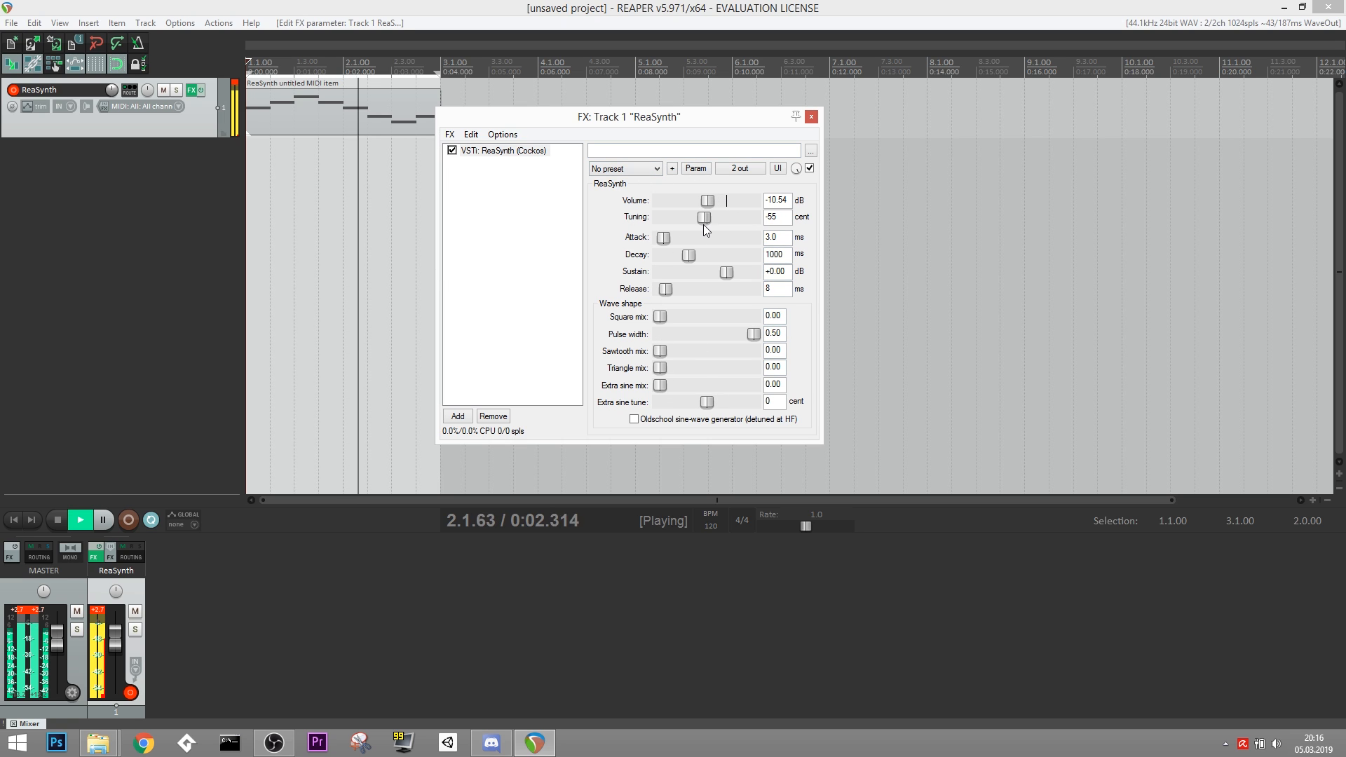
drag(703, 225, 680, 241)
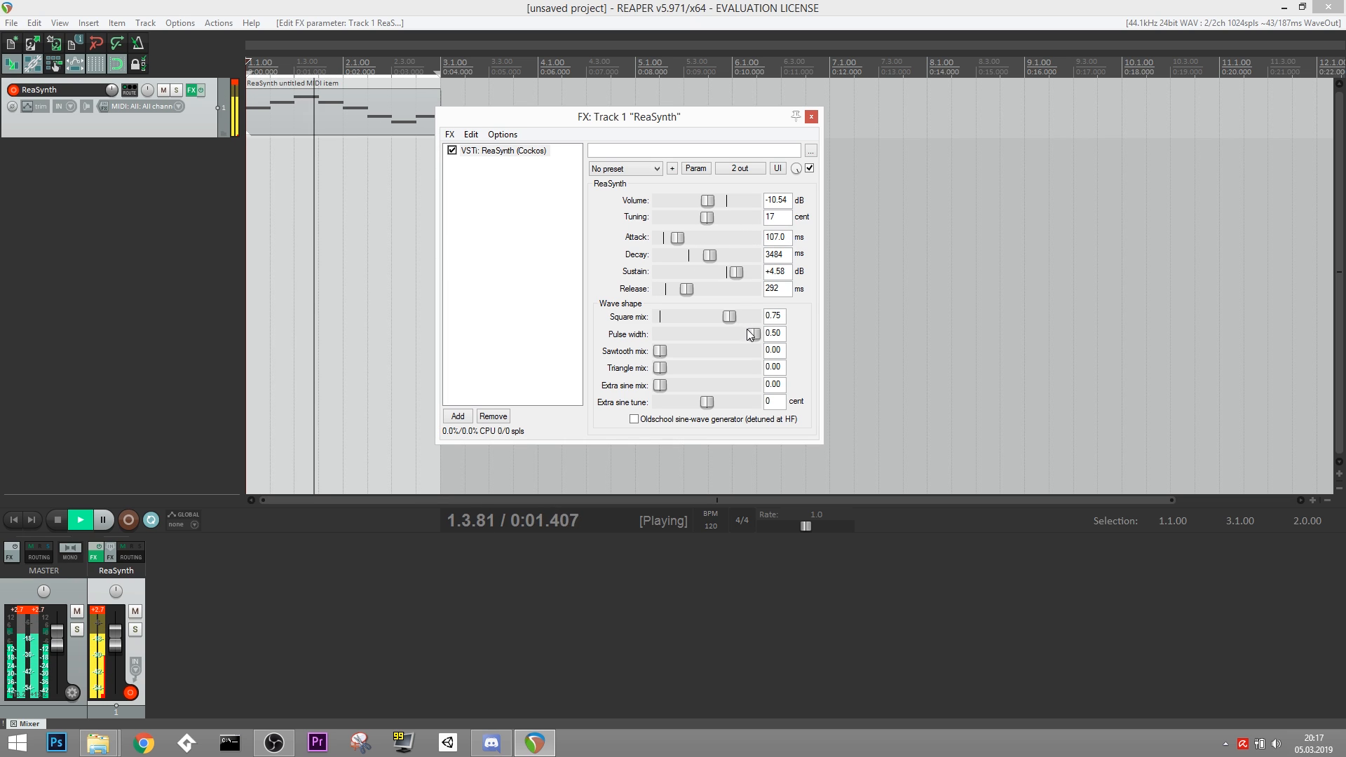
drag(661, 354, 709, 354)
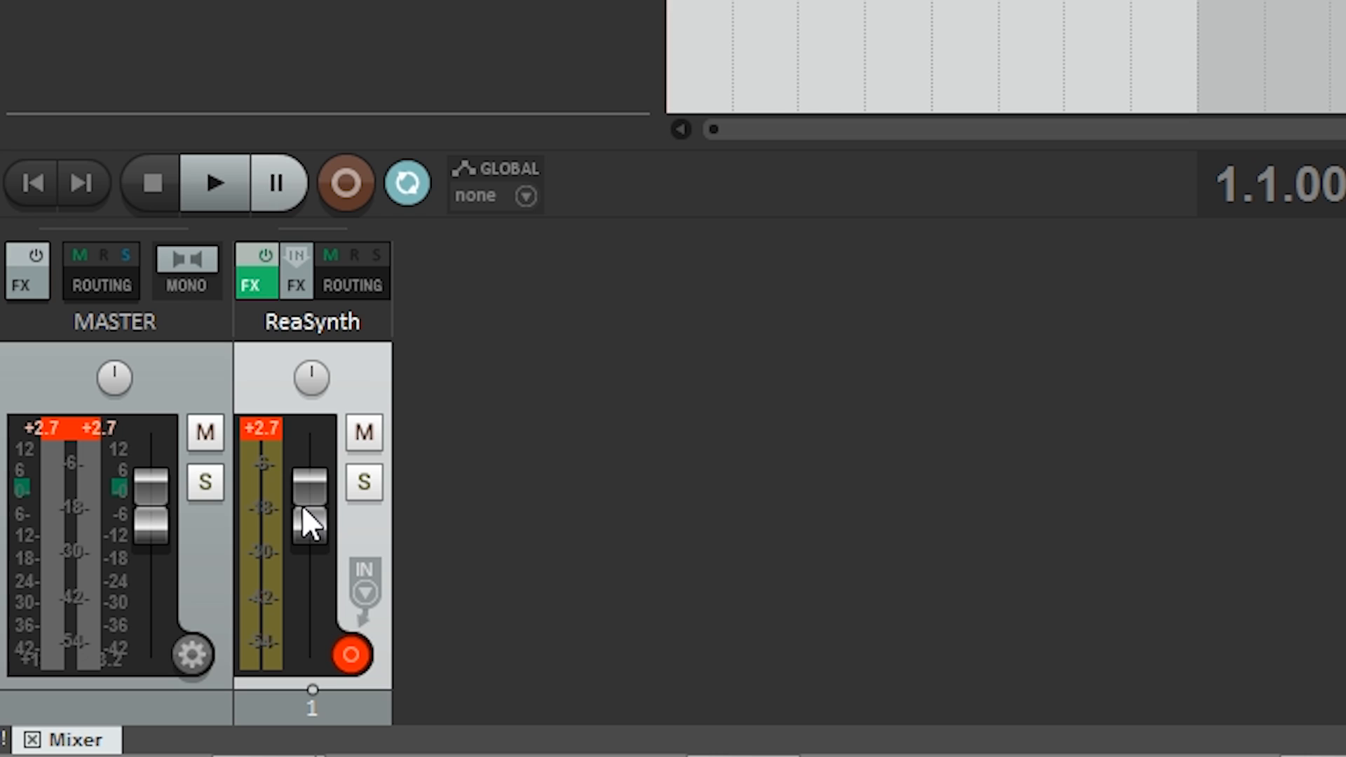
Try lowering the ReaSynth track's mixer volume, bring it back up, and play the loop.
drag(113, 638, 113, 652)
drag(306, 541, 307, 511)
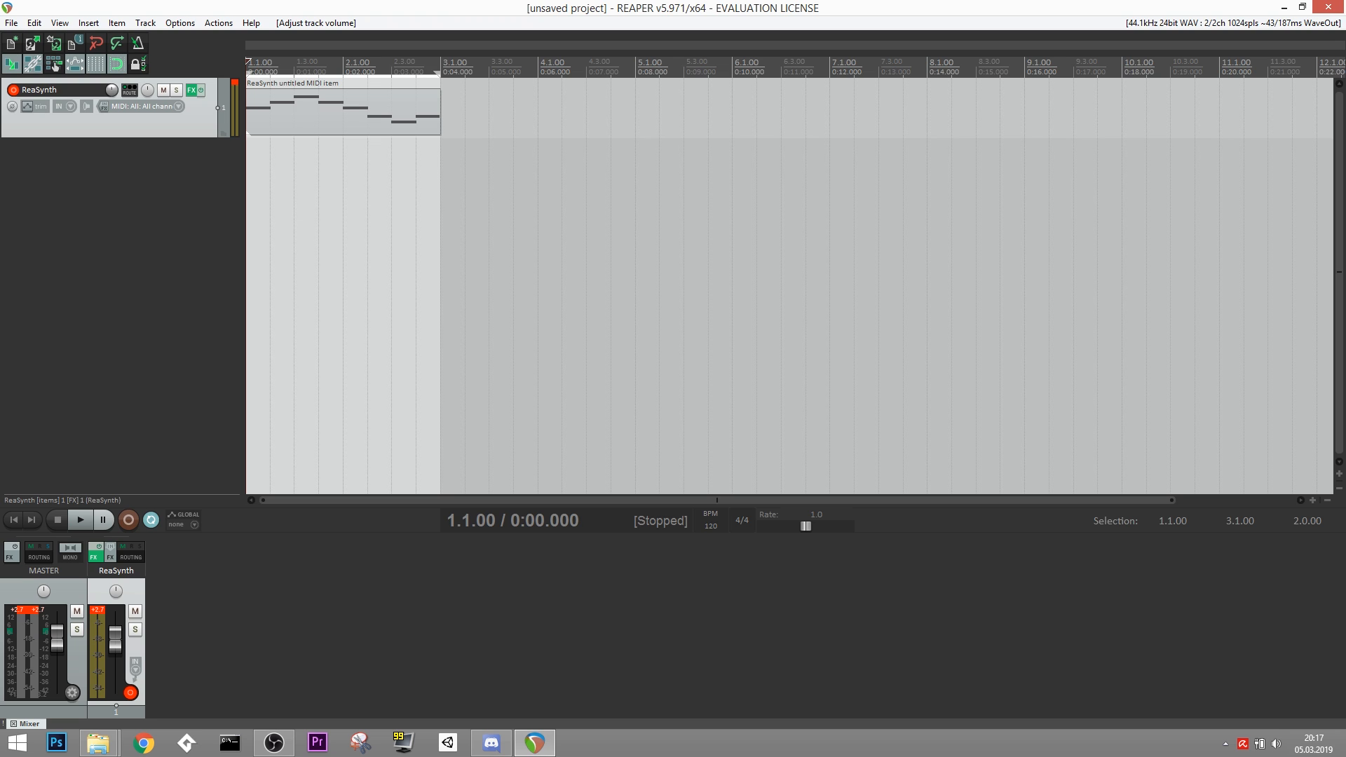
key(space)
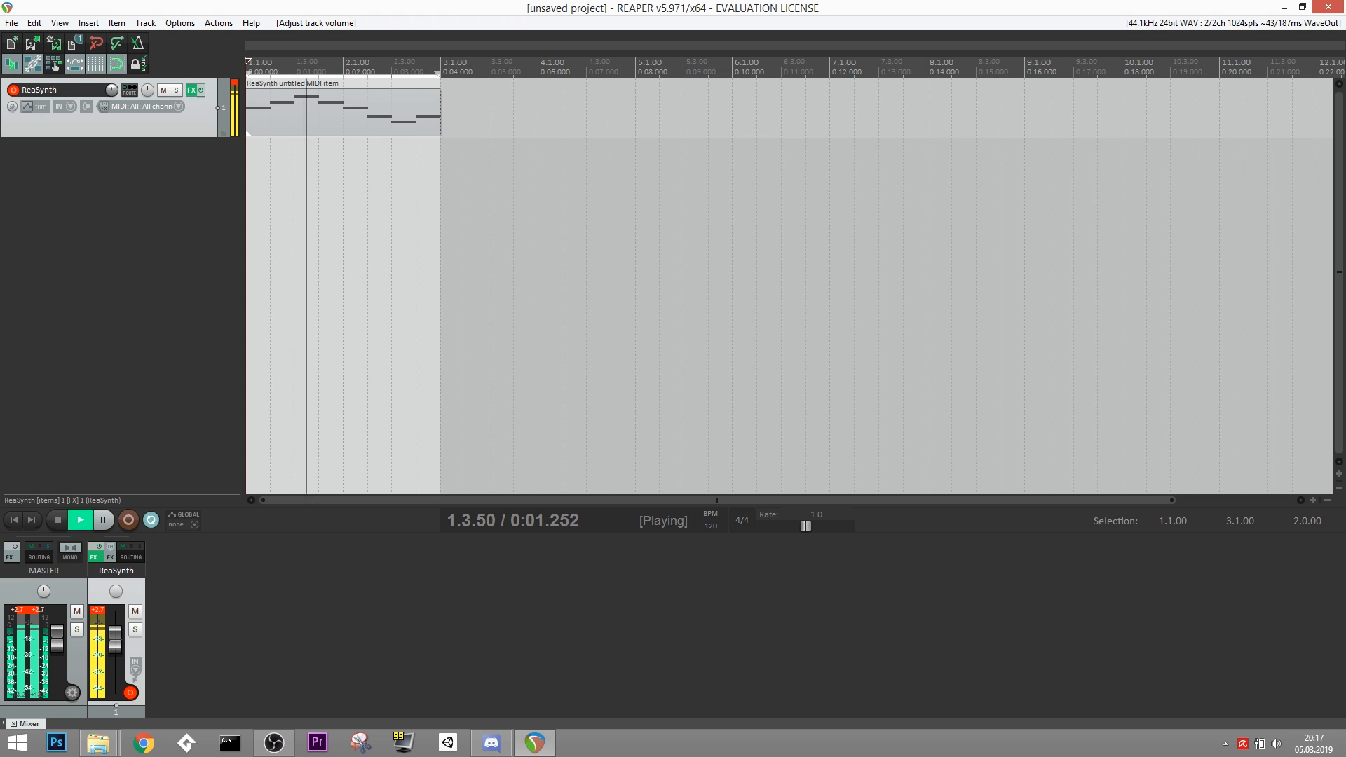
key(space)
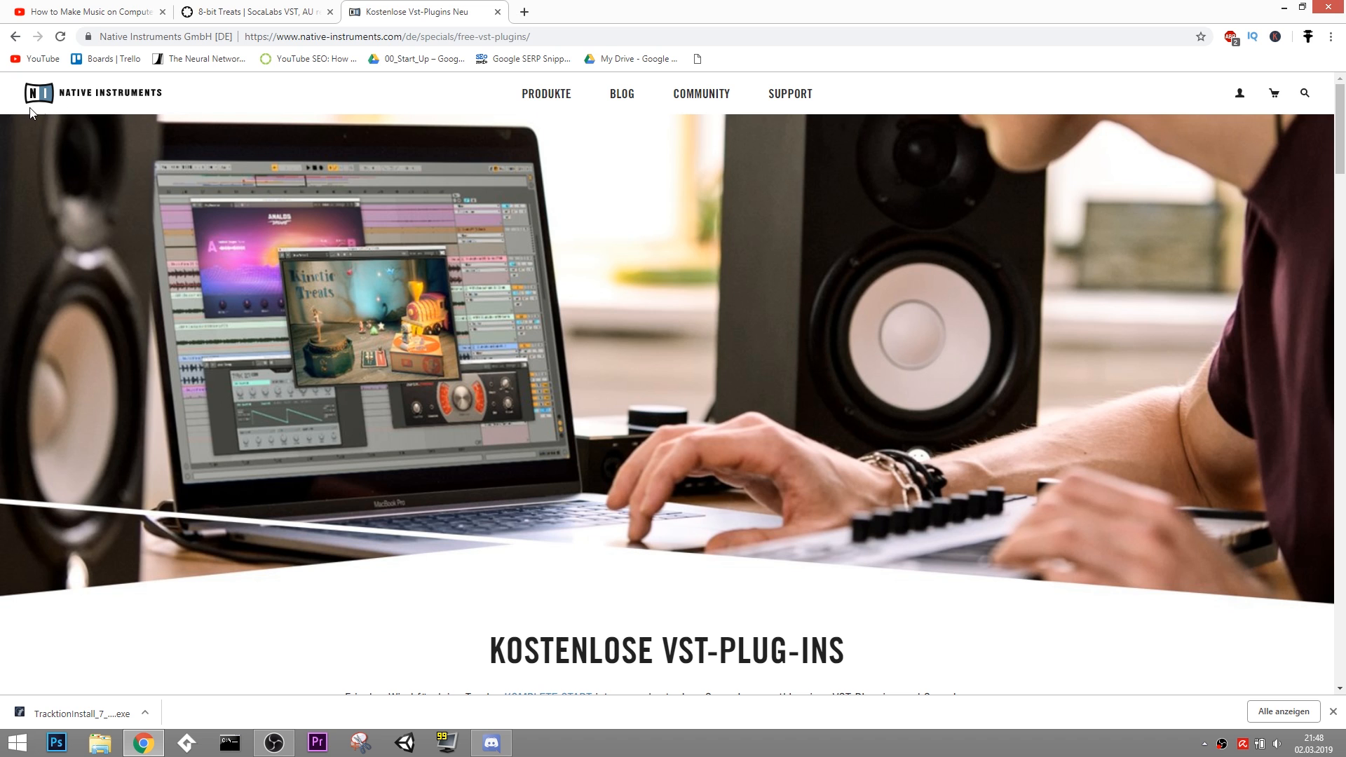
Switch to Chrome and follow the free download link on the Native Instruments free VST plug-ins page.
scroll(419, 344, down, 5)
scroll(680, 419, up, 2)
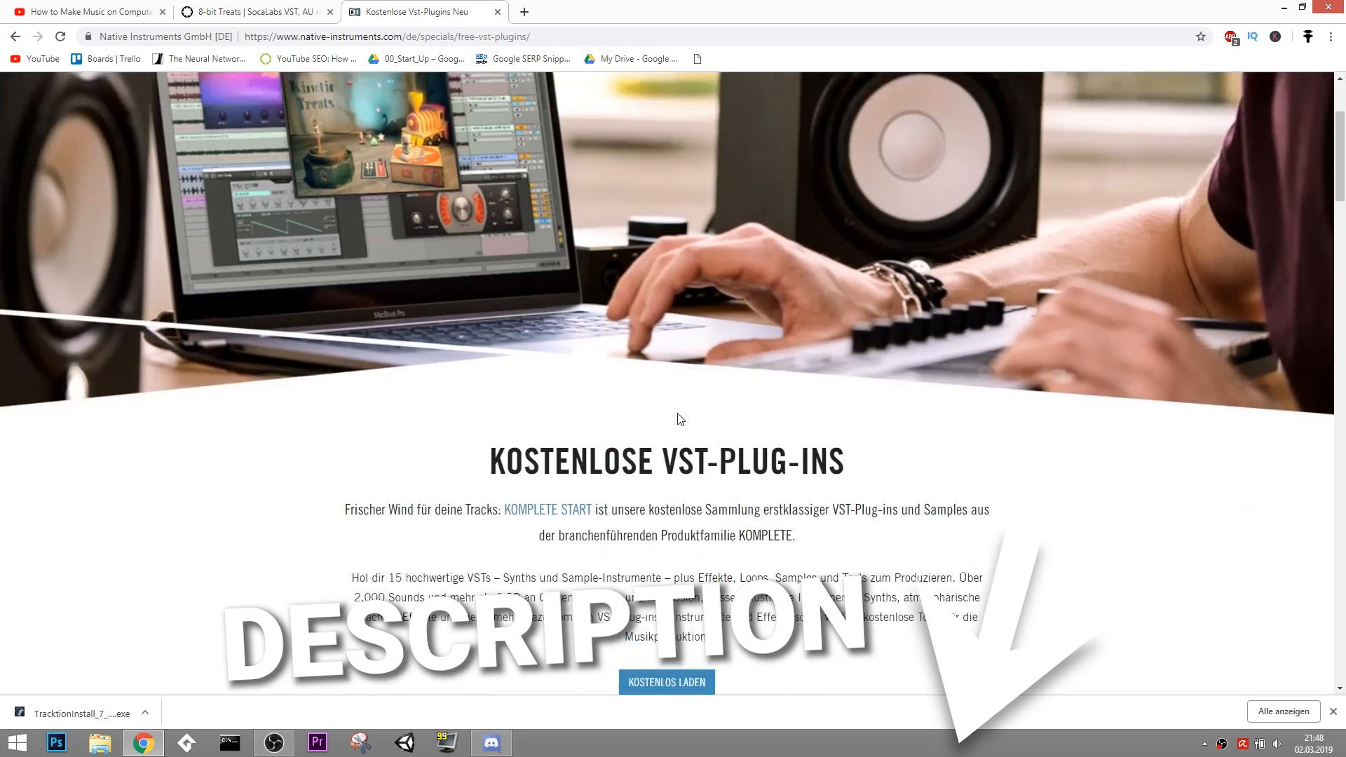
scroll(680, 419, down, 3)
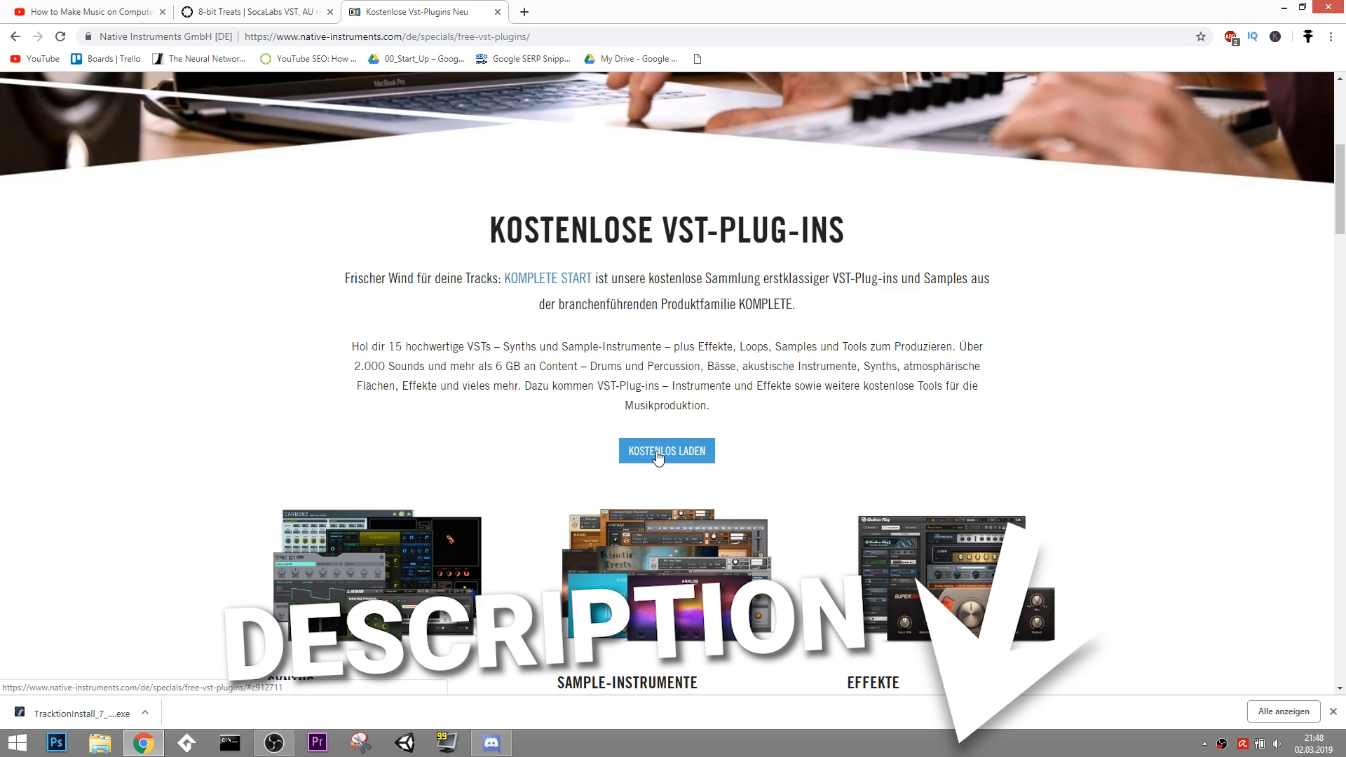
click(657, 453)
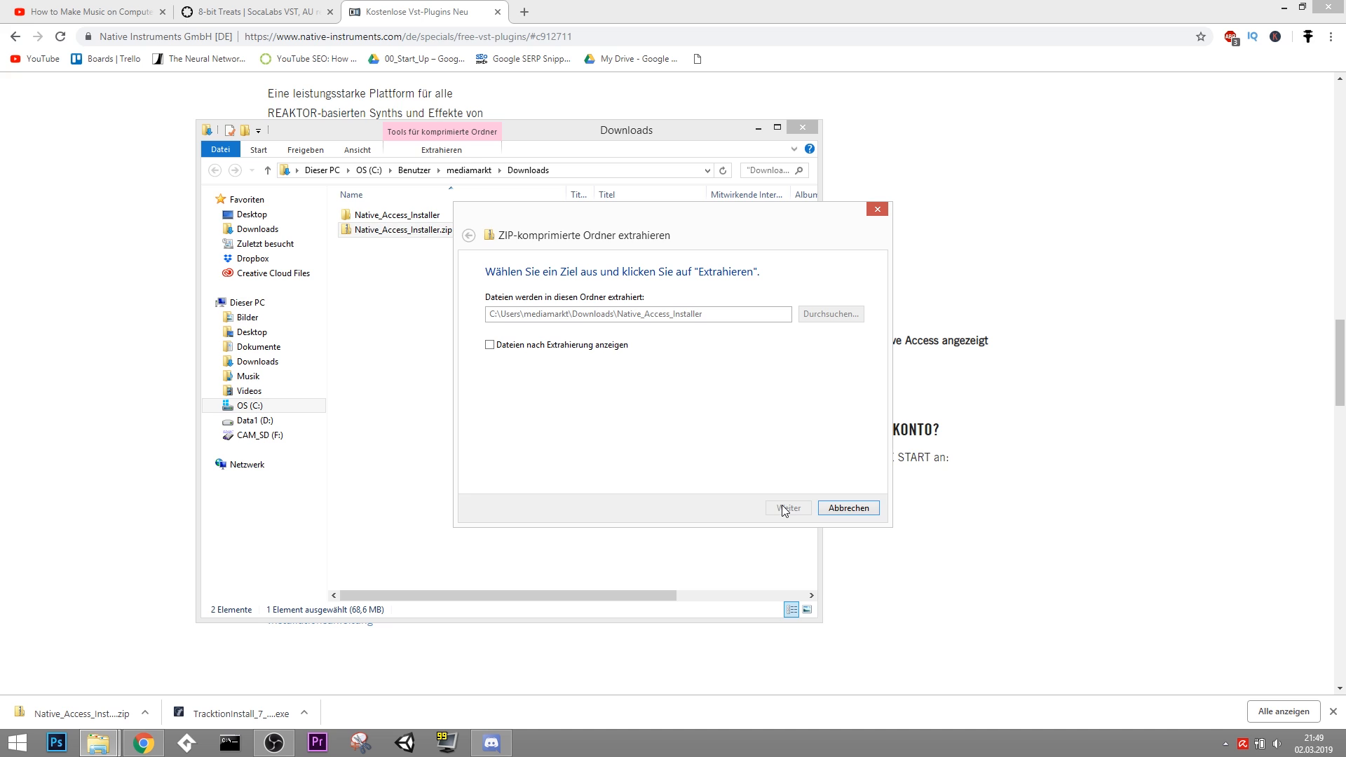
Extract Native_Access_Installer.zip into the Downloads folder and launch the installer from the extracted folder.
click(783, 508)
click(429, 217)
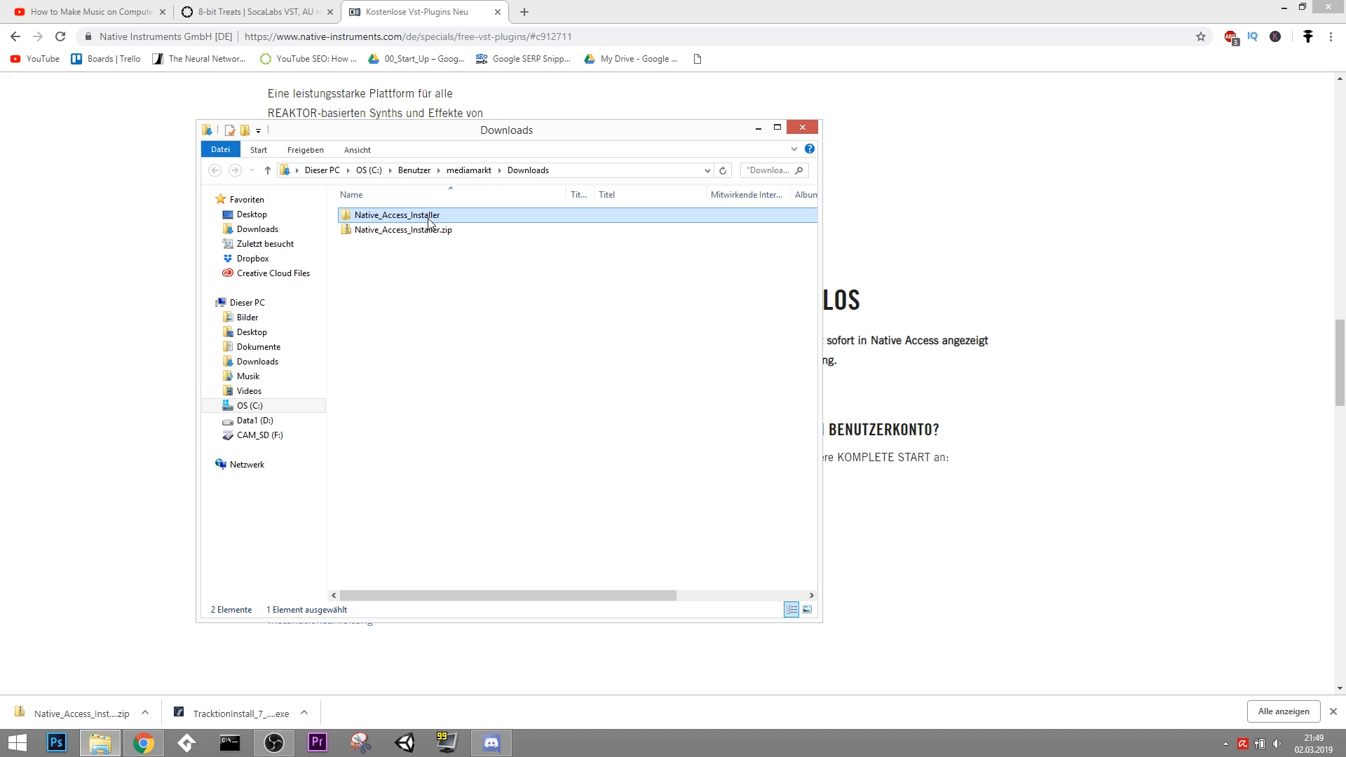
double_click(429, 217)
double_click(429, 217)
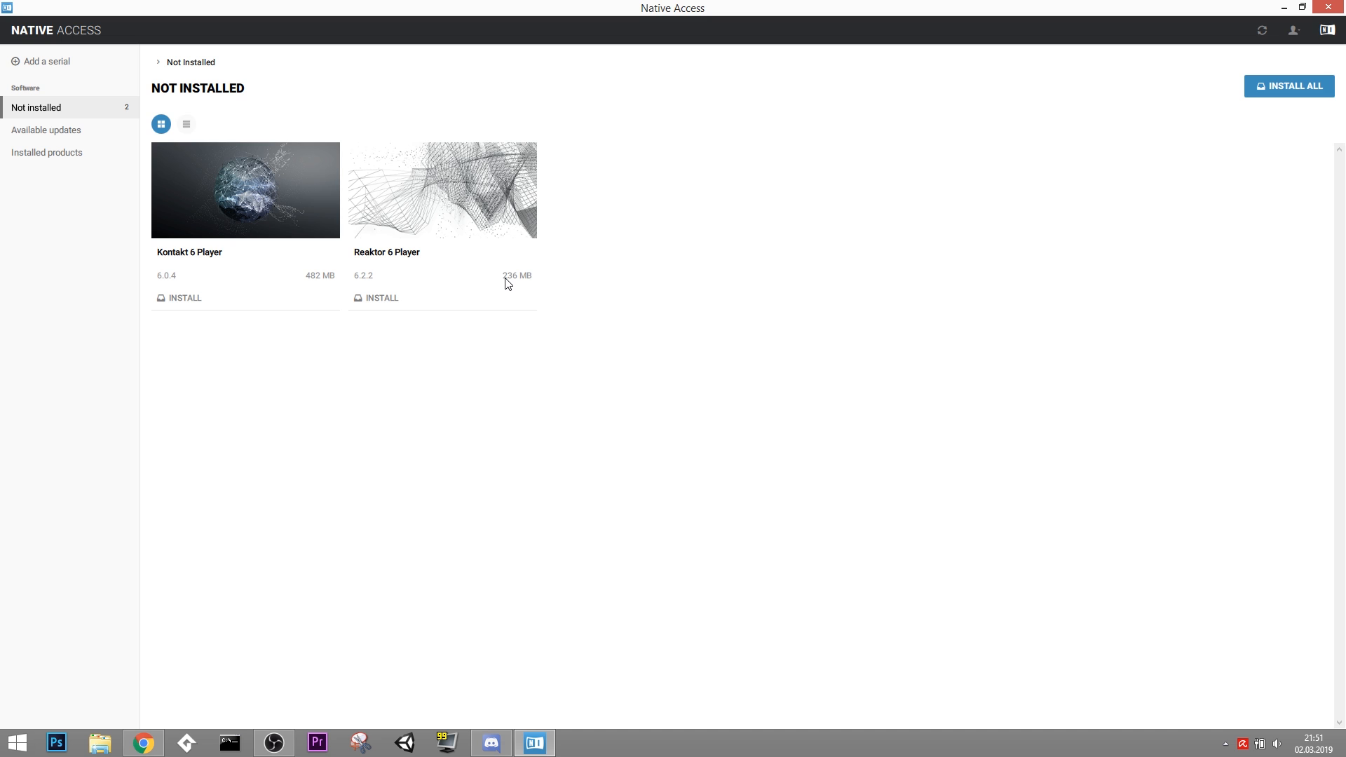
Start installing Kontakt 6 Player in Native Access.
click(185, 299)
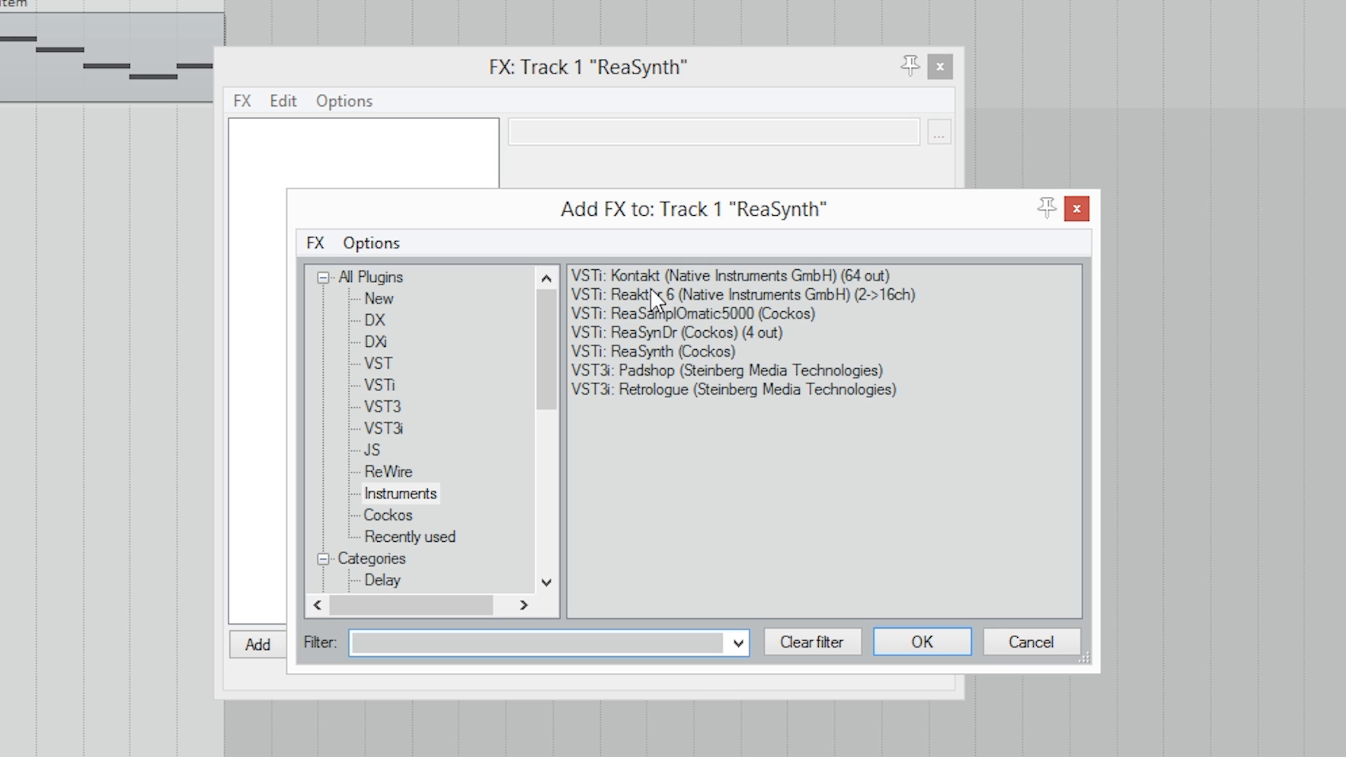
Switch to REAPER and choose the Native Instruments Kontakt VSTi as the instrument for track 1.
click(649, 274)
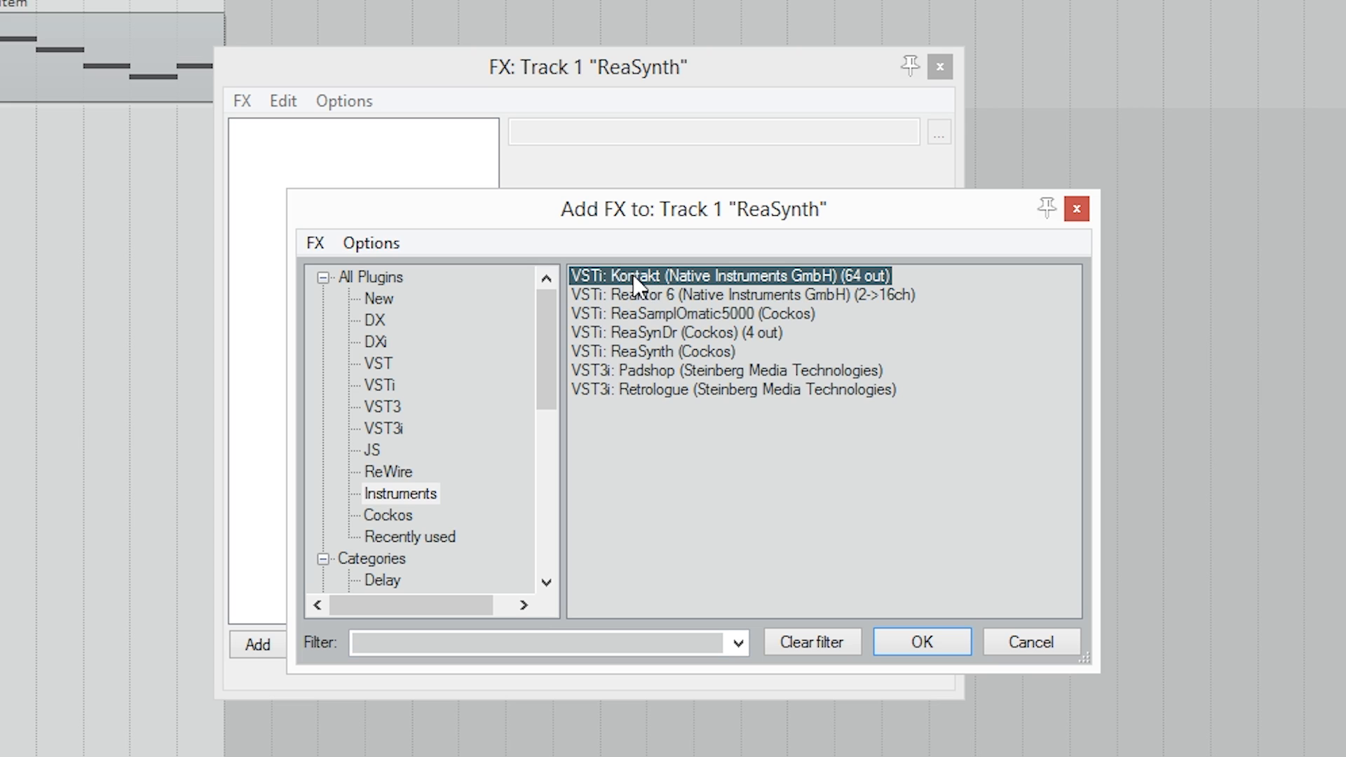
click(922, 642)
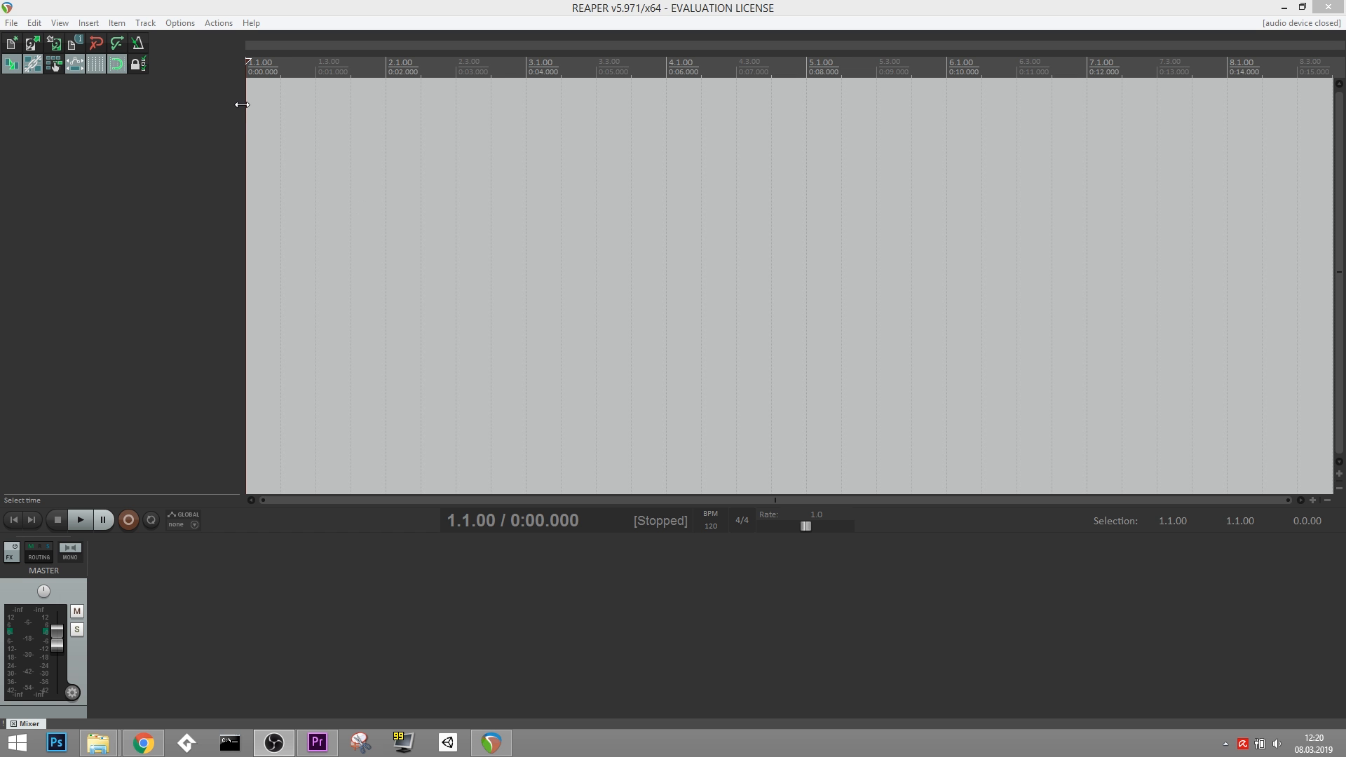
Include D:\NativeInstruments in the VST plug-in paths in REAPER's preferences and accept the settings.
click(179, 23)
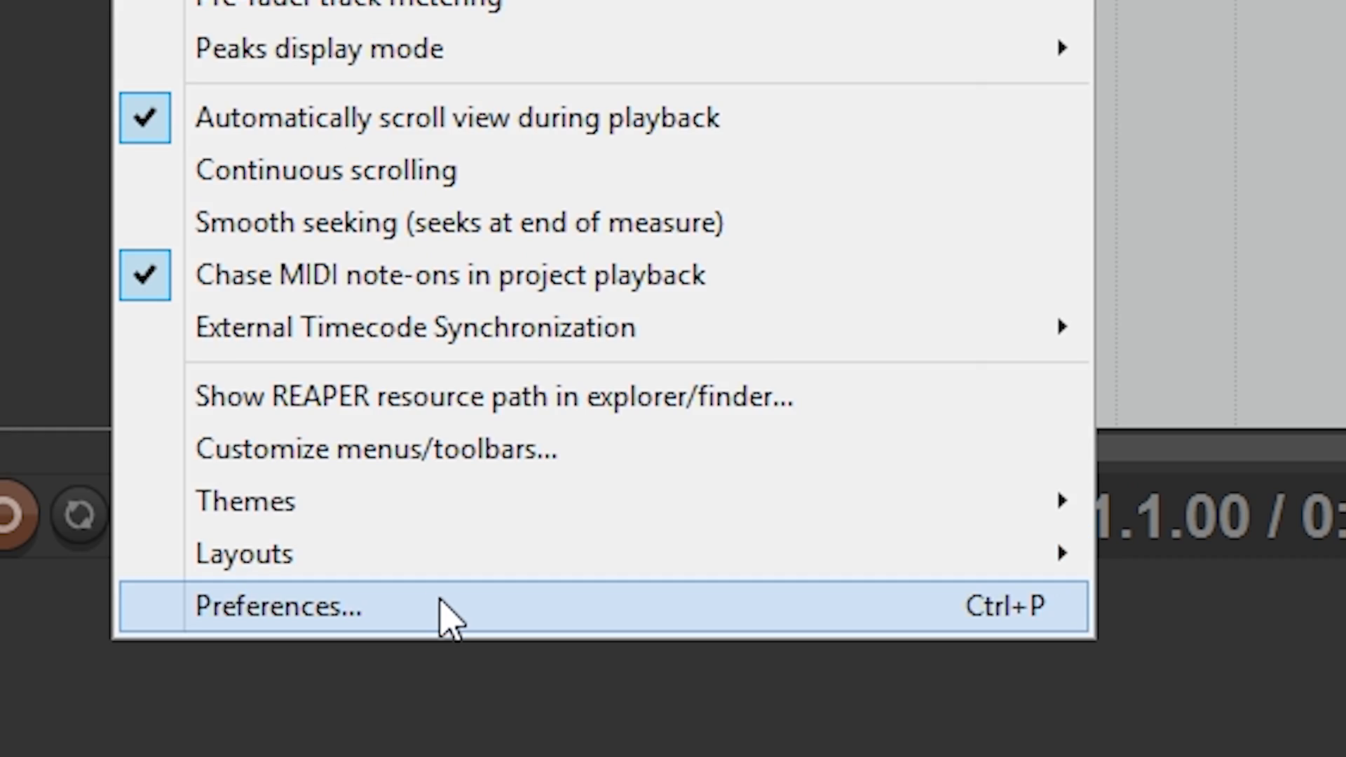
click(443, 617)
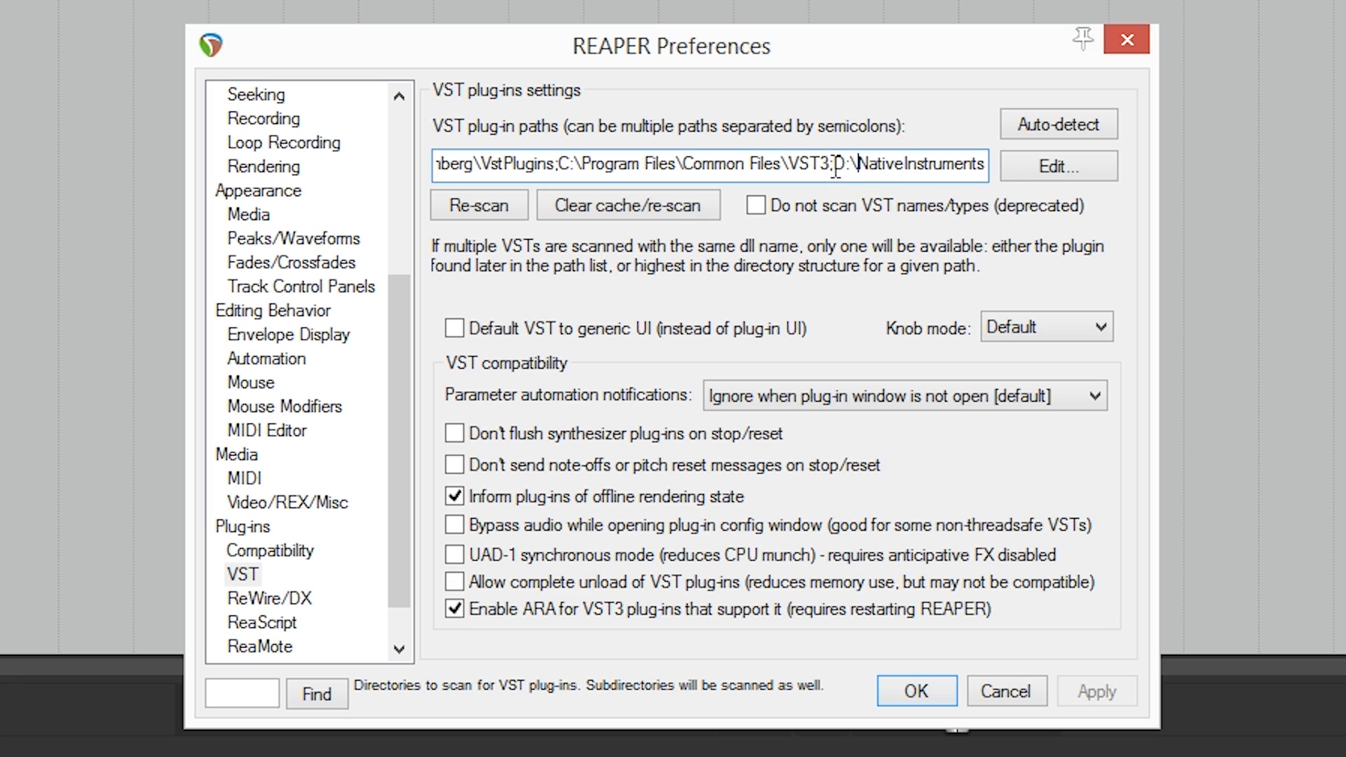
drag(831, 166, 985, 163)
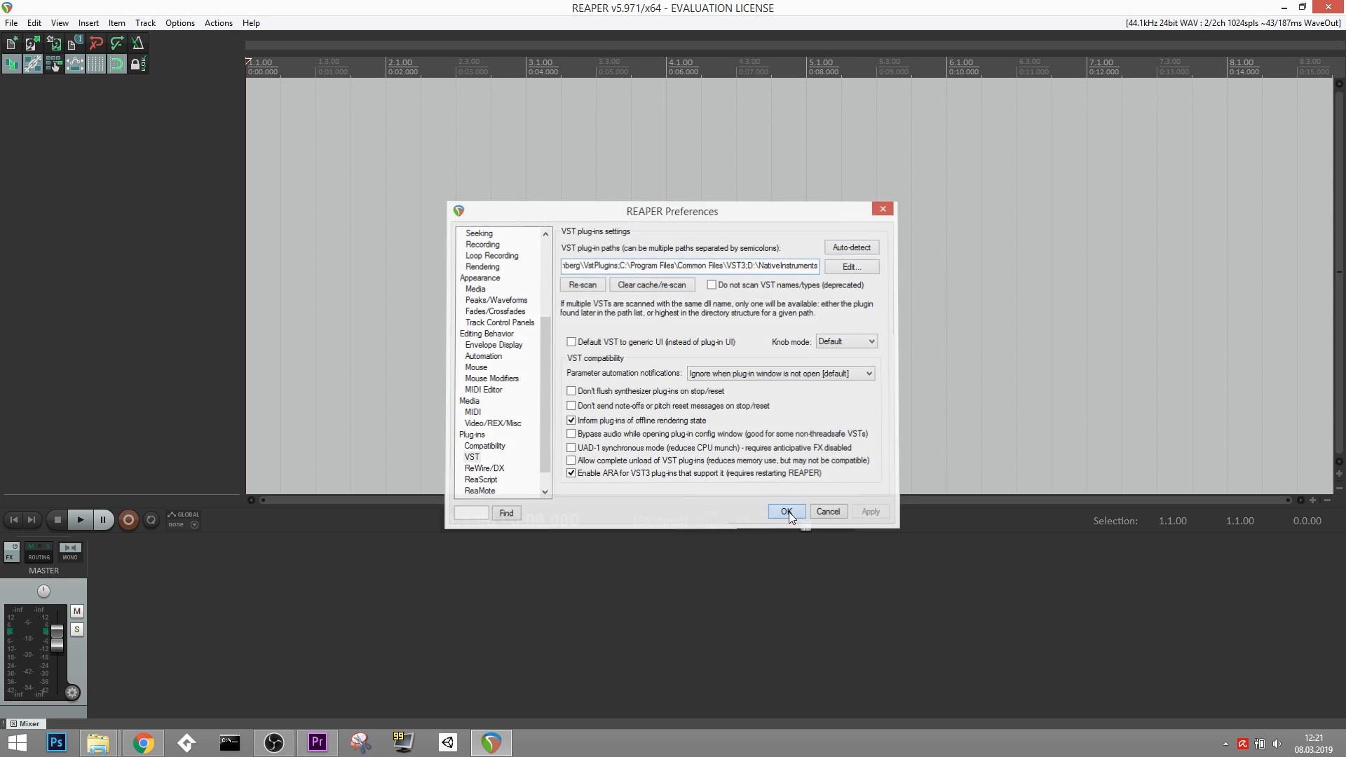
click(787, 514)
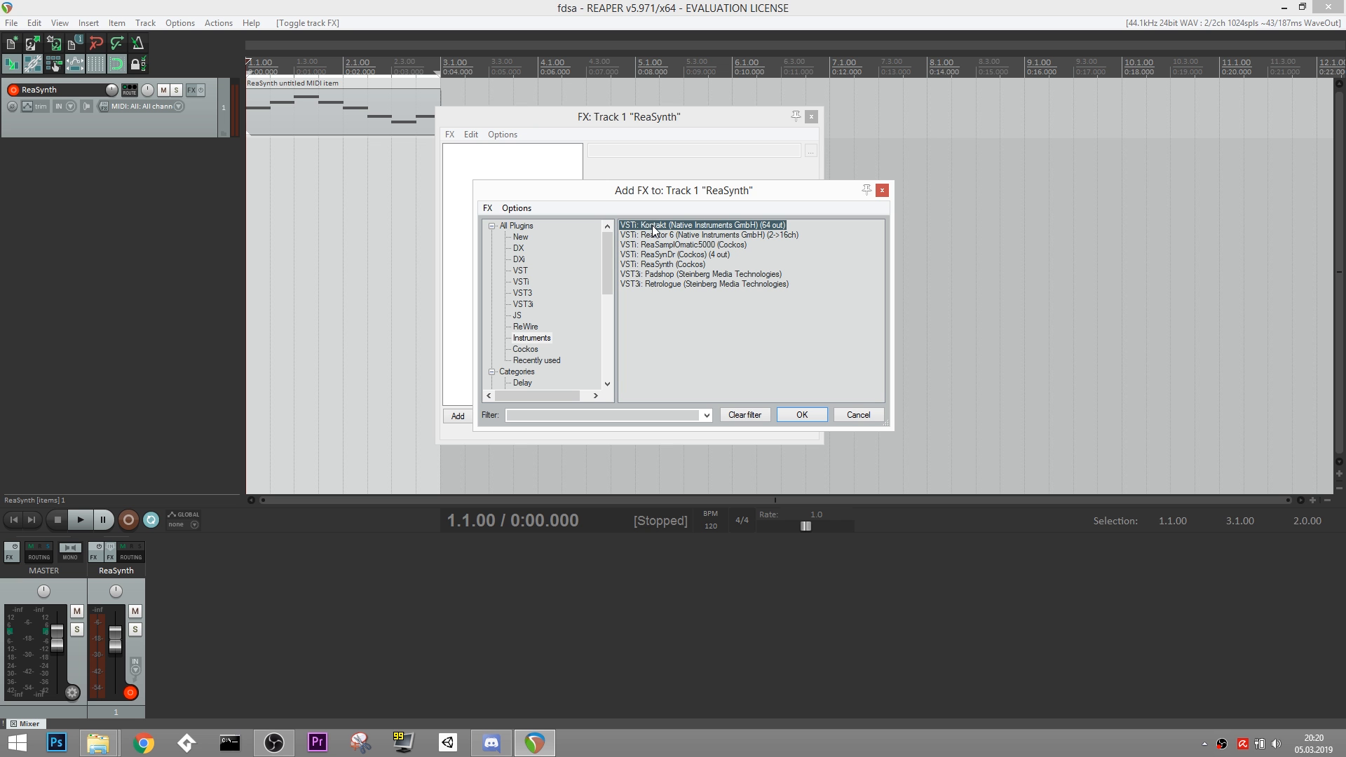
Add Kontakt to track 1 and load E-Piano.nki from the Kontakt Factory Selection instruments.
click(802, 416)
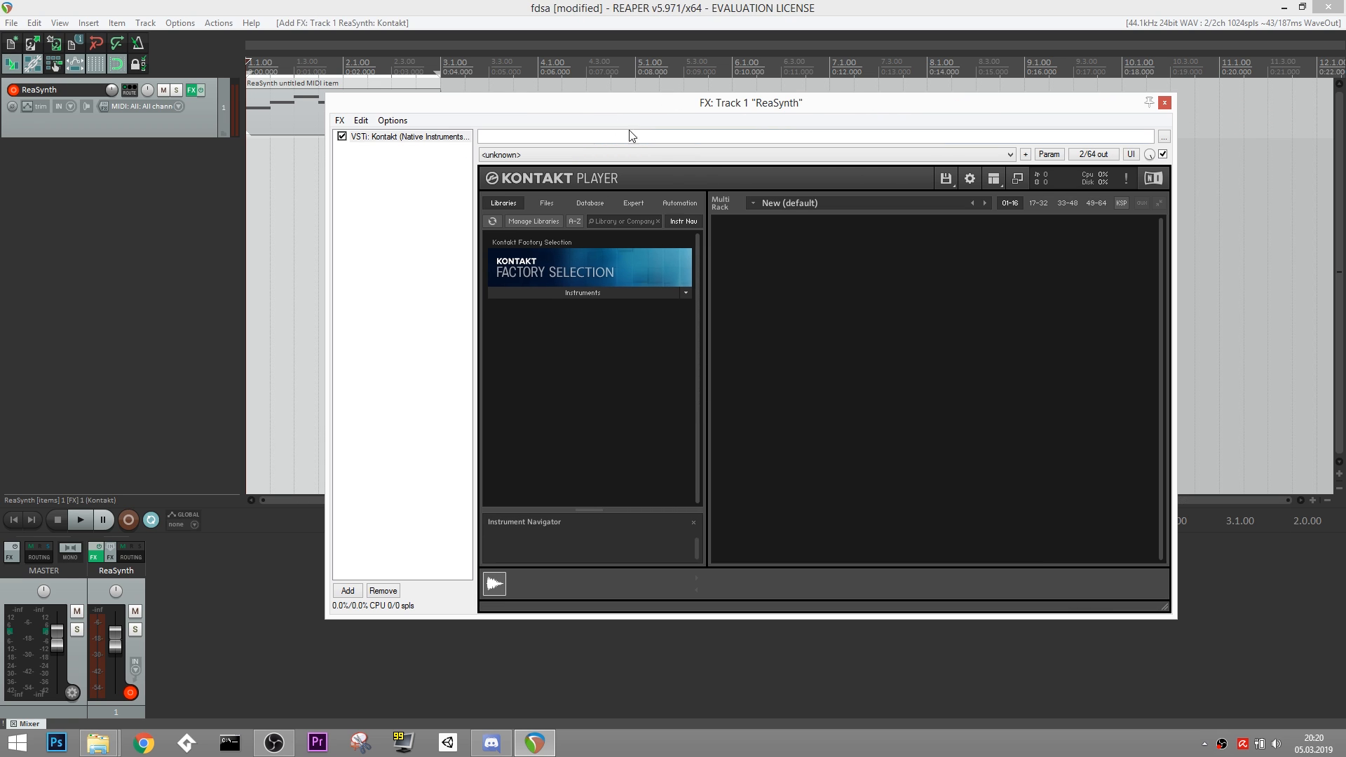
click(647, 294)
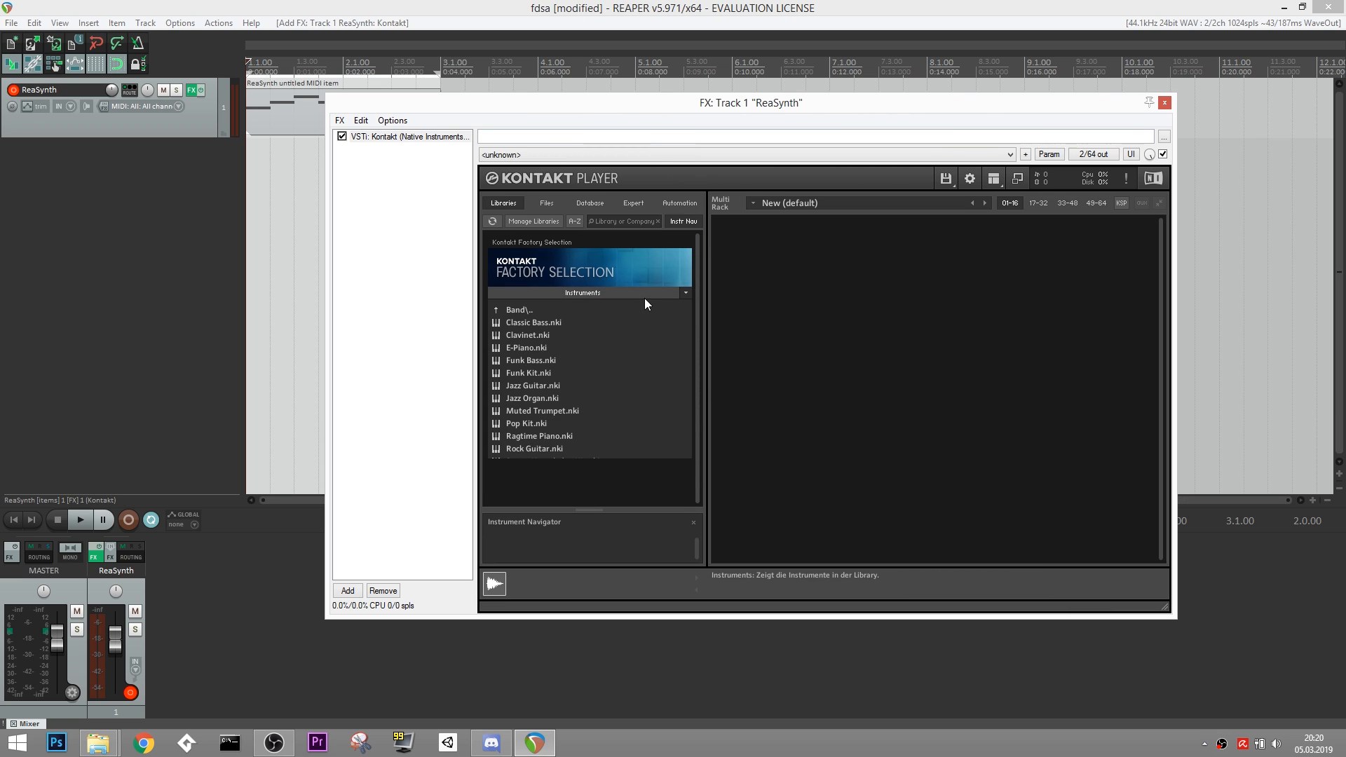
click(526, 346)
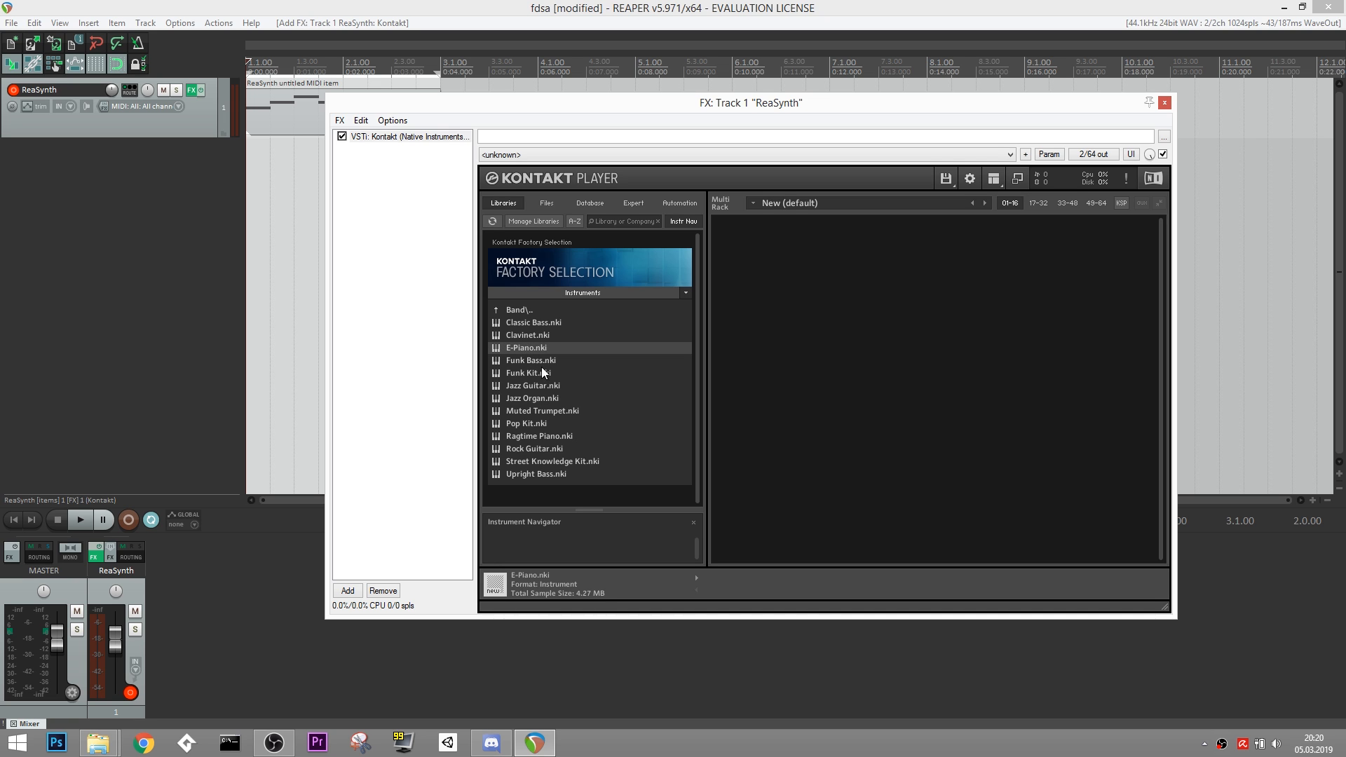
click(516, 311)
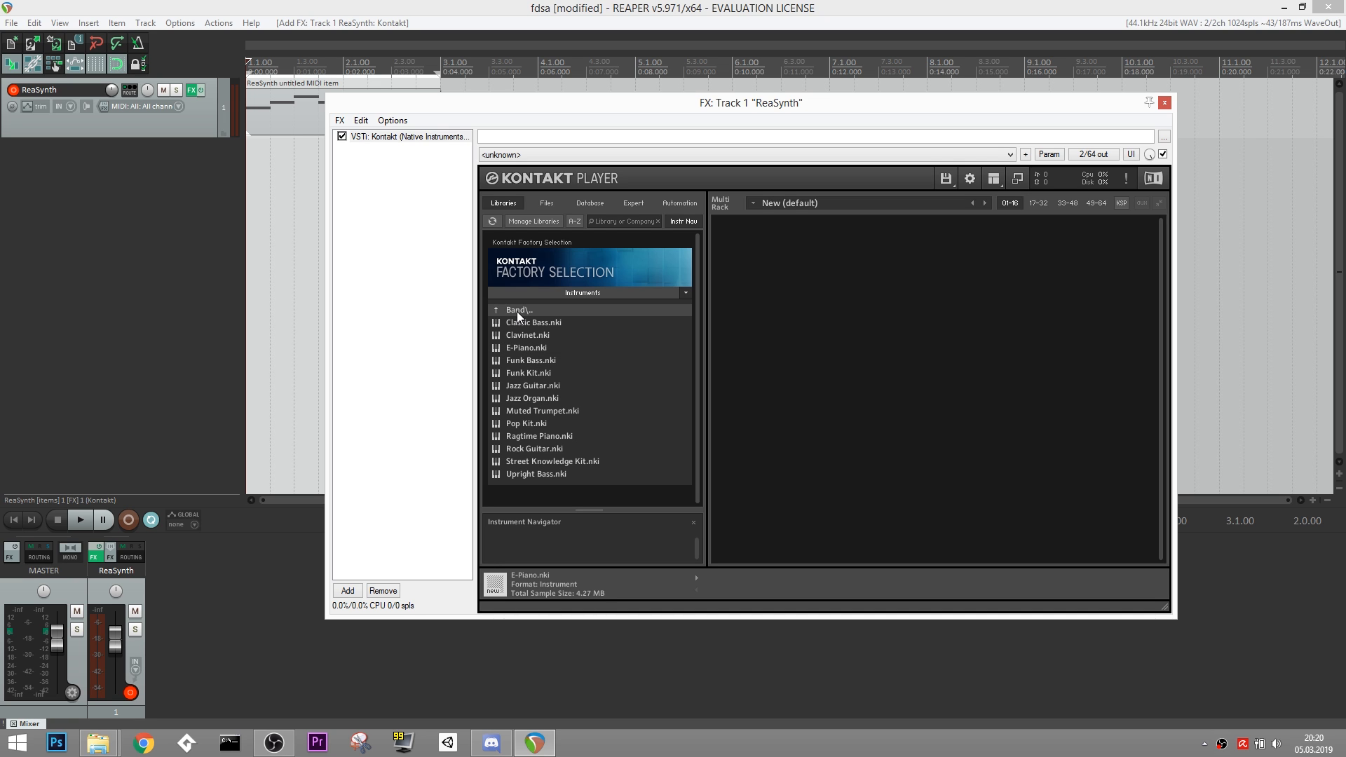
double_click(516, 347)
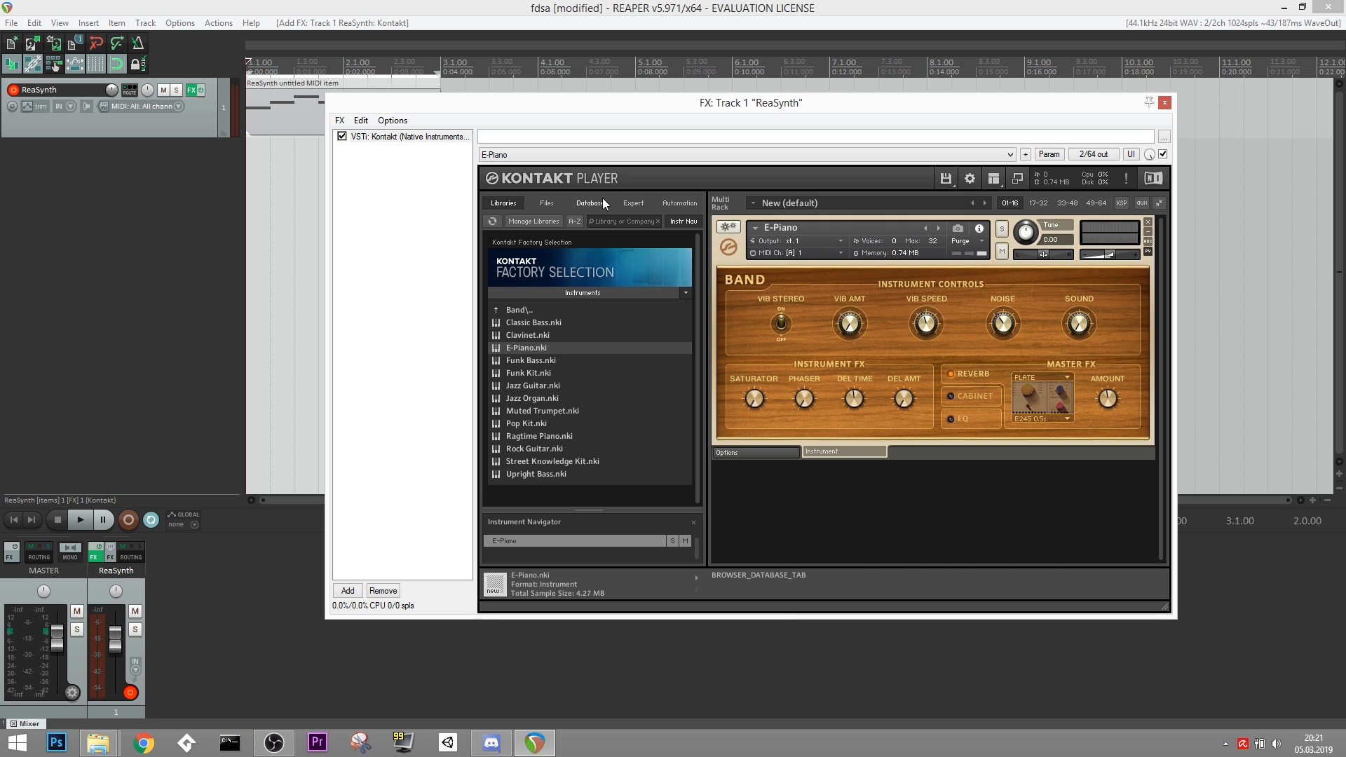
Check which folders are listed in Kontakt's database options and close the options.
drag(608, 262, 850, 316)
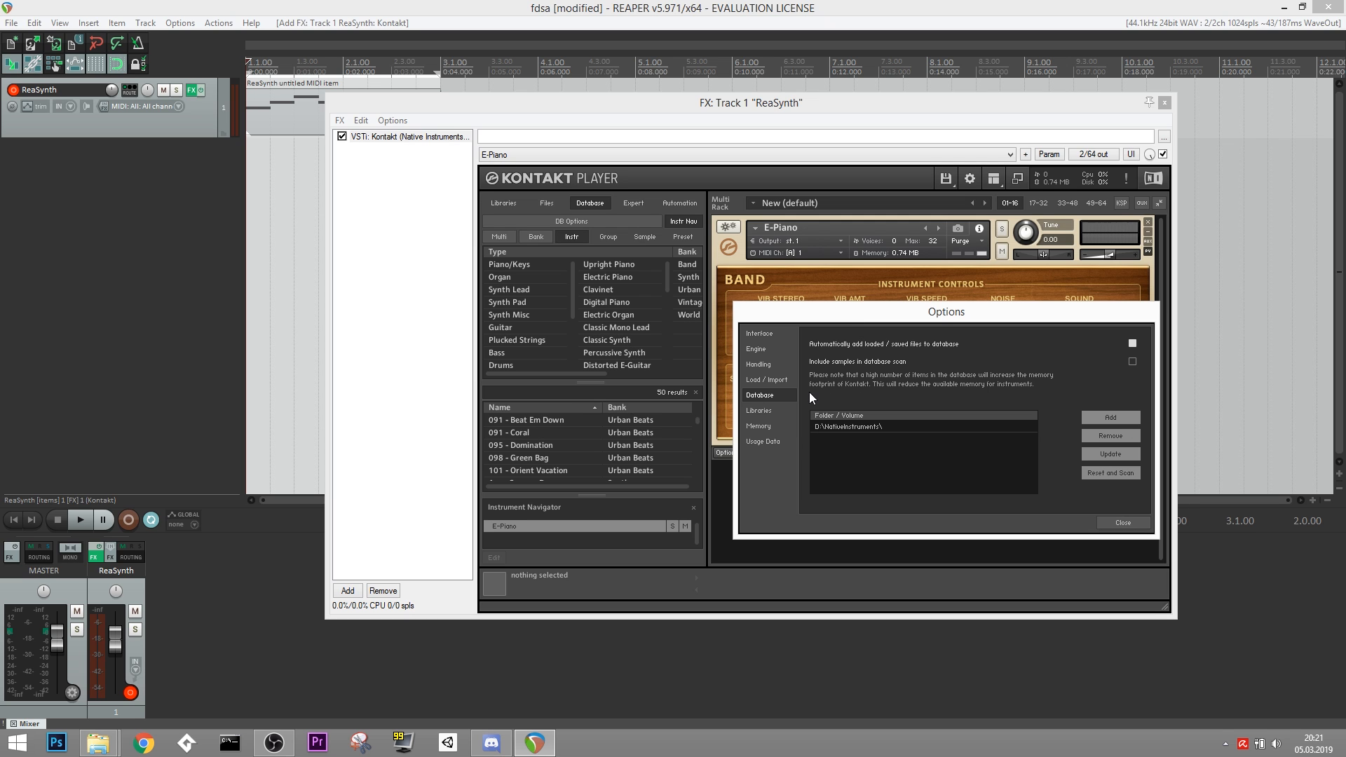
click(1123, 522)
click(635, 200)
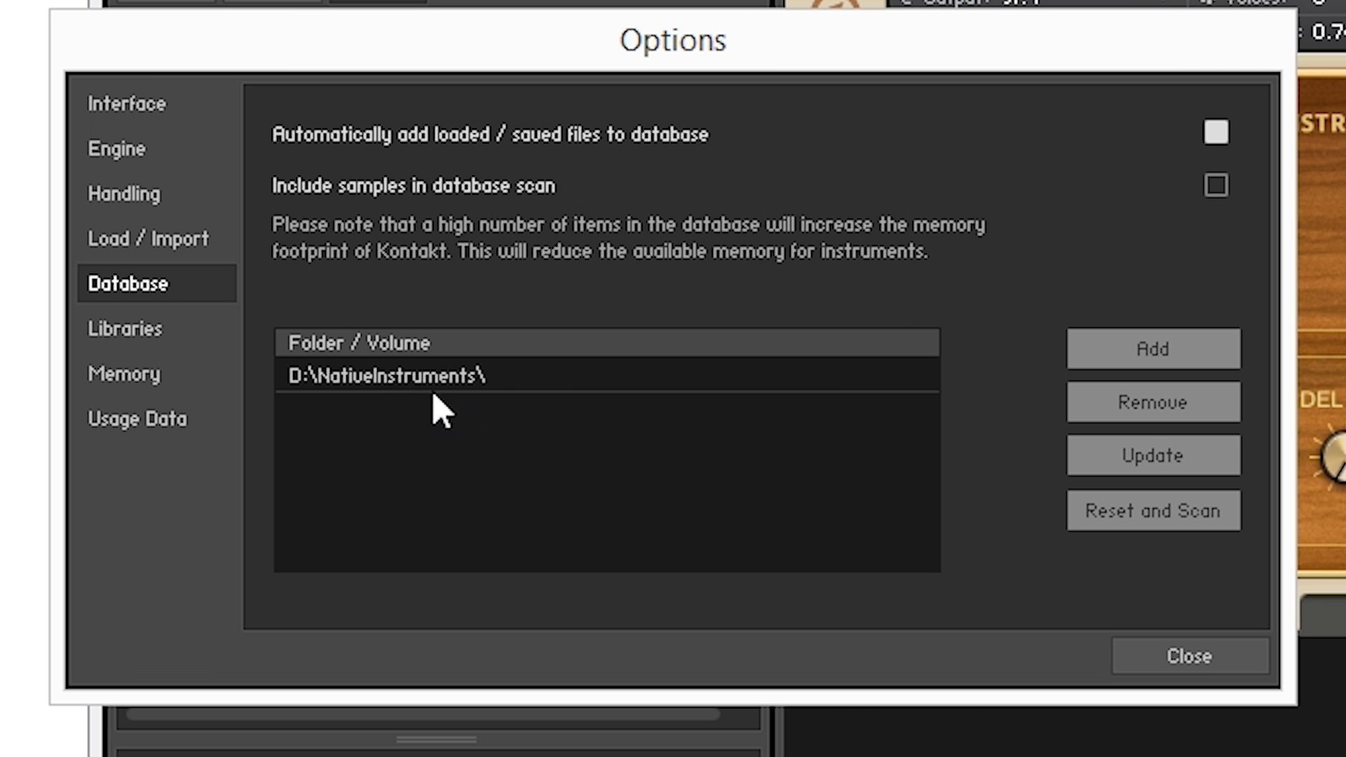
click(1119, 602)
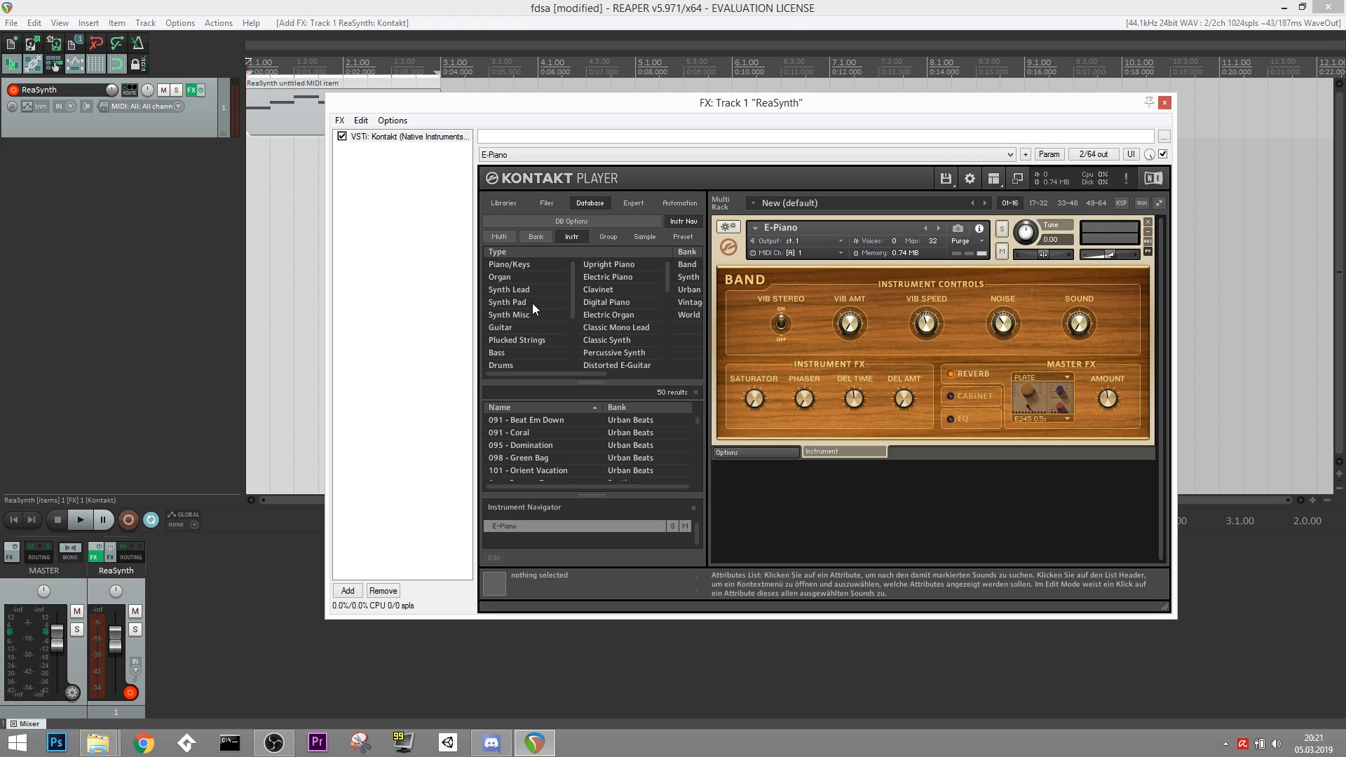
Examine the instrument types and the list of matching instruments in Kontakt's database browser.
scroll(534, 323, down, 2)
scroll(534, 322, up, 2)
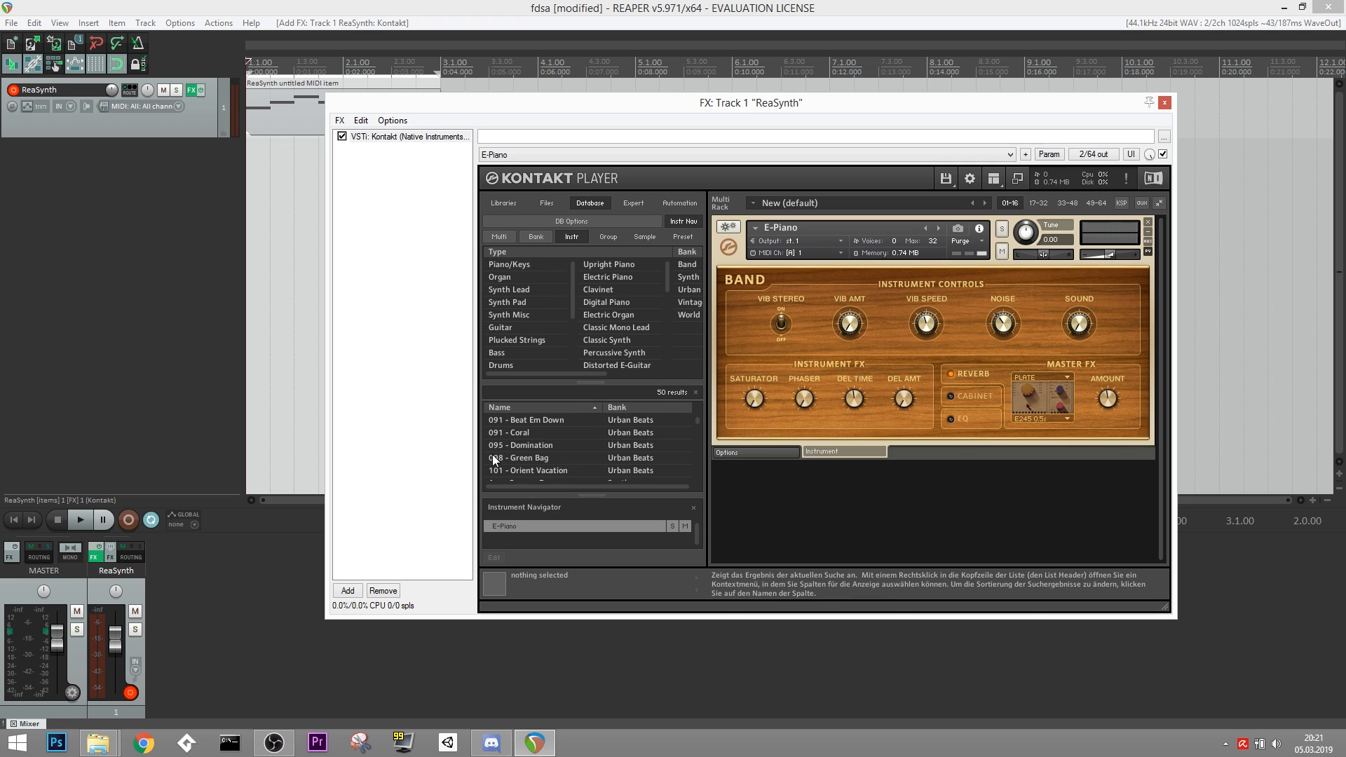
scroll(503, 447, down, 2)
scroll(503, 447, up, 2)
scroll(575, 439, down, 2)
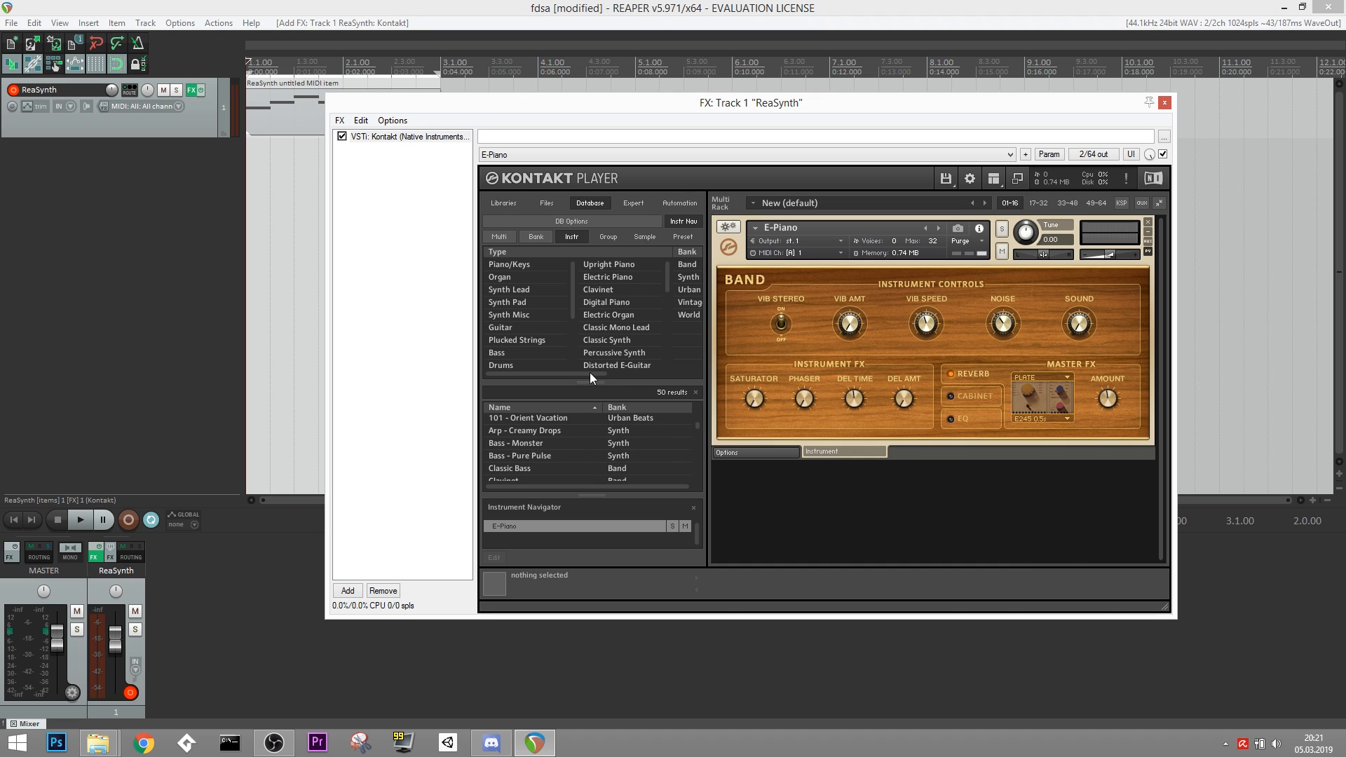
mouse_move(590, 373)
mouse_down()
mouse_move(637, 376)
mouse_move(576, 376)
mouse_up()
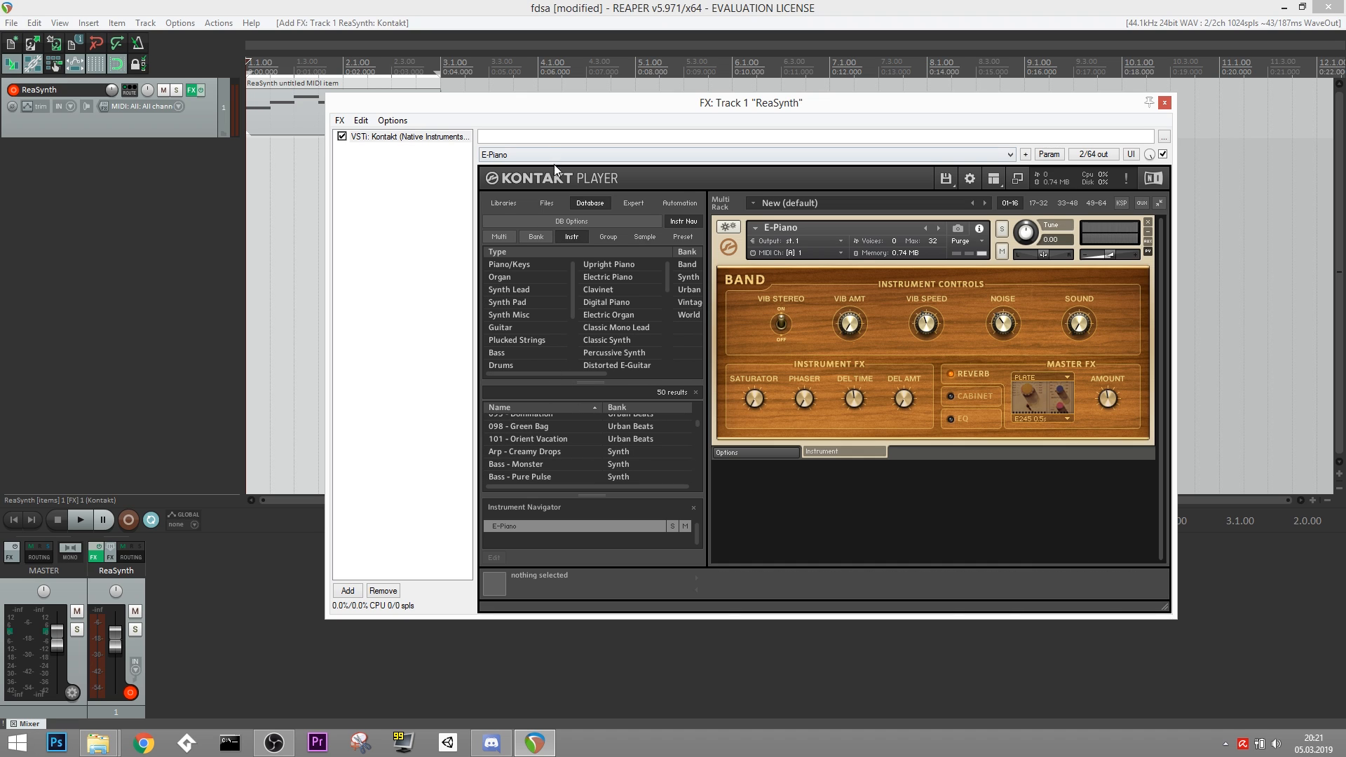
Load Lead - Hard'n Dirty from the Synth Lead instruments in Kontakt's database and start loop playback.
click(553, 205)
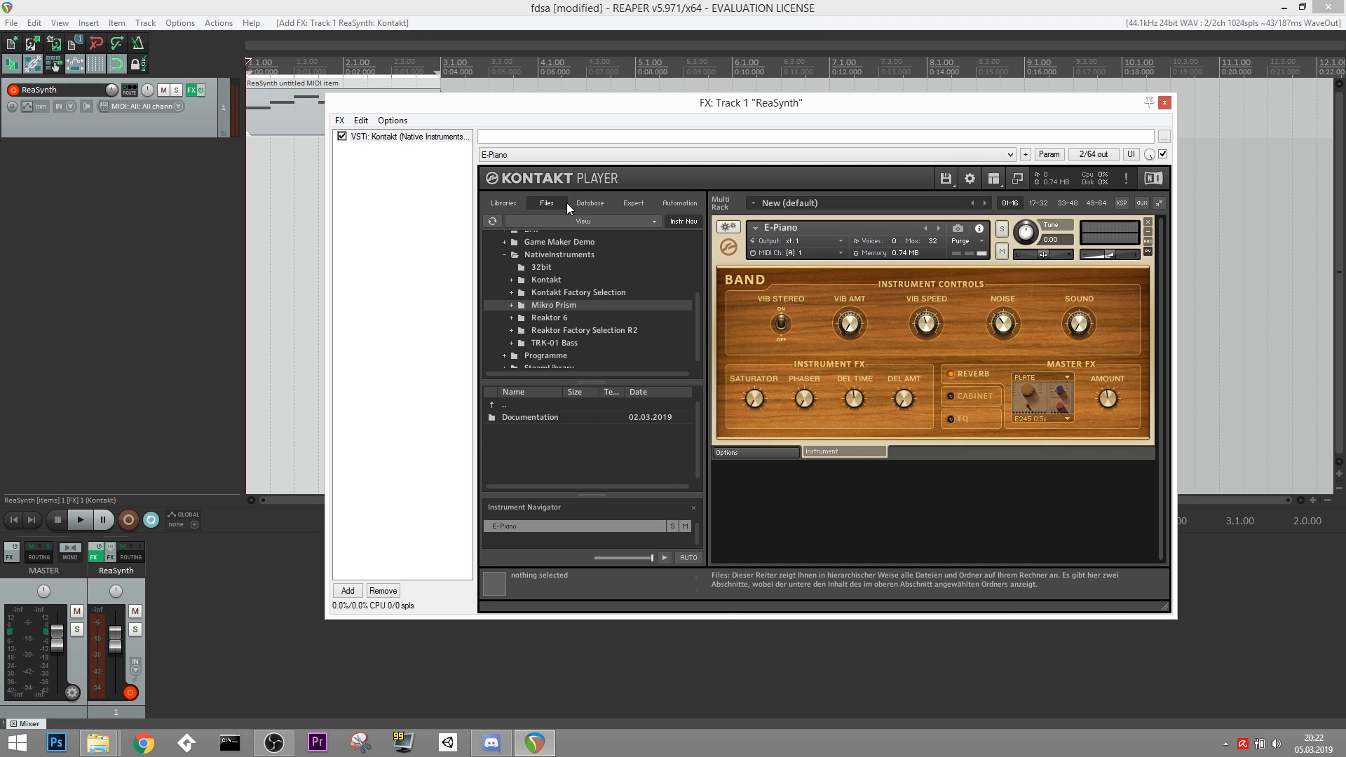
click(587, 203)
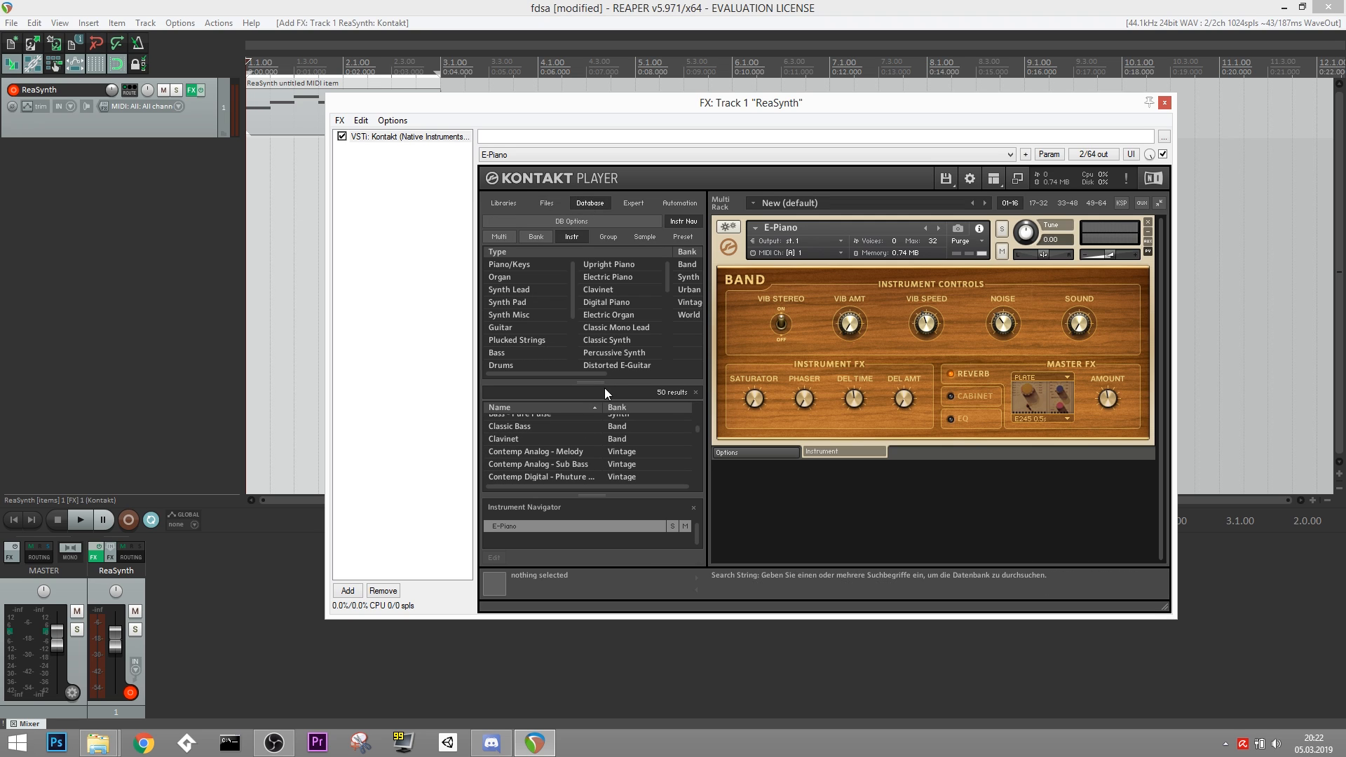
drag(604, 389, 601, 336)
scroll(578, 440, up, 3)
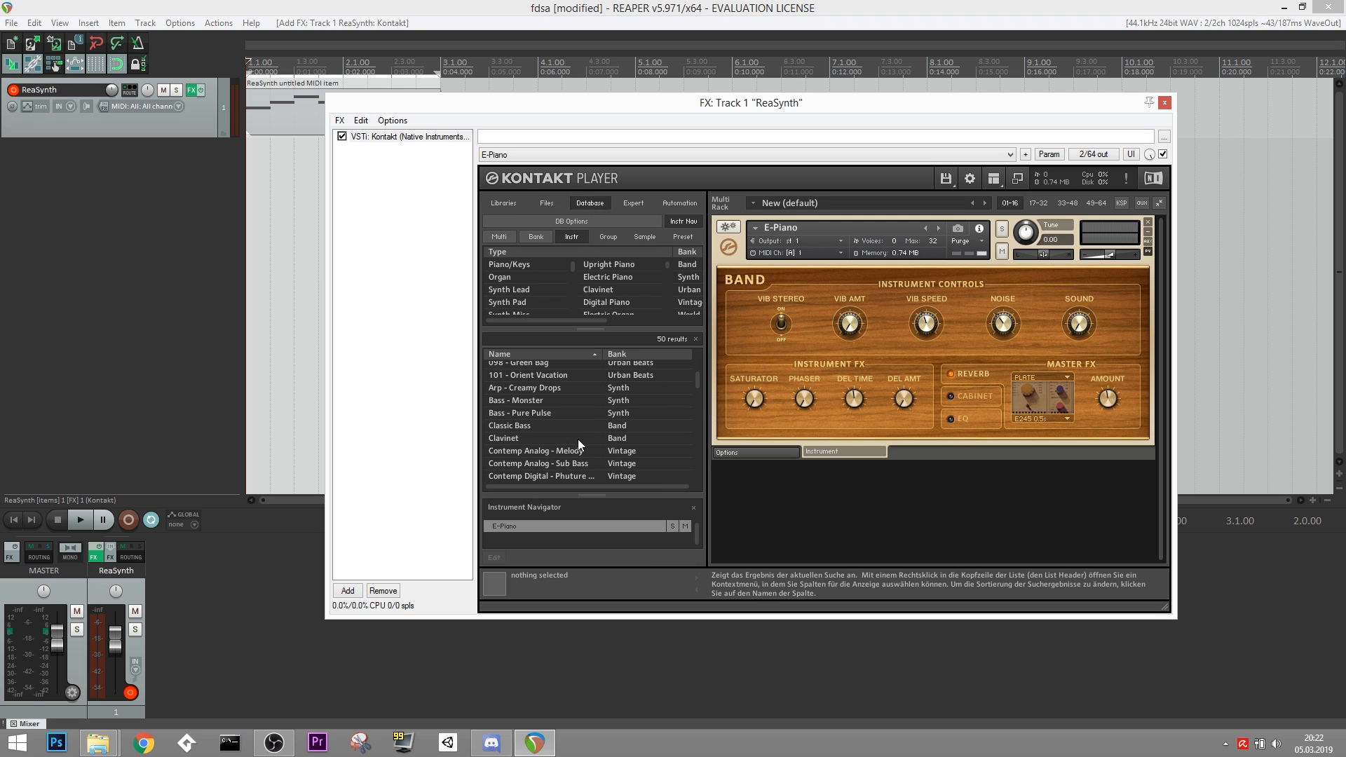
click(530, 290)
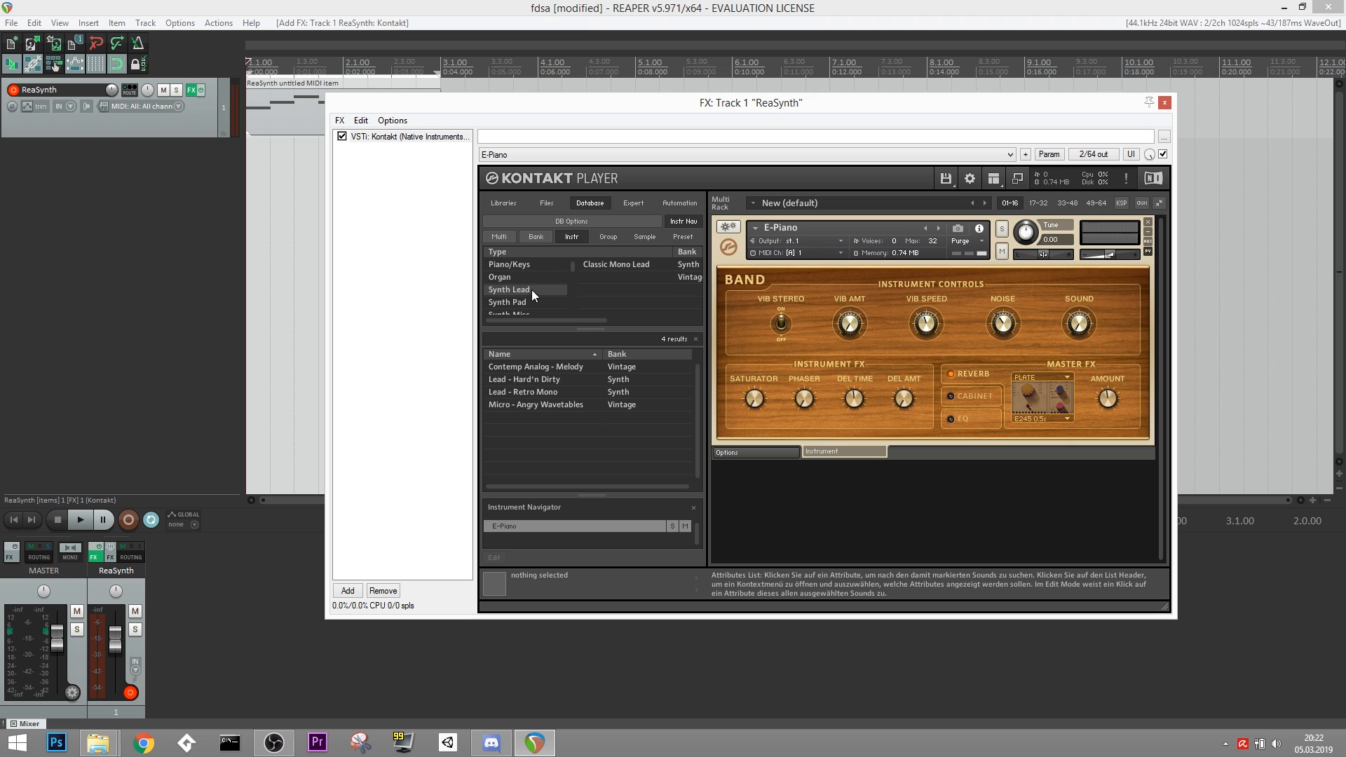
double_click(547, 378)
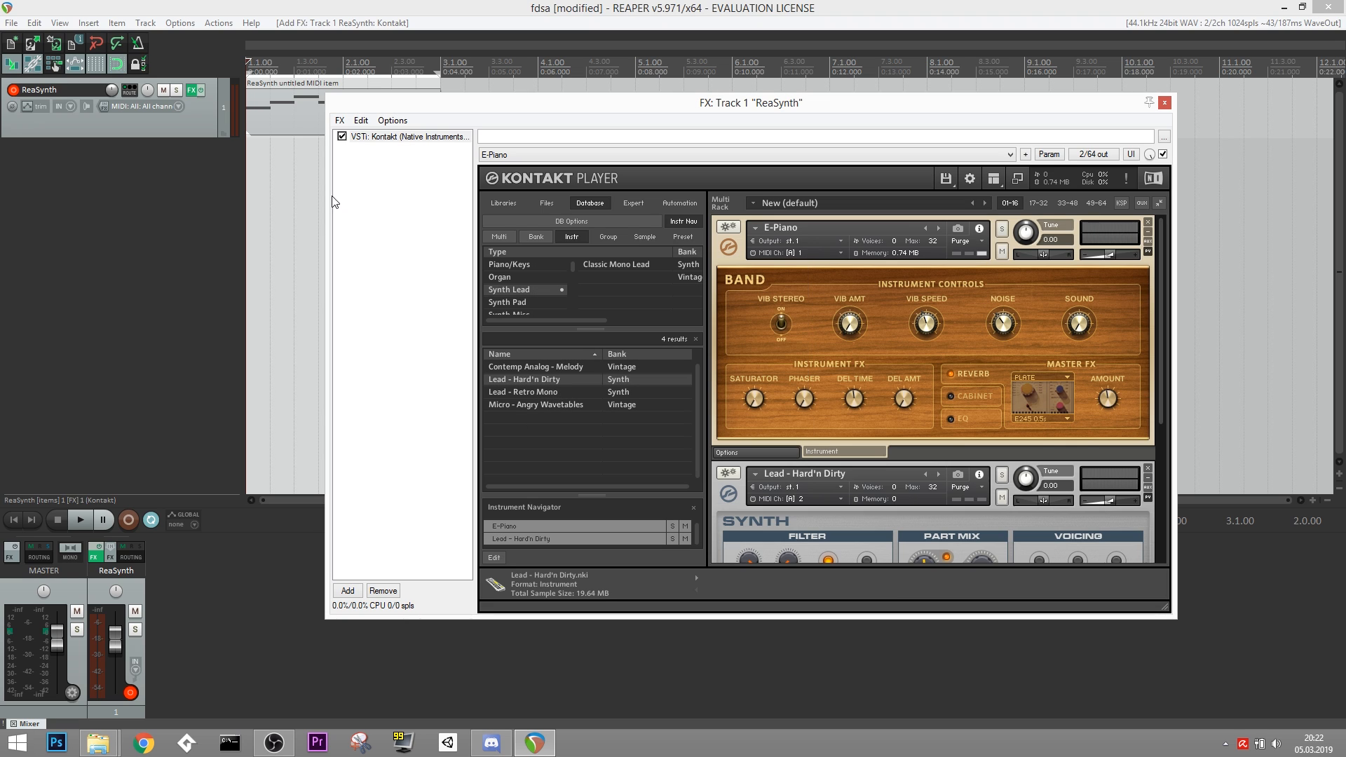
key(space)
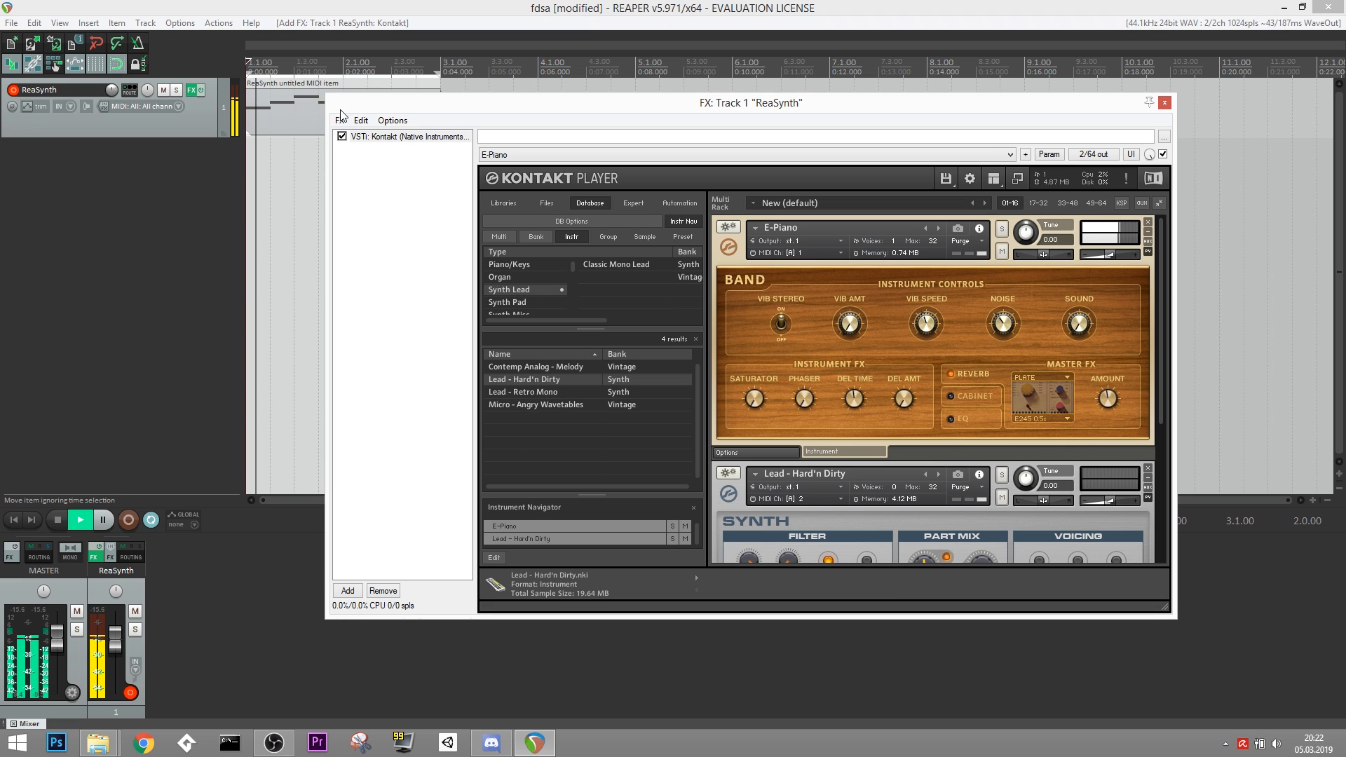
Audition other Kontakt sounds during playback, including Pad - Bowgart, Seq - FM Melodies and Bass - Monster.
click(530, 392)
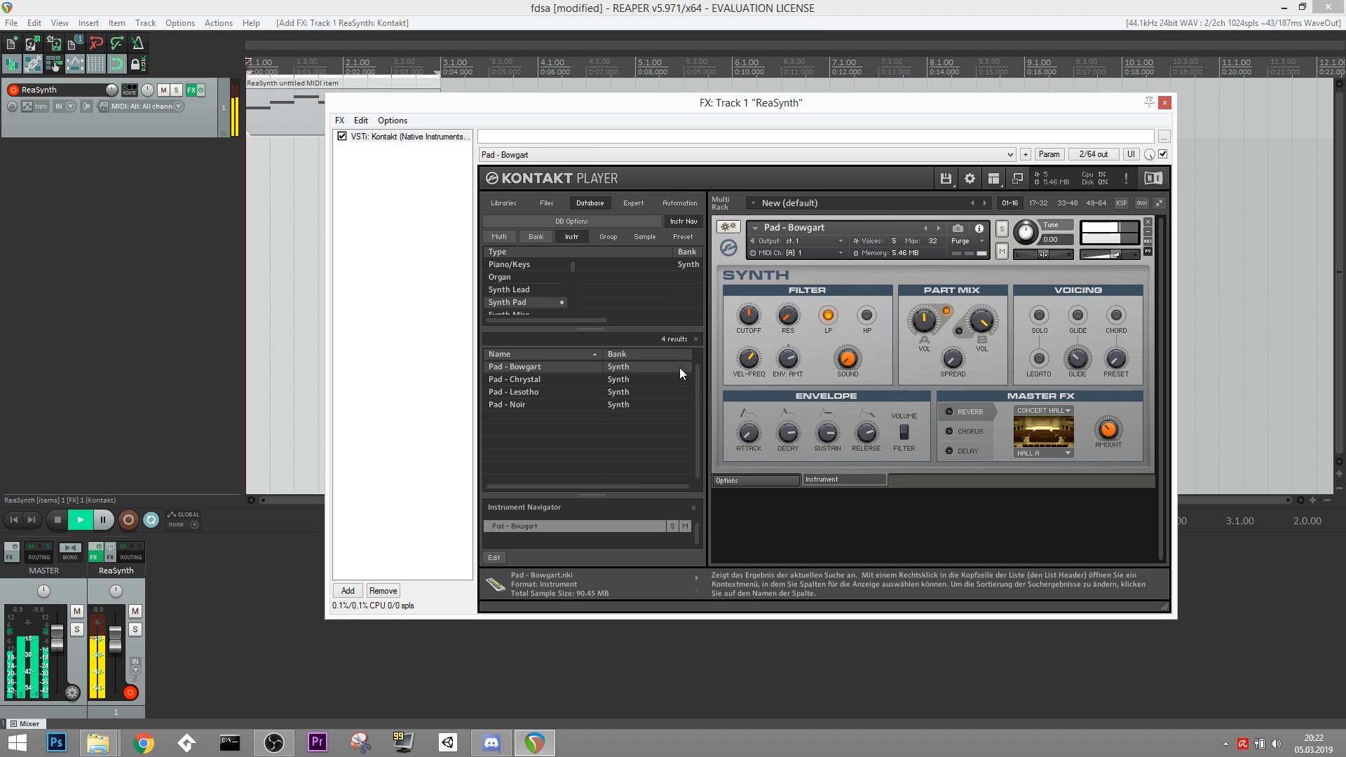
click(939, 228)
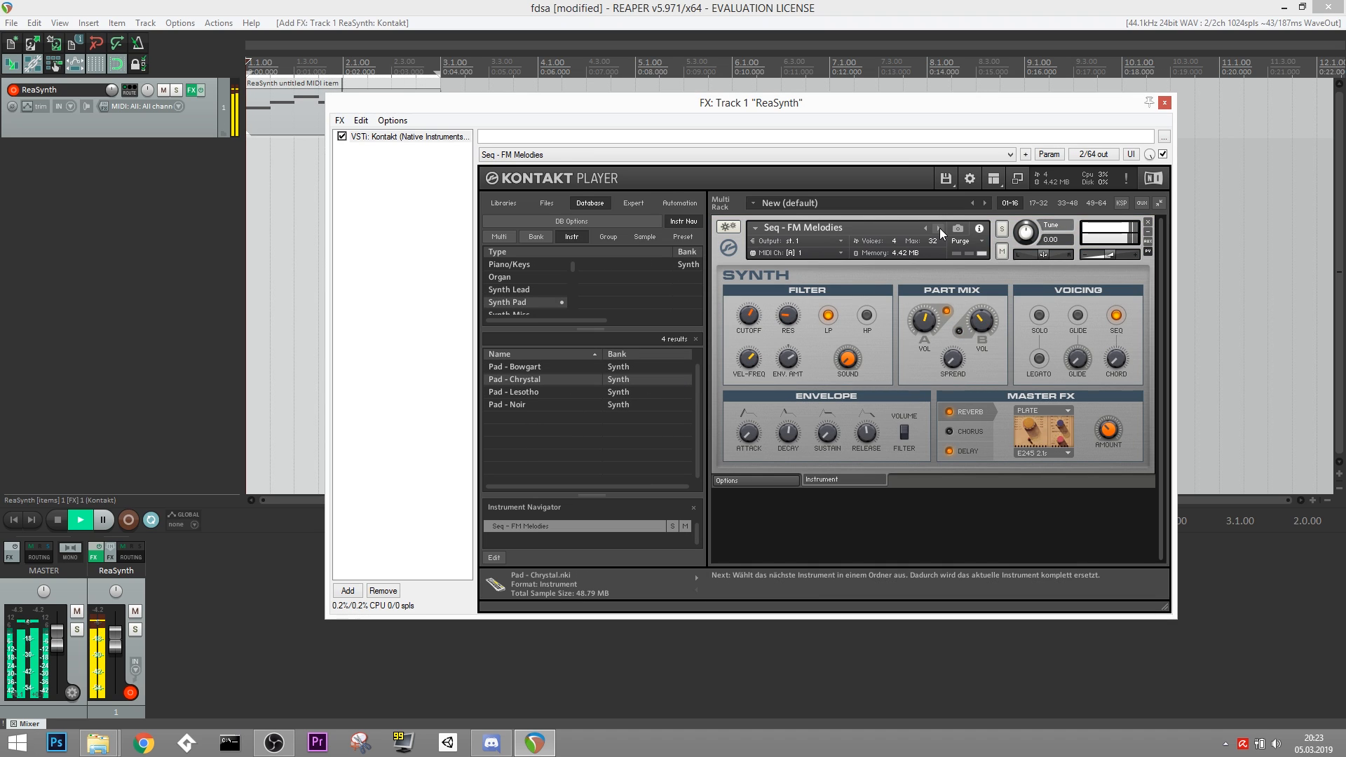
click(939, 228)
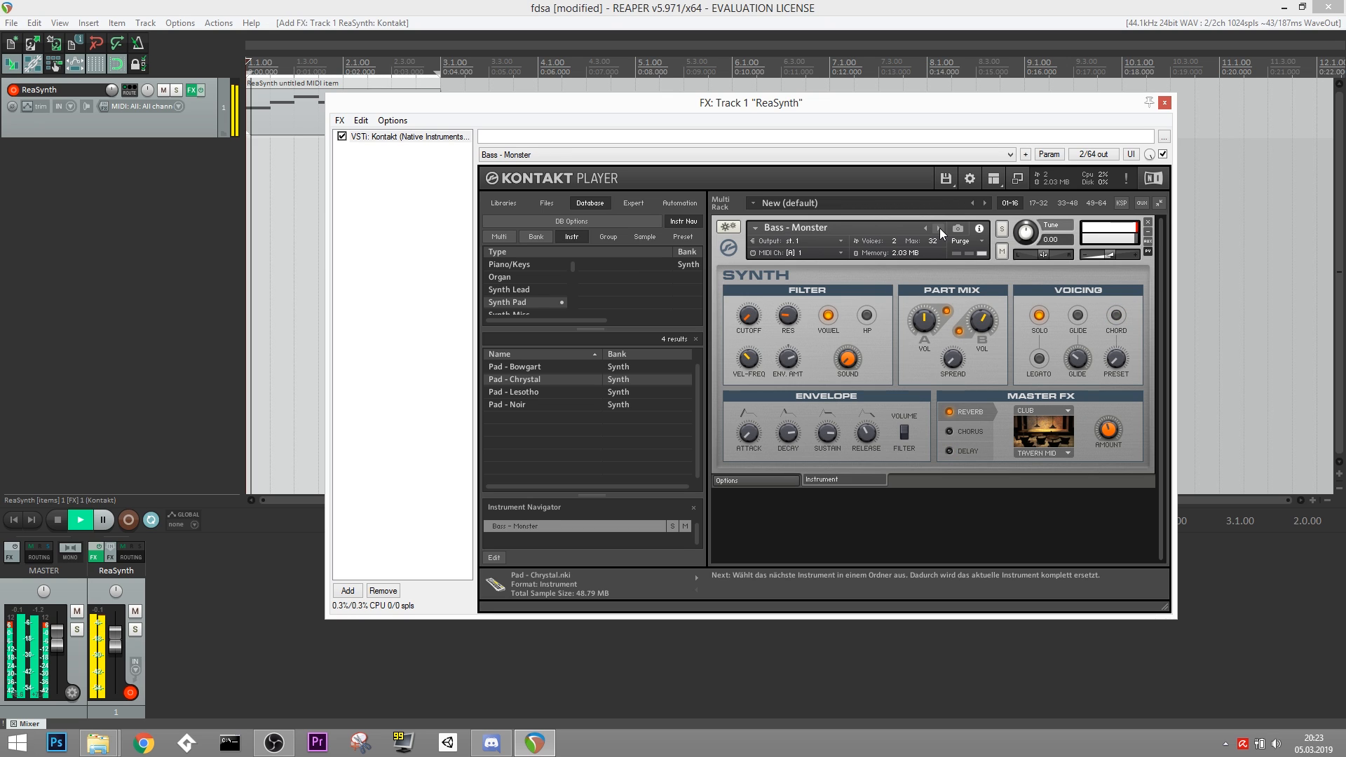
click(939, 228)
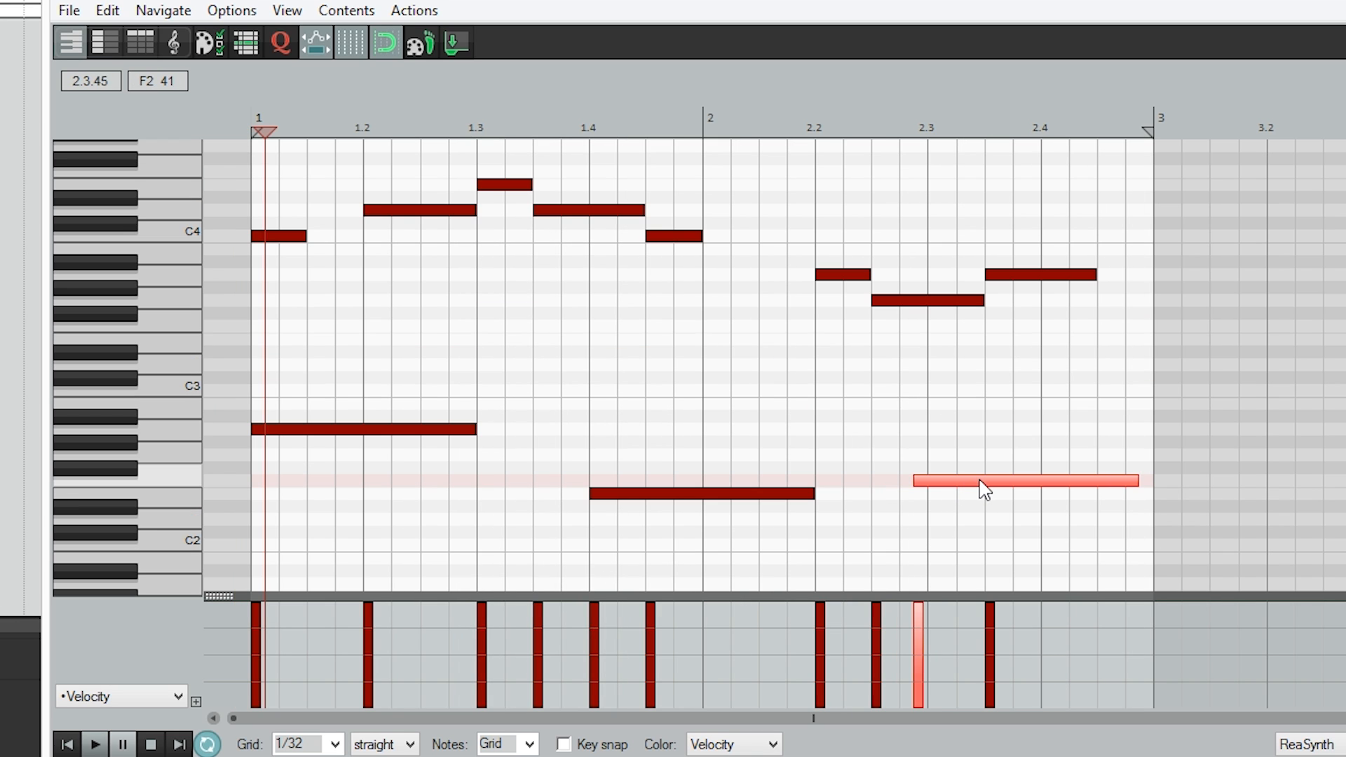
Move the last F2 bass note to start at beat 2.3 in the MIDI editor and play the melody.
drag(985, 490, 999, 489)
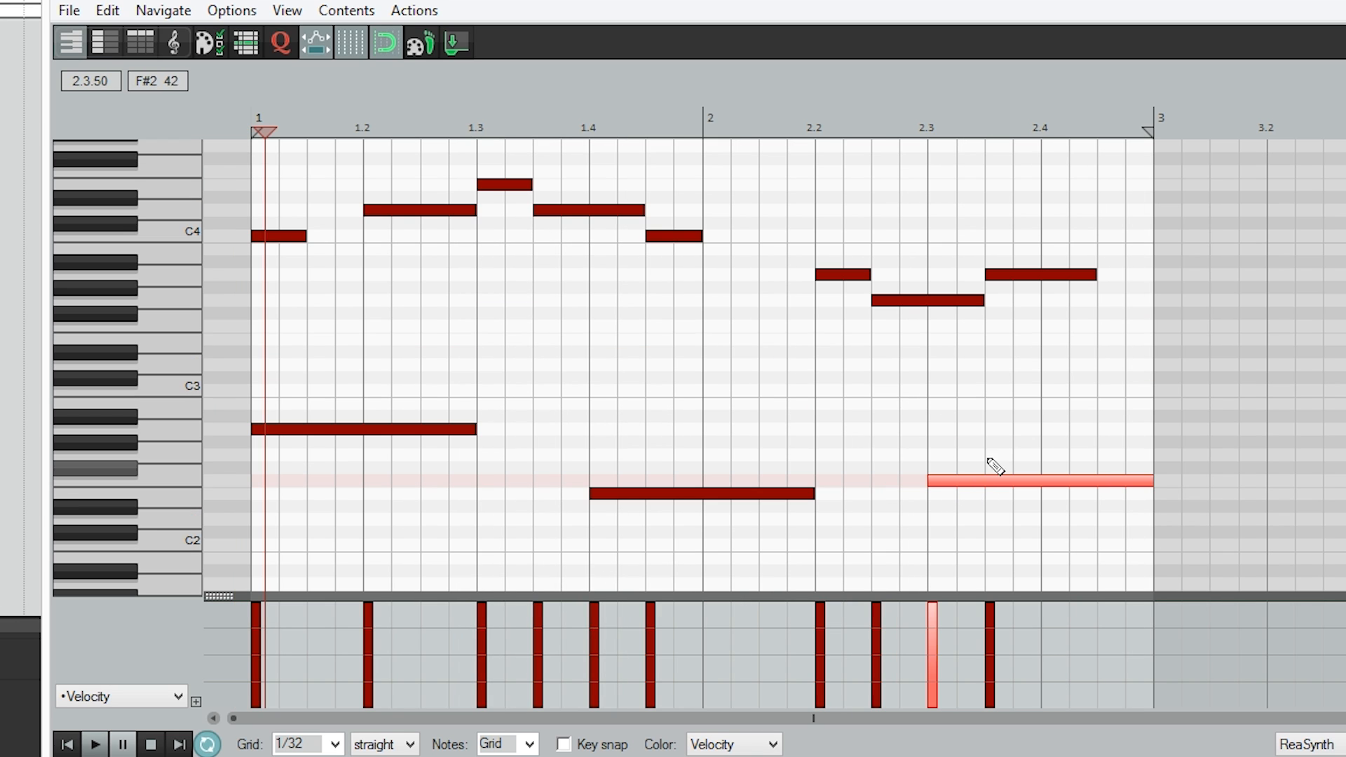
key(space)
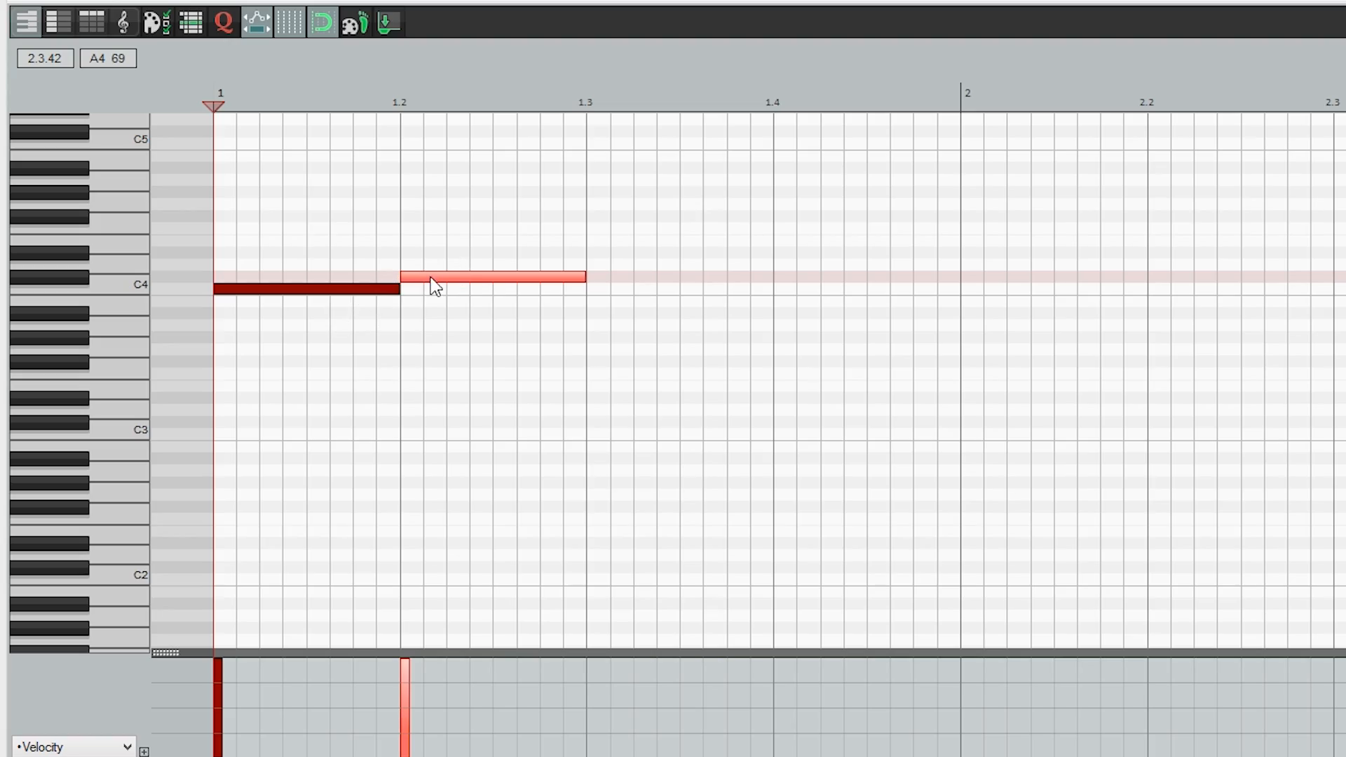
Listen to C4 and its neighbouring semitone separately, and to C4 sounding together with C5 and with C#4.
click(336, 290)
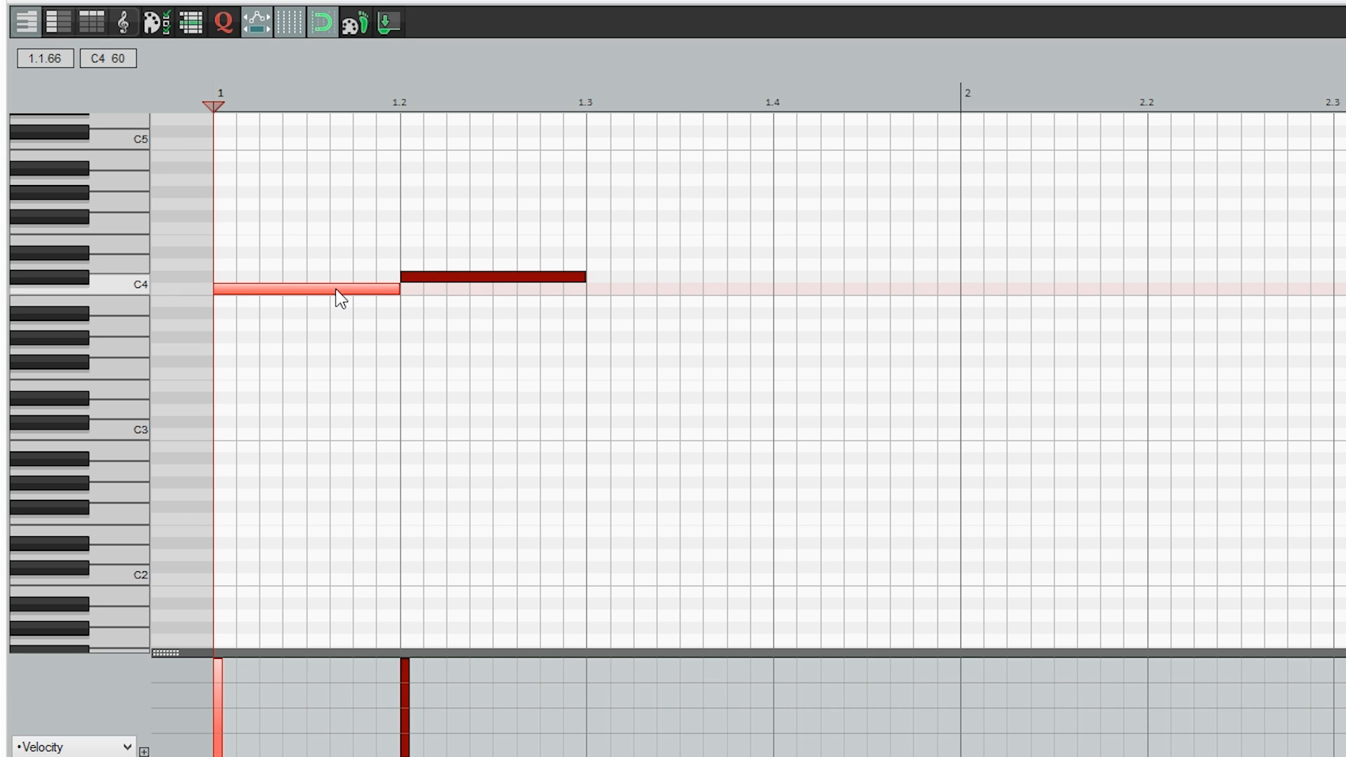
click(464, 277)
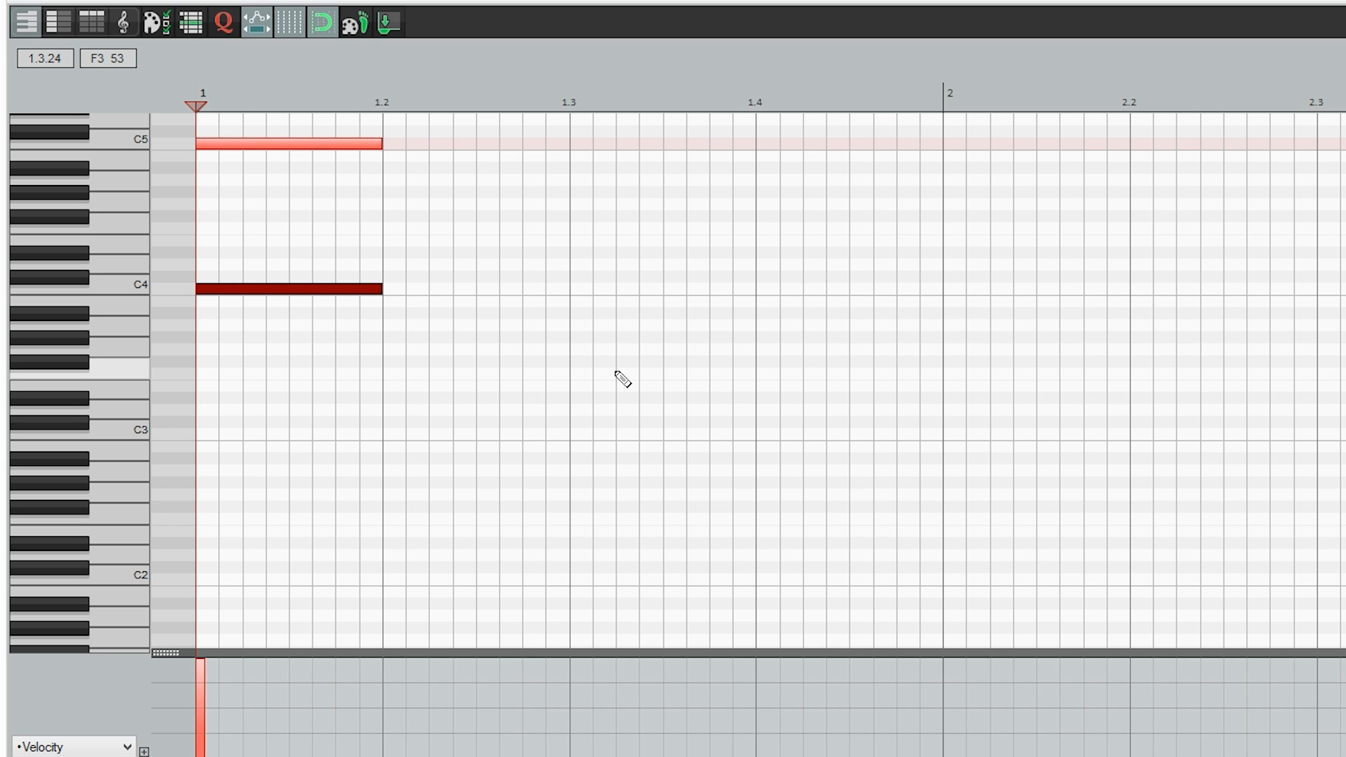
key(space)
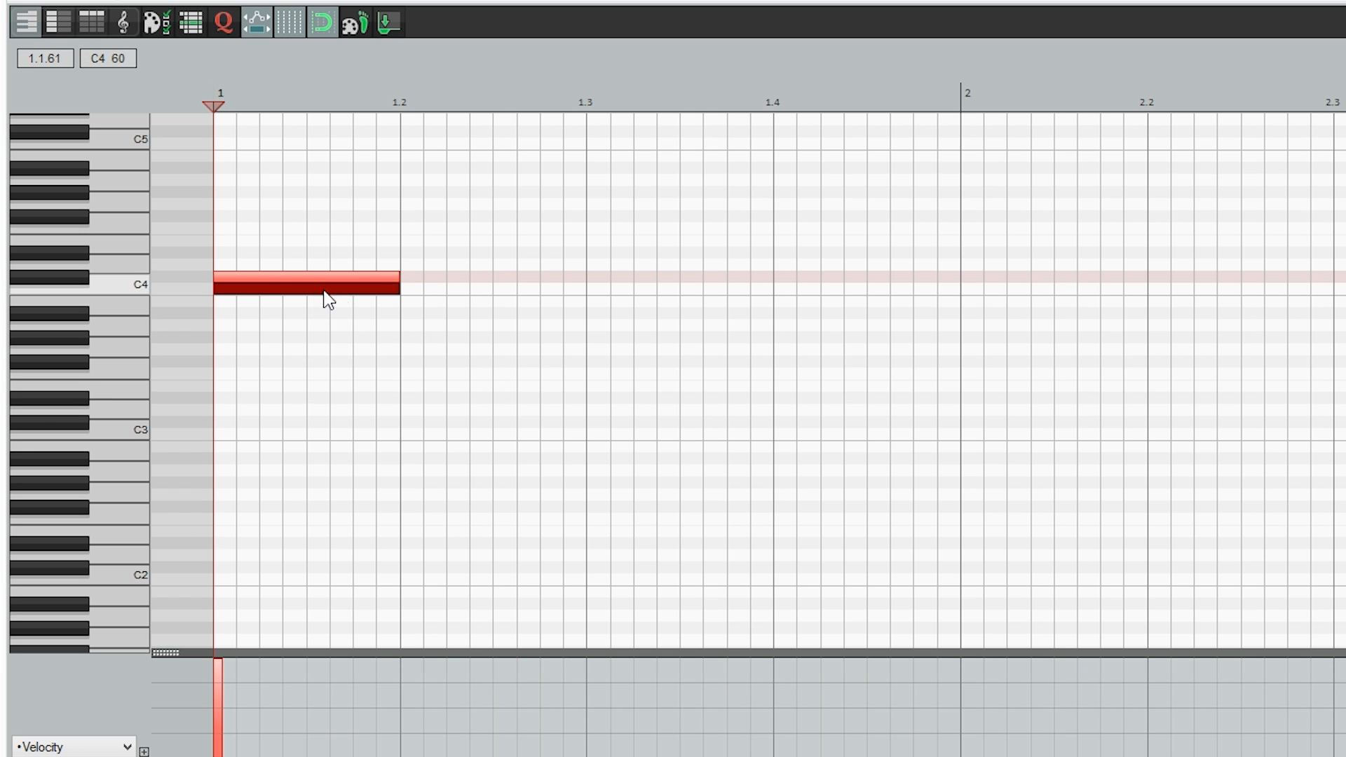
key(space)
key(space)
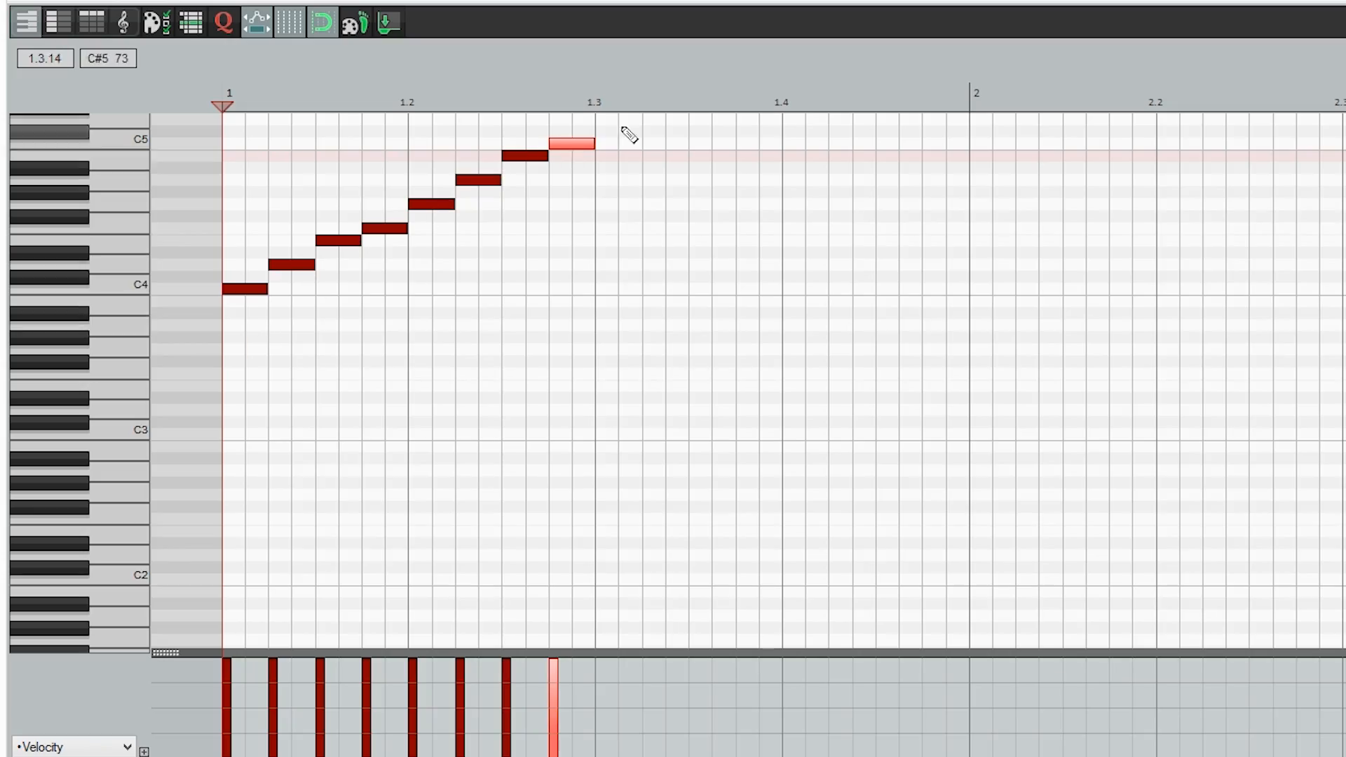
Play back the rising C major scale from C4 to C5 in the MIDI editor.
scroll(964, 308, up, 2)
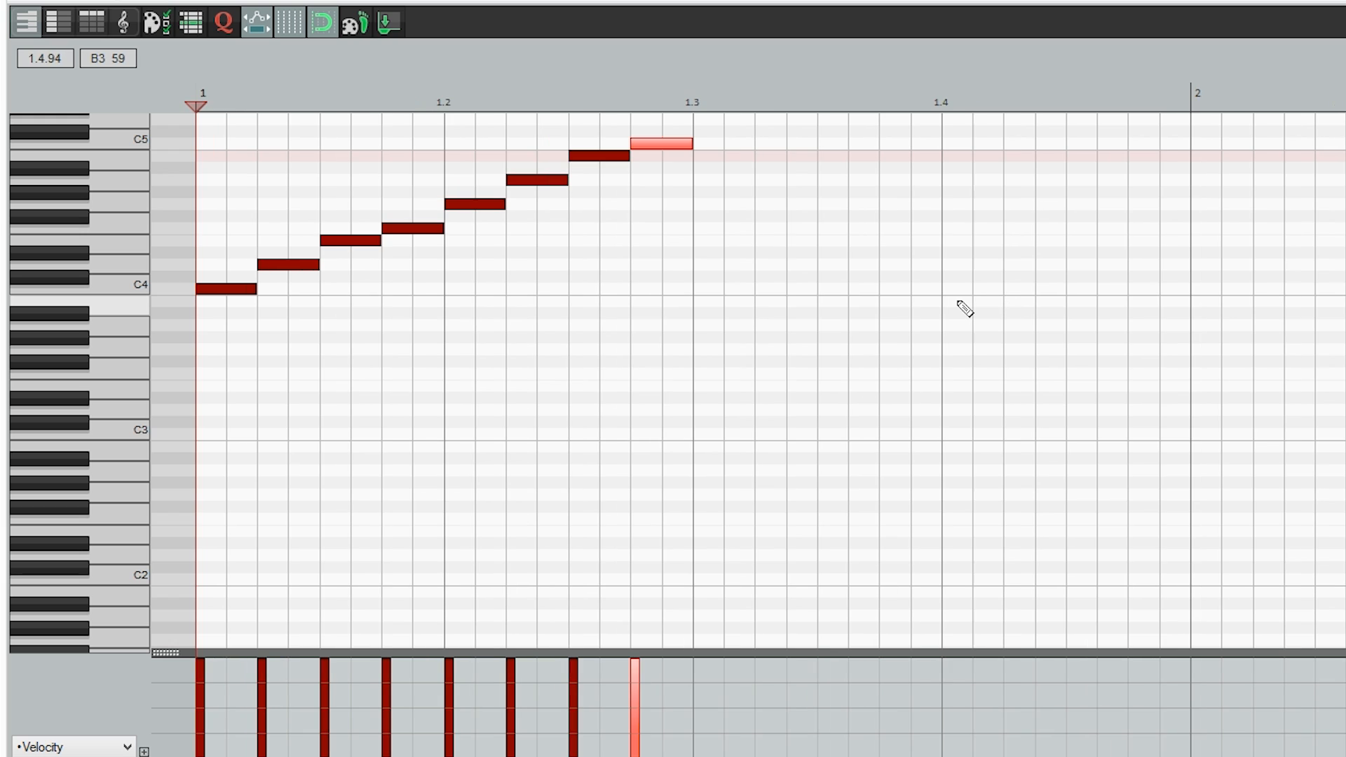
scroll(438, 234, up, 1)
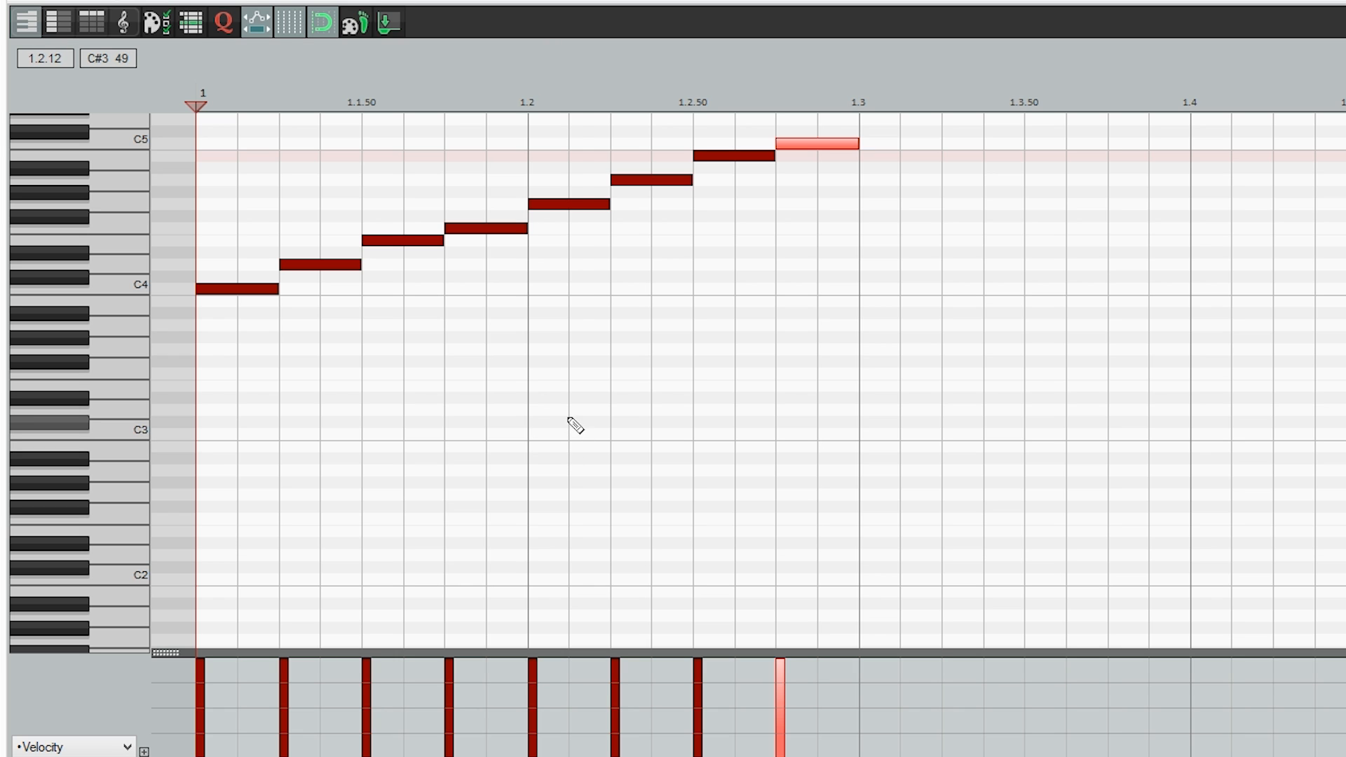
key(space)
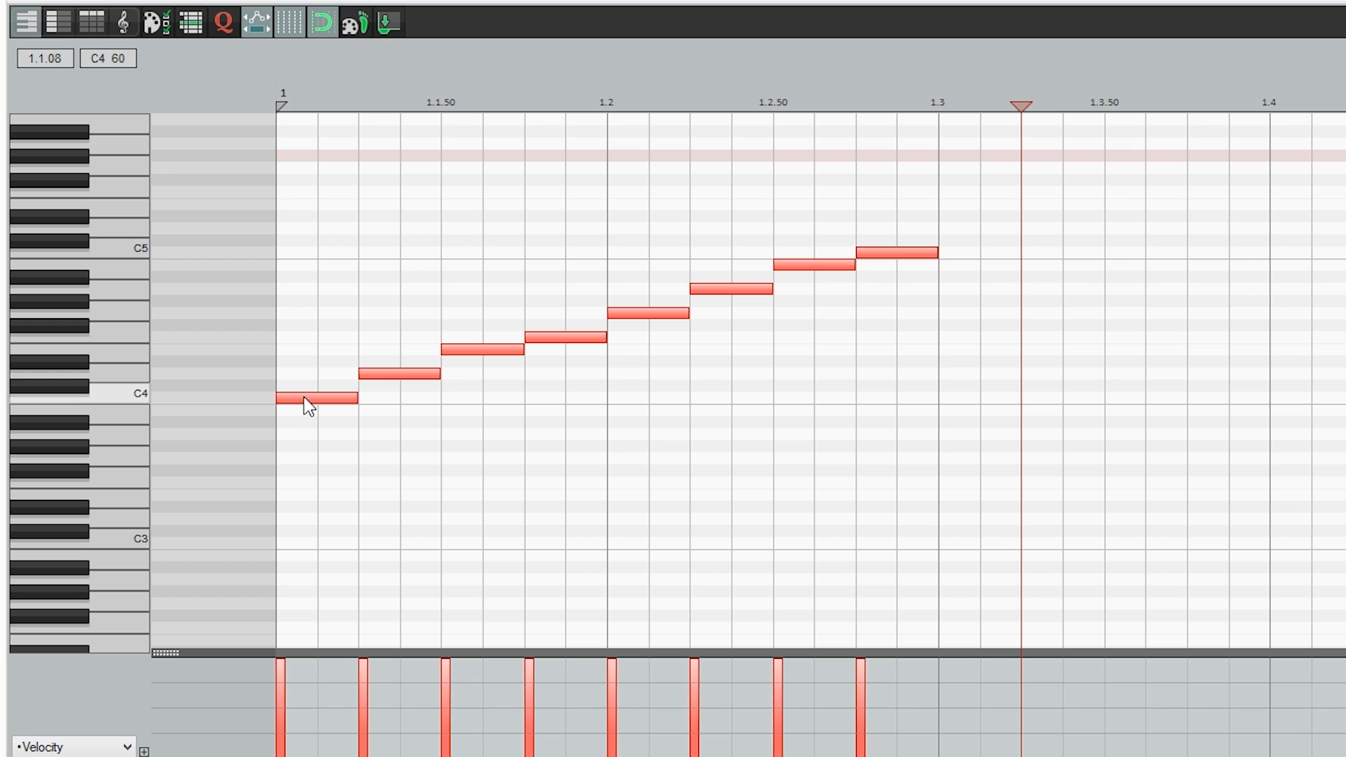
Transpose the whole scale up a semitone to C#4 and play it, and move all its notes down to start on G3.
drag(305, 398, 305, 388)
click(279, 107)
key(space)
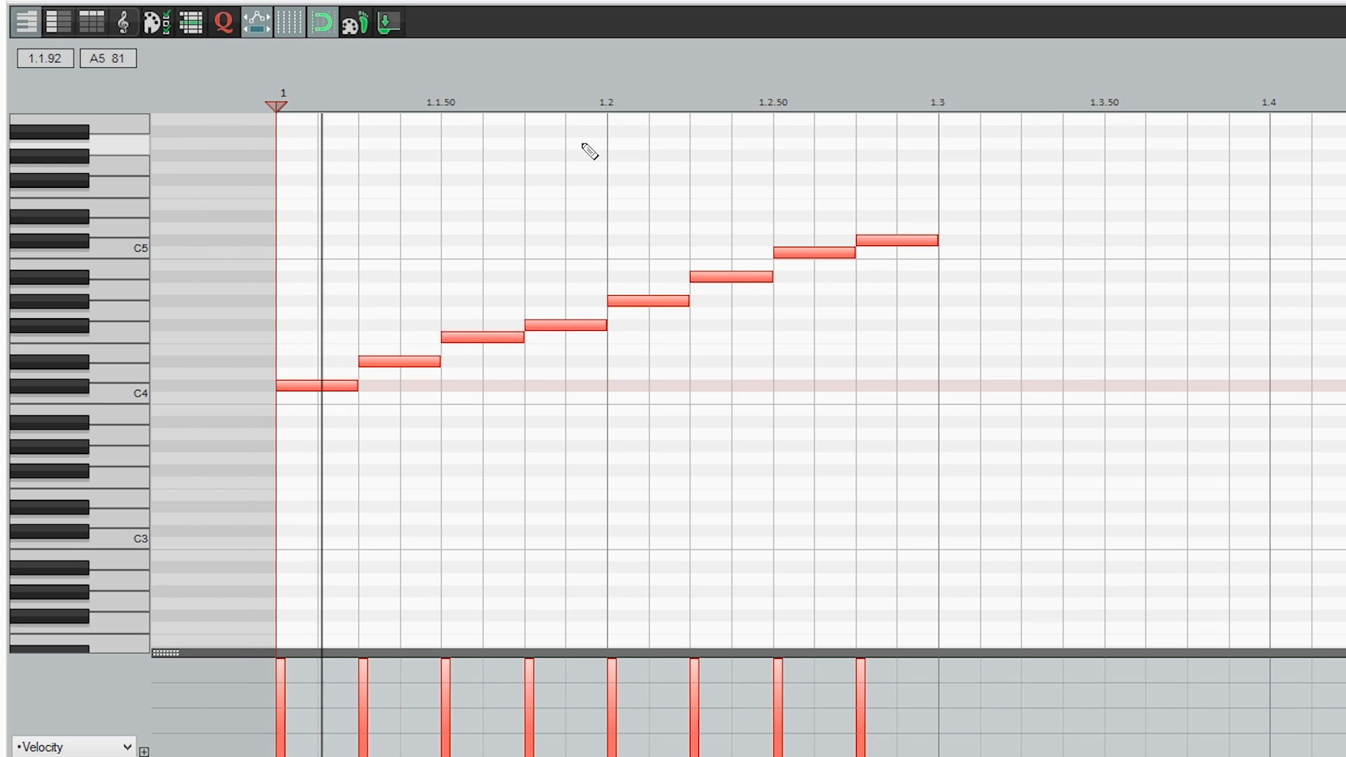
key(space)
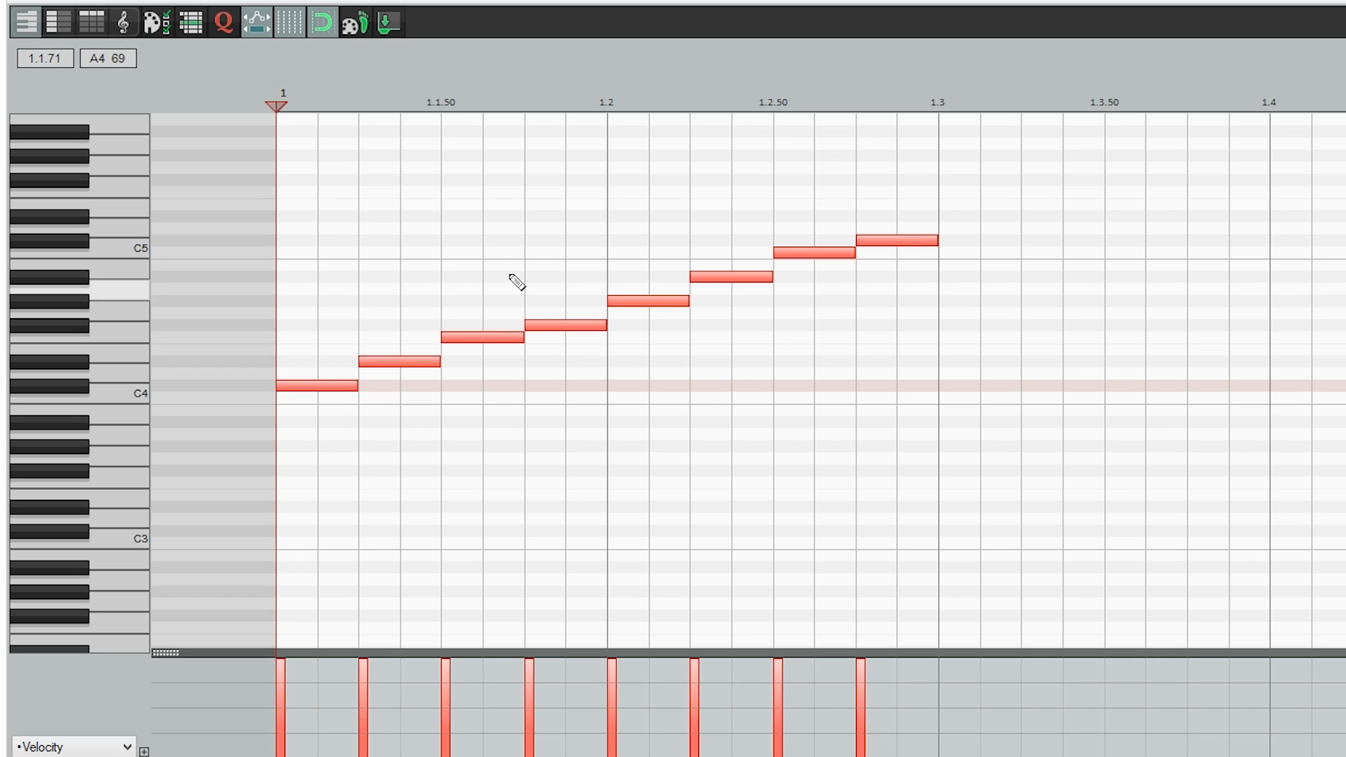
drag(322, 383, 322, 439)
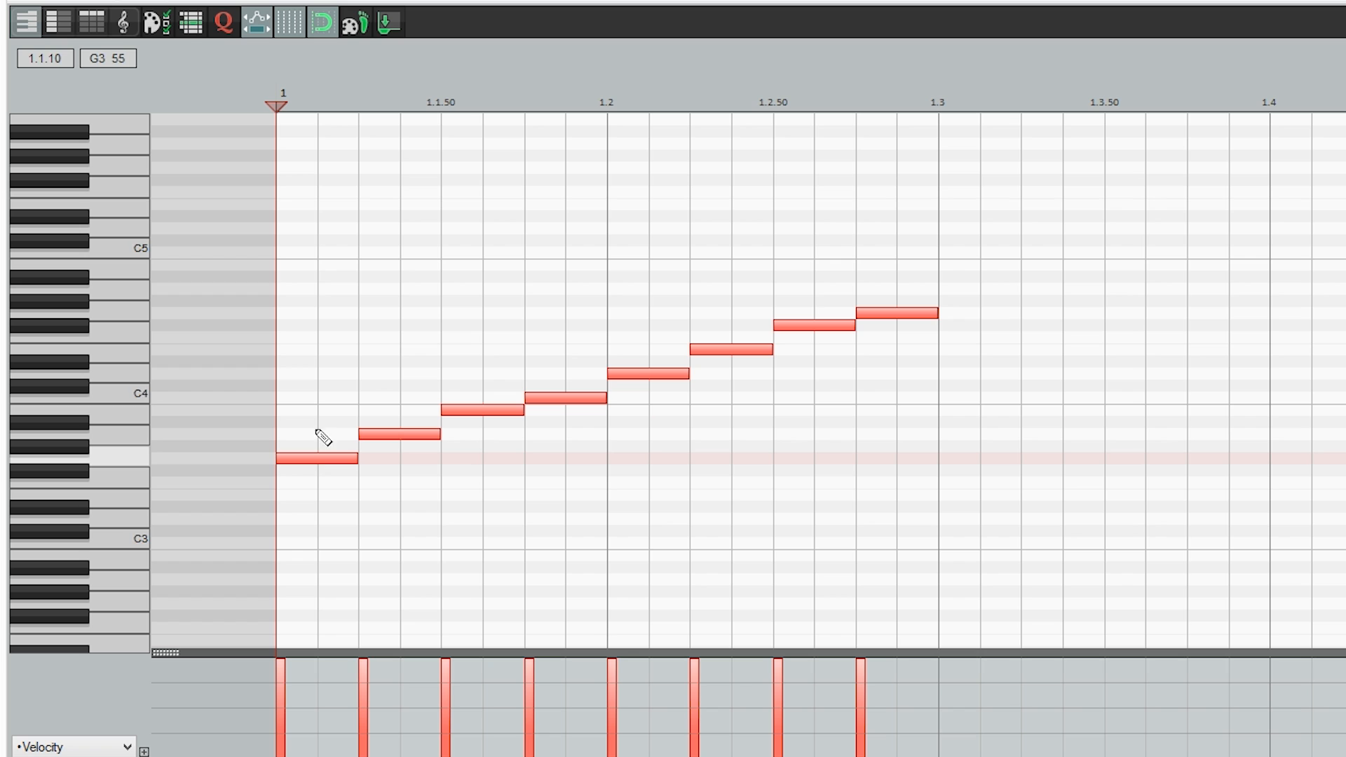
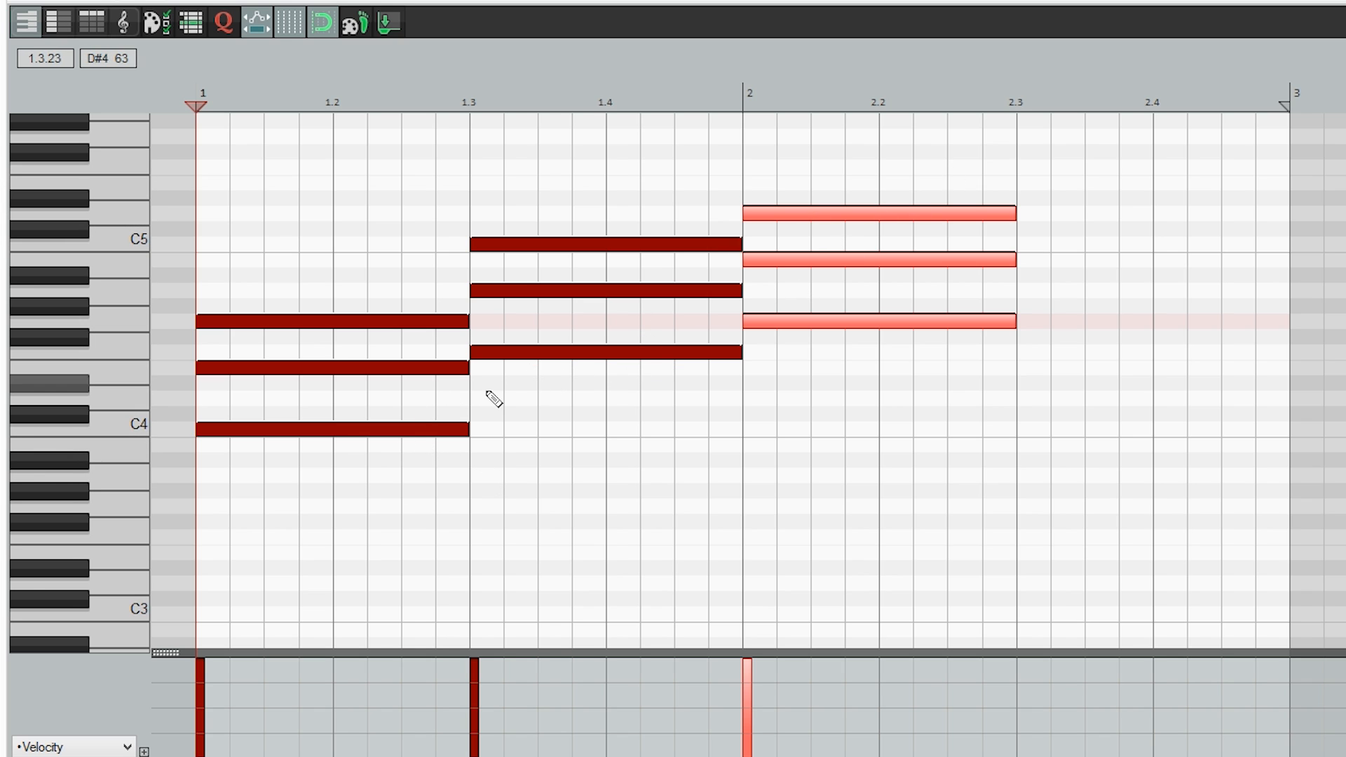
Play the C, F and G major chords and remove the F and G chords, leaving only C major.
key(space)
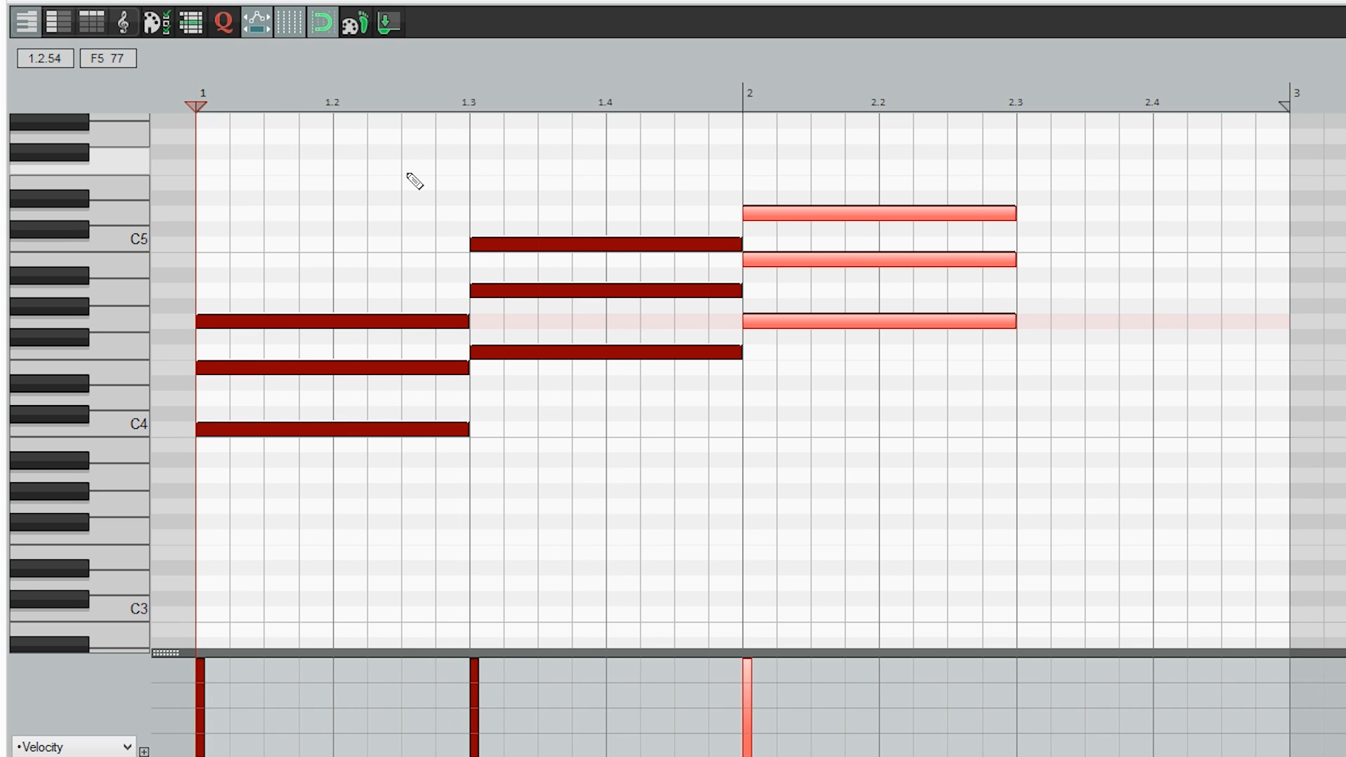
drag(1117, 424, 1182, 417)
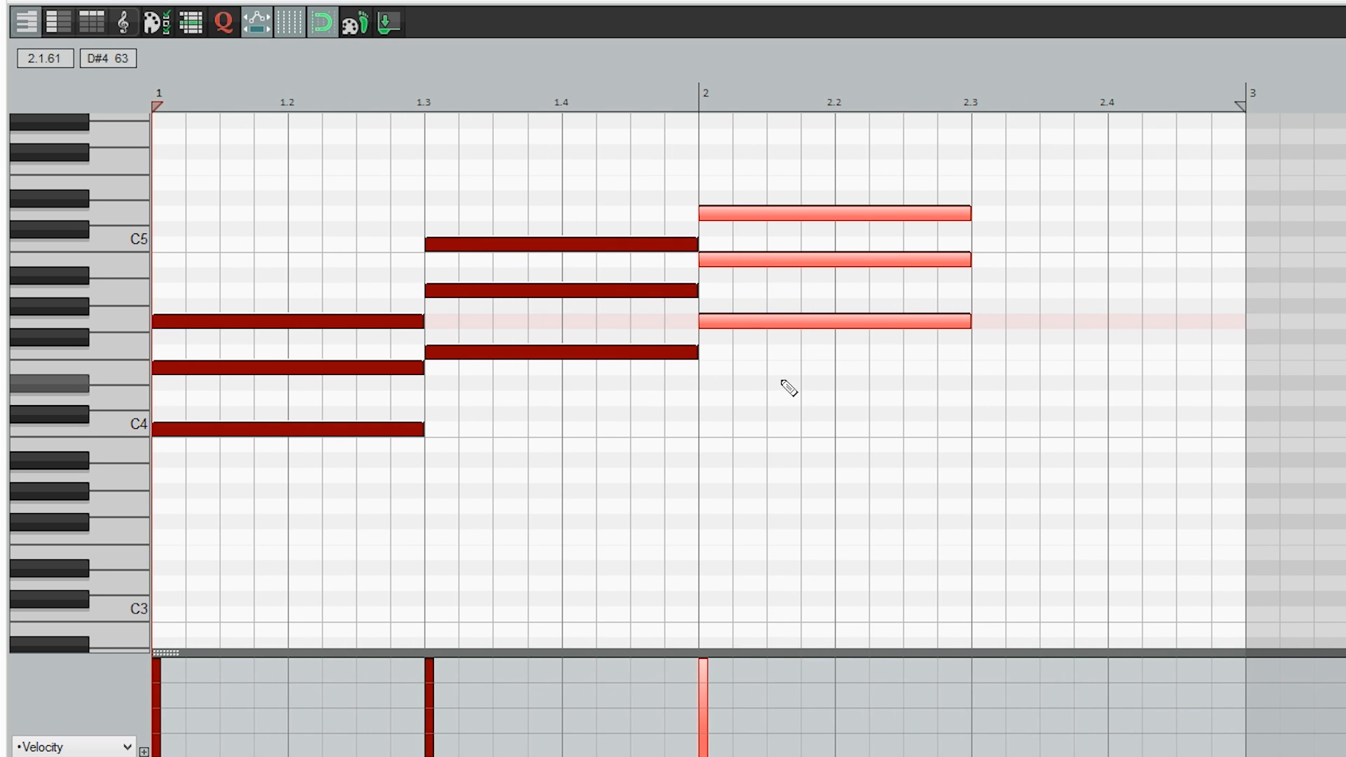
drag(928, 423, 841, 423)
drag(465, 220, 1006, 366)
scroll(460, 444, left, 3)
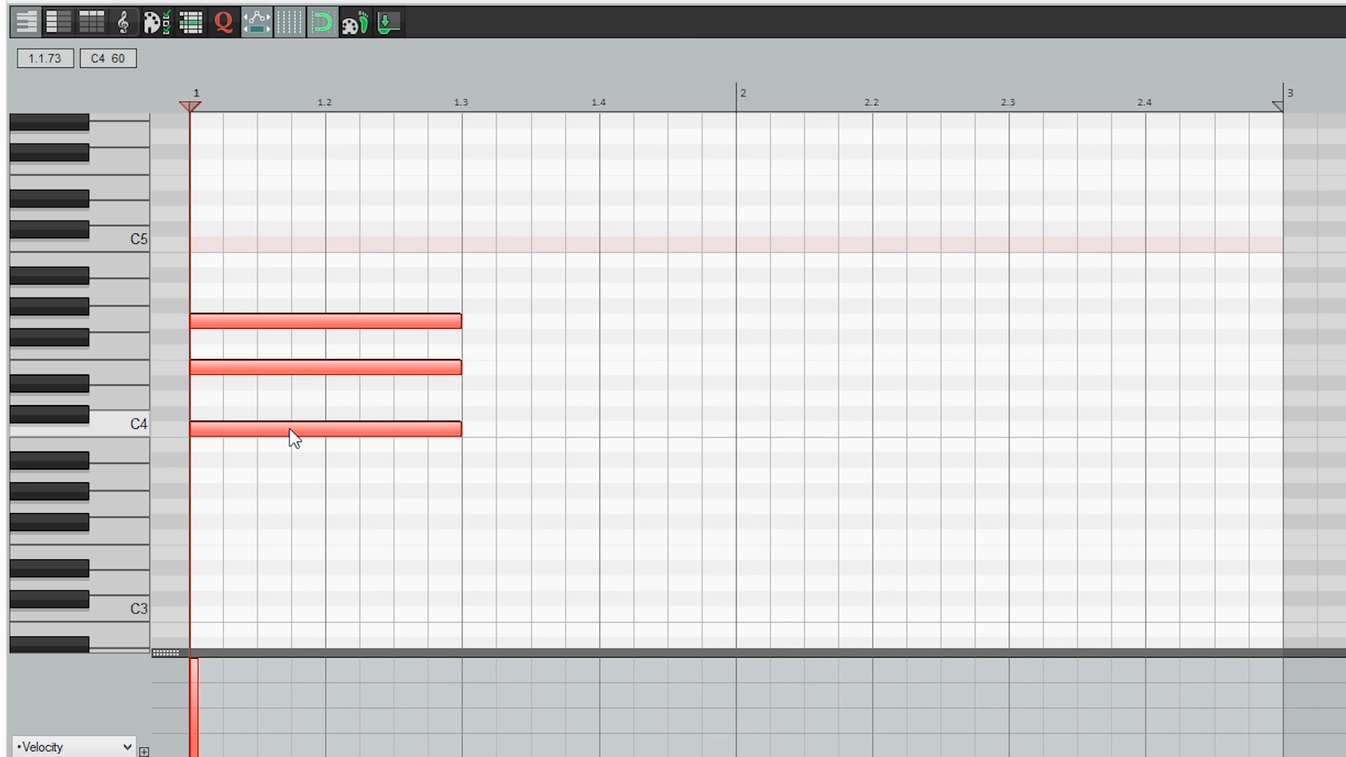
Turn the C major chord into A minor by moving its notes down to A3, C4 and E4.
drag(288, 427, 297, 475)
click(345, 399)
click(325, 417)
drag(327, 421, 324, 432)
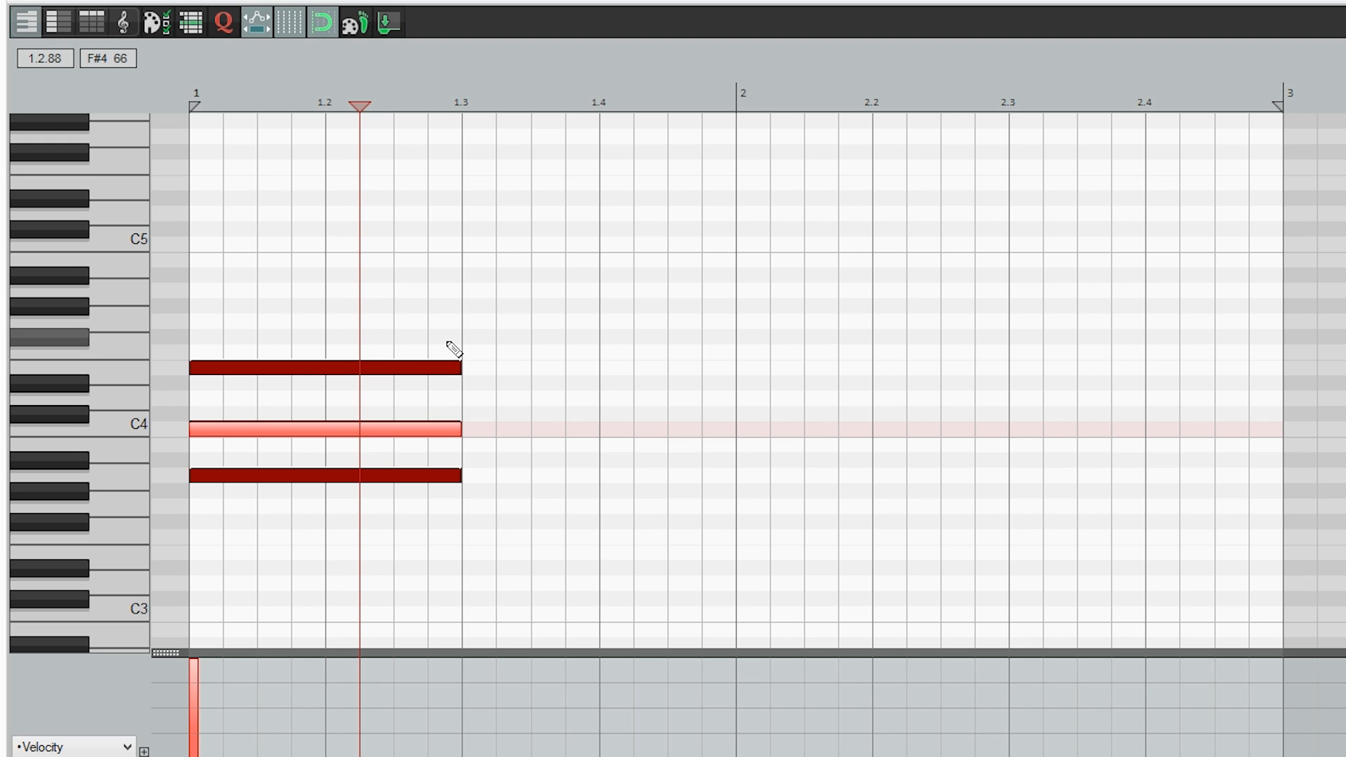
Copy the A minor chord to form D minor at beat 1.3 and E minor at bar 2, and play the progression.
drag(479, 296, 246, 499)
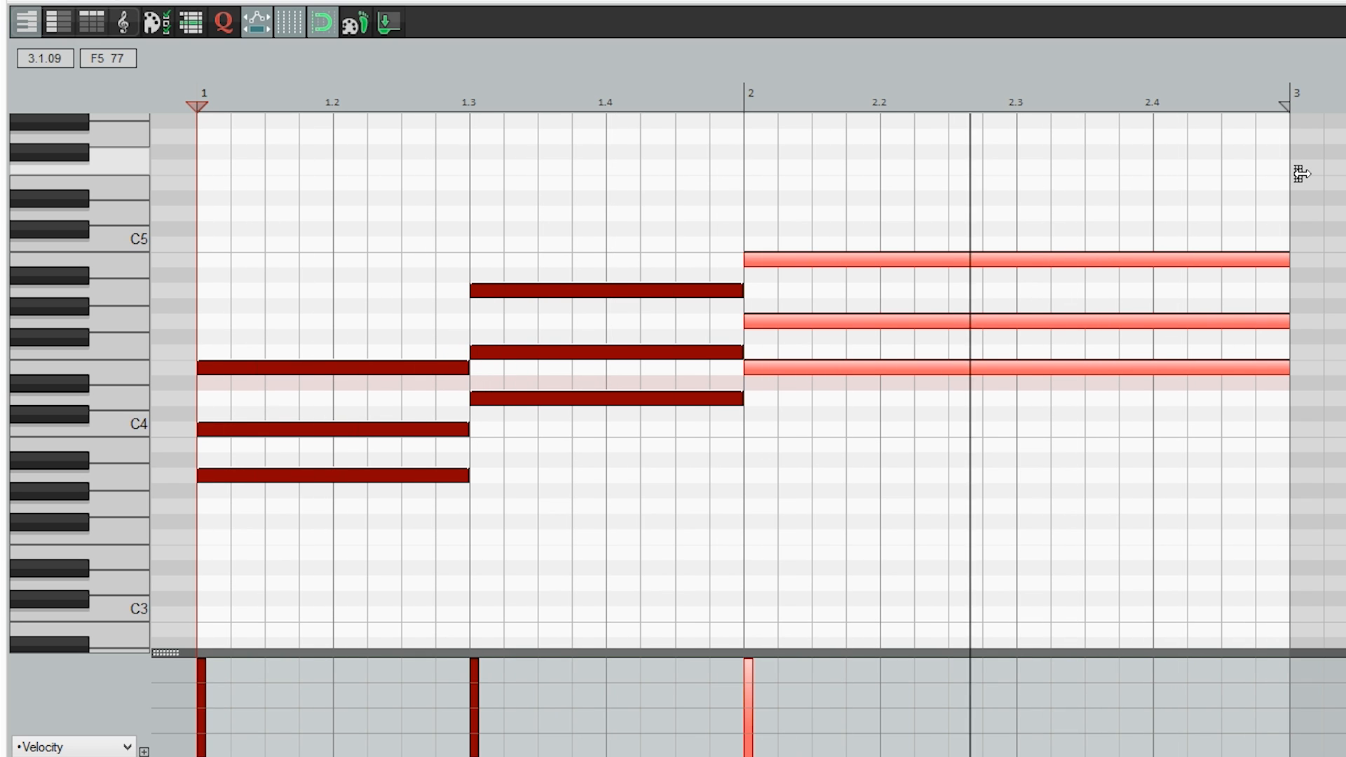
key(space)
drag(1287, 366, 979, 385)
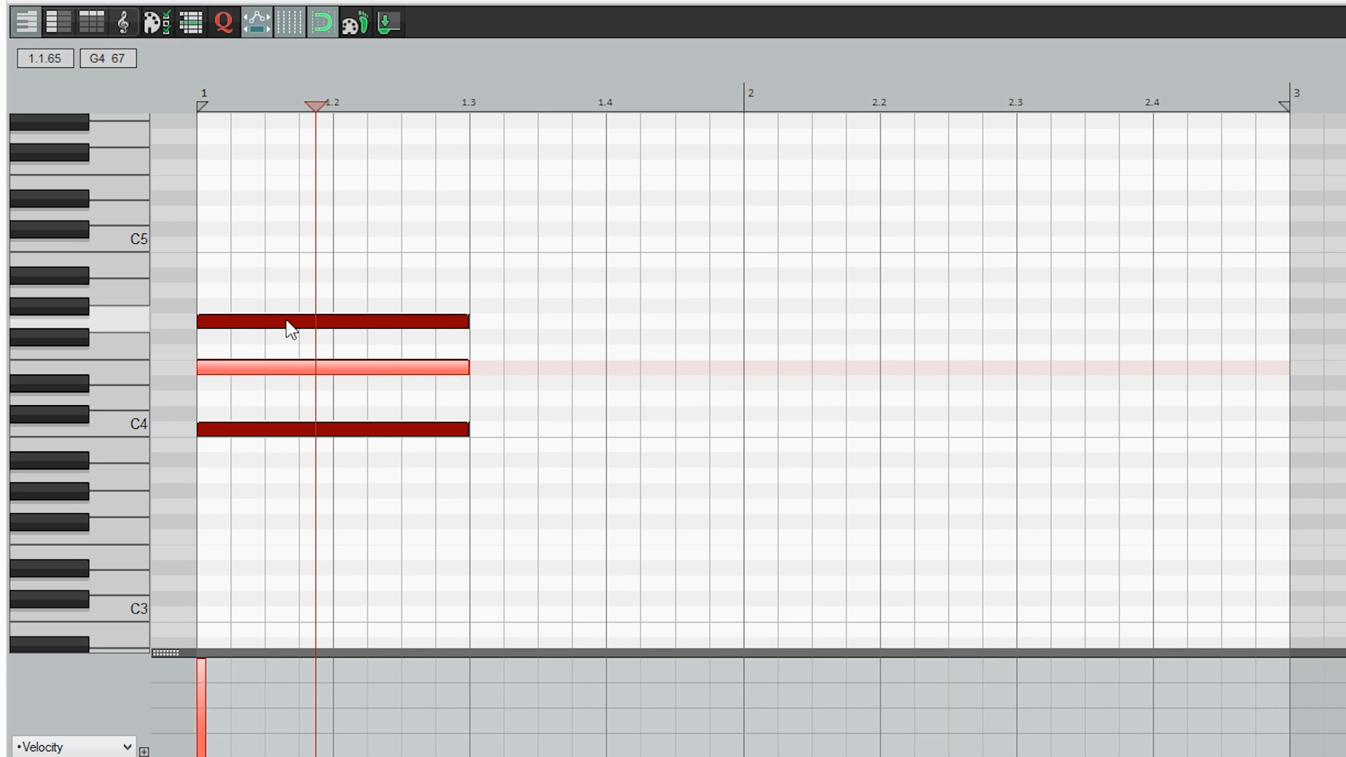
Play the C major, A minor, F major, G major progression and swap its first two chords so A minor comes first.
key(space)
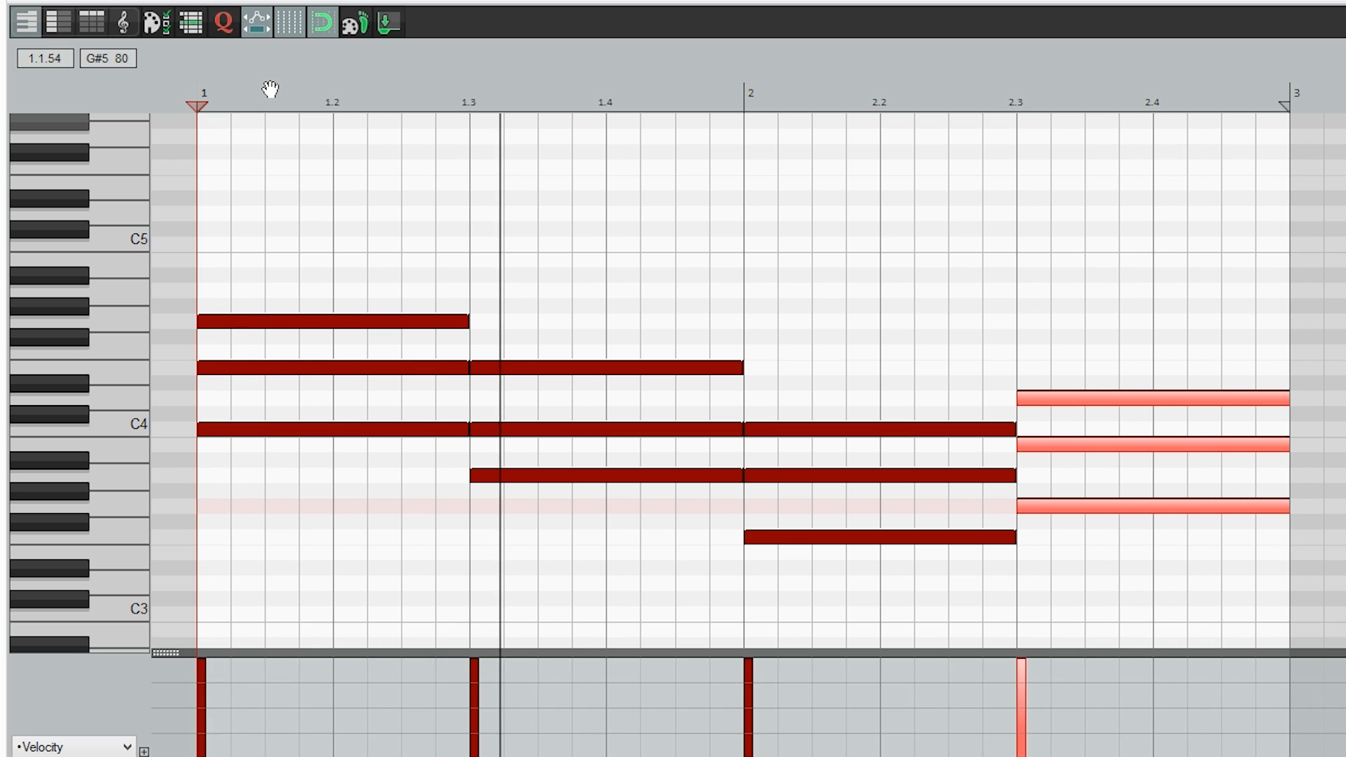
key(space)
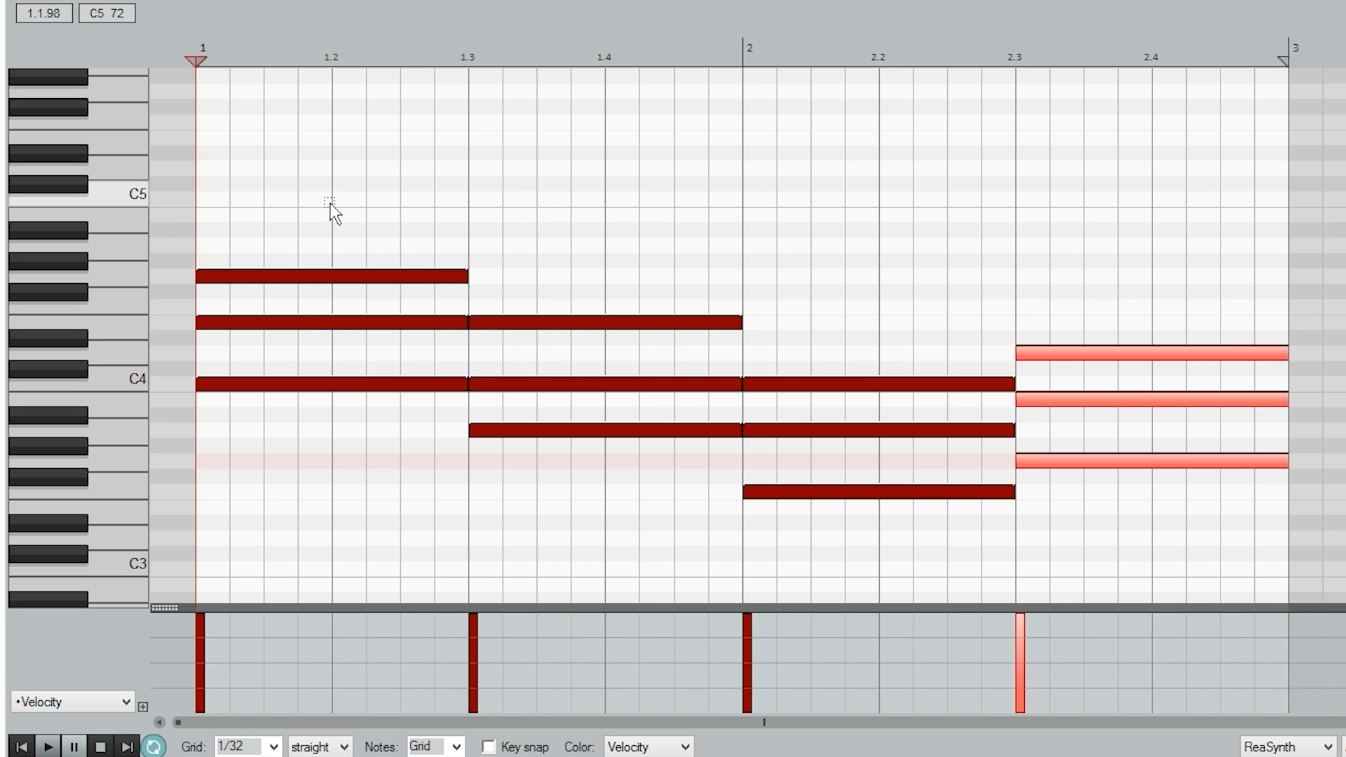
click(686, 280)
key(space)
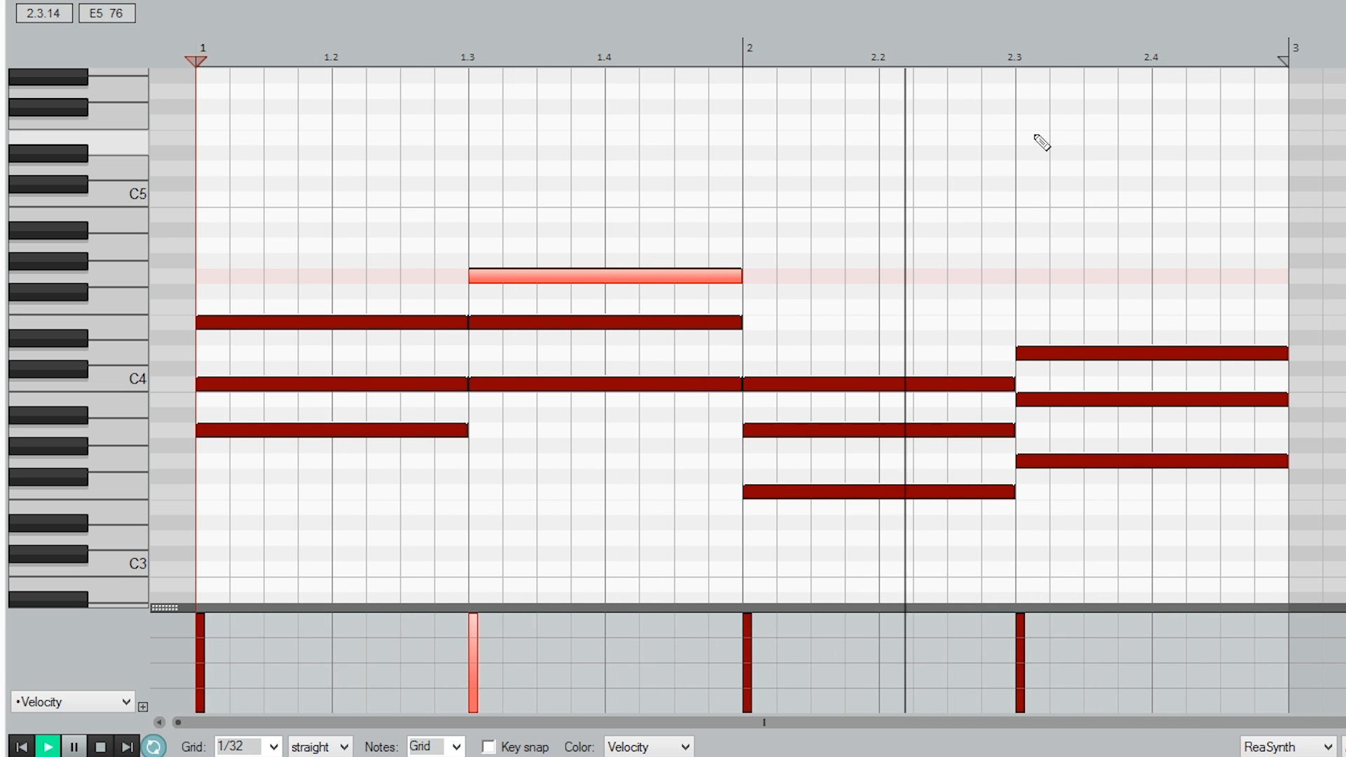
Swap the last two chords to give A minor, C, G, F, play the progression and select the G3 root note.
key(space)
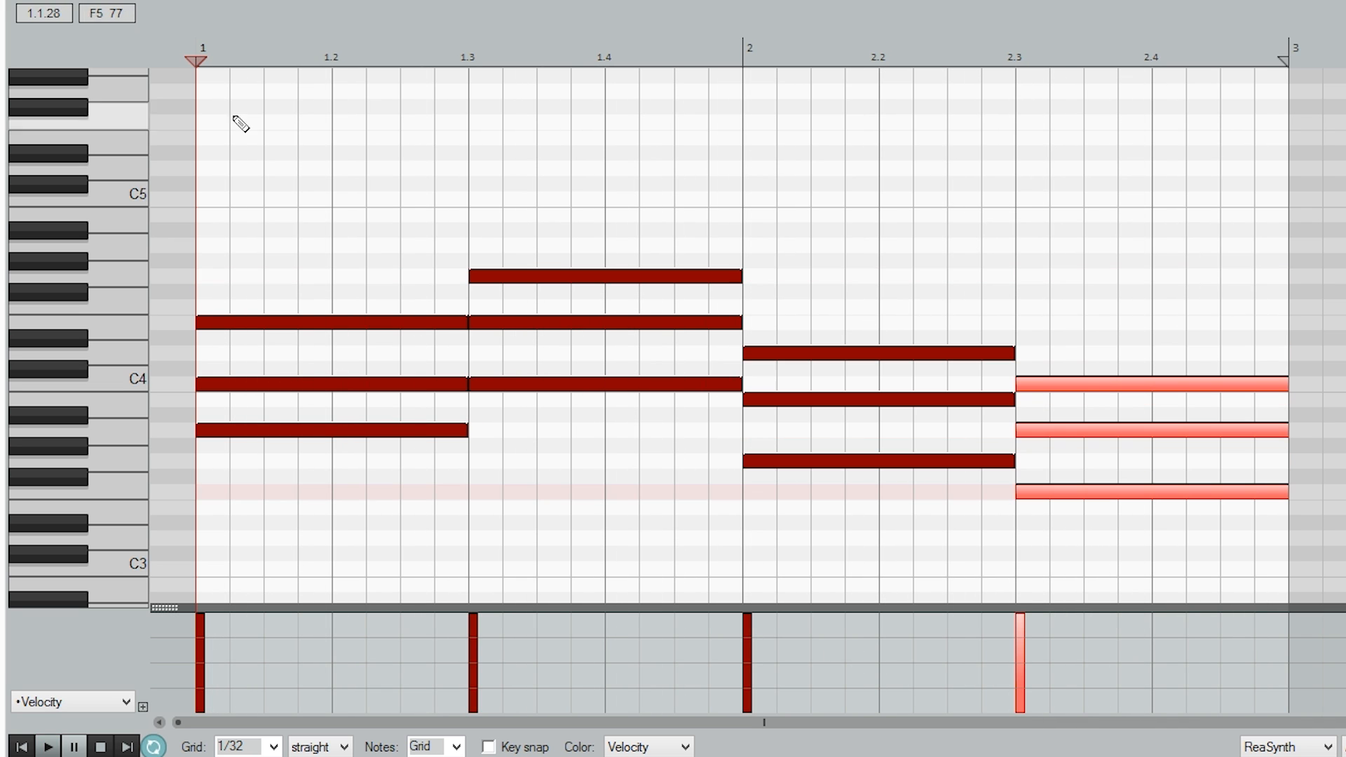
key(space)
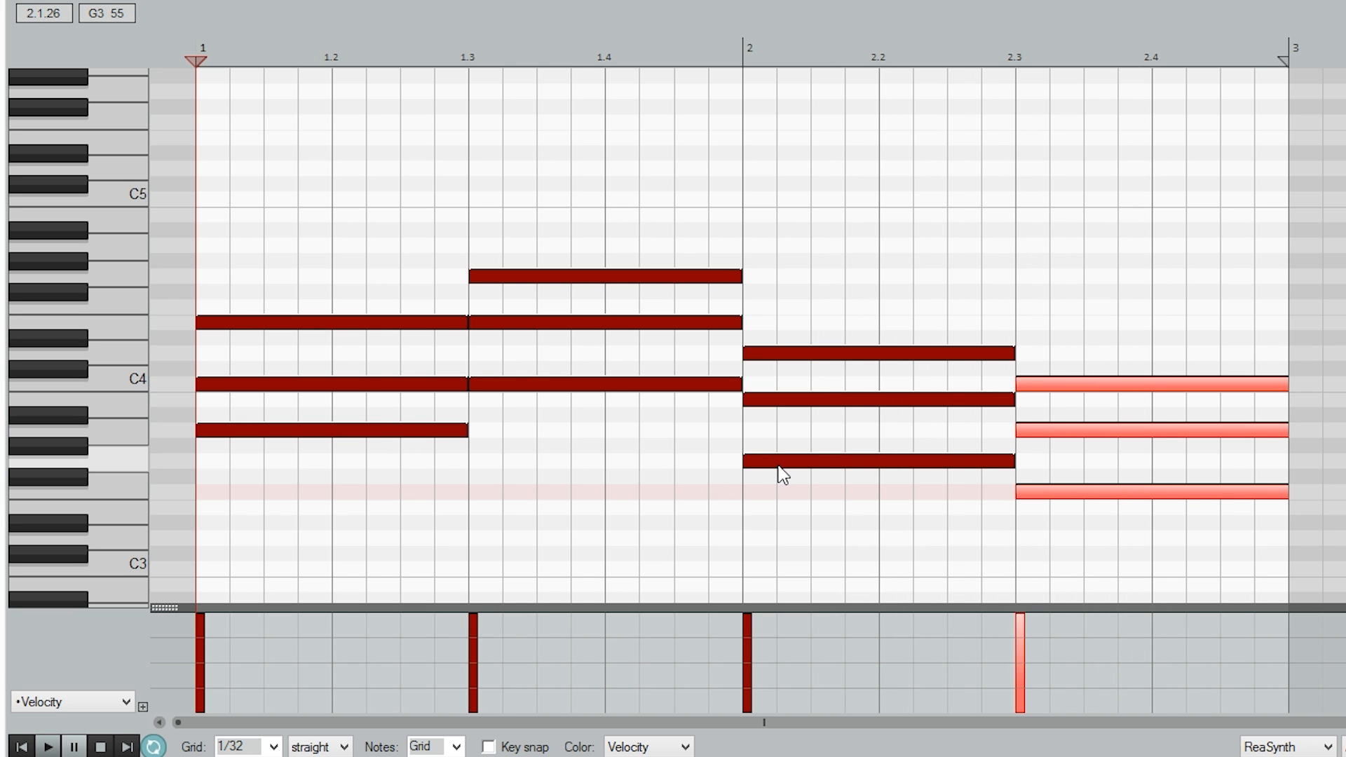
click(775, 463)
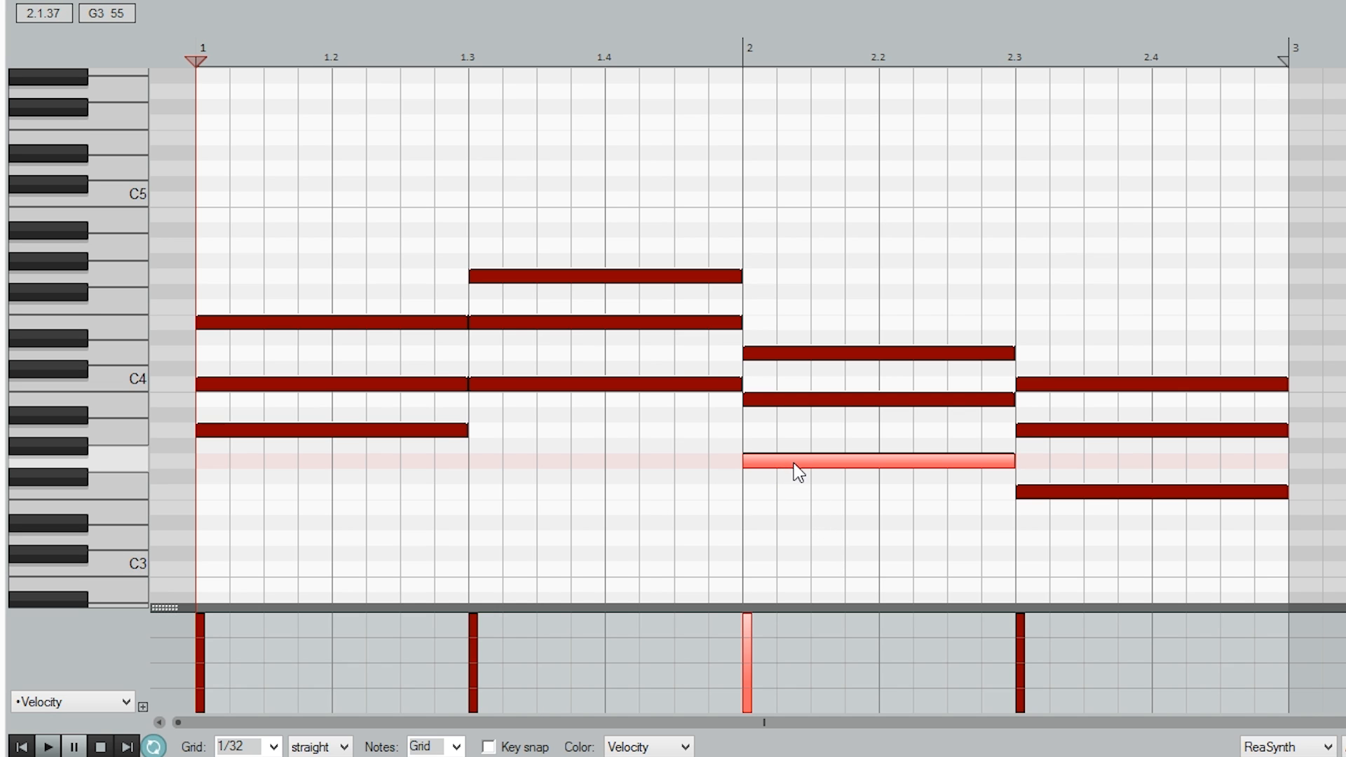
Raise the C4 note of the A minor chord one octave to C5 and play the progression from the start.
click(336, 385)
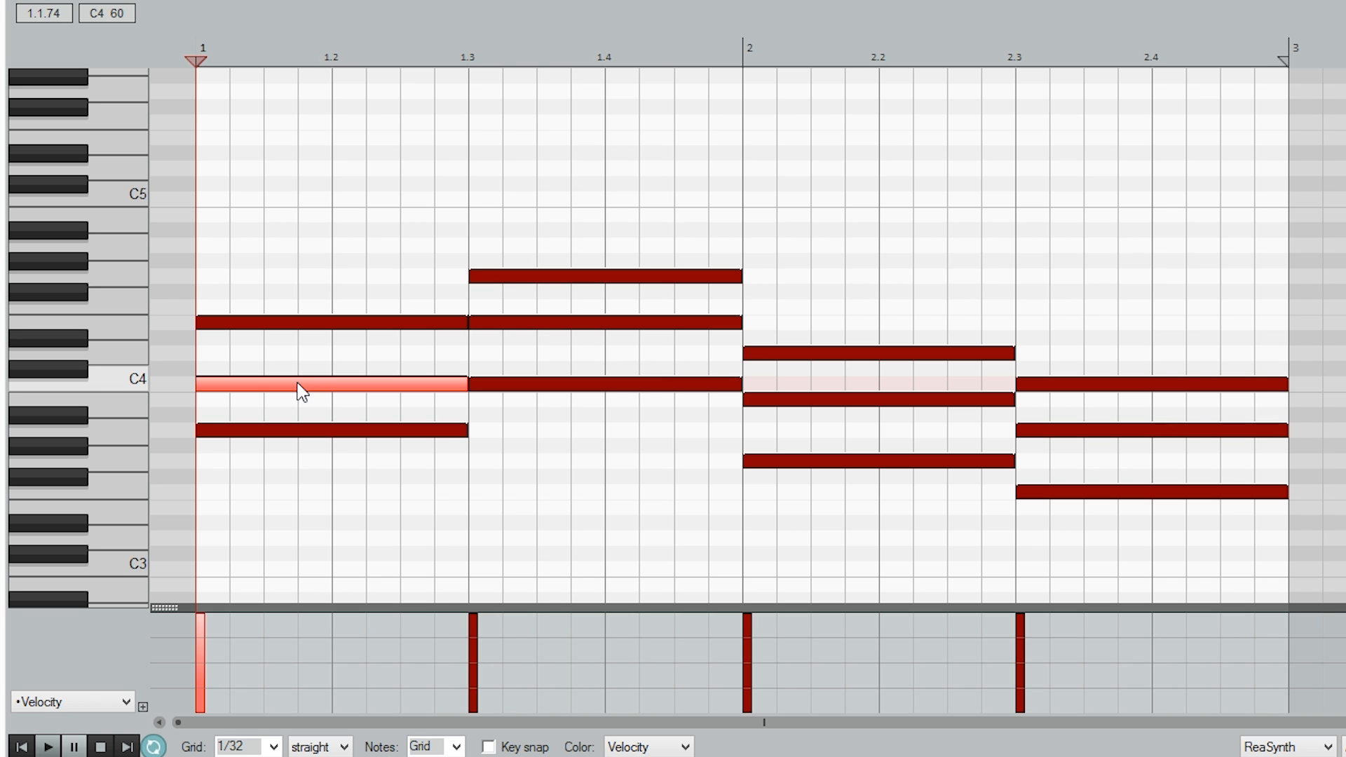
drag(295, 383, 292, 203)
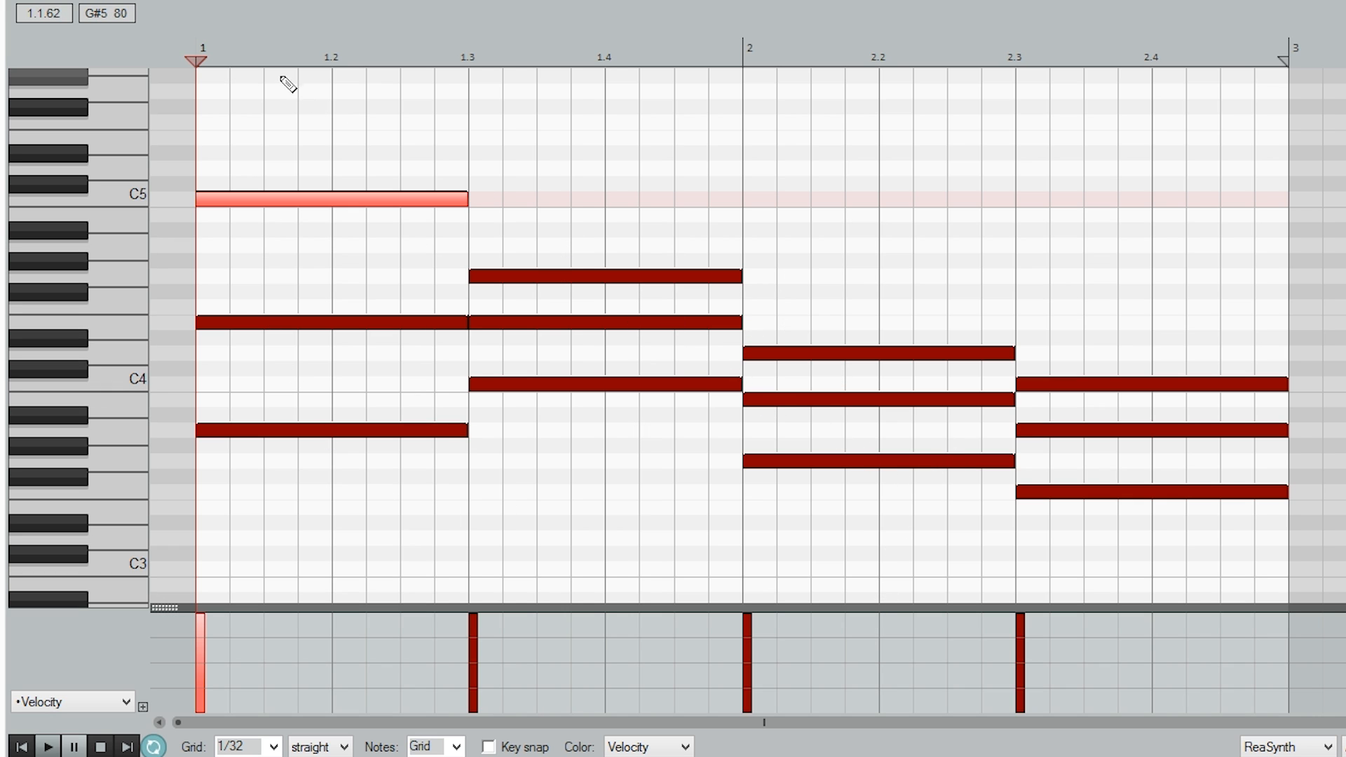
click(185, 57)
key(space)
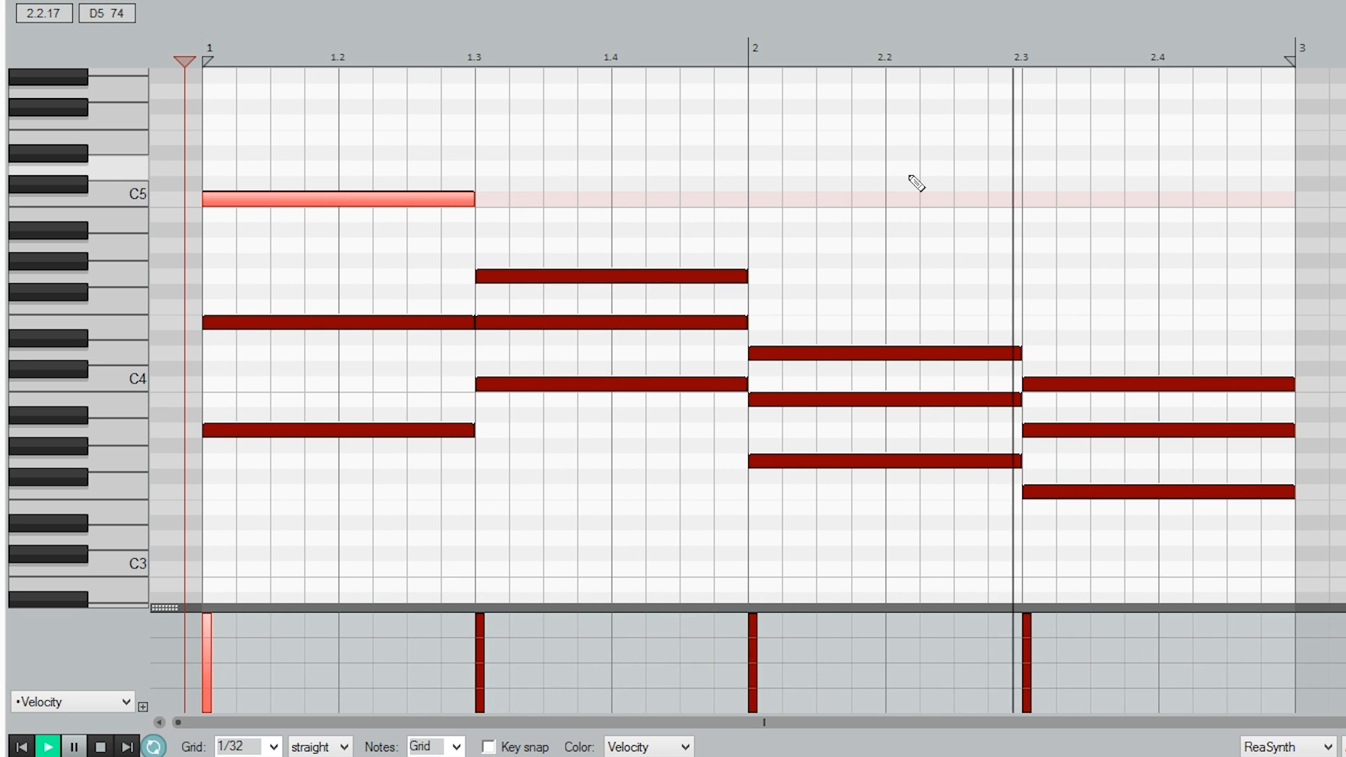
key(space)
Raise the B3 note of the G major chord at bar 2 one octave to B4 and play the result.
click(808, 401)
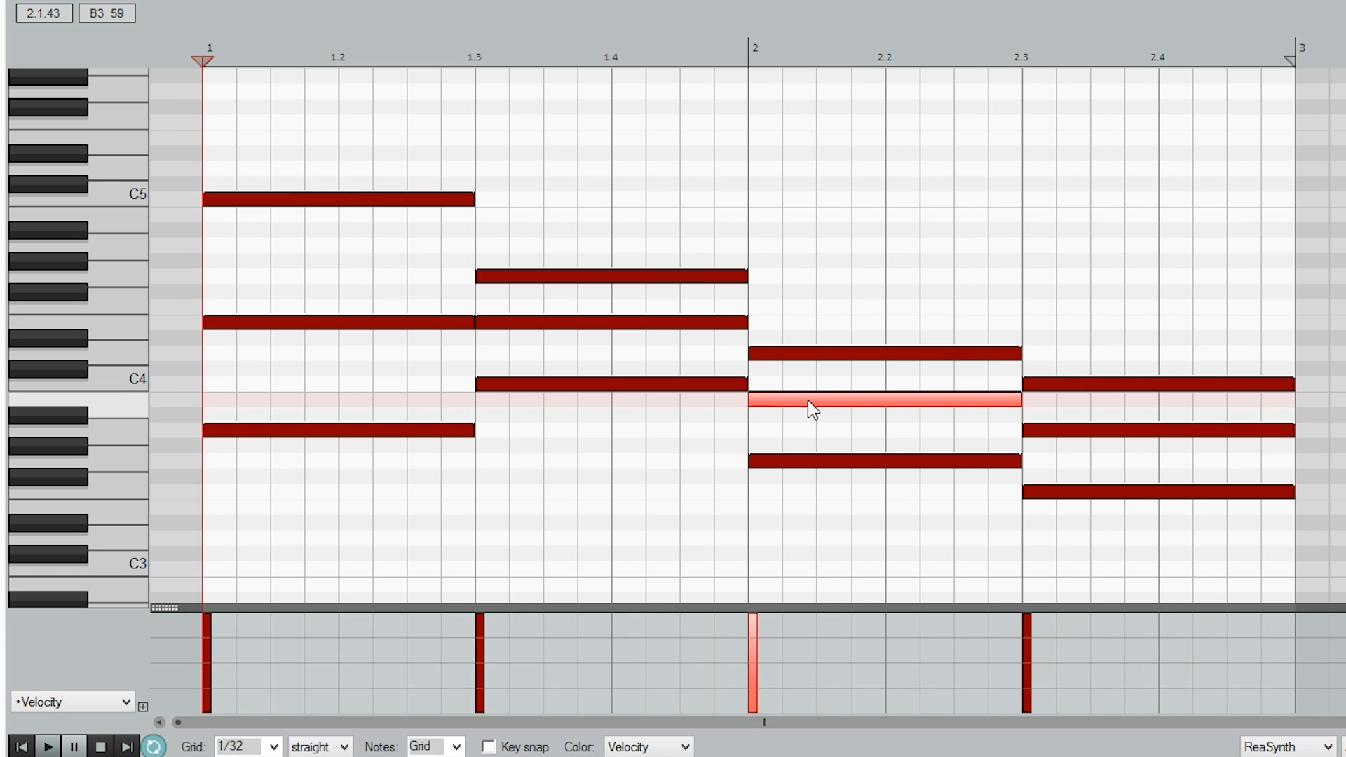
drag(807, 400, 811, 220)
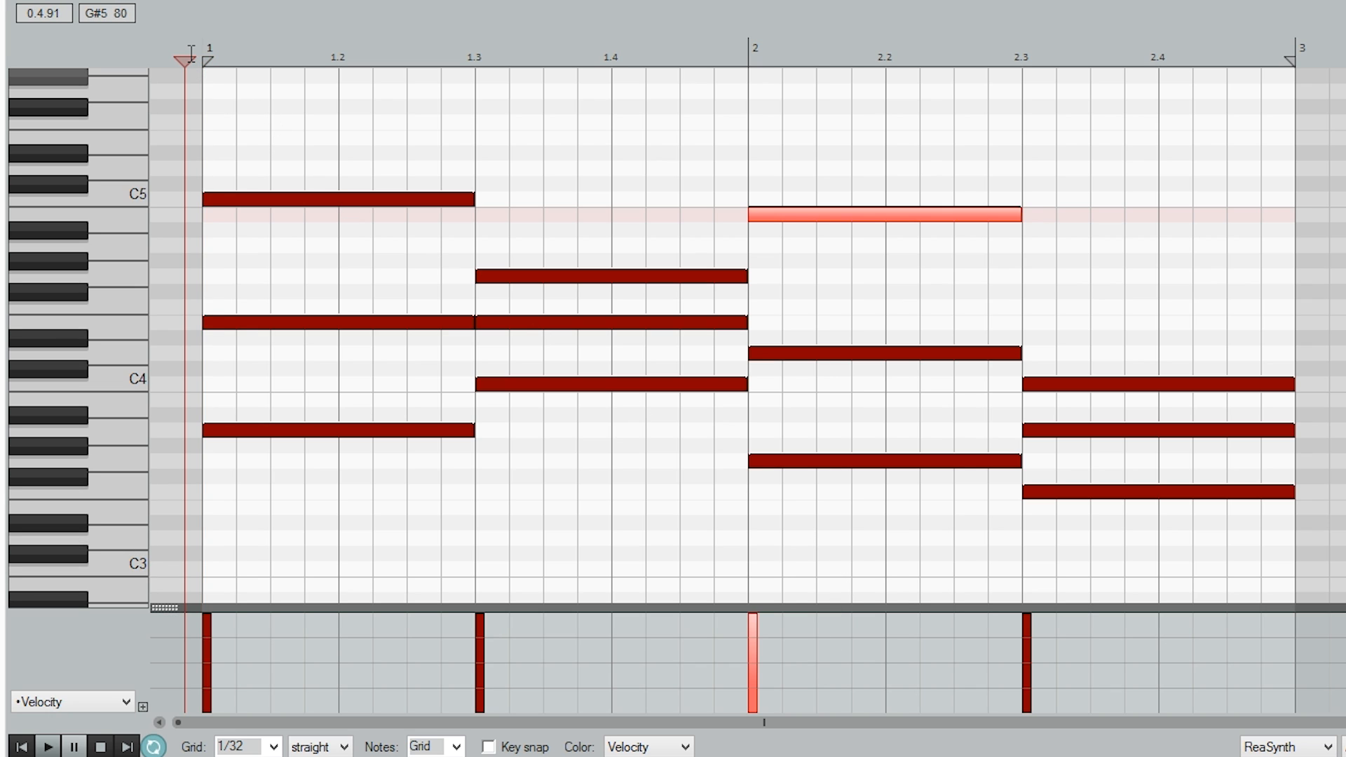
key(space)
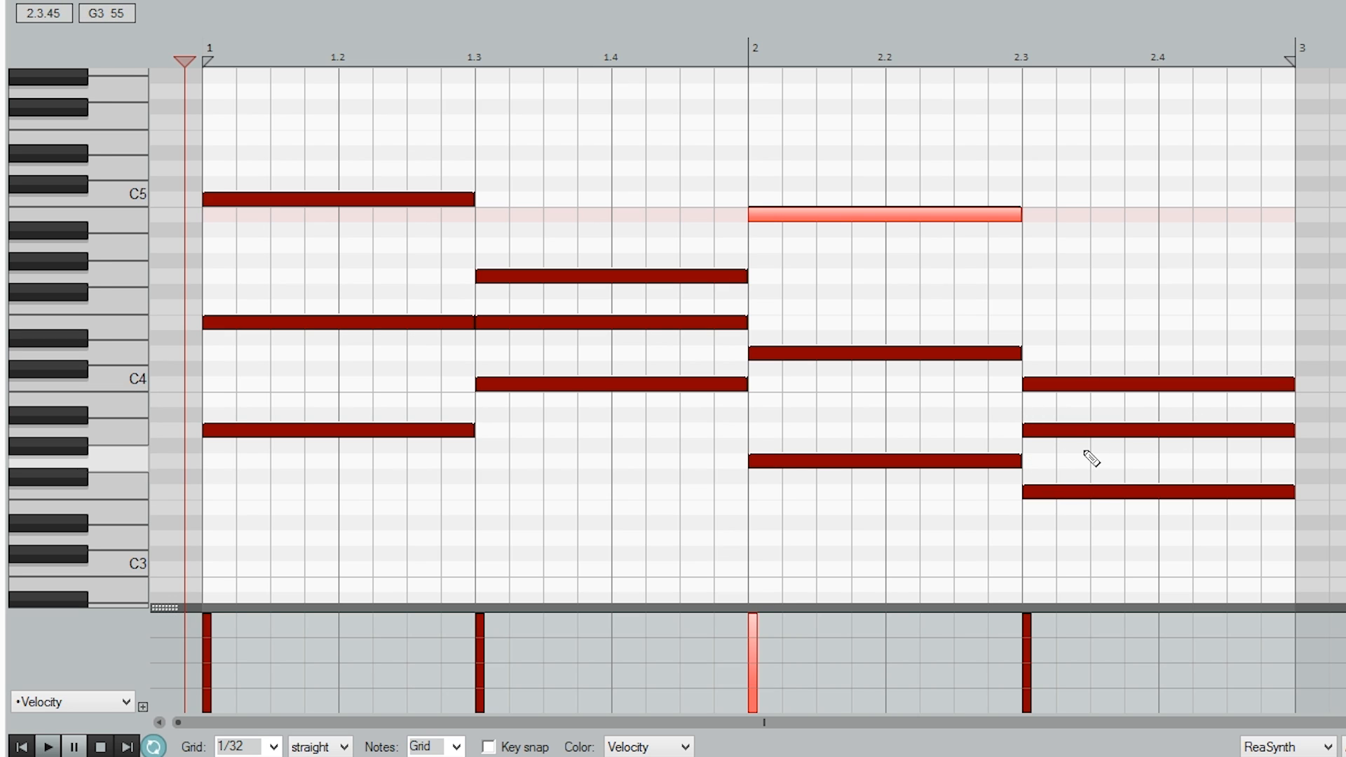
Try to move the whole F major chord at beat 2.3 up one octave.
drag(1072, 505, 1223, 517)
click(971, 488)
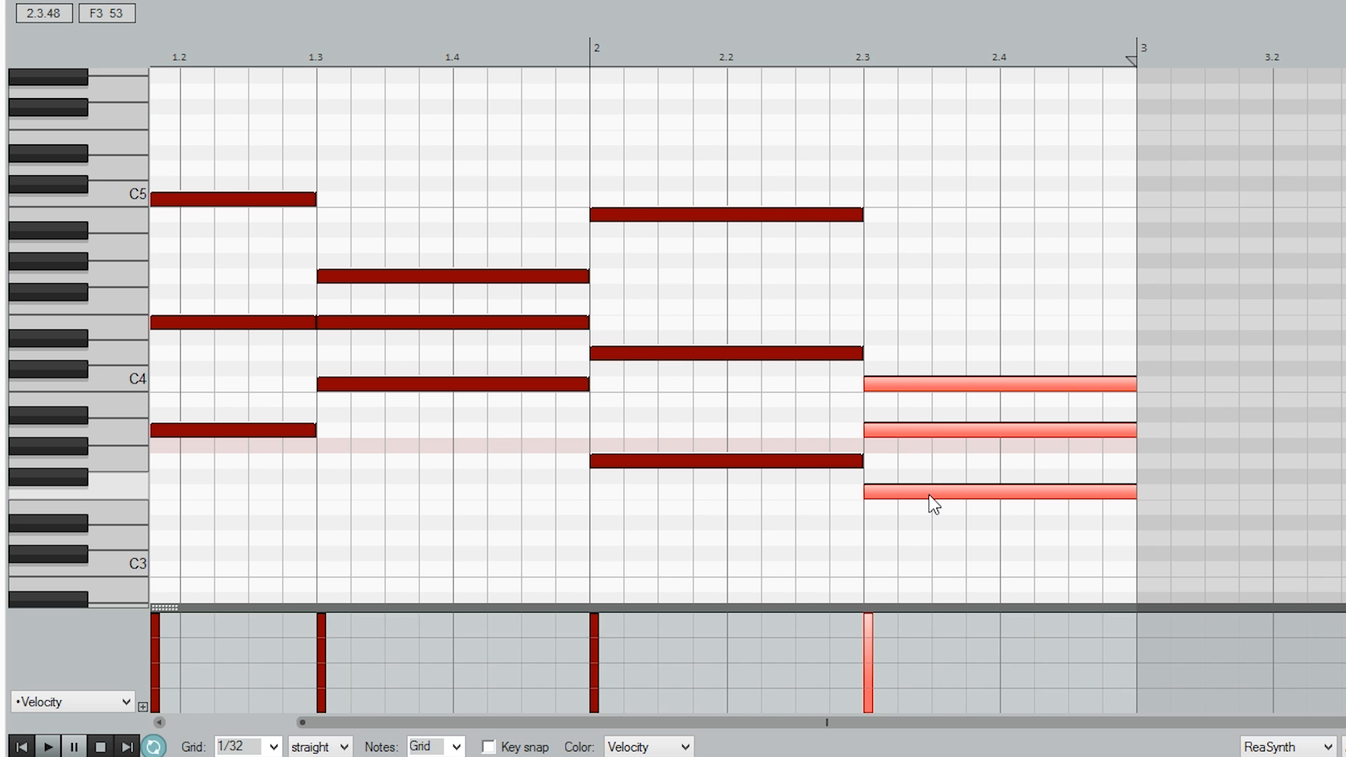
drag(931, 496, 940, 322)
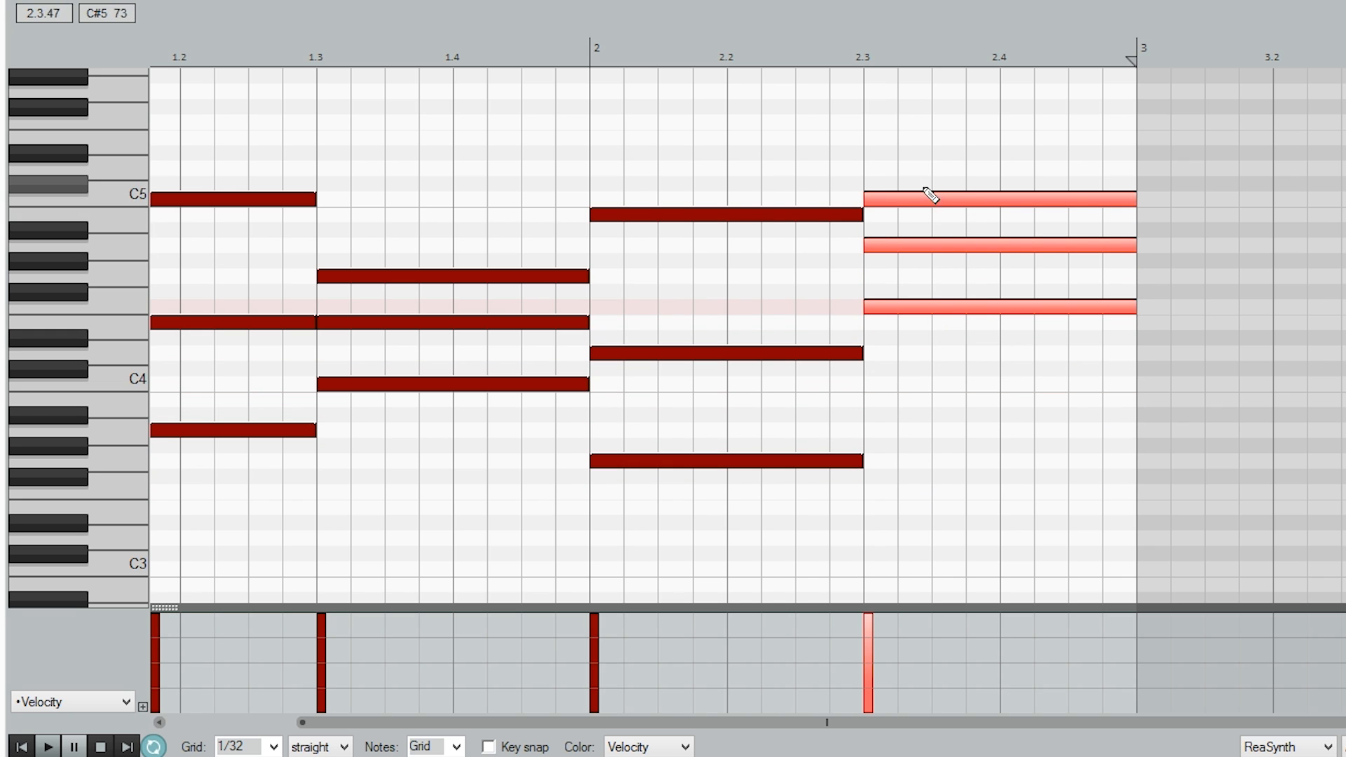
key(ctrl+z)
Raise only the F3 and A3 notes of the last chord one octave to F4 and A4, keep C4, and play the progression.
click(1067, 493)
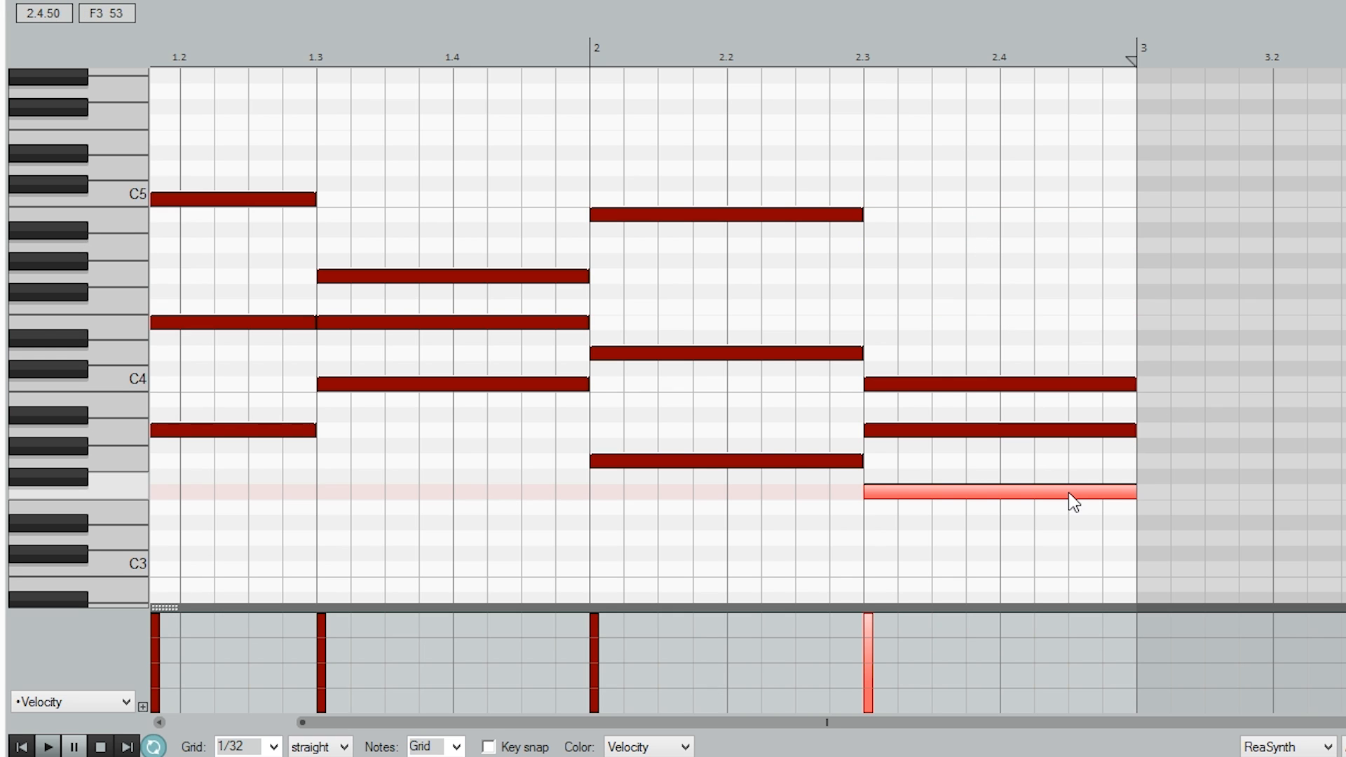
ctrl+click(1025, 430)
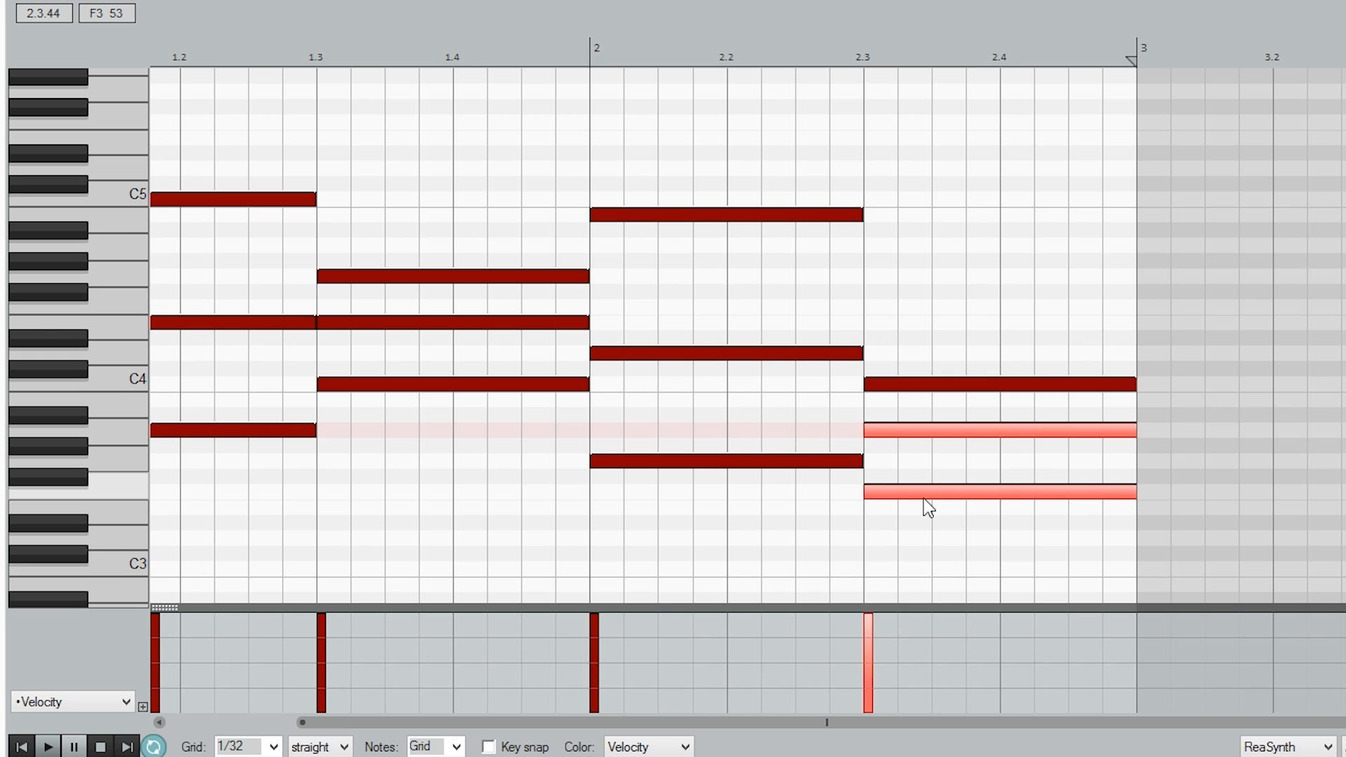
drag(923, 497, 923, 314)
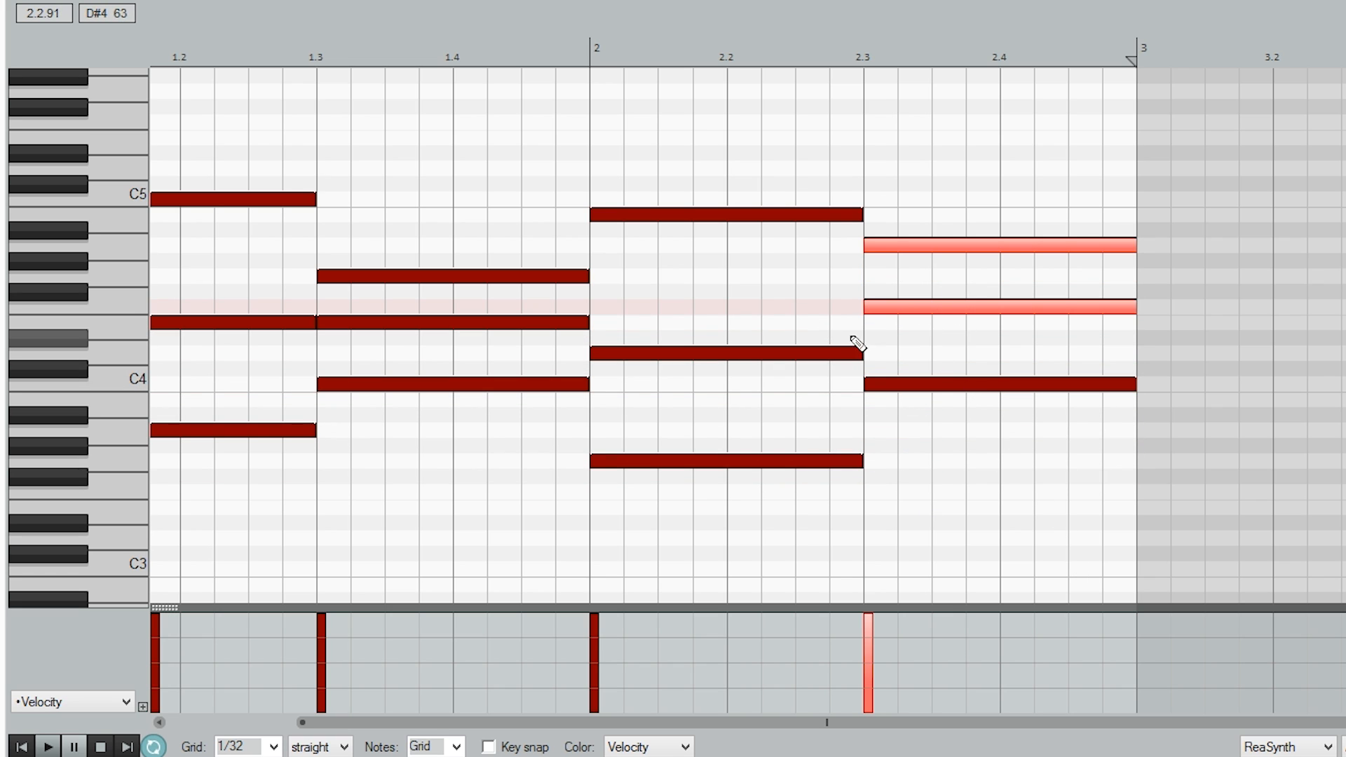
click(912, 308)
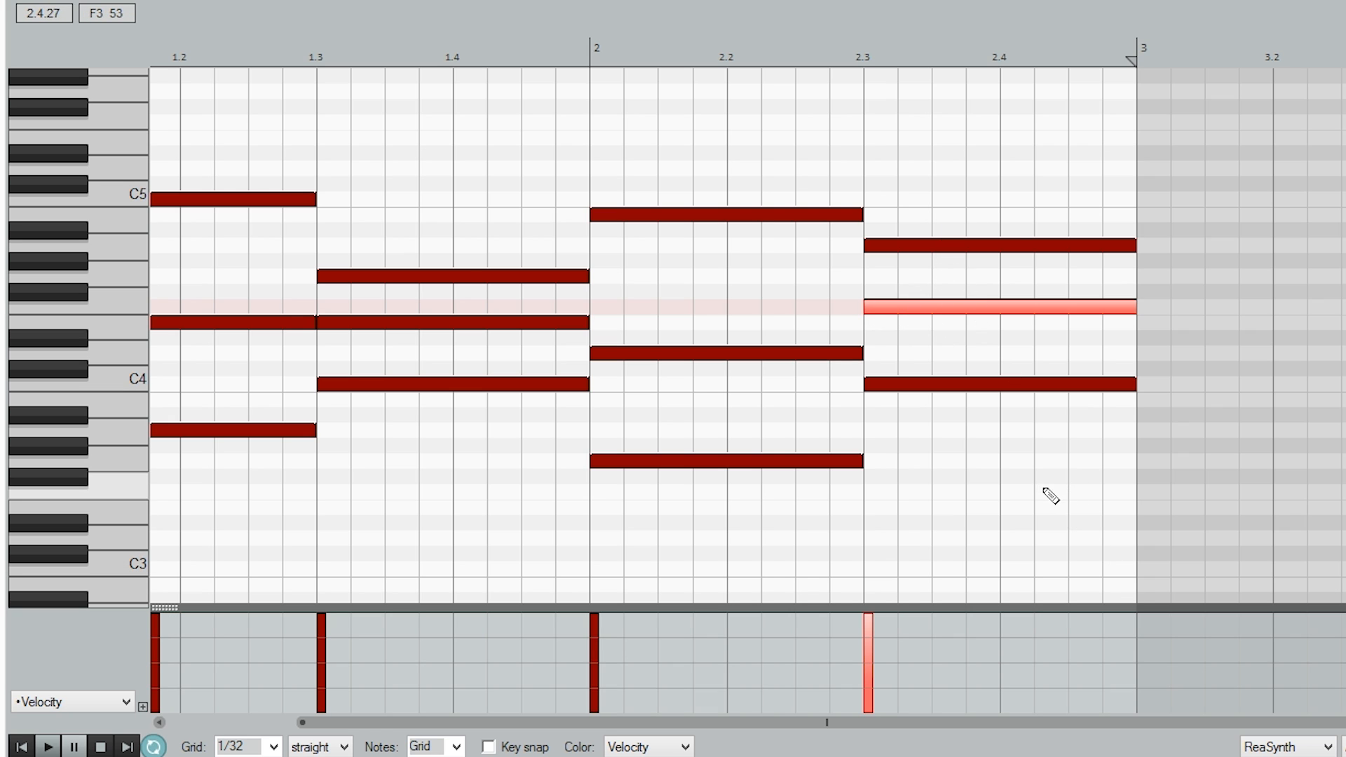
key(space)
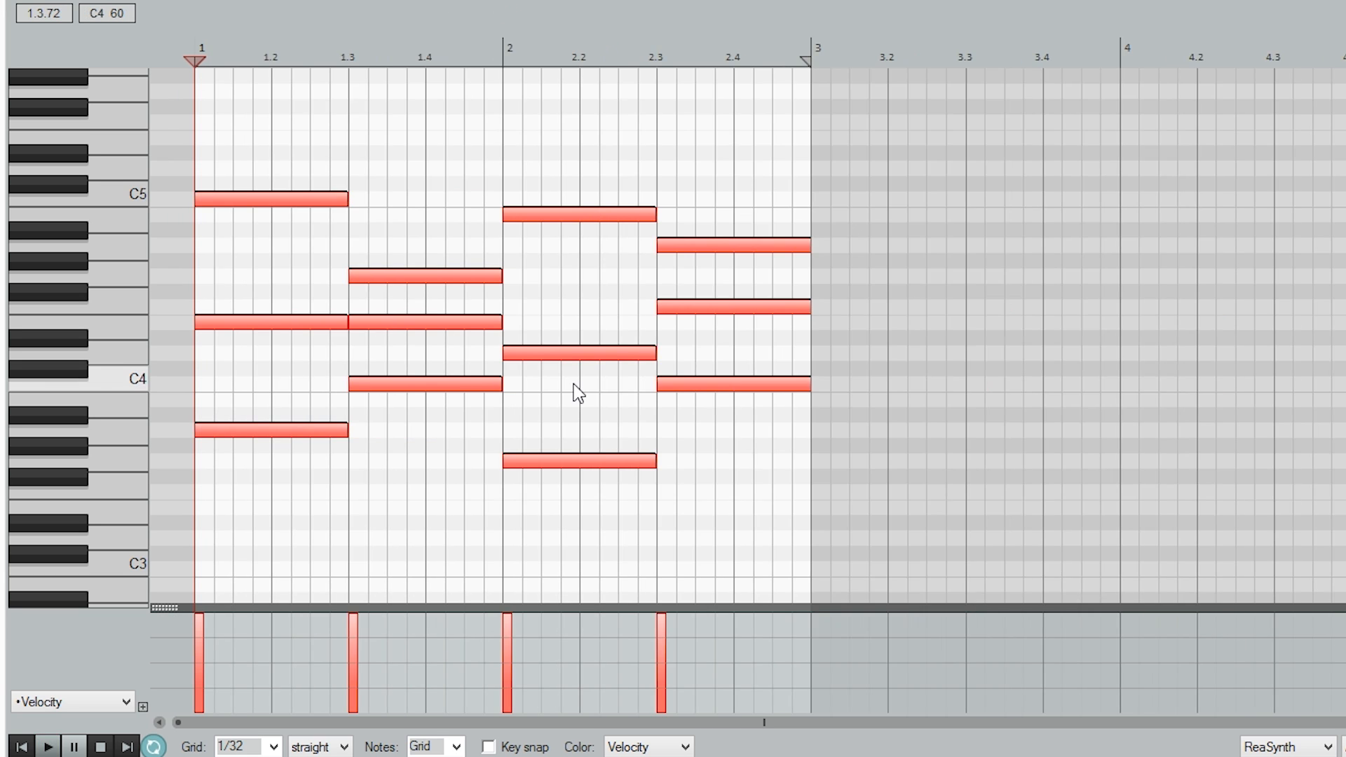
Transpose all notes of the four-chord progression down one octave and play it.
scroll(574, 384, up, 3)
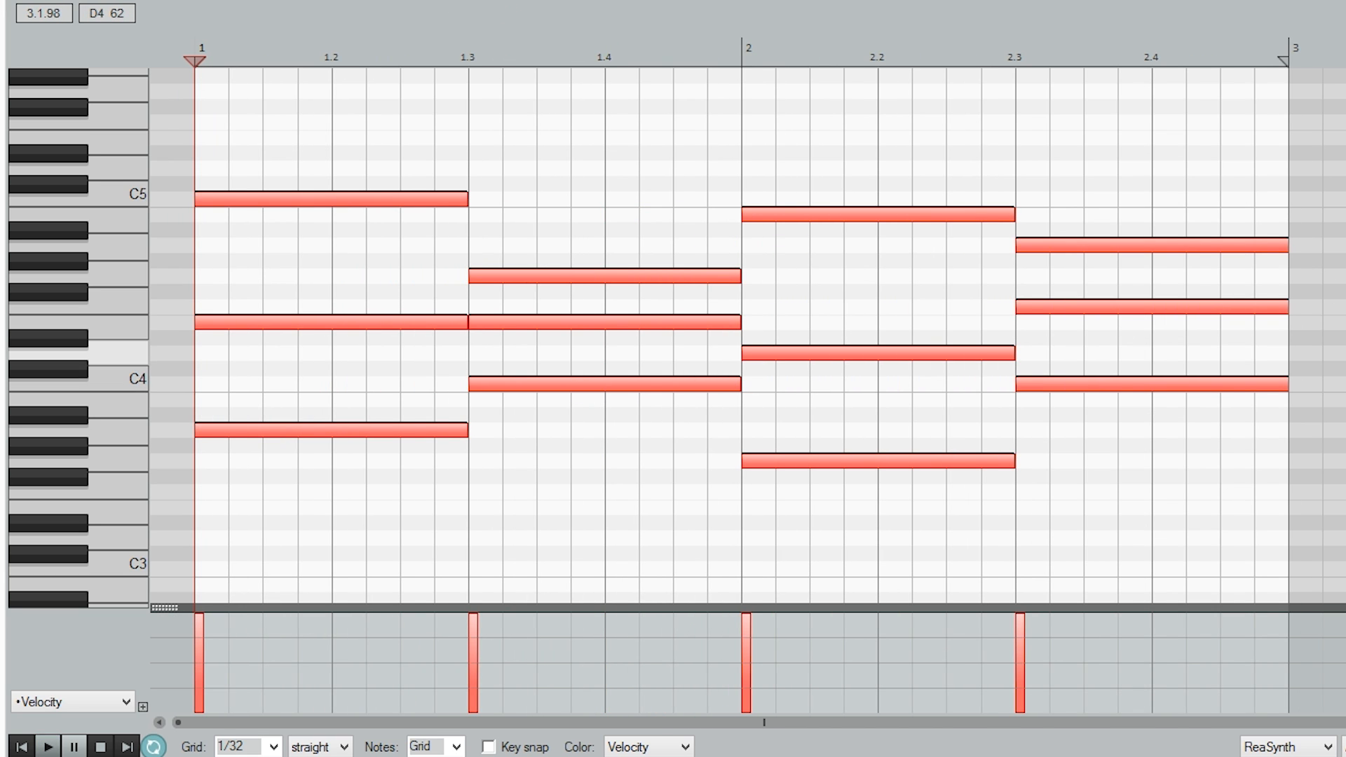
scroll(267, 334, down, 3)
drag(275, 344, 285, 521)
key(space)
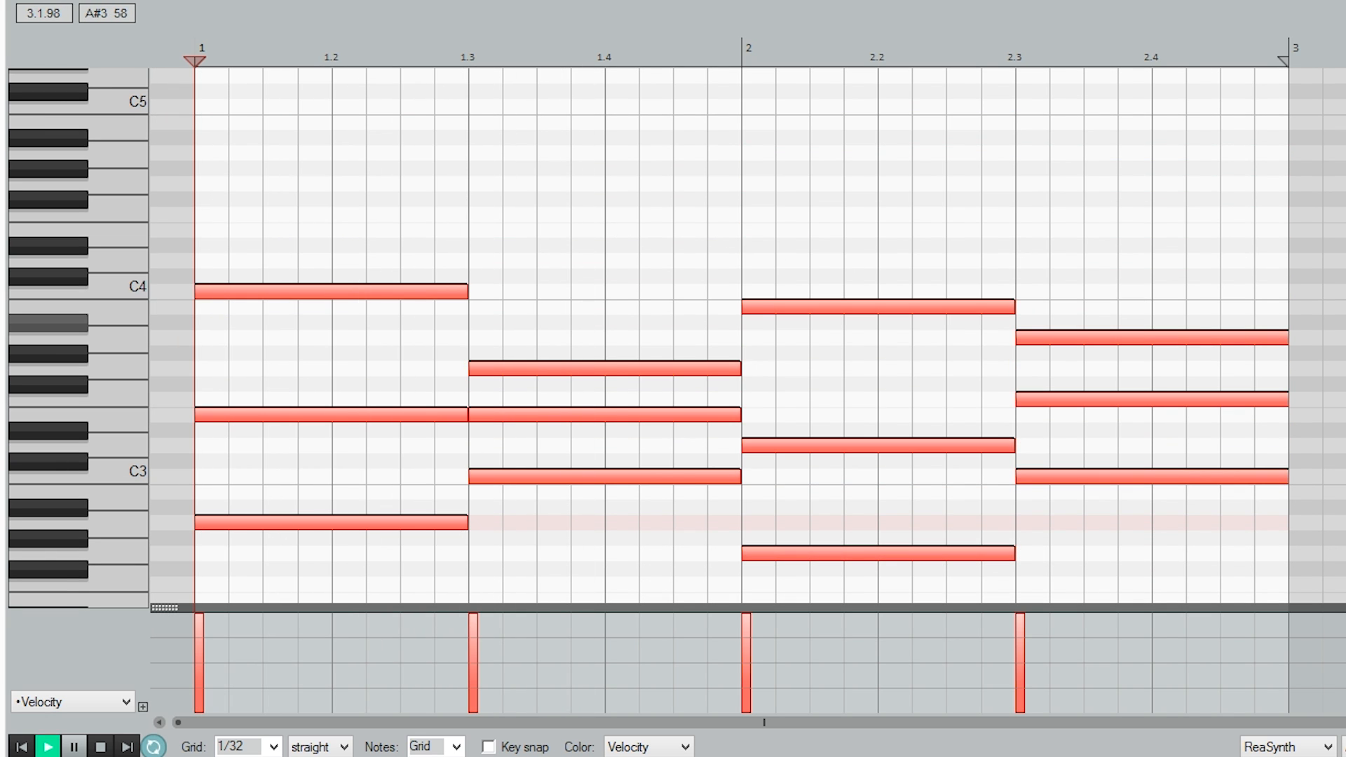
scroll(747, 337, down, 3)
scroll(747, 336, up, 1)
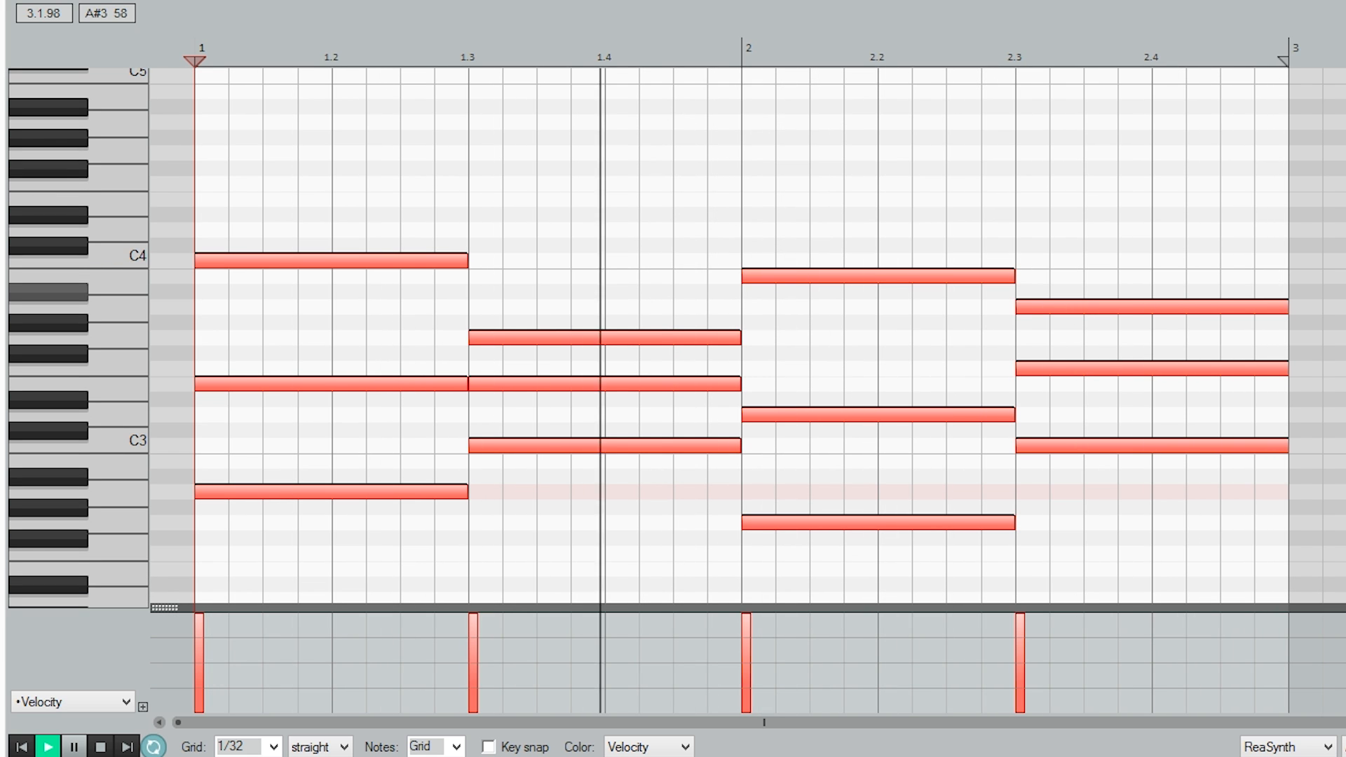
scroll(677, 390, down, 2)
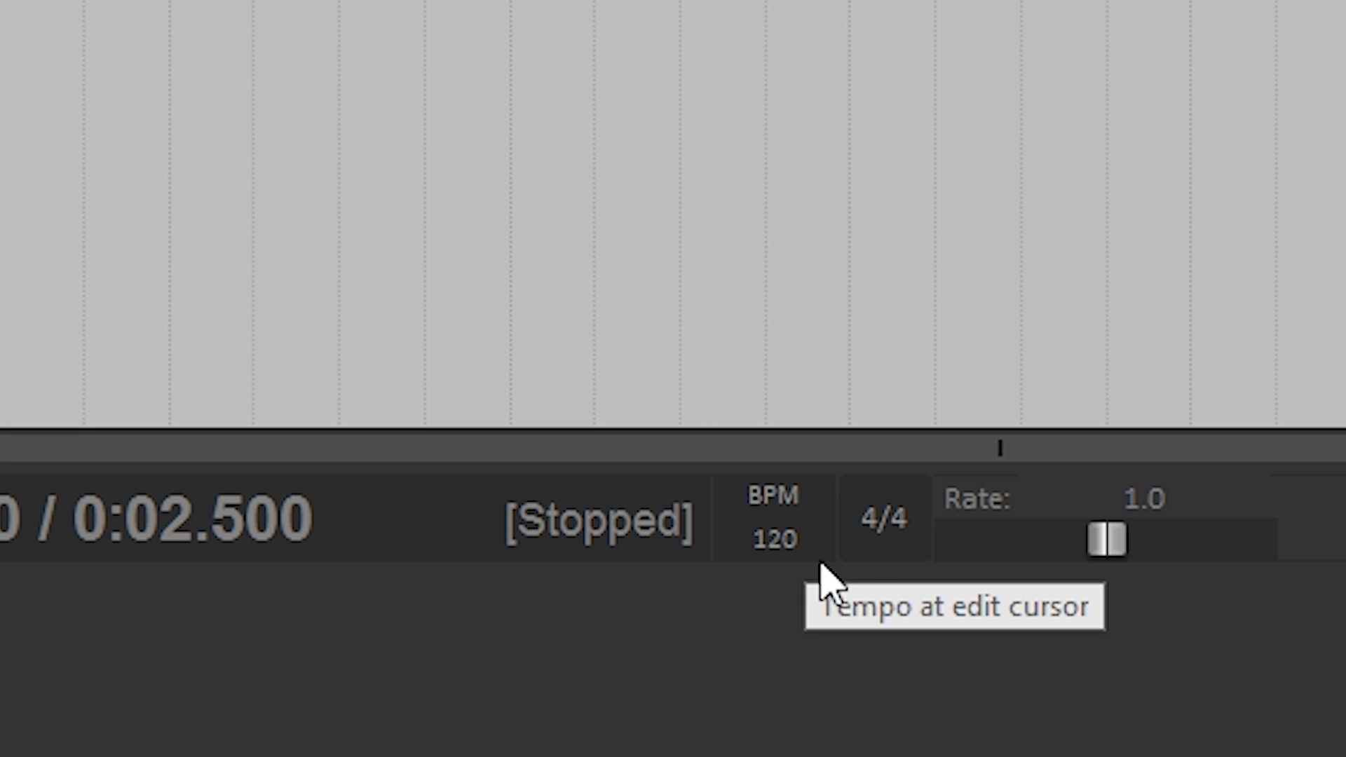
Set the project tempo to 100 BPM and play the progression at that speed.
click(781, 549)
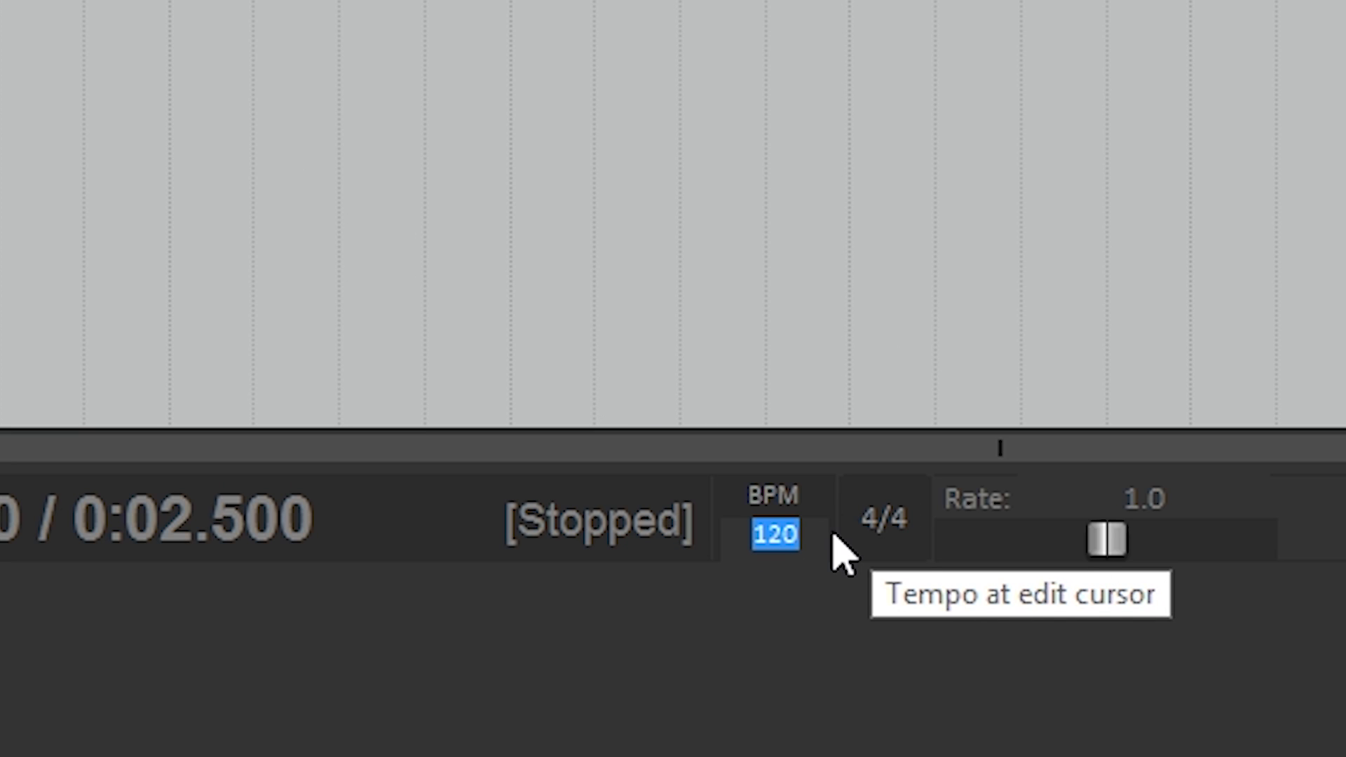
text(100)
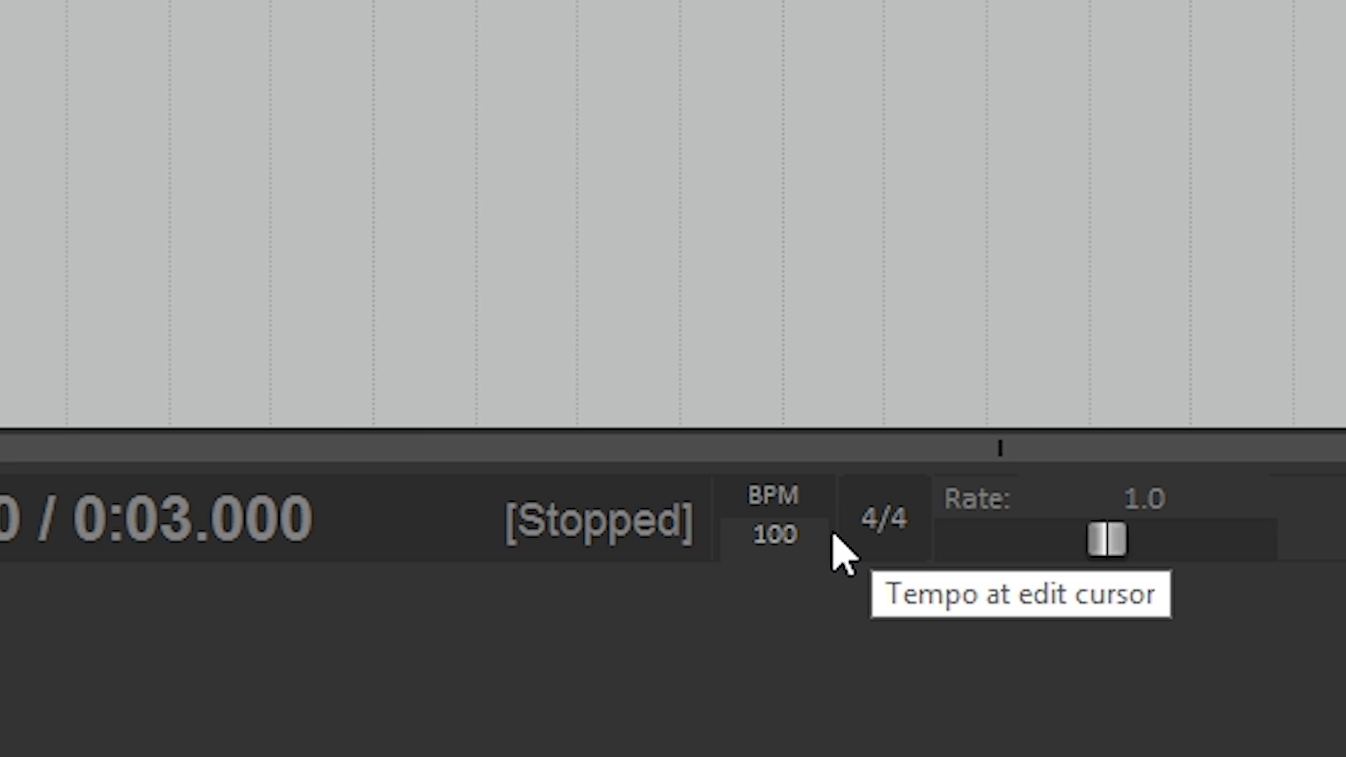
key(Return)
key(space)
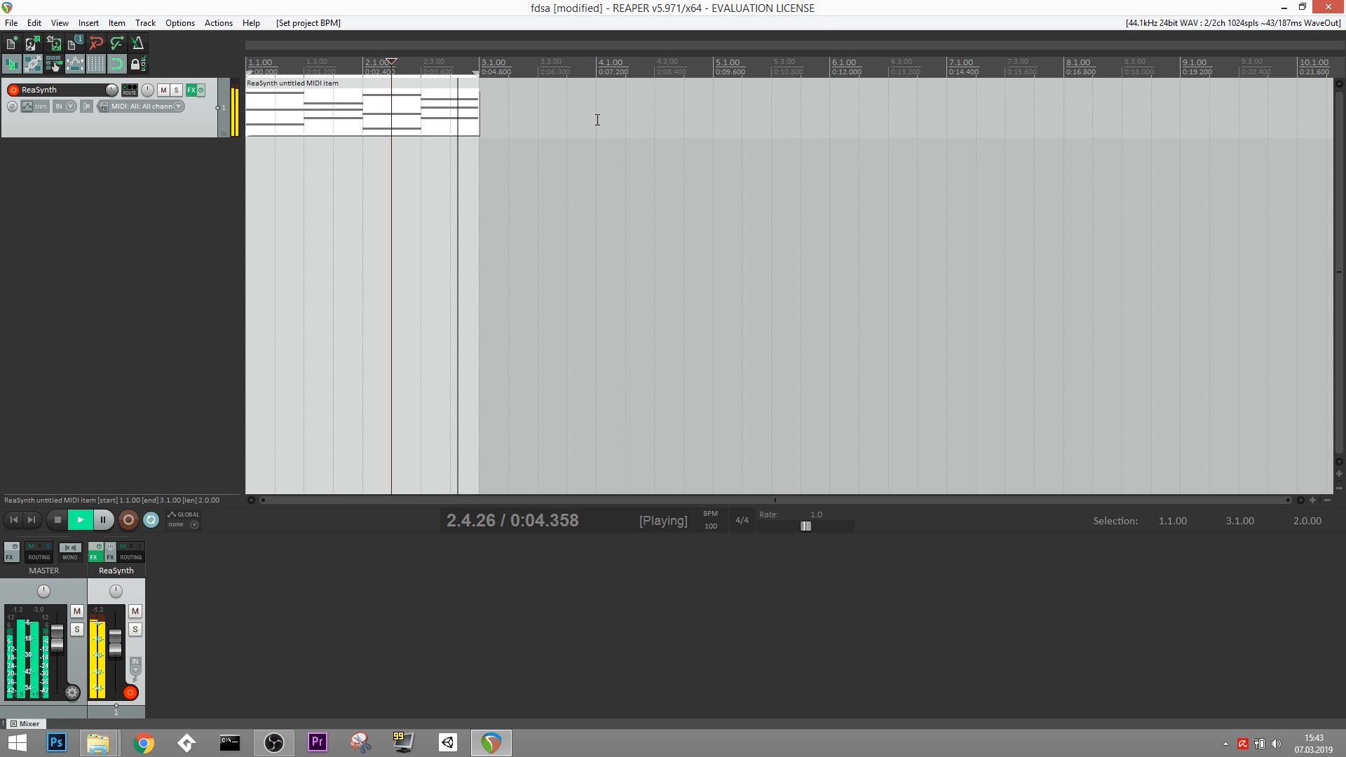
key(space)
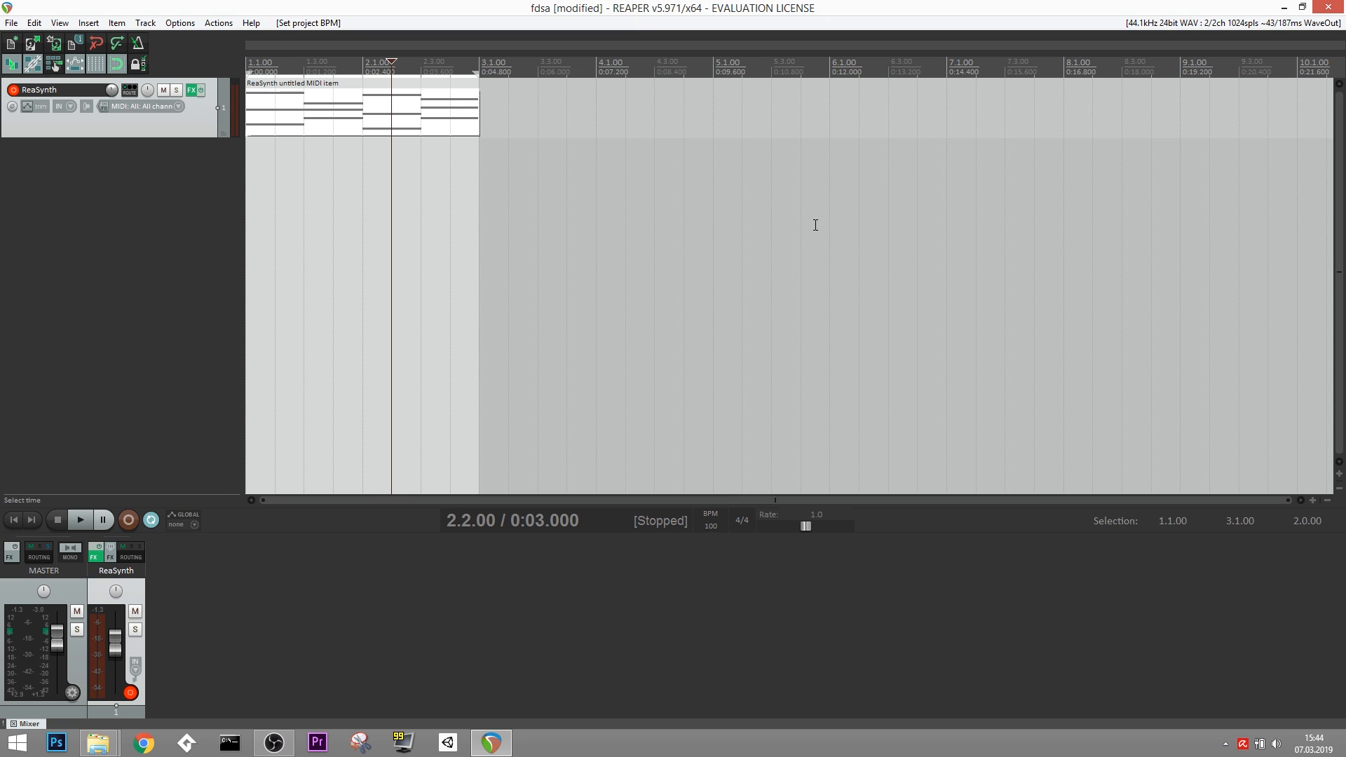
Insert Kontakt as a virtual instrument on a new track, decline the additional output tracks, and close its FX window.
click(11, 23)
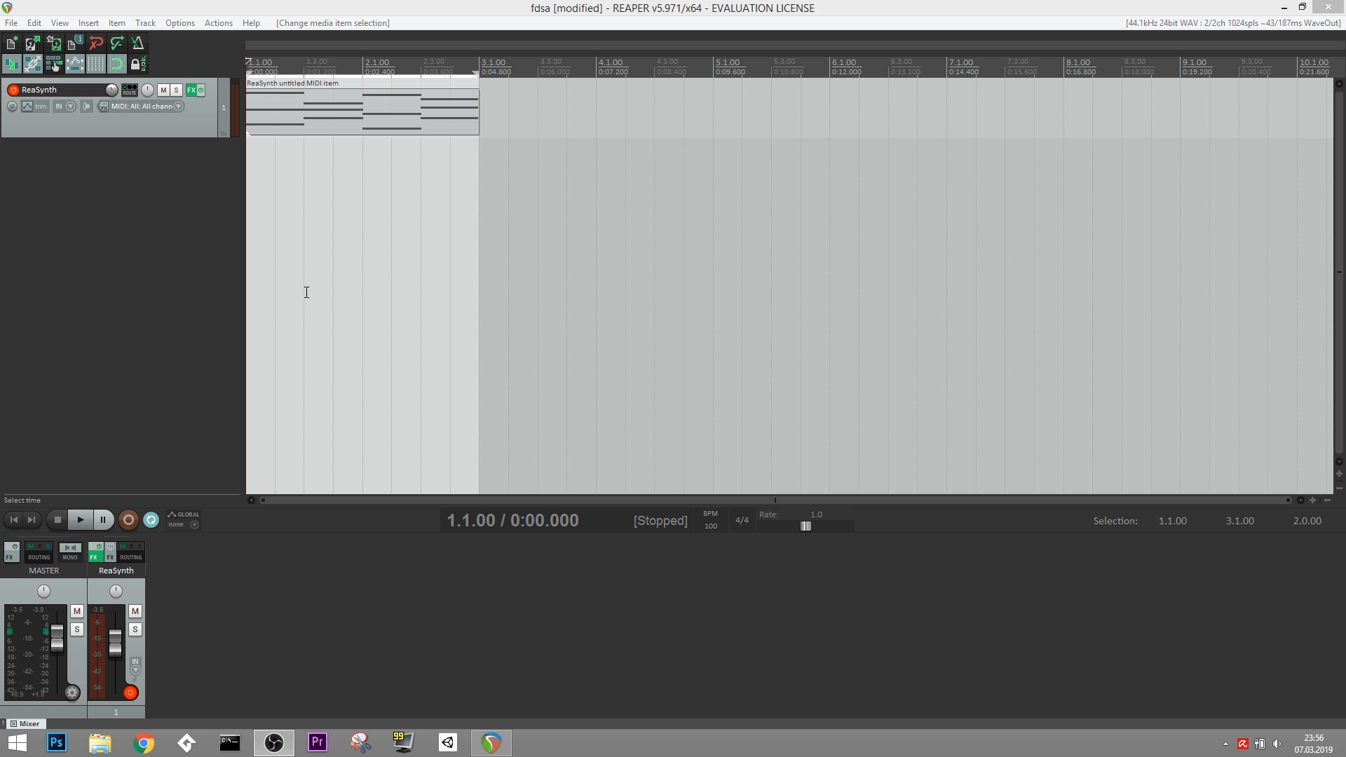
right_click(172, 187)
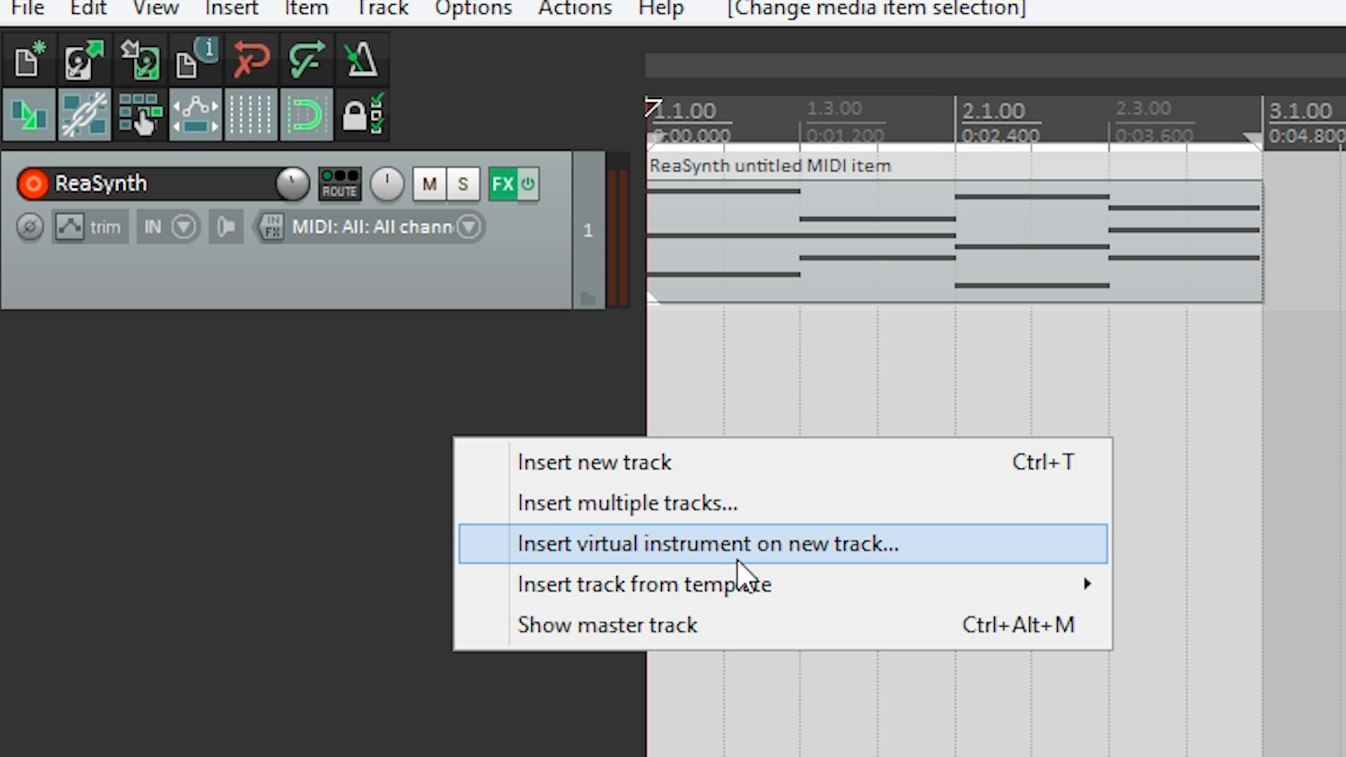
click(737, 560)
double_click(774, 169)
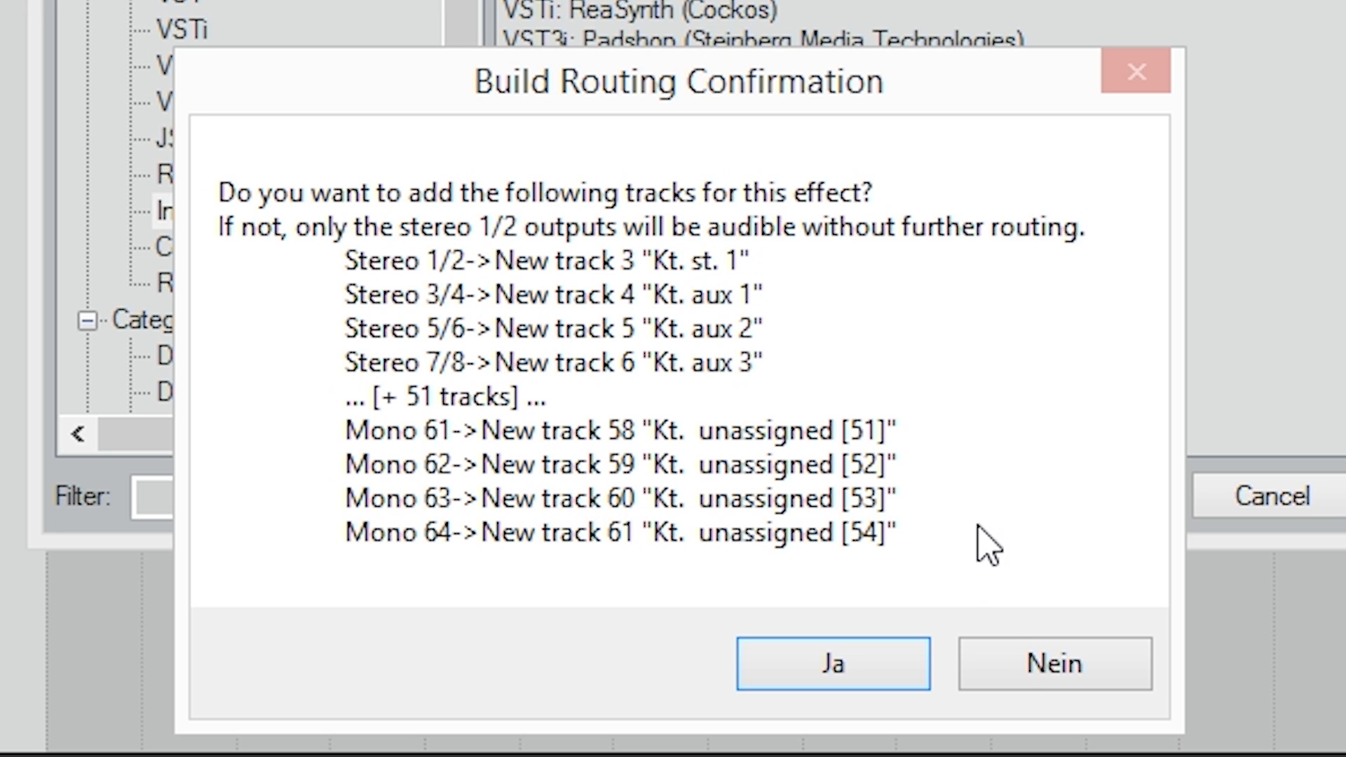
click(1069, 664)
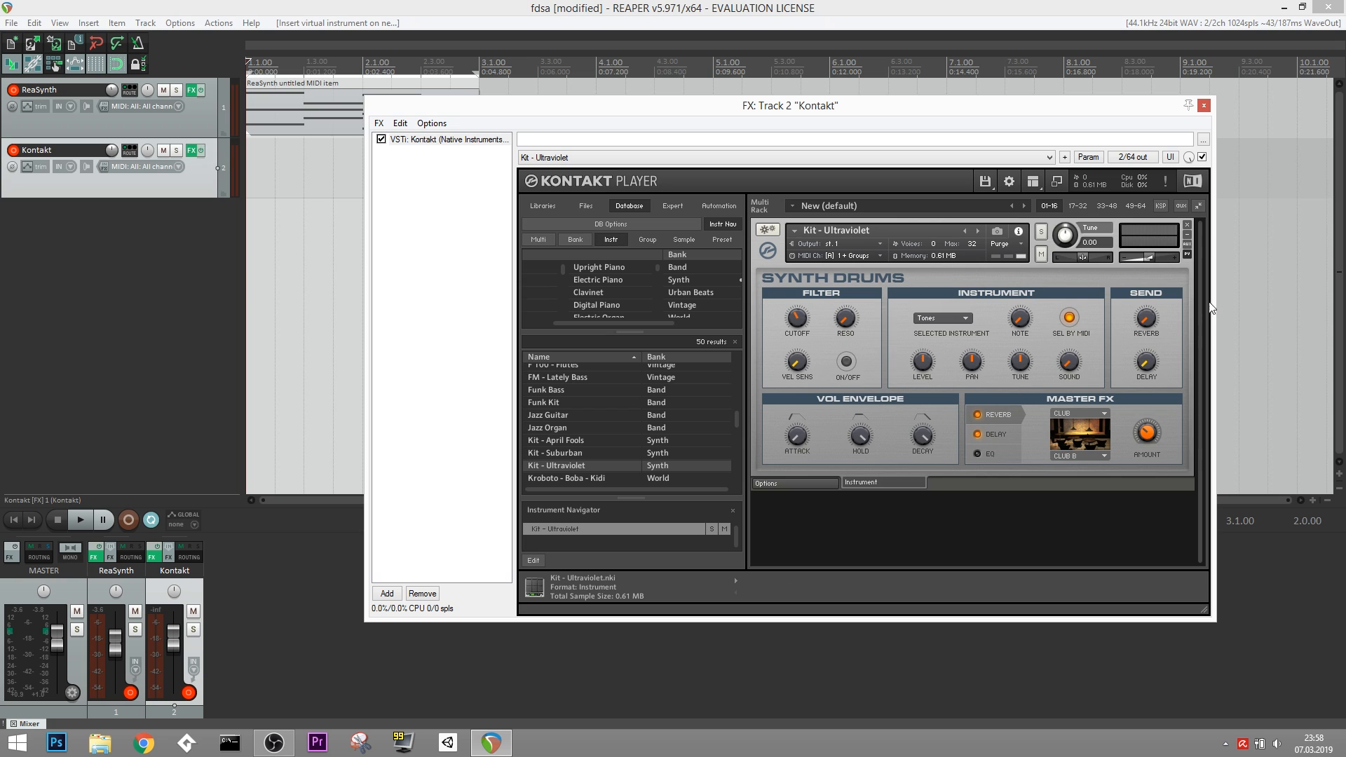
click(1203, 106)
Audition the Kontakt drum kit sounds on the piano-roll keys around C1 and C2 in the new MIDI item.
drag(340, 464, 342, 453)
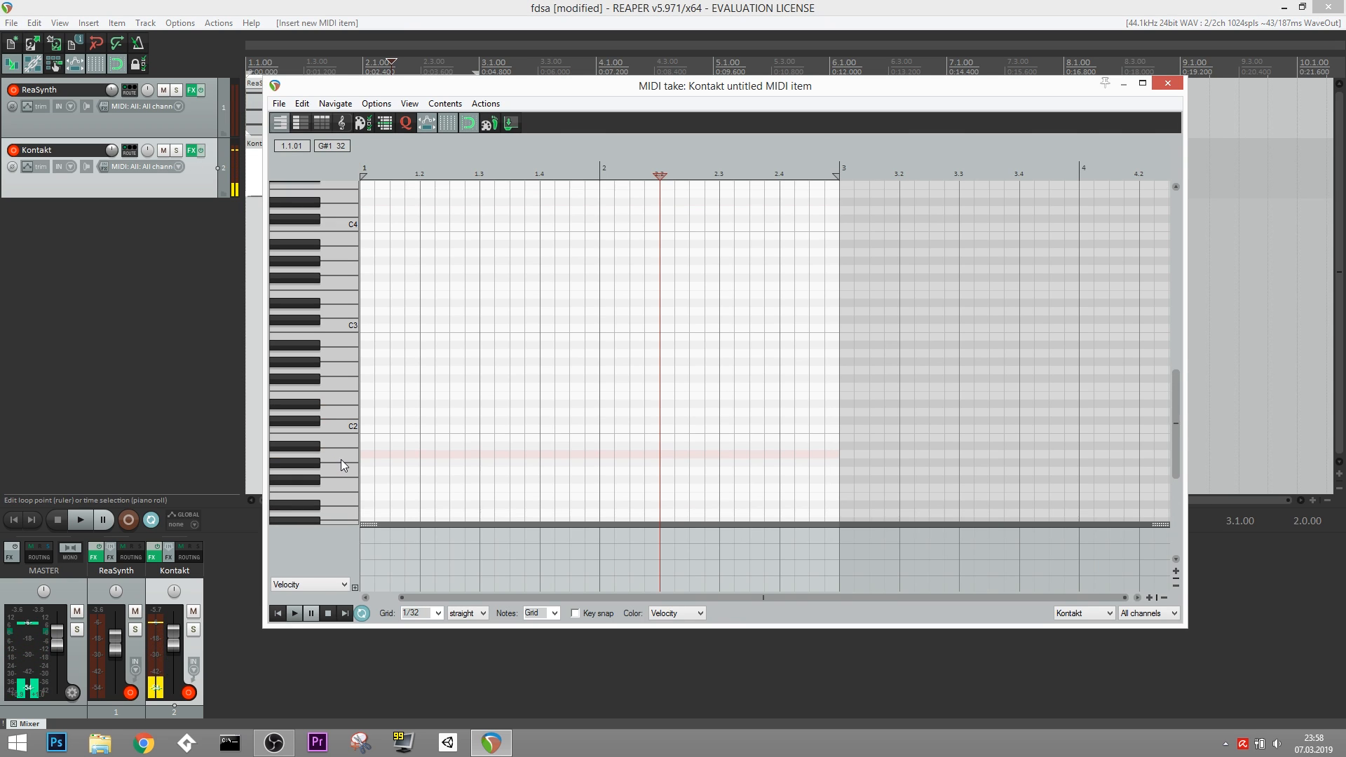
click(348, 408)
click(348, 407)
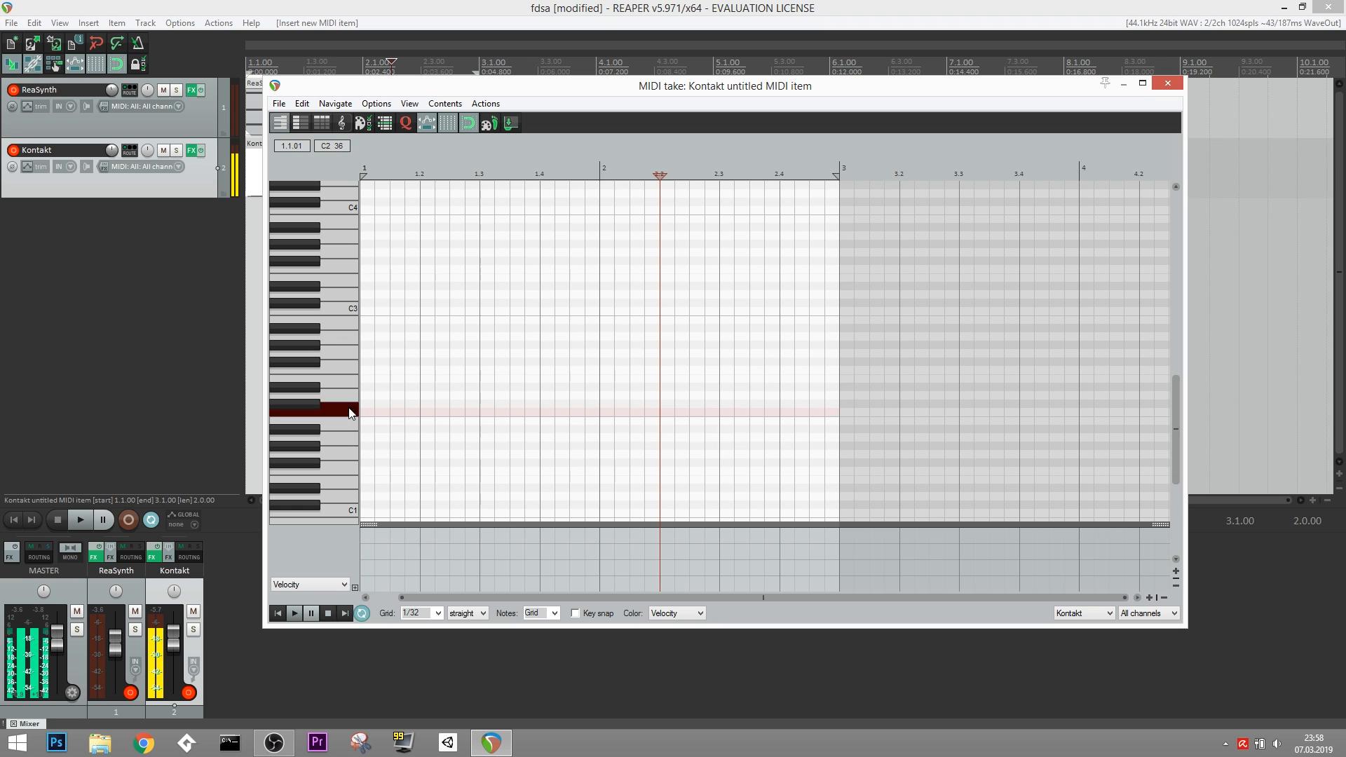
scroll(348, 406, down, 1)
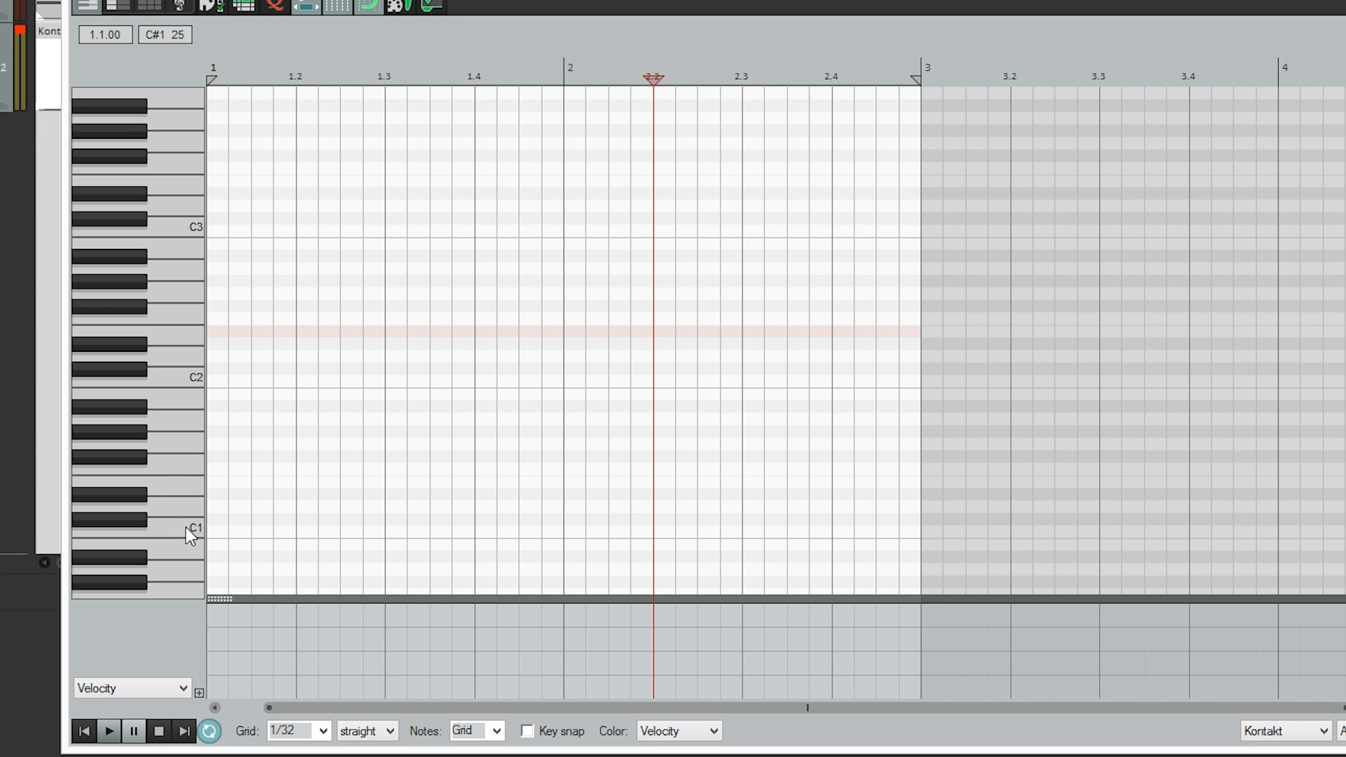
click(168, 524)
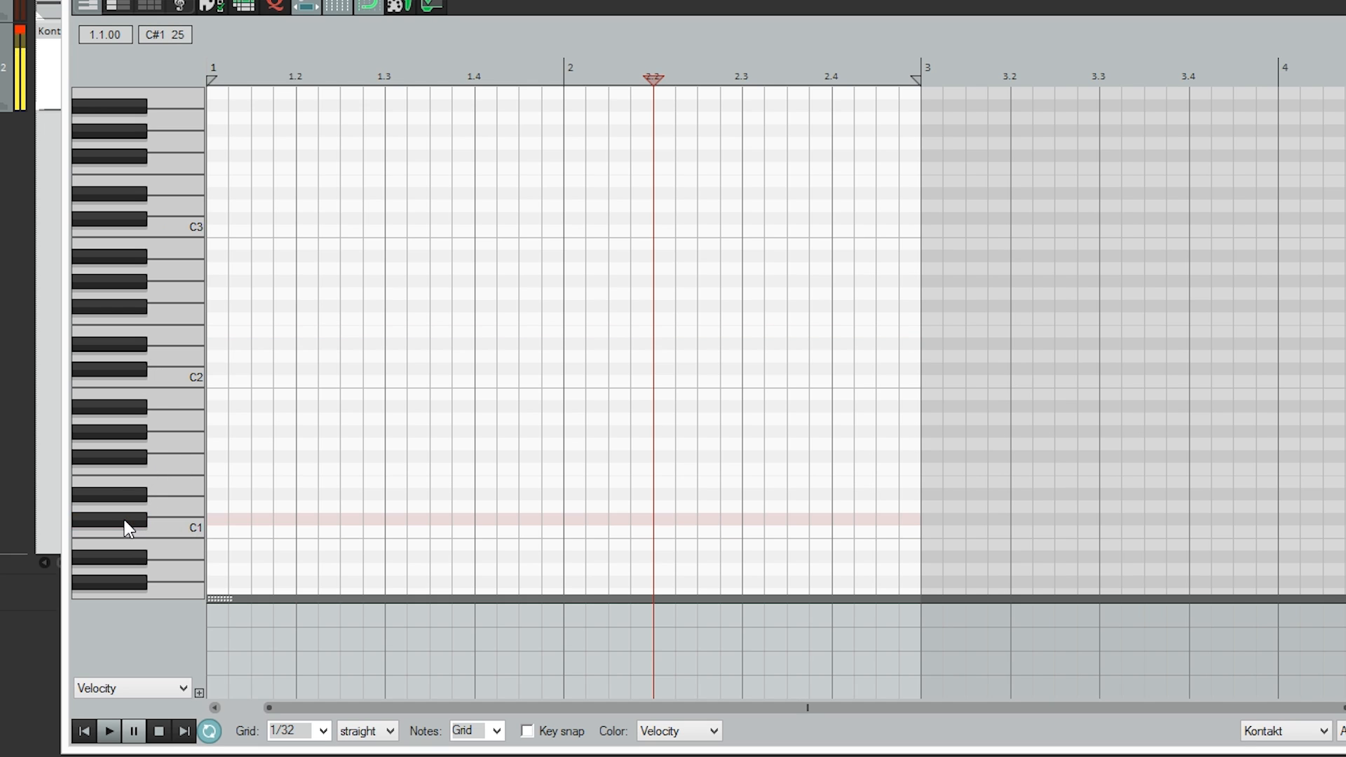
click(170, 436)
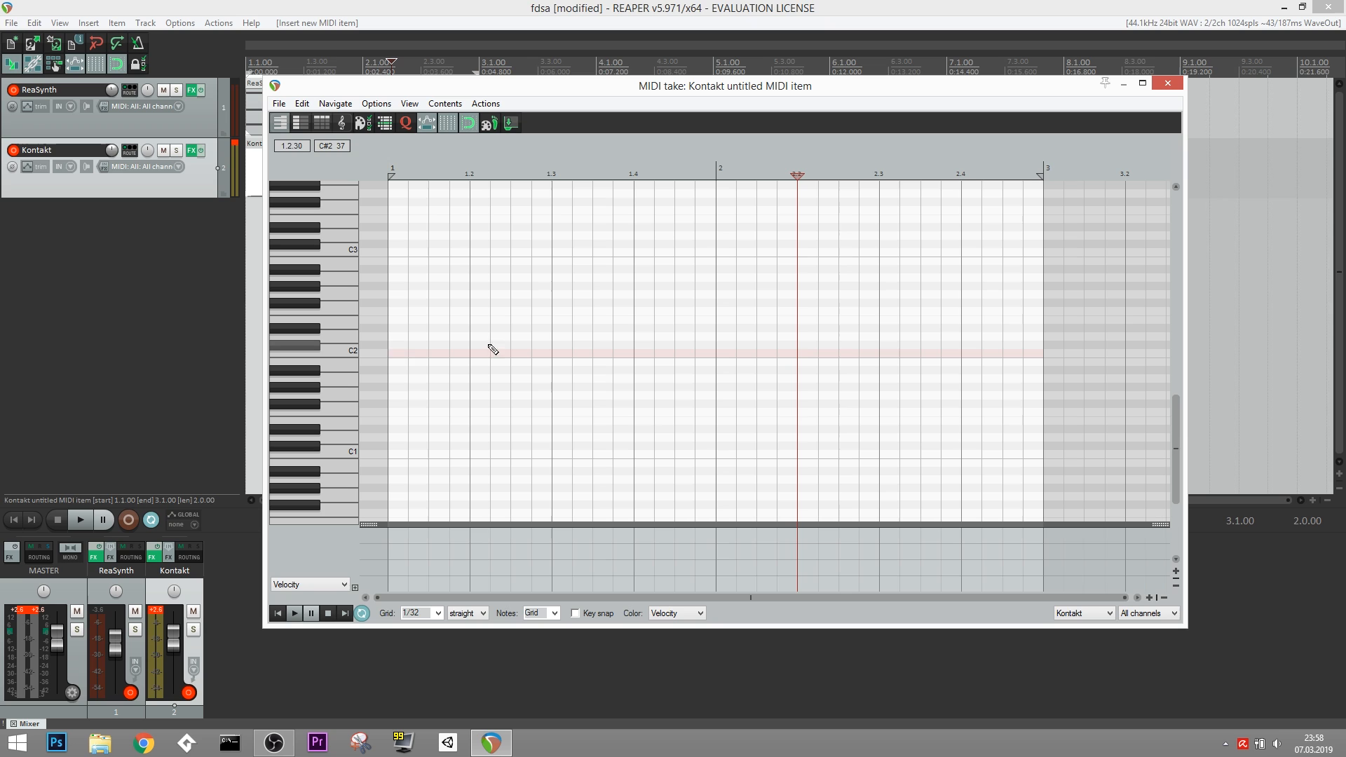
click(343, 351)
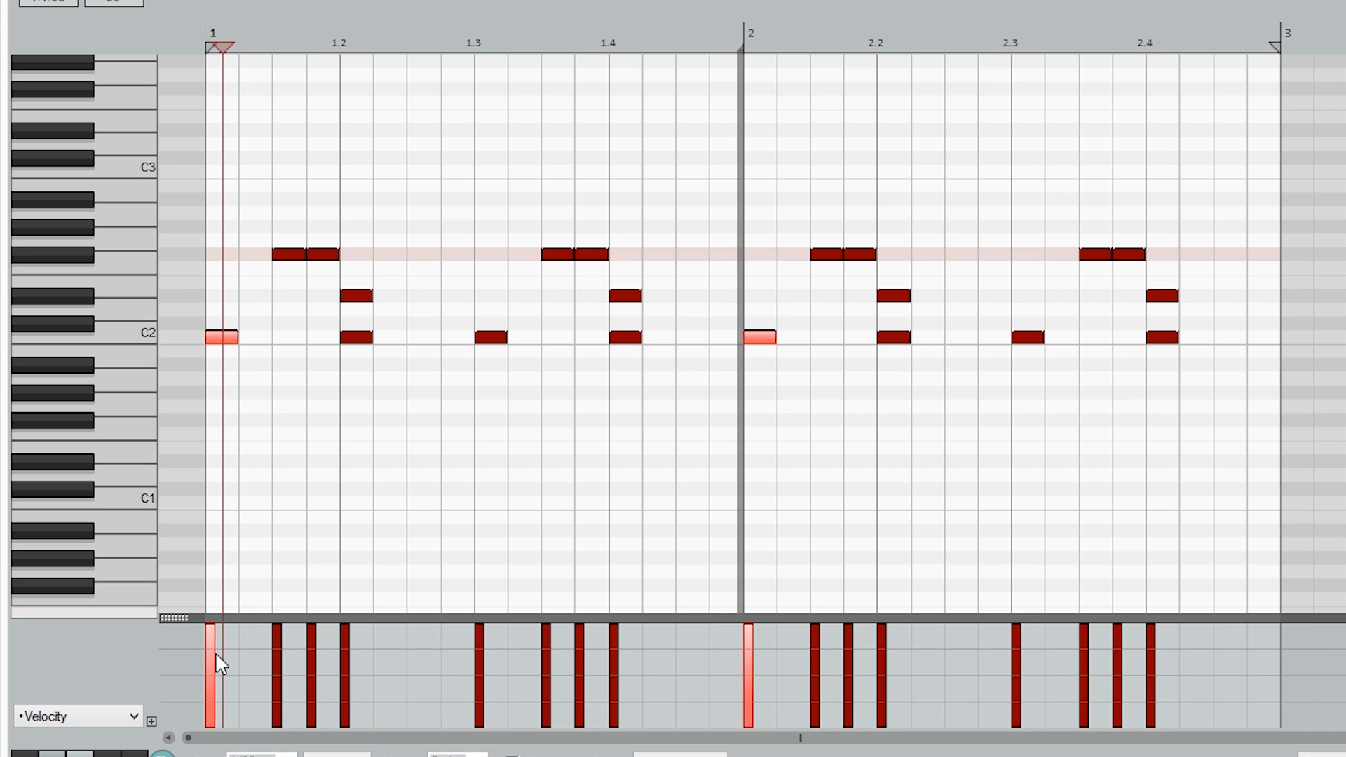
Lower the velocity of the F#2 hi-hat hit halfway between beats 1.3 and 1.4 and play the drum pattern.
drag(546, 684, 545, 738)
key(space)
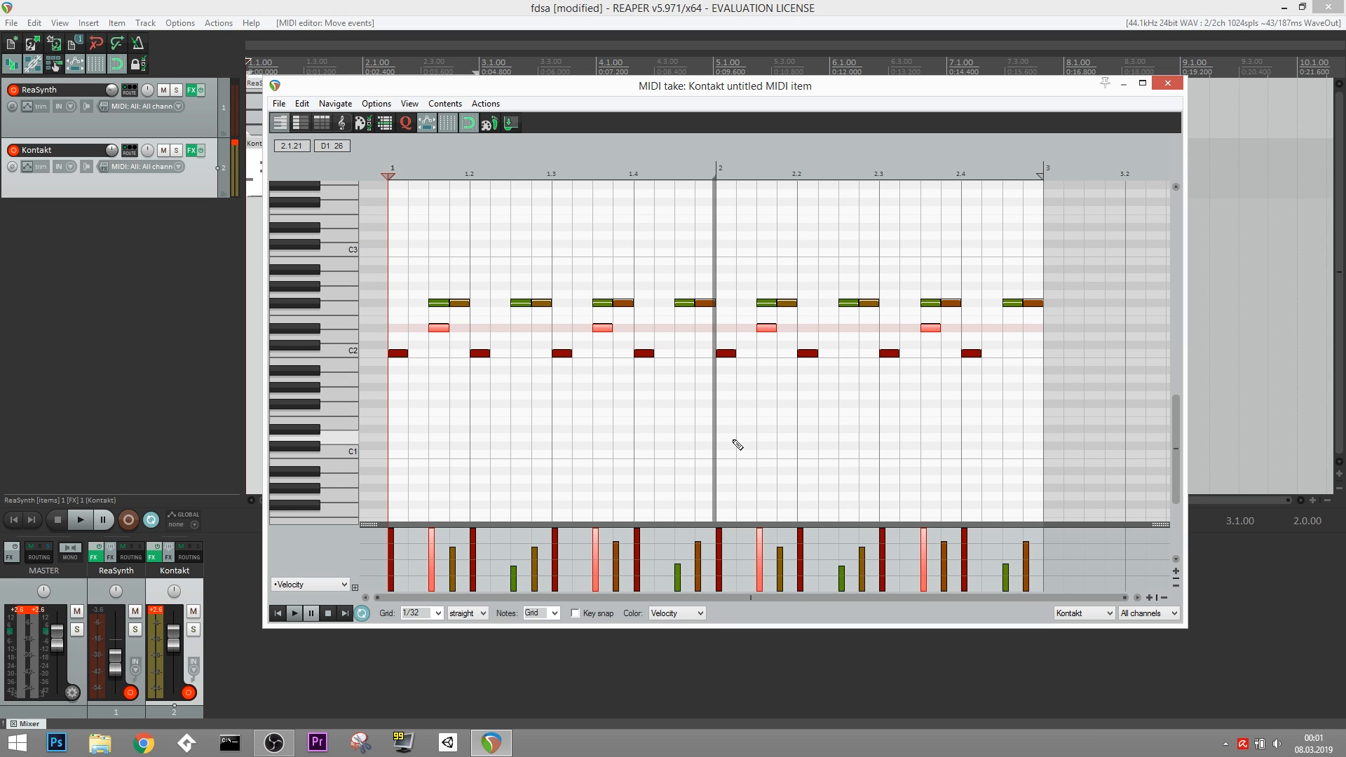
Undo the last snare move, copy snare hits to add extra drum hits between the beats, and play the pattern.
key(ctrl+z)
drag(480, 327, 437, 296)
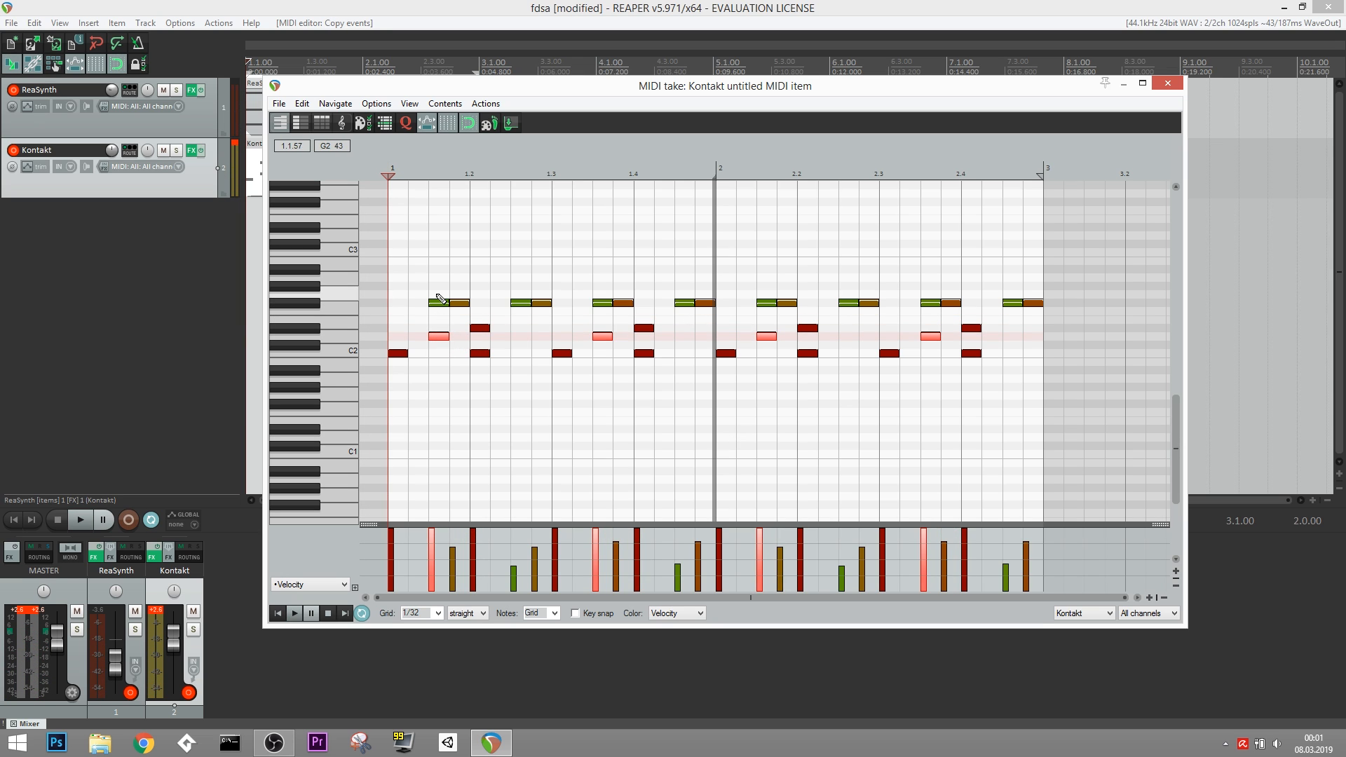
key(space)
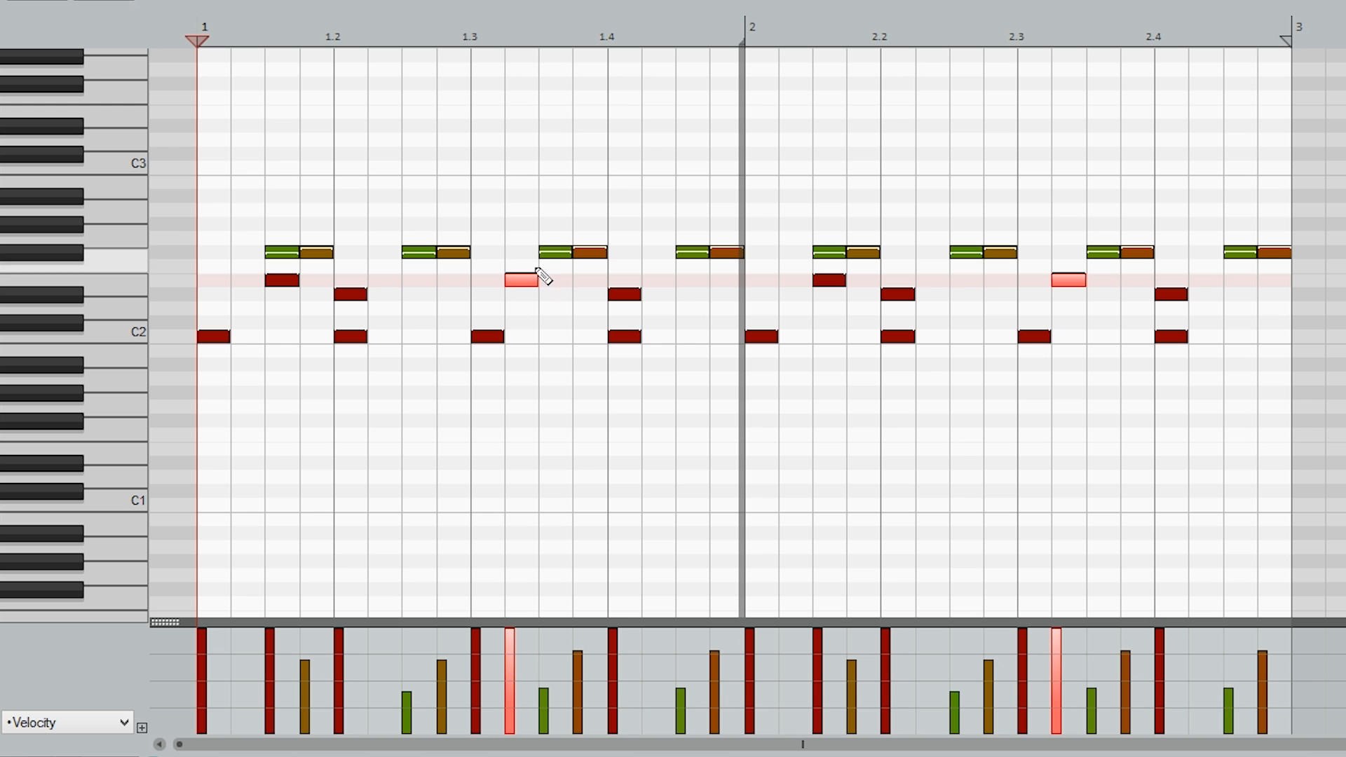
key(space)
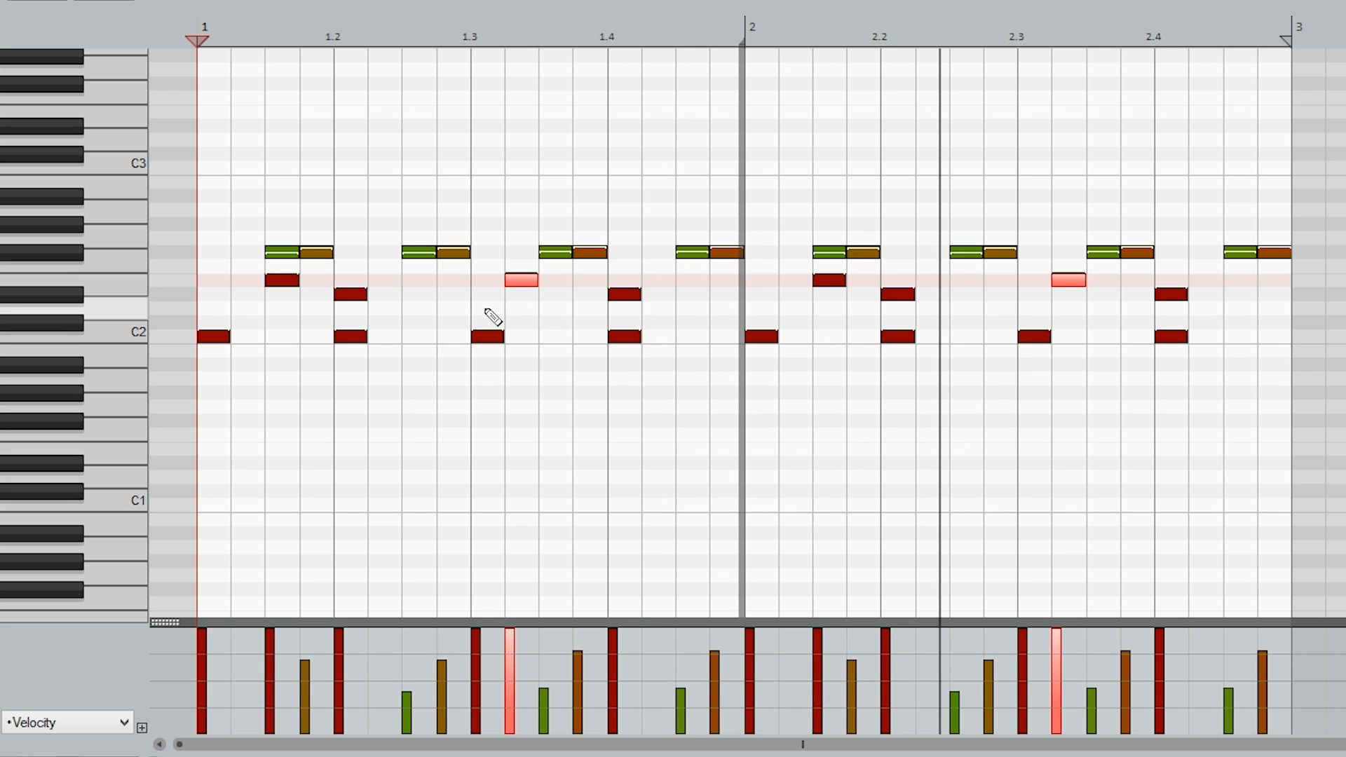
Play the drum pattern from bar 1 to hear its kick, snare and hi-hat layers, and select all the hi-hat notes.
key(space)
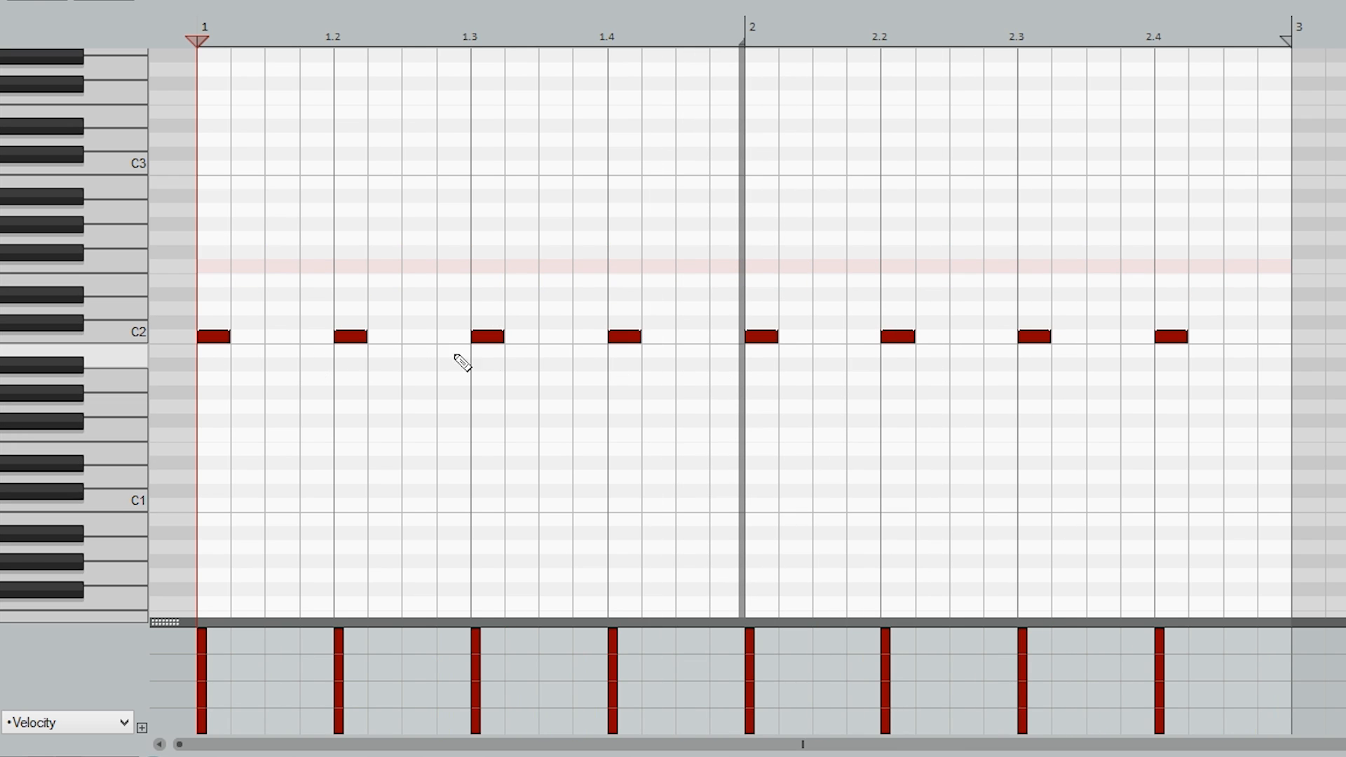
key(space)
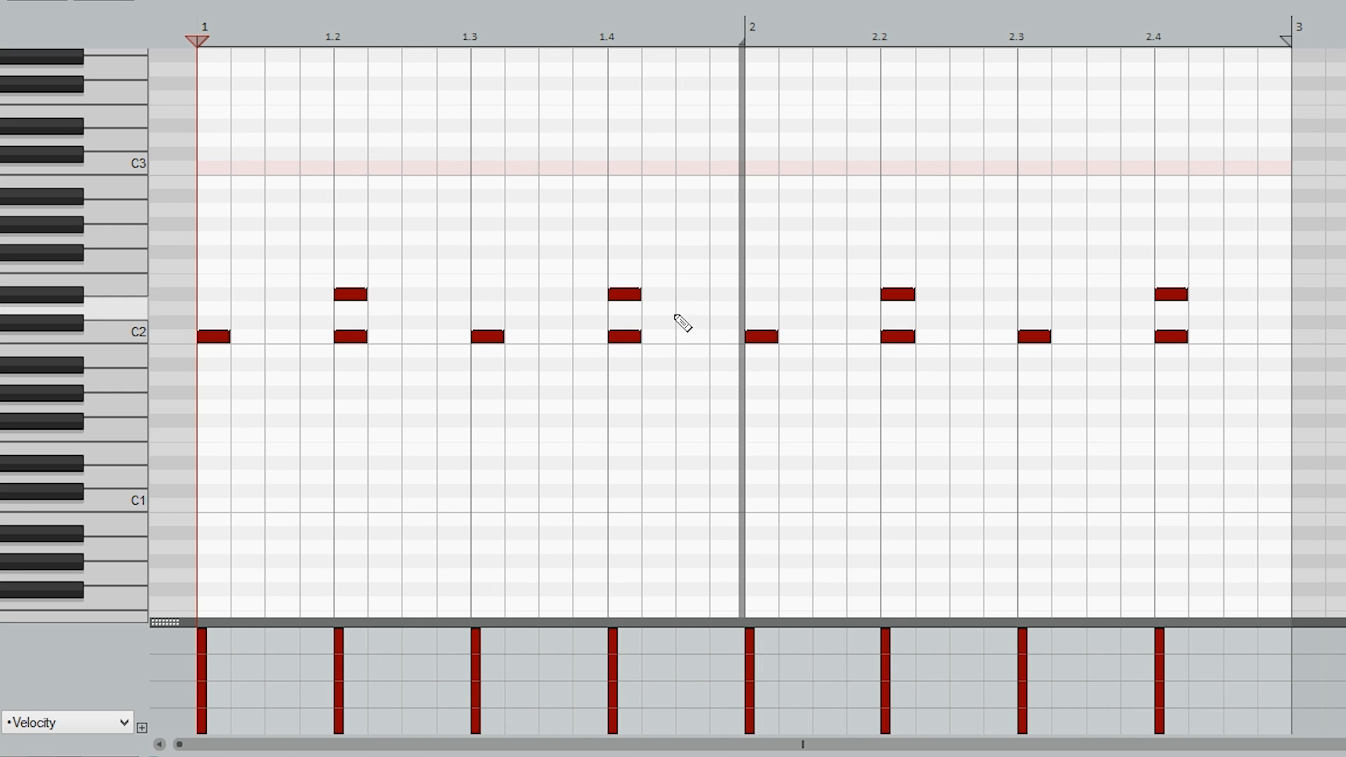
click(180, 31)
key(space)
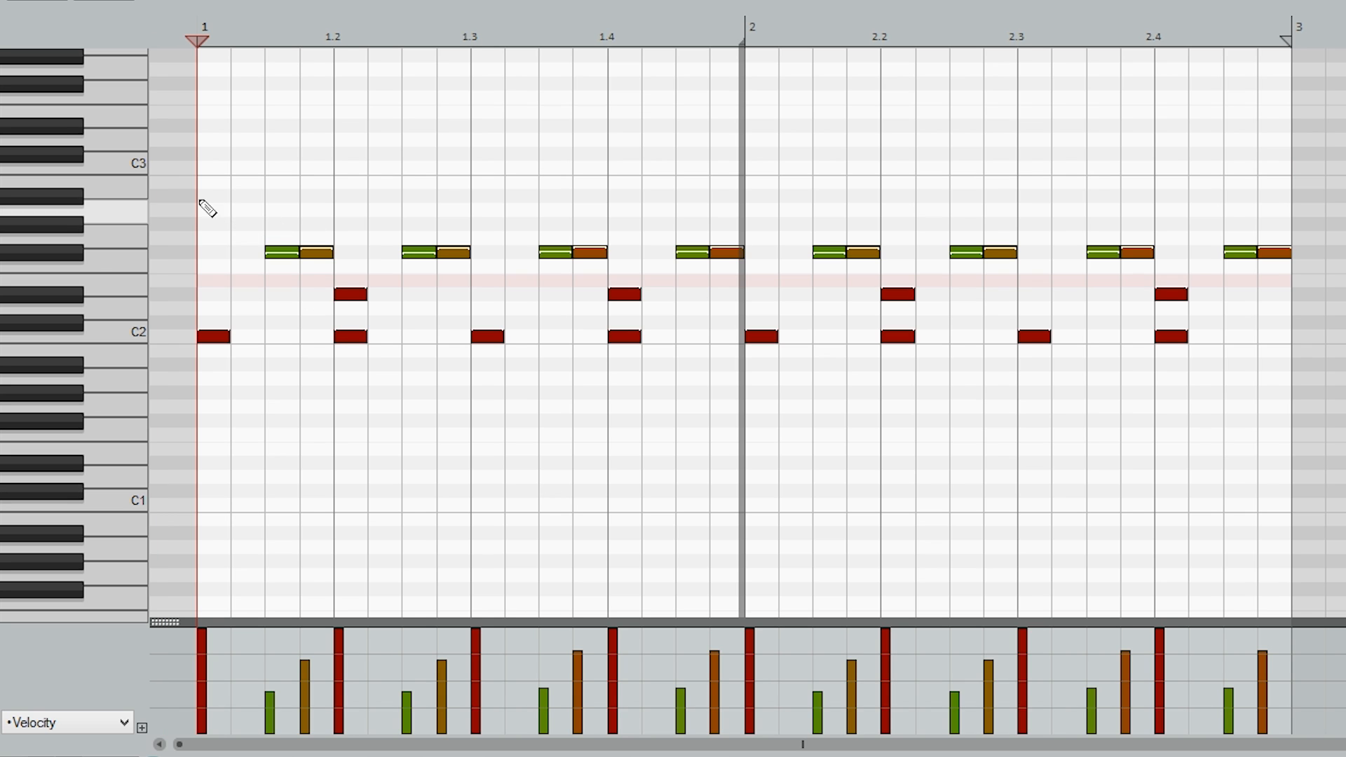
mouse_move(212, 195)
mouse_down()
mouse_move(1332, 229)
mouse_move(1343, 263)
mouse_up()
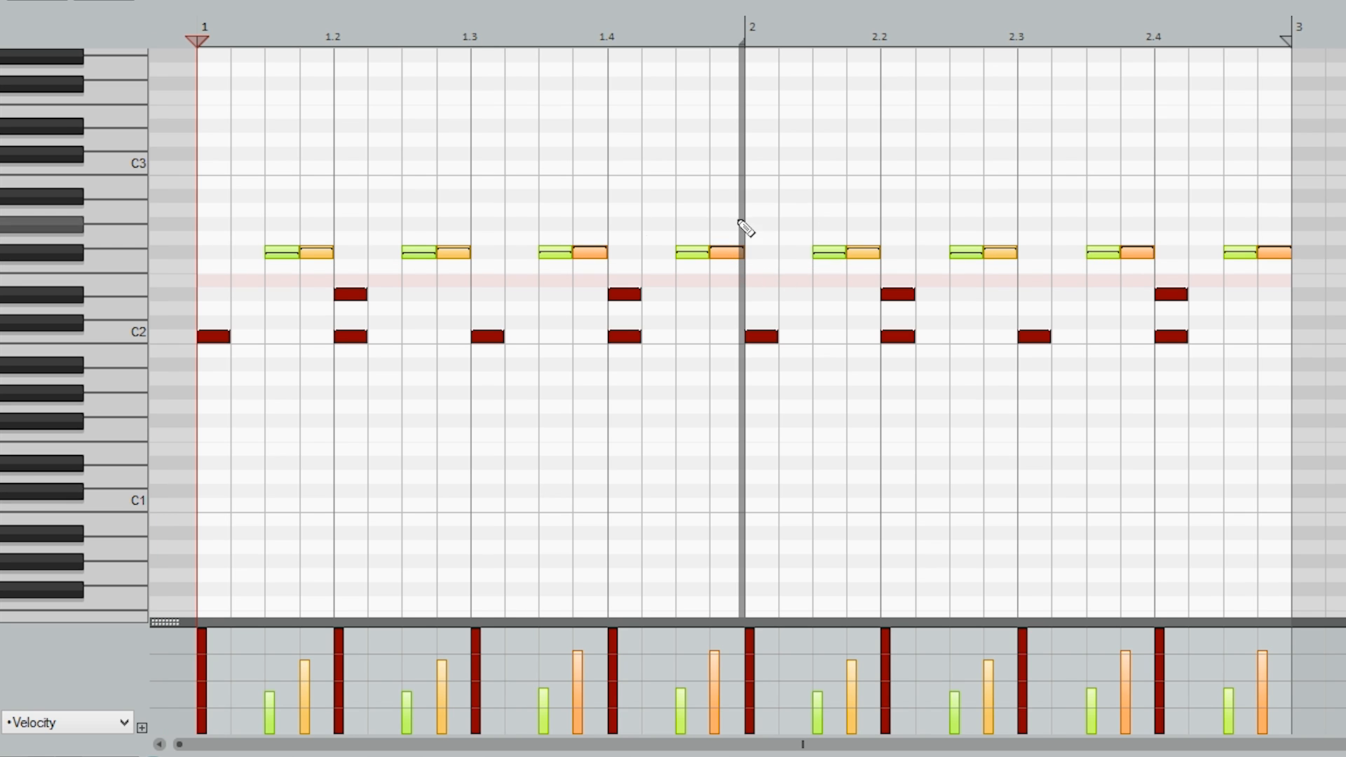
drag(187, 31, 180, 34)
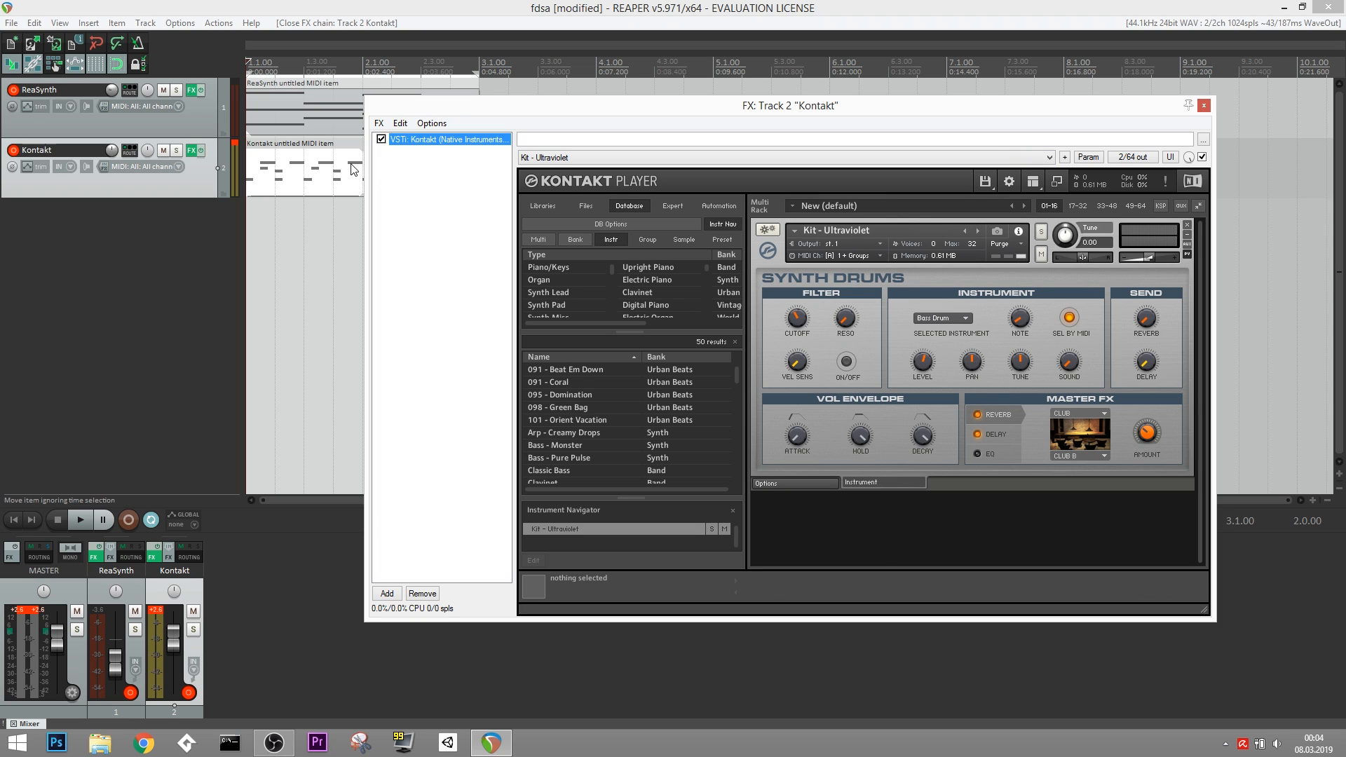
Play the loop while stepping through Kontakt's neighbouring instruments, and switch the drum kit to Street Knowledge Kit.
key(space)
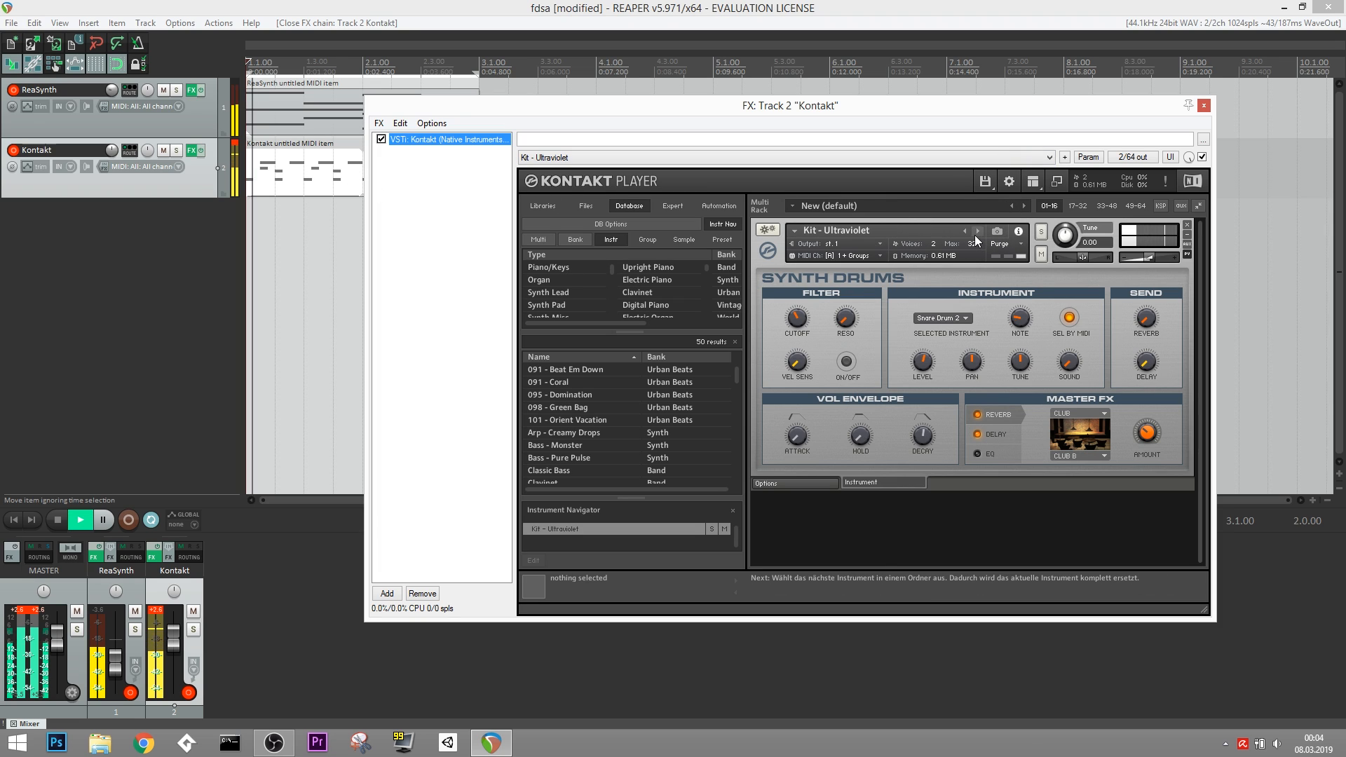
click(977, 230)
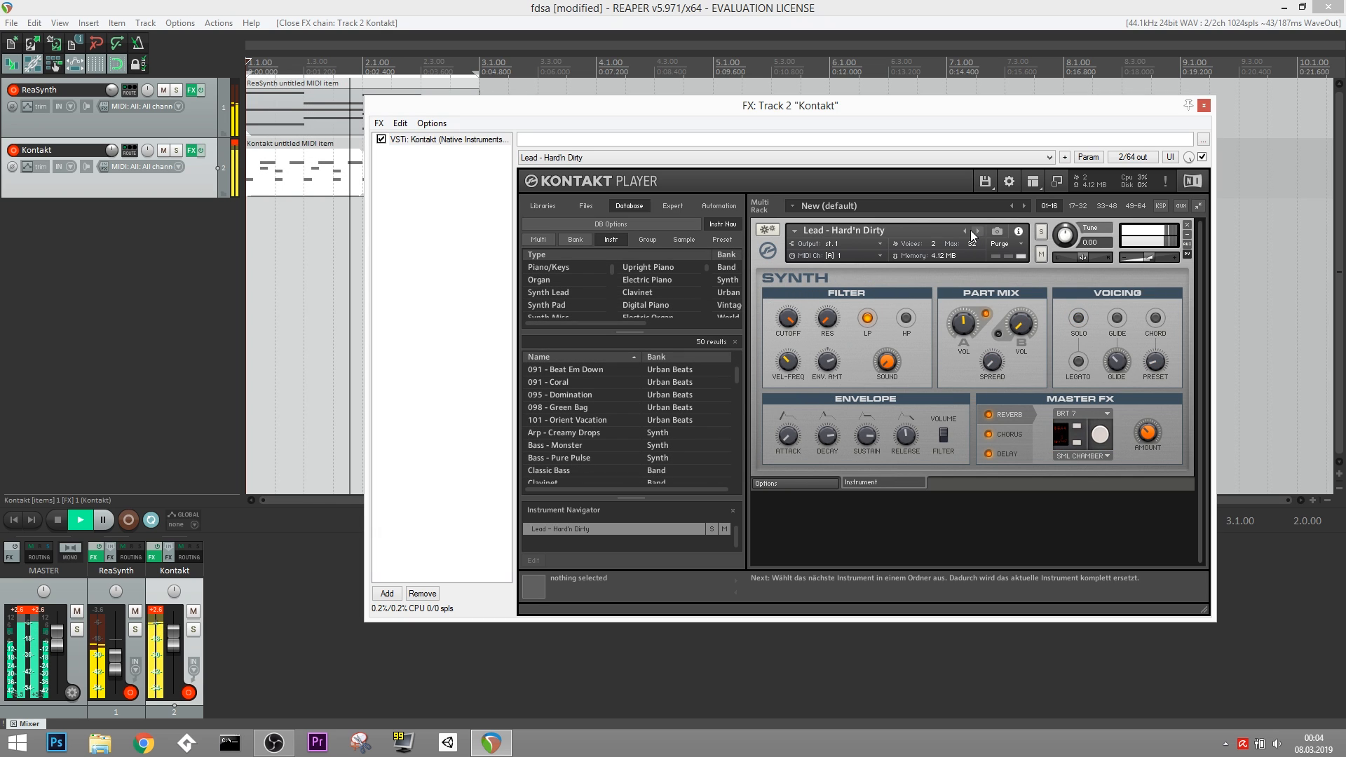
click(964, 232)
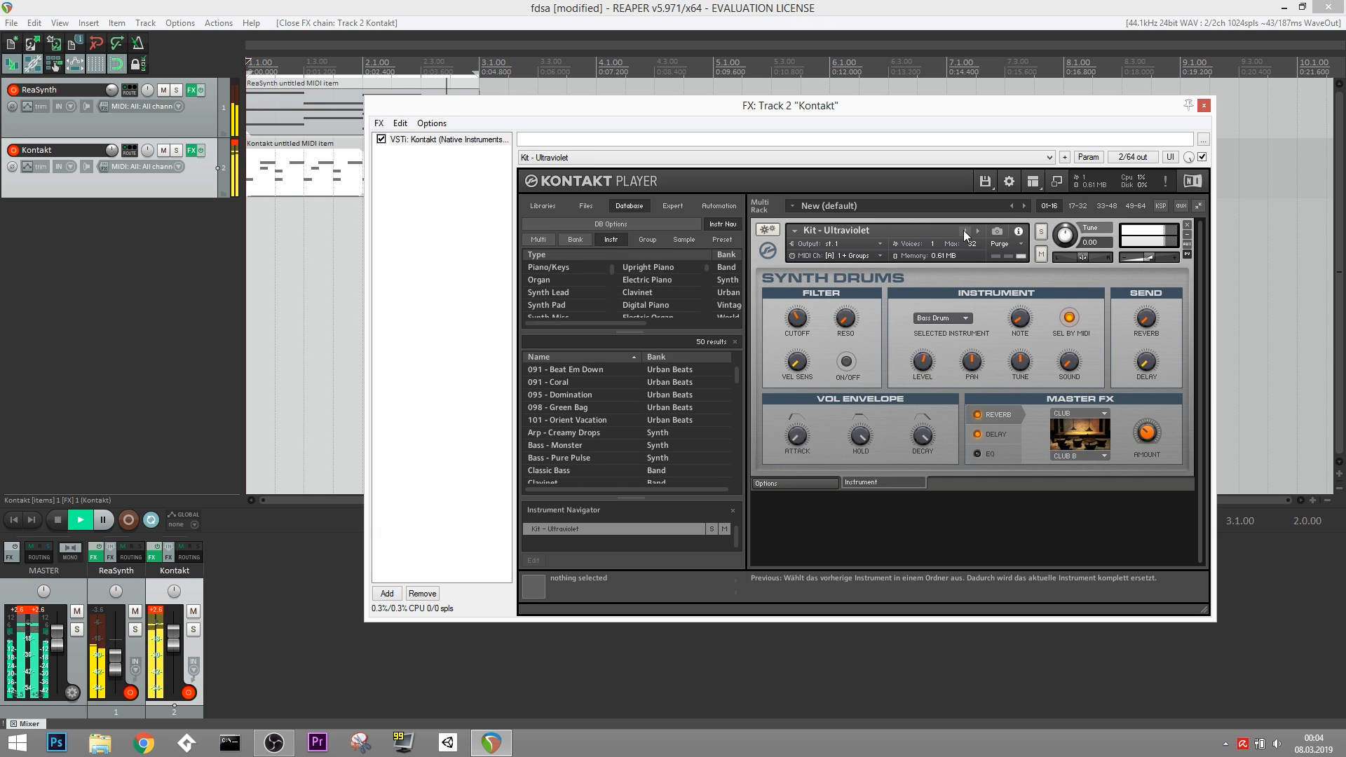
click(965, 232)
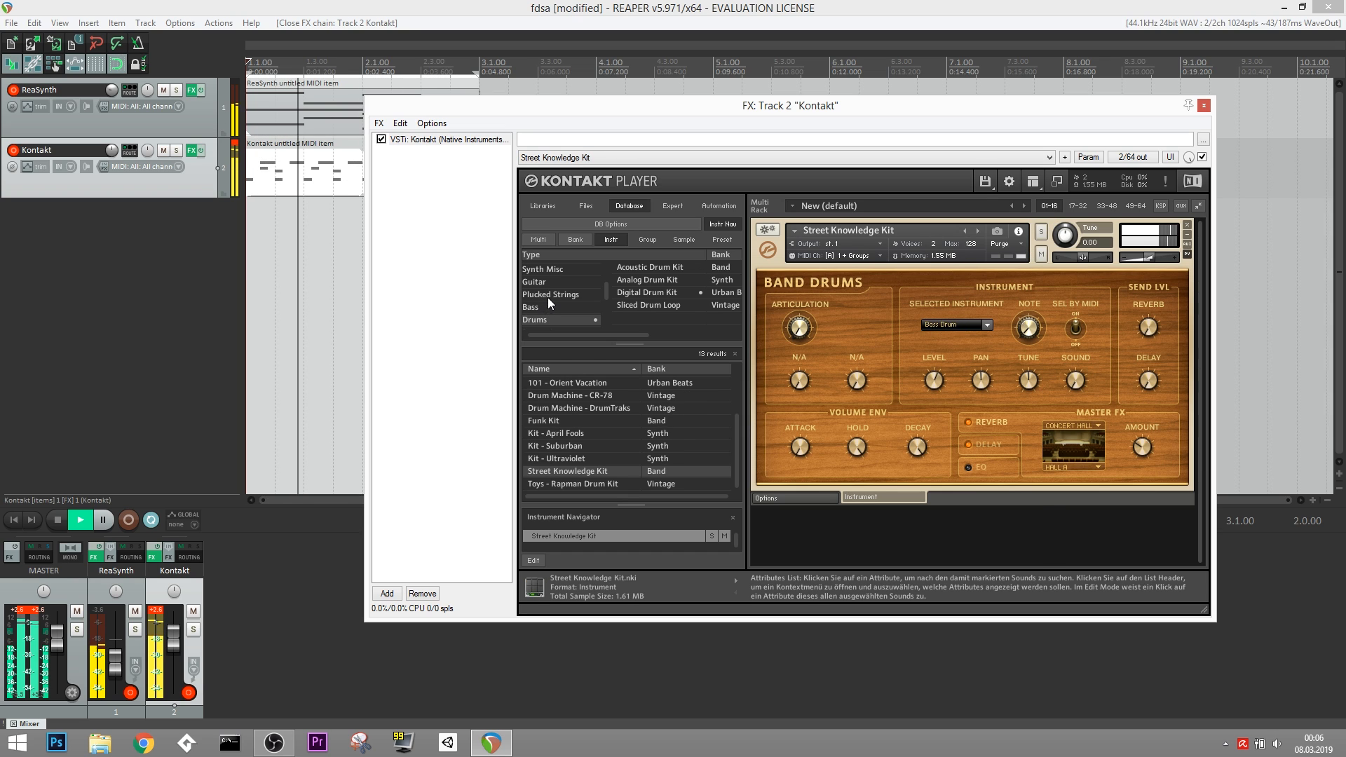
Insert Reaktor 6 as a virtual instrument on a new track, copy the ReaSynth chord item onto it and play the loop.
right_click(116, 254)
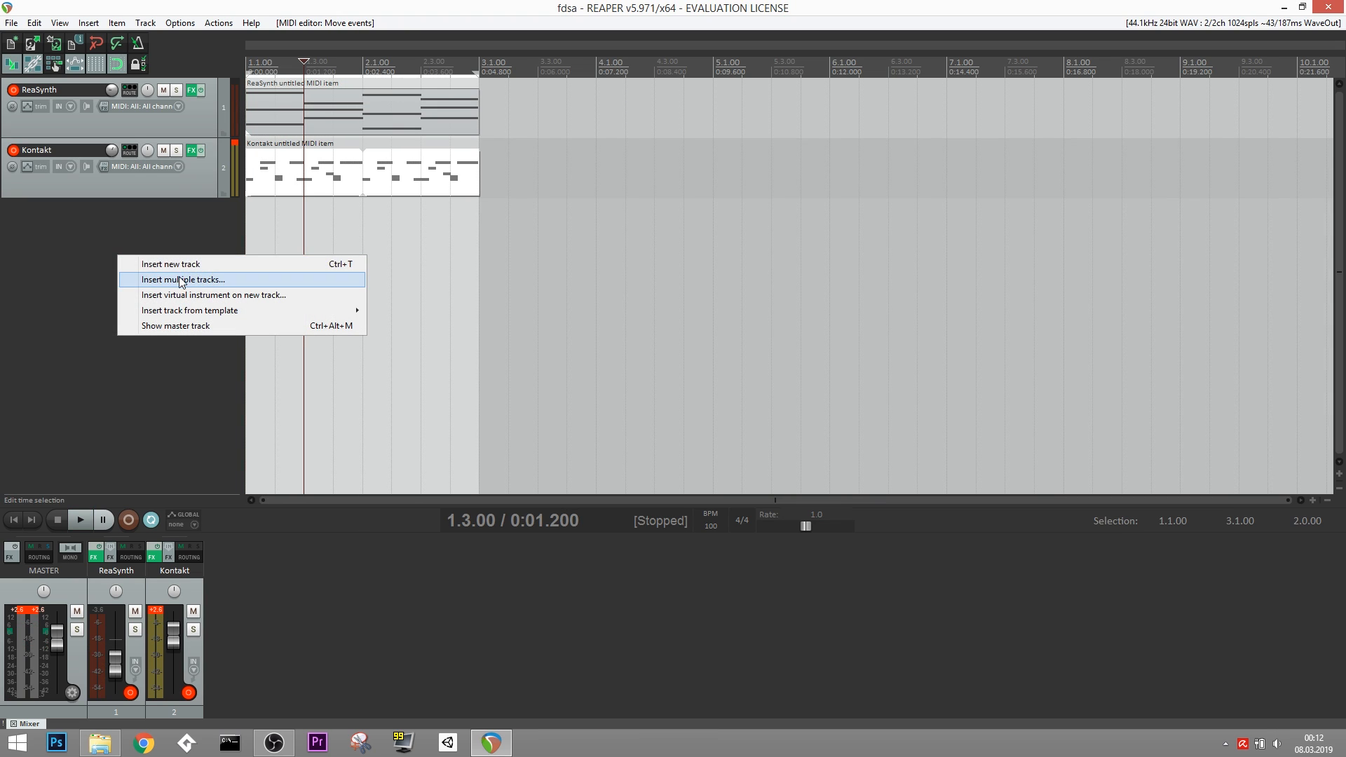
click(188, 294)
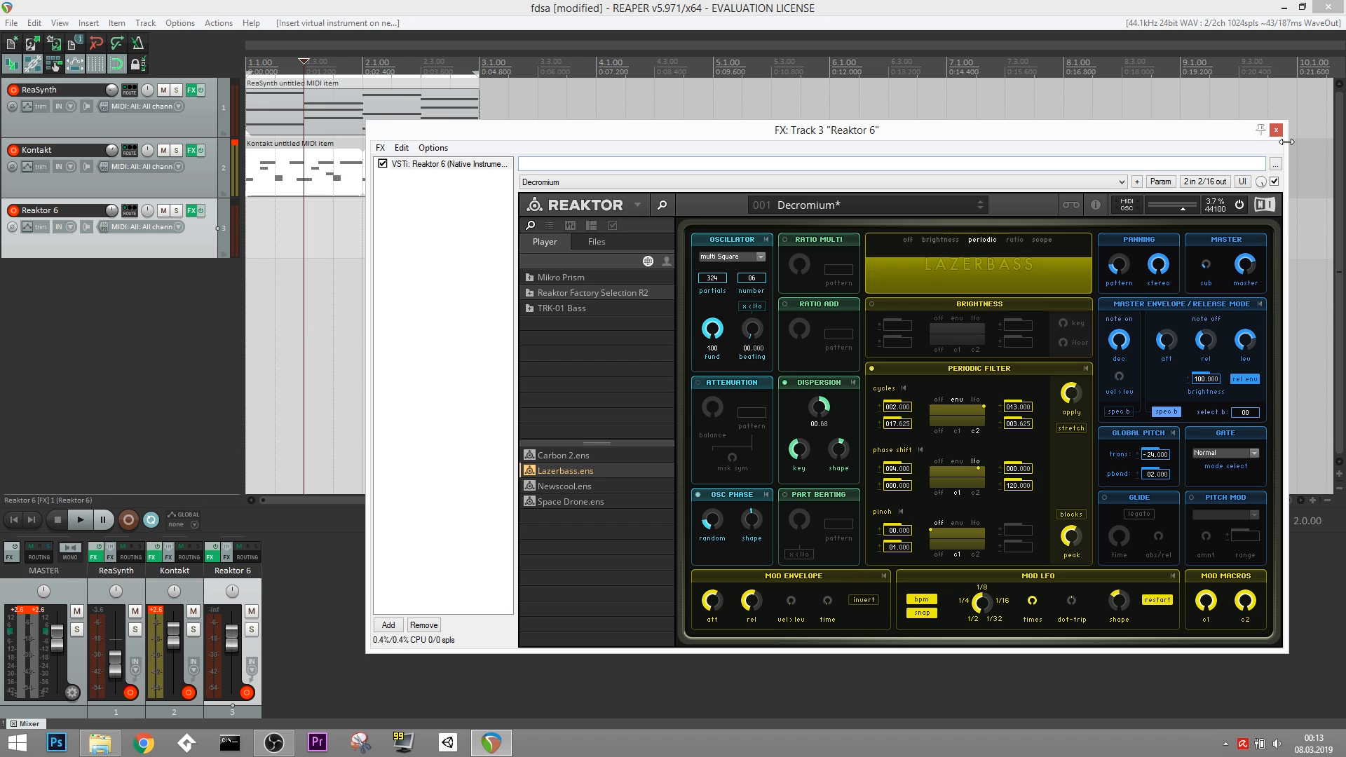
click(1276, 131)
drag(321, 112, 369, 210)
key(space)
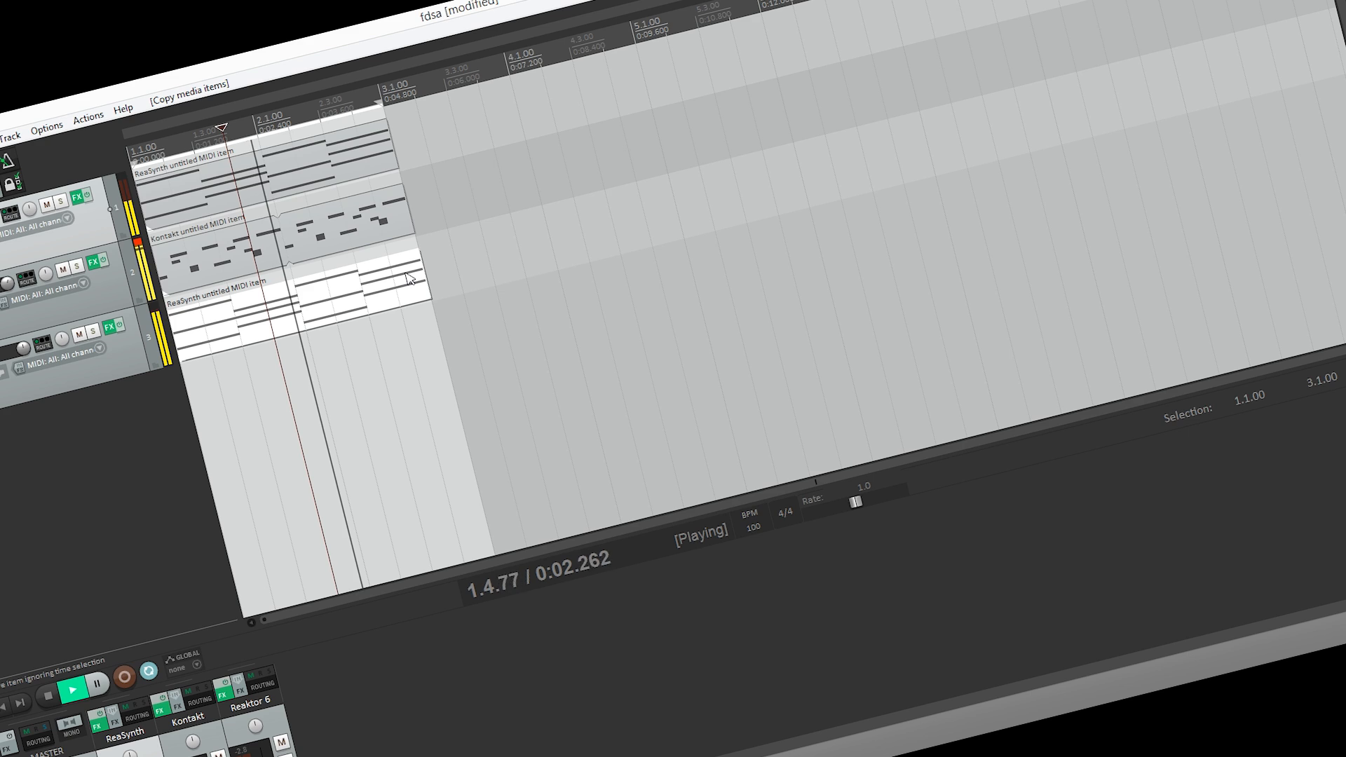
Open the copied item in the MIDI editor and reduce its first three chords to the single bass notes A2, C3 and G2.
double_click(390, 280)
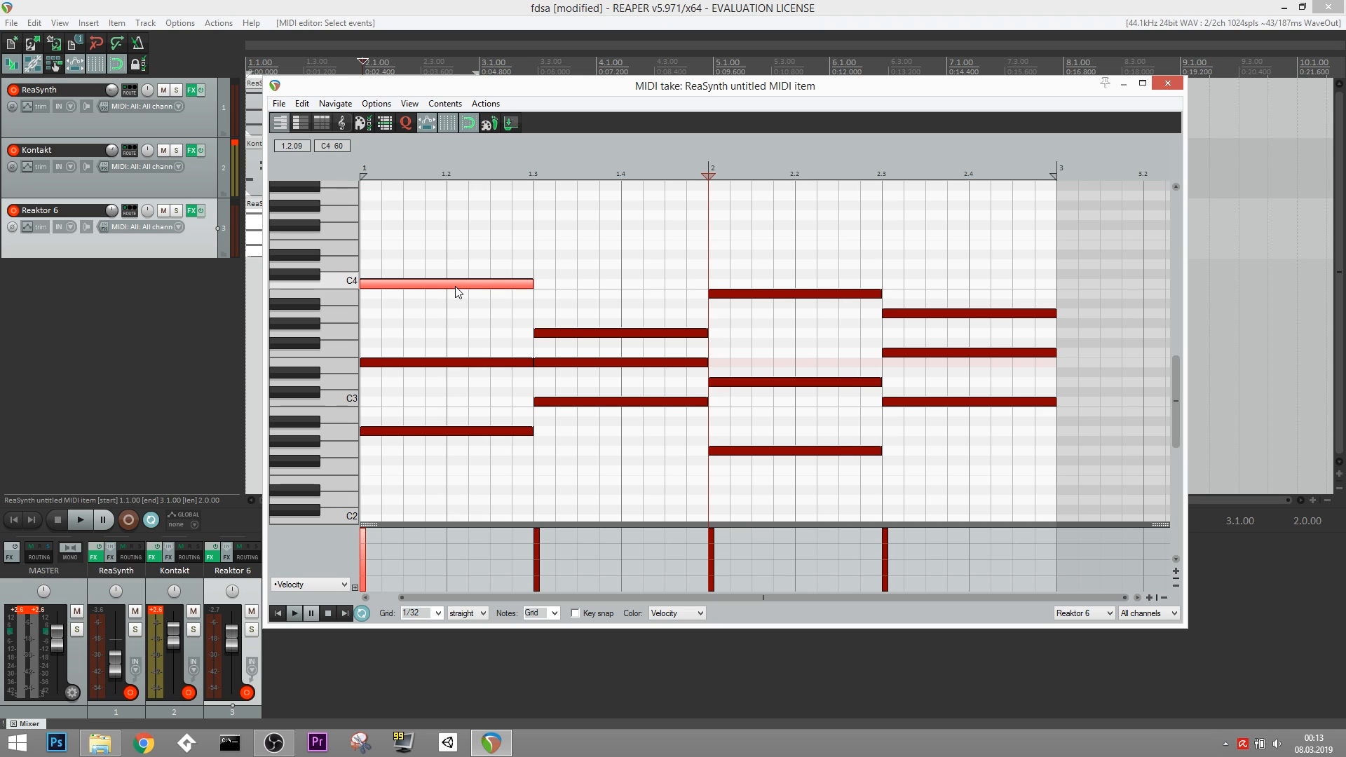
drag(456, 291, 446, 411)
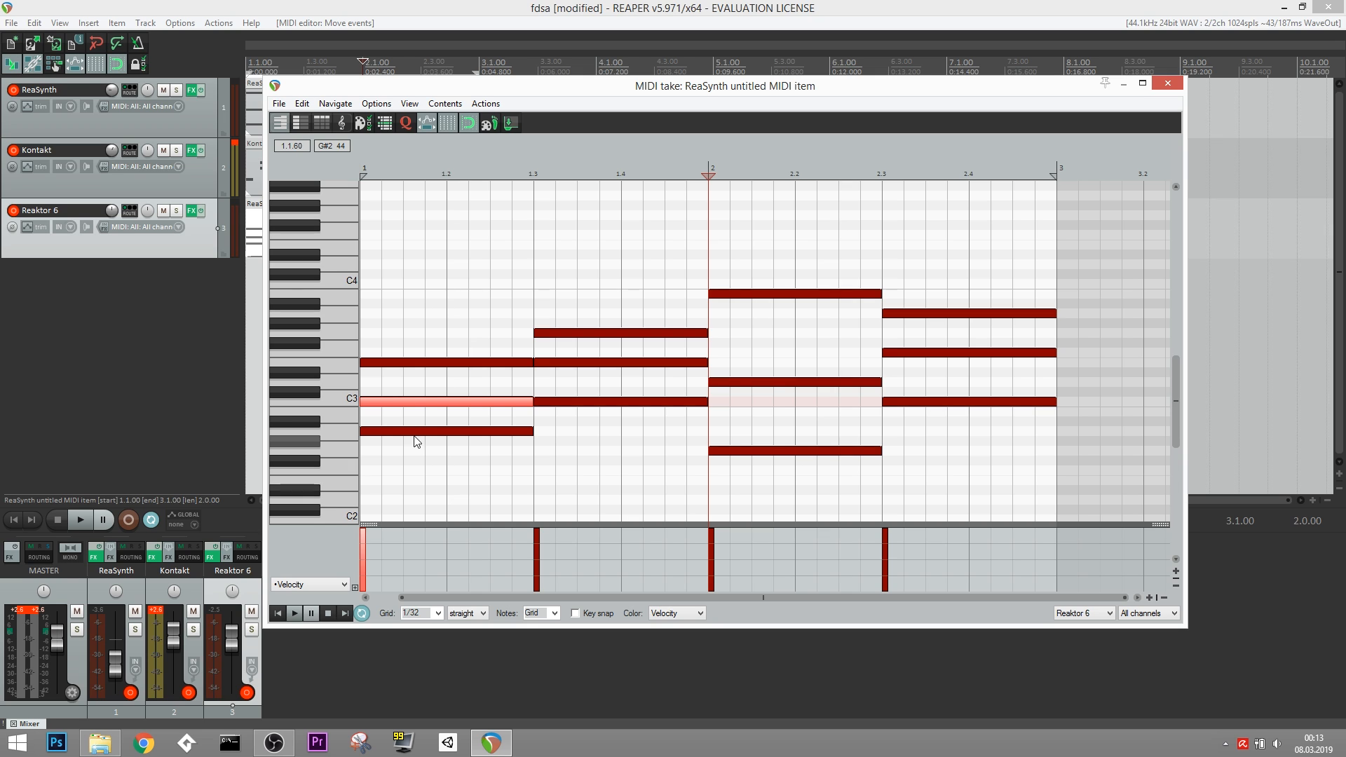
double_click(426, 404)
double_click(463, 362)
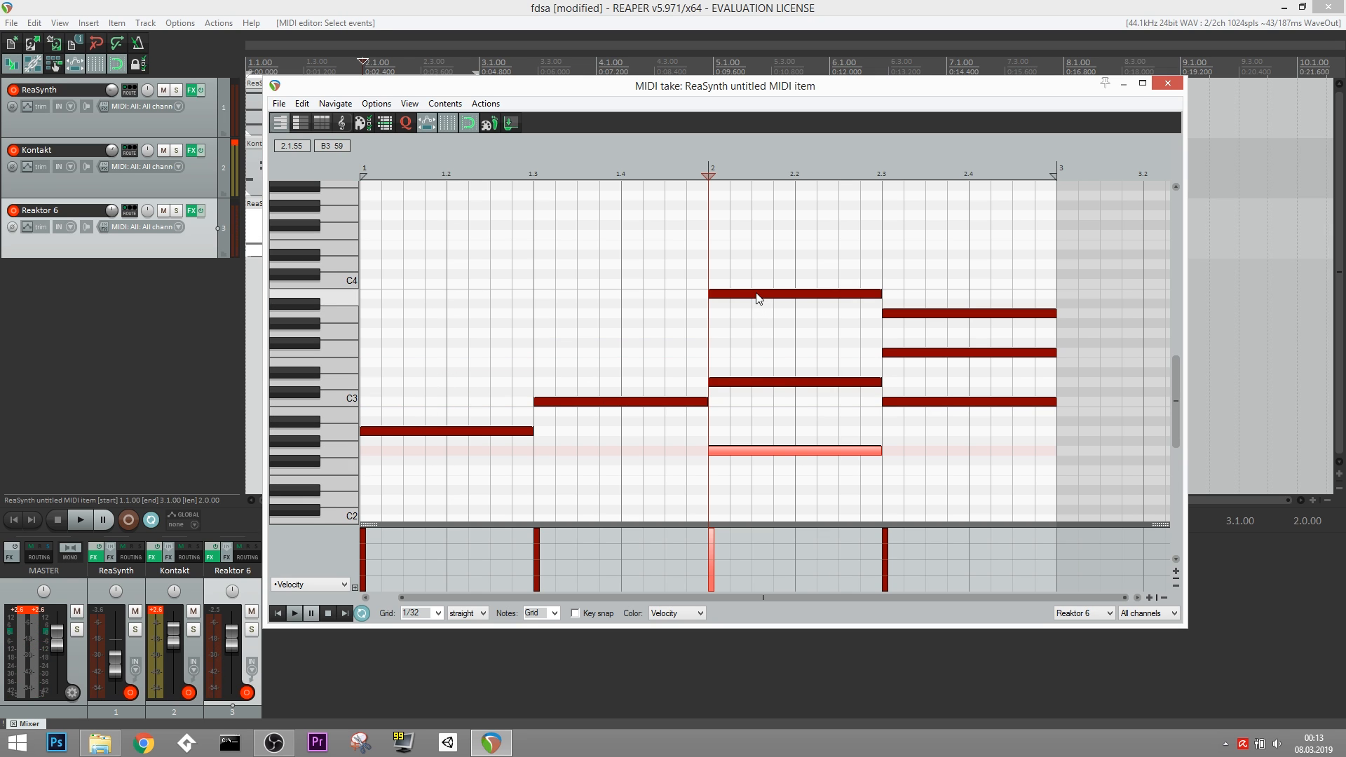
drag(756, 294, 755, 411)
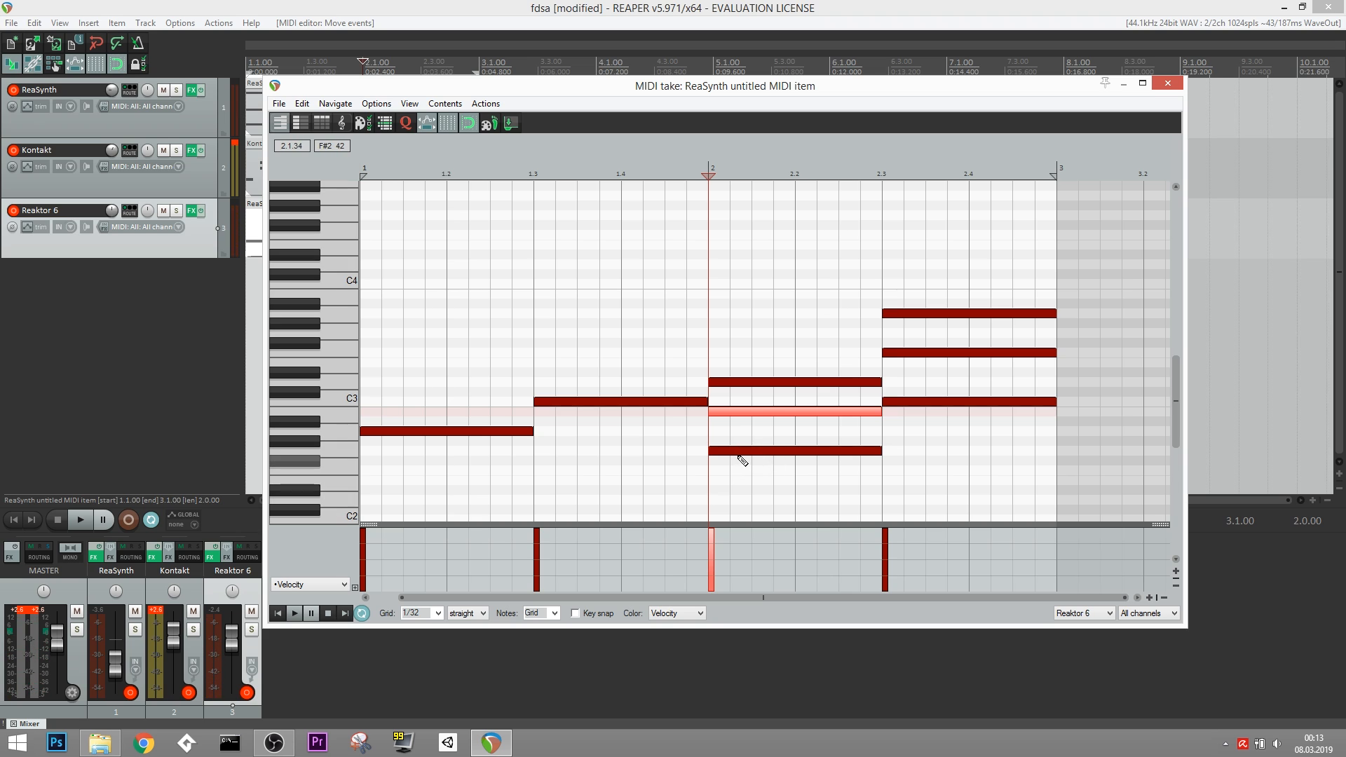
click(740, 452)
drag(740, 411, 789, 412)
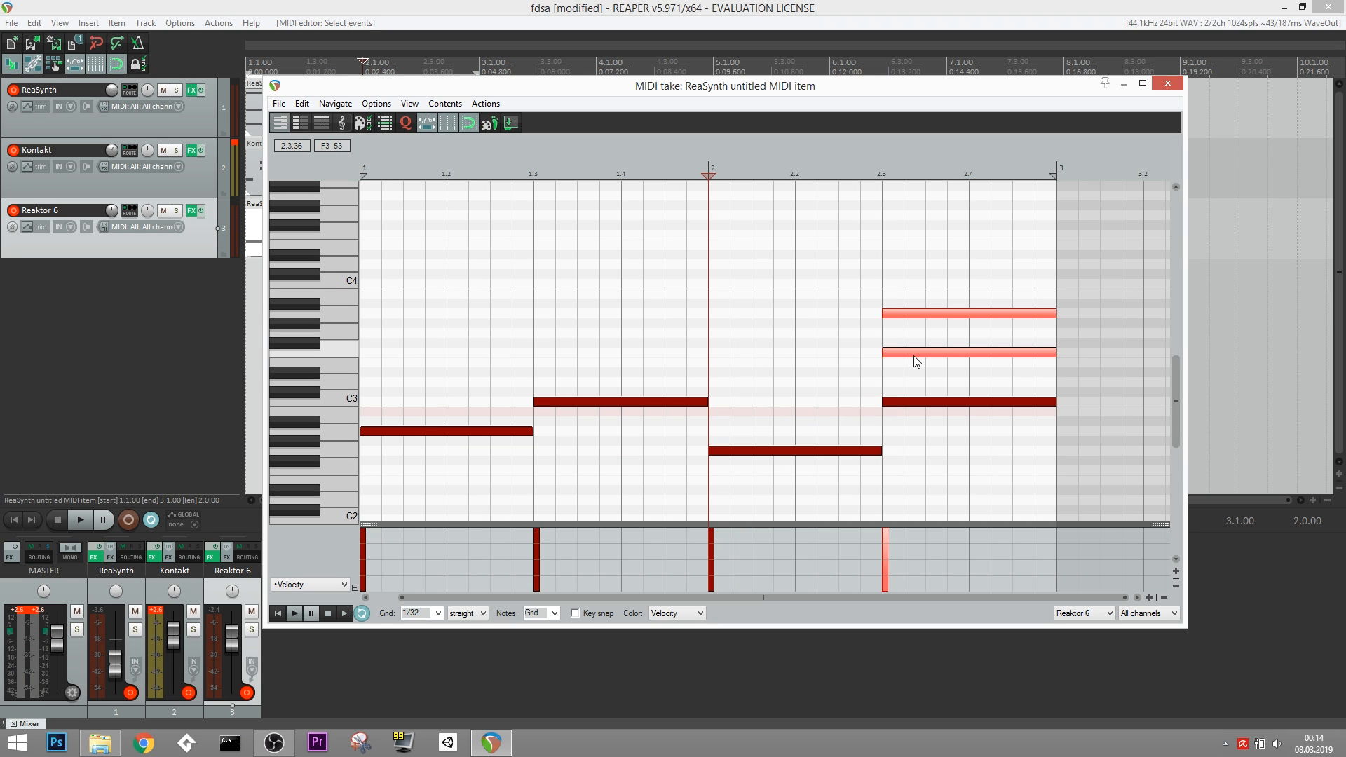
Lower the last chord's two upper notes by one octave and delete its A2 and C3, keeping only F2.
drag(916, 359, 918, 472)
right_click(915, 403)
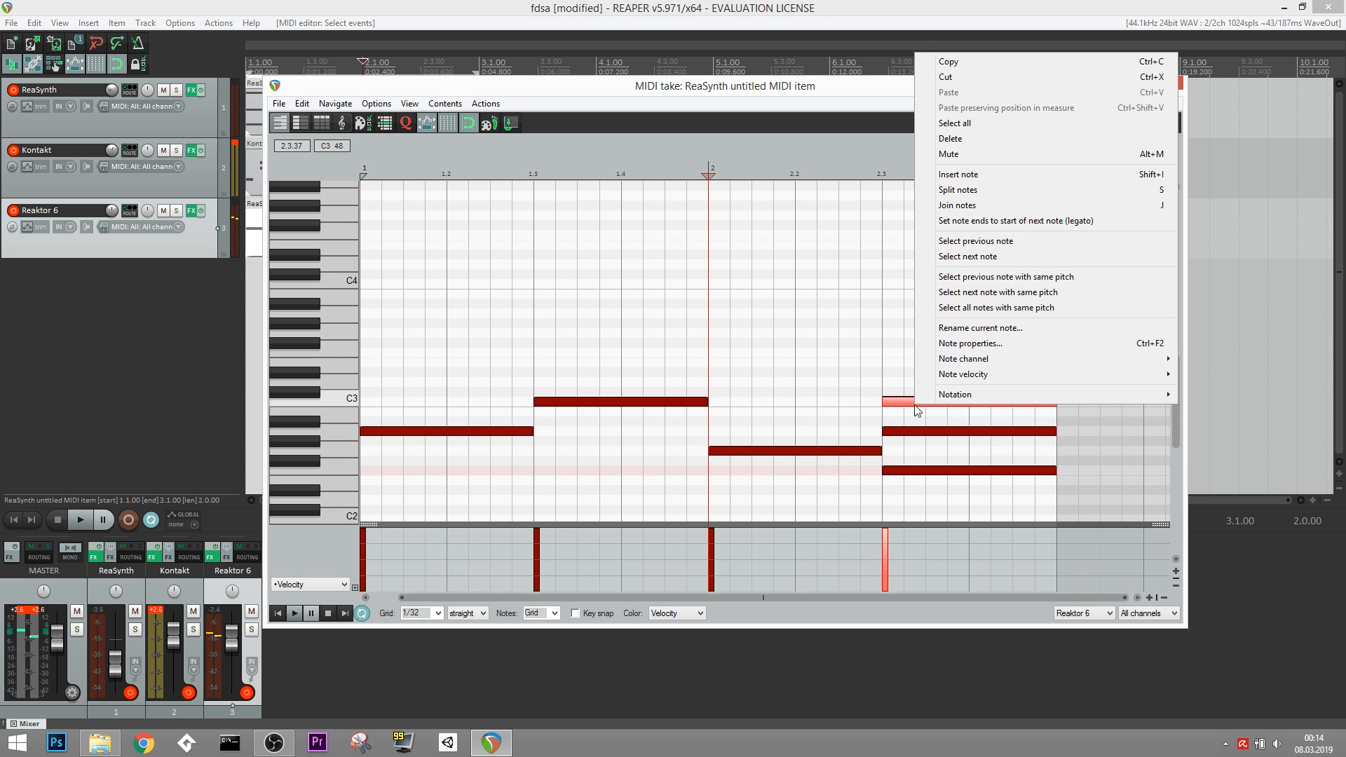
click(902, 432)
double_click(903, 432)
click(903, 432)
click(914, 402)
key(Delete)
Transpose all four bass notes down one octave and play the loop from the start.
scroll(660, 255, down, 5)
key(ctrl+a)
drag(457, 292, 456, 384)
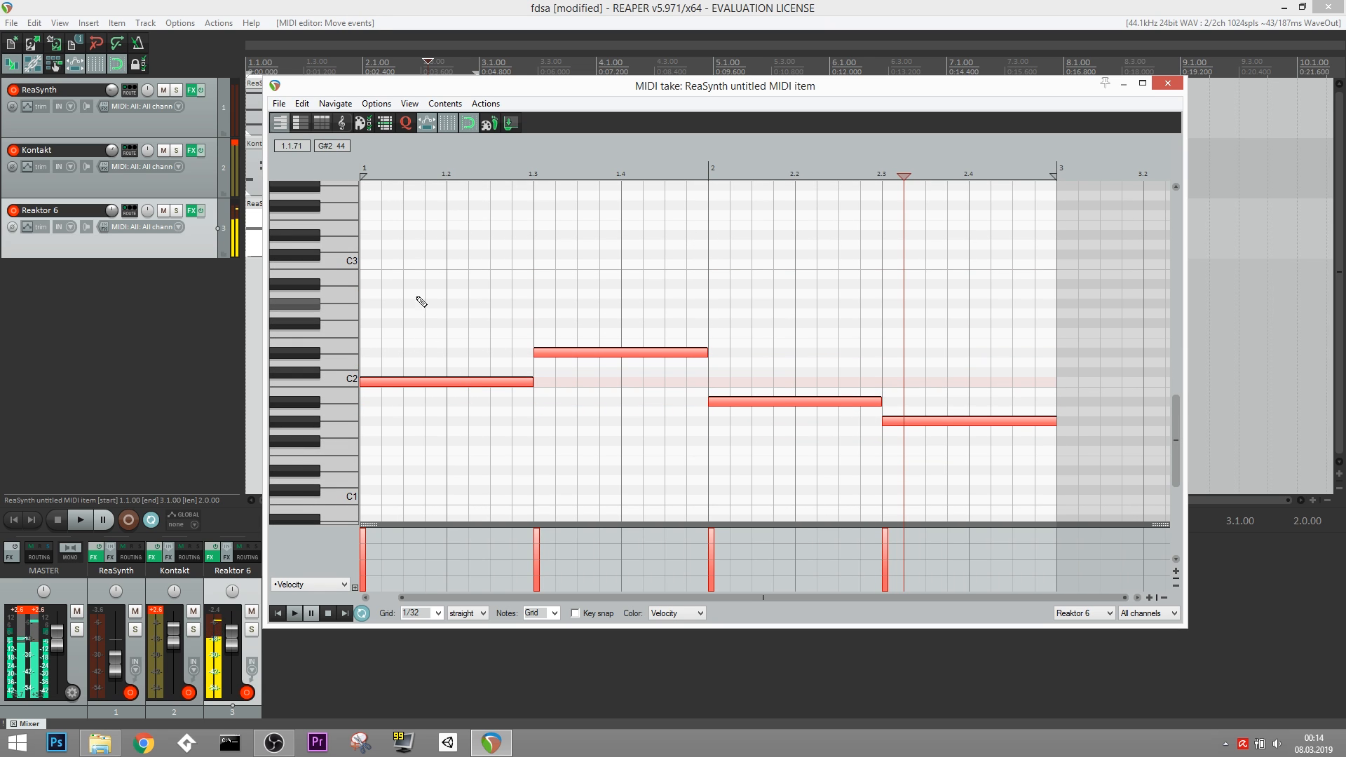
key(Home)
key(space)
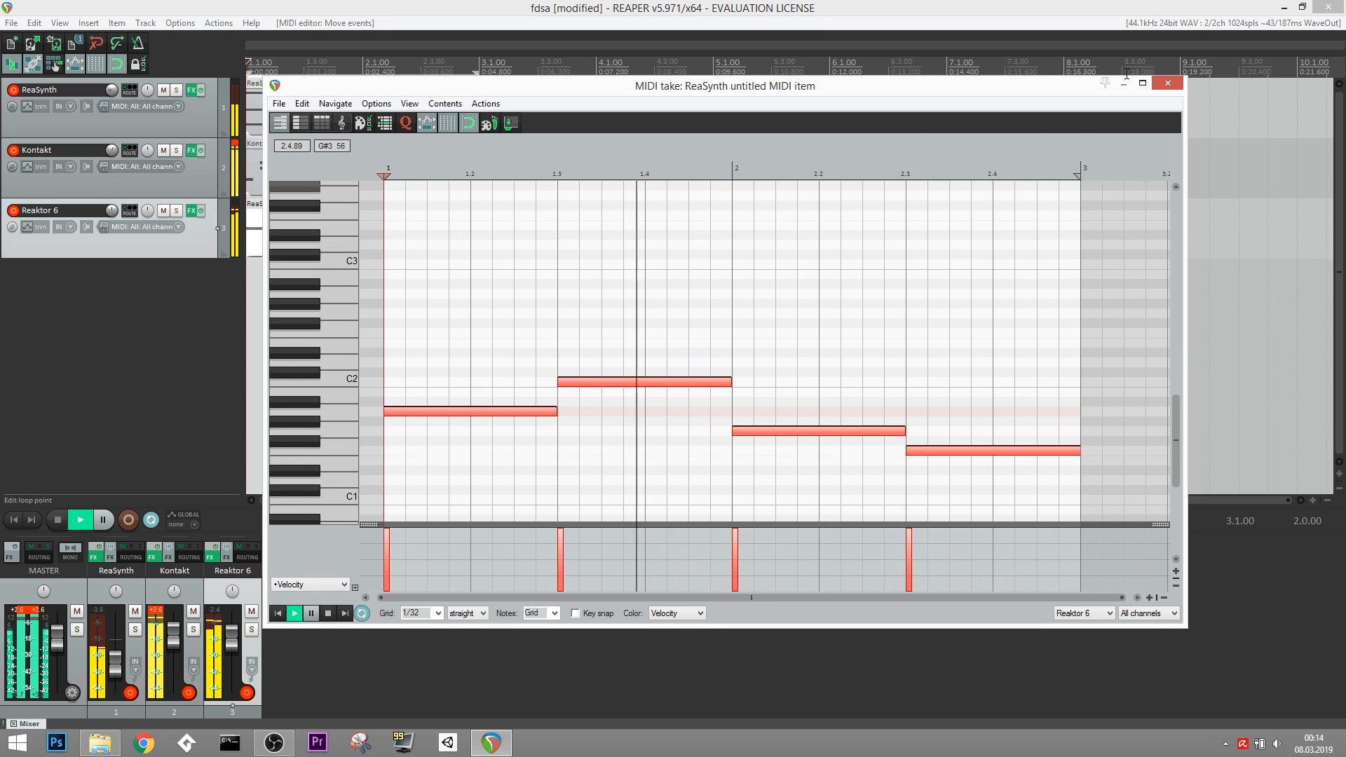
Close the MIDI editor, mute the Kontakt track and play with the Reaktor 6 track's FX window open.
click(1167, 83)
click(163, 150)
click(191, 210)
key(space)
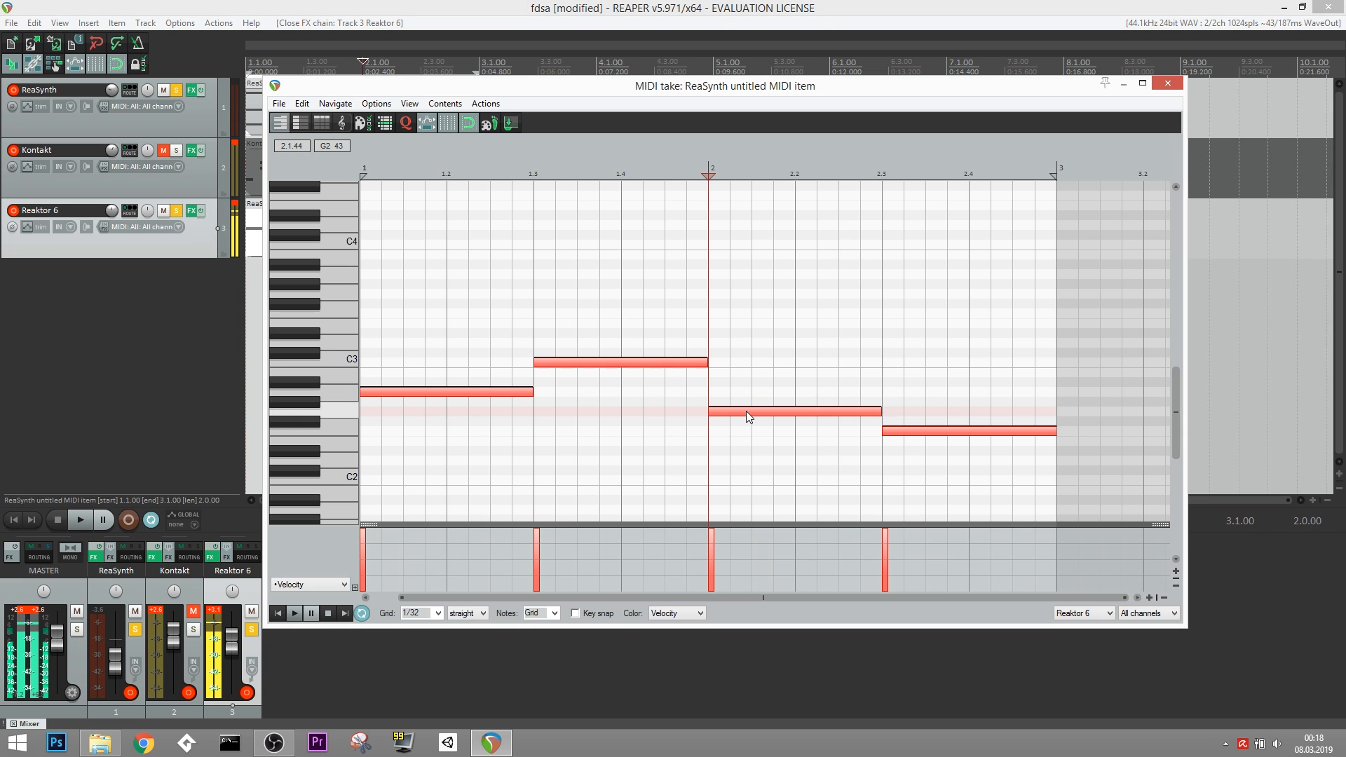
Move the last two bass notes up one octave to G3 and F3, and play the bass line from the start.
click(746, 411)
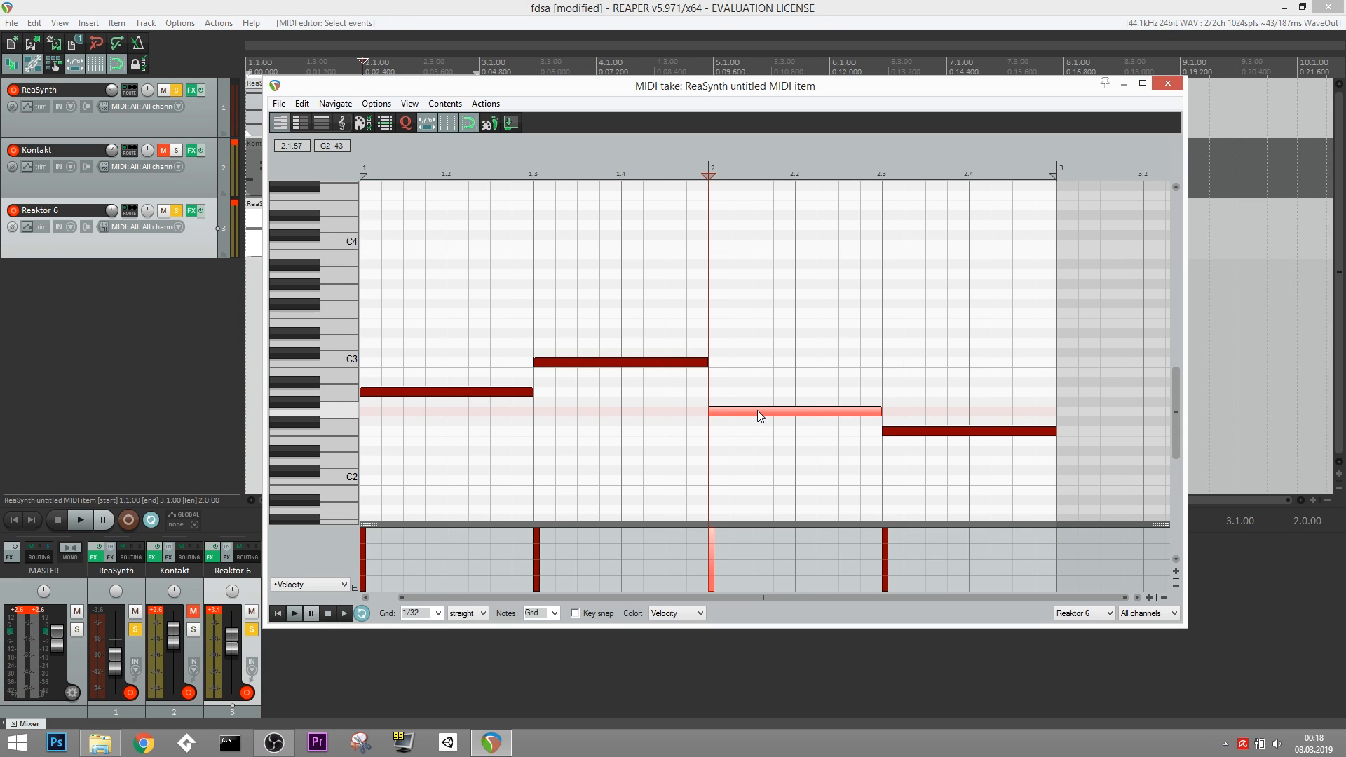
key(space)
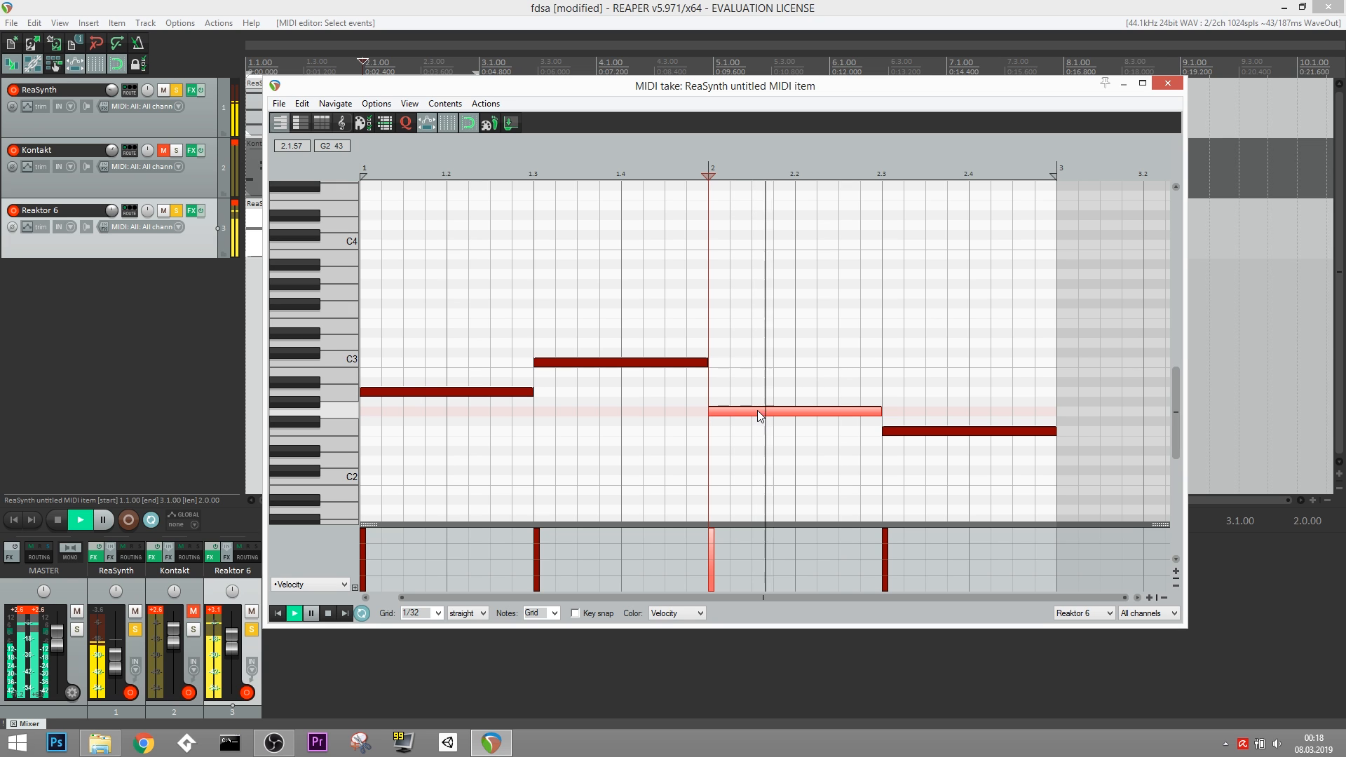
key(space)
ctrl+click(918, 431)
drag(757, 410, 757, 295)
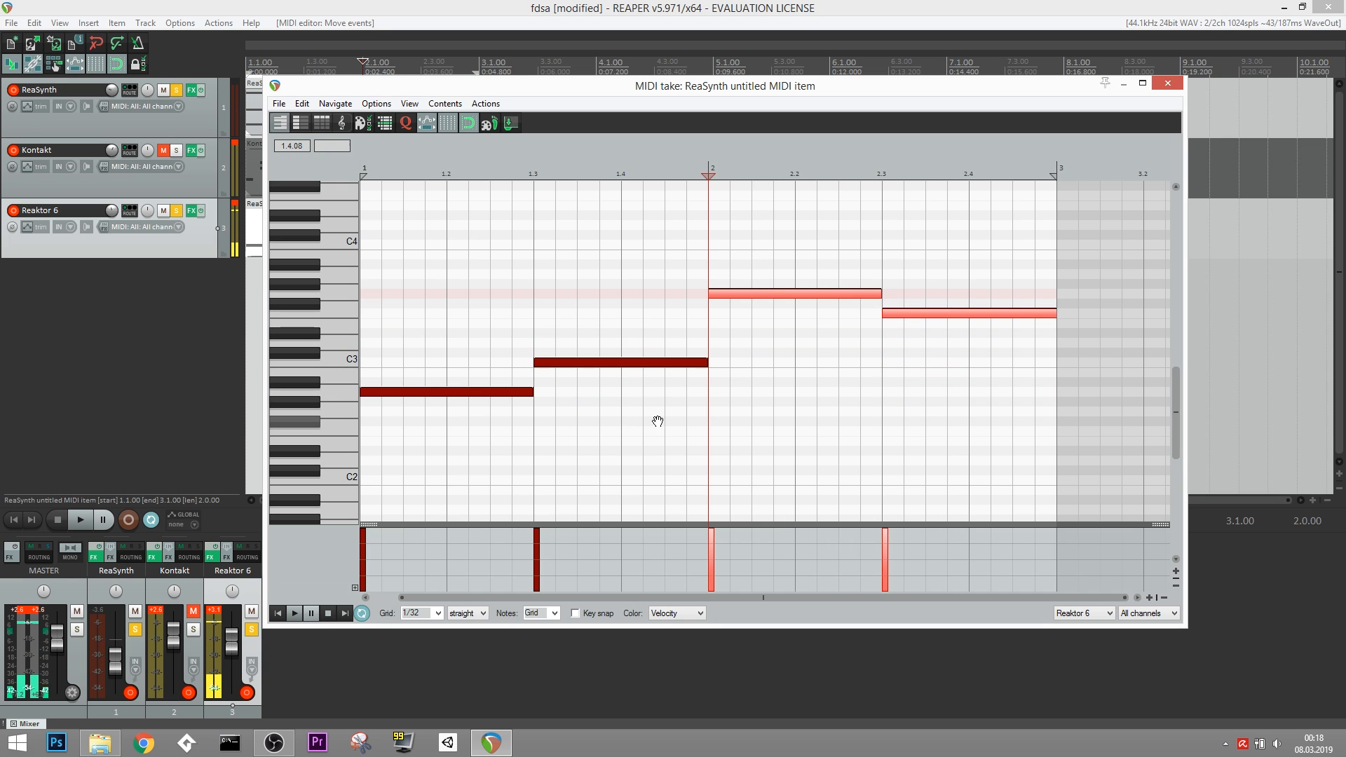
click(360, 161)
key(space)
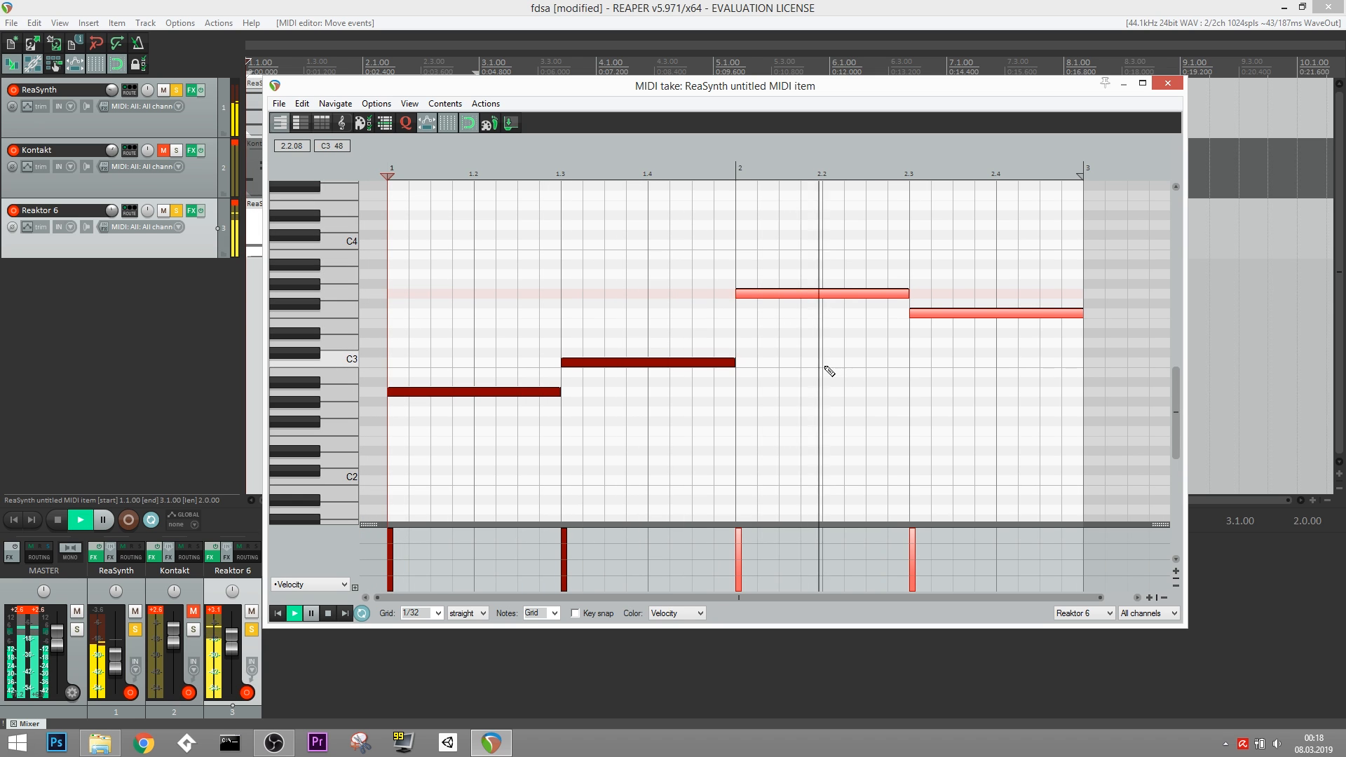
Divide the A2 bass note before beat 1.3 into two longer and one shorter repeated note, play the loop, and open the project tempo for editing.
click(448, 391)
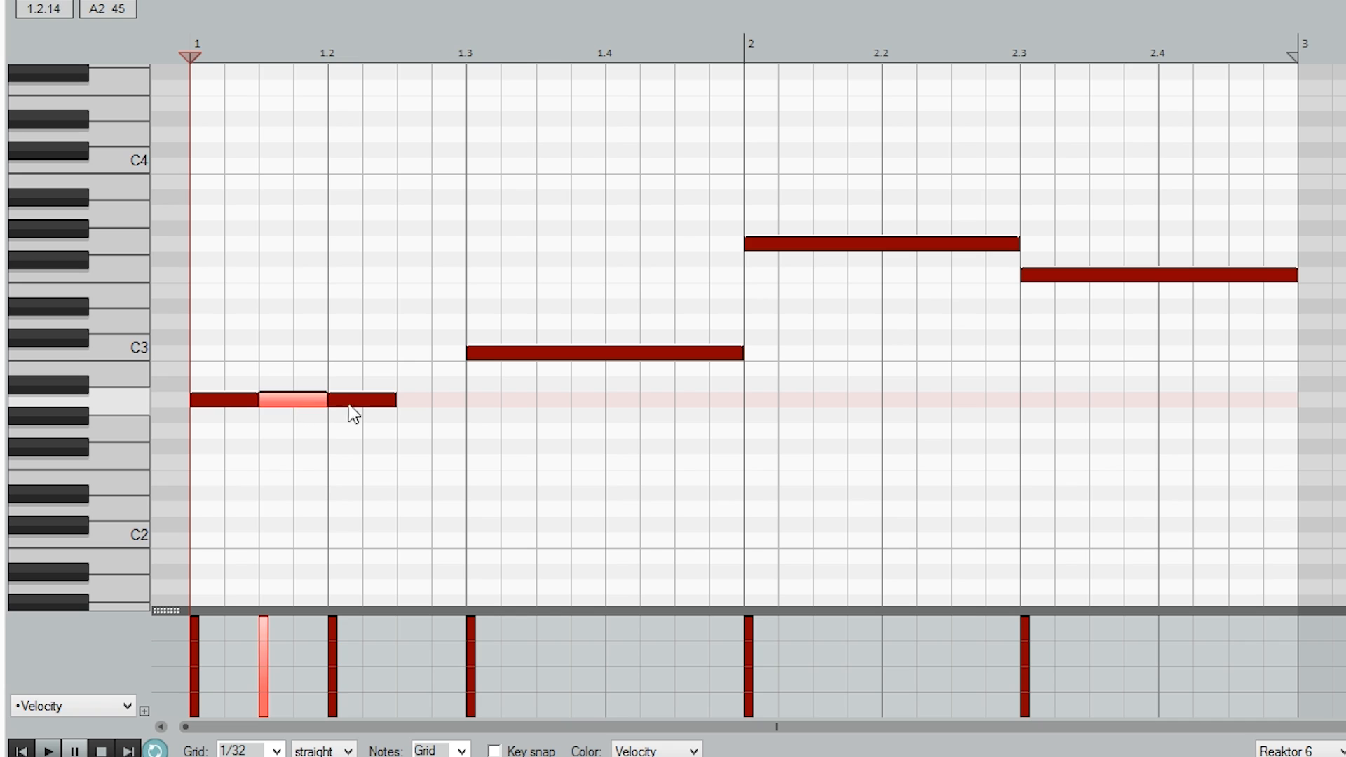
drag(351, 406, 428, 407)
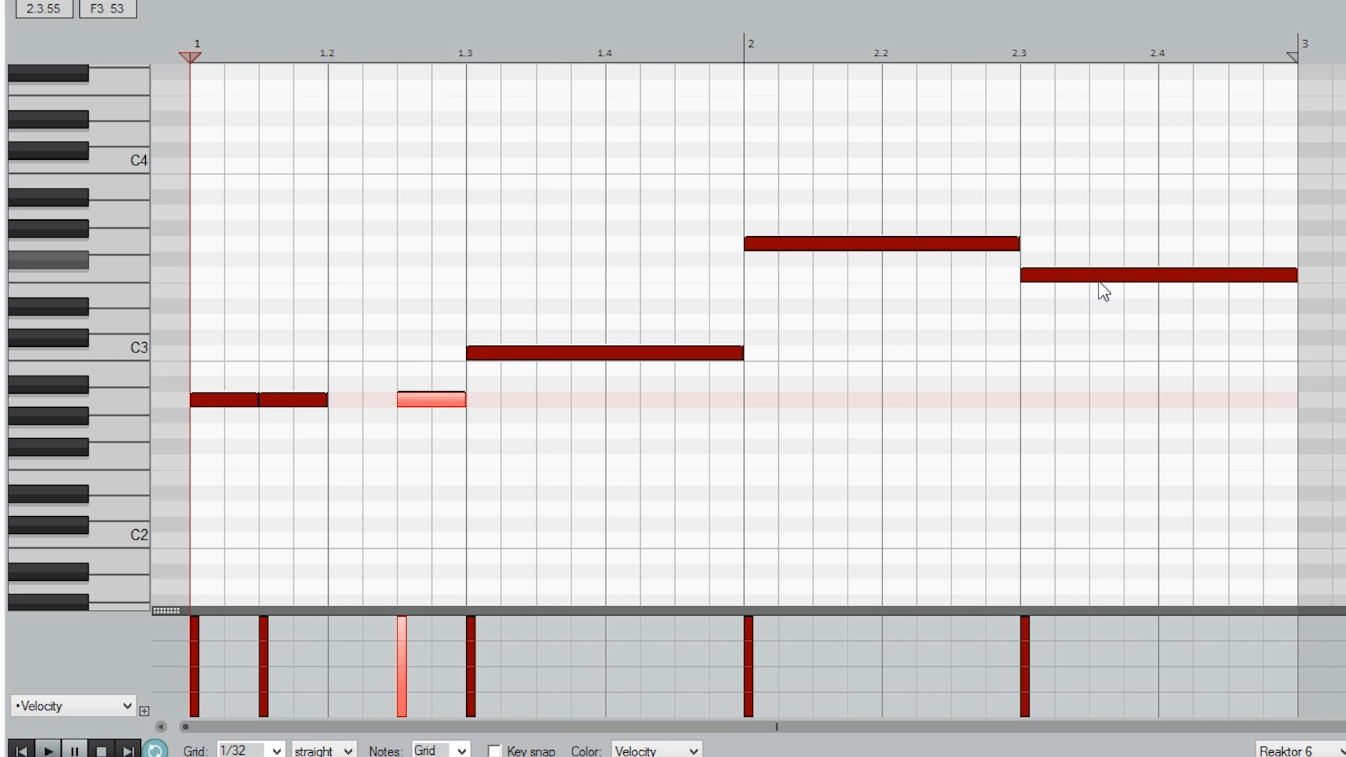
drag(290, 414, 396, 401)
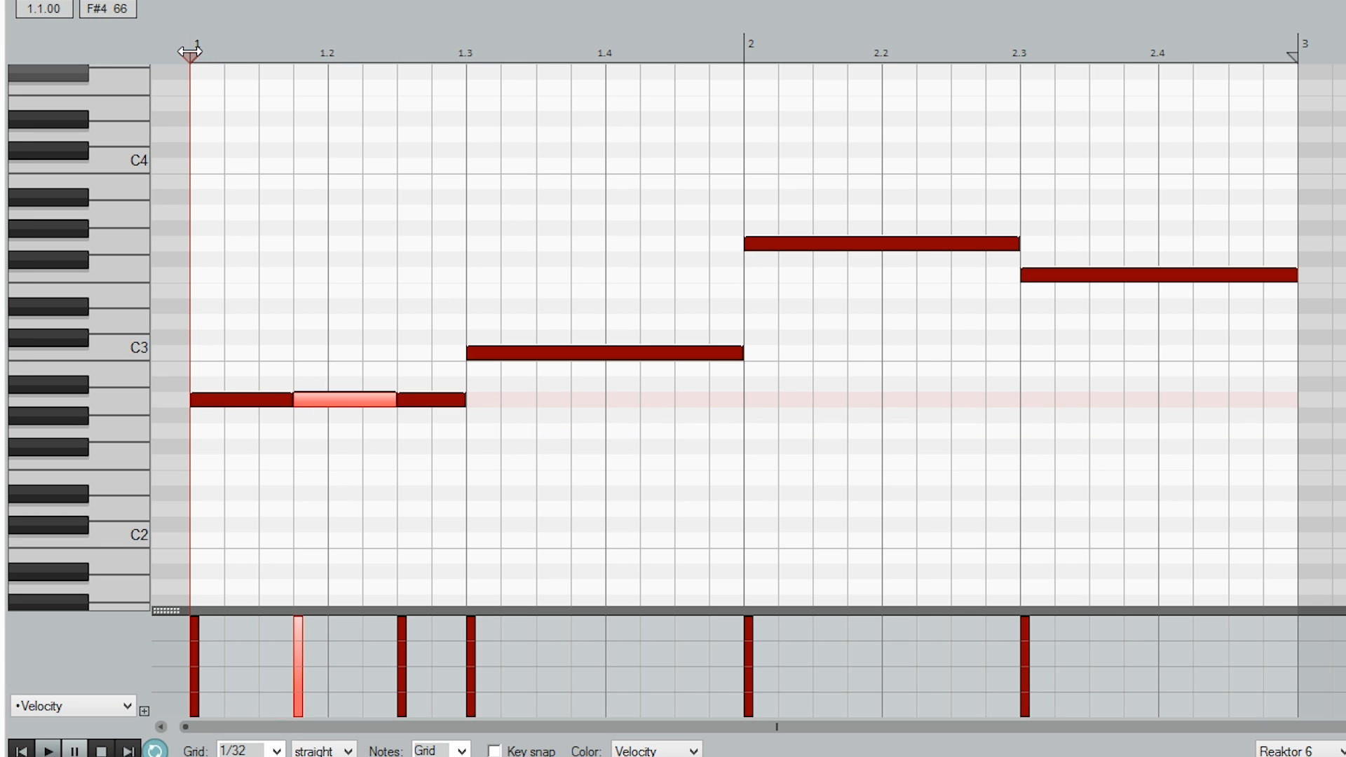
key(space)
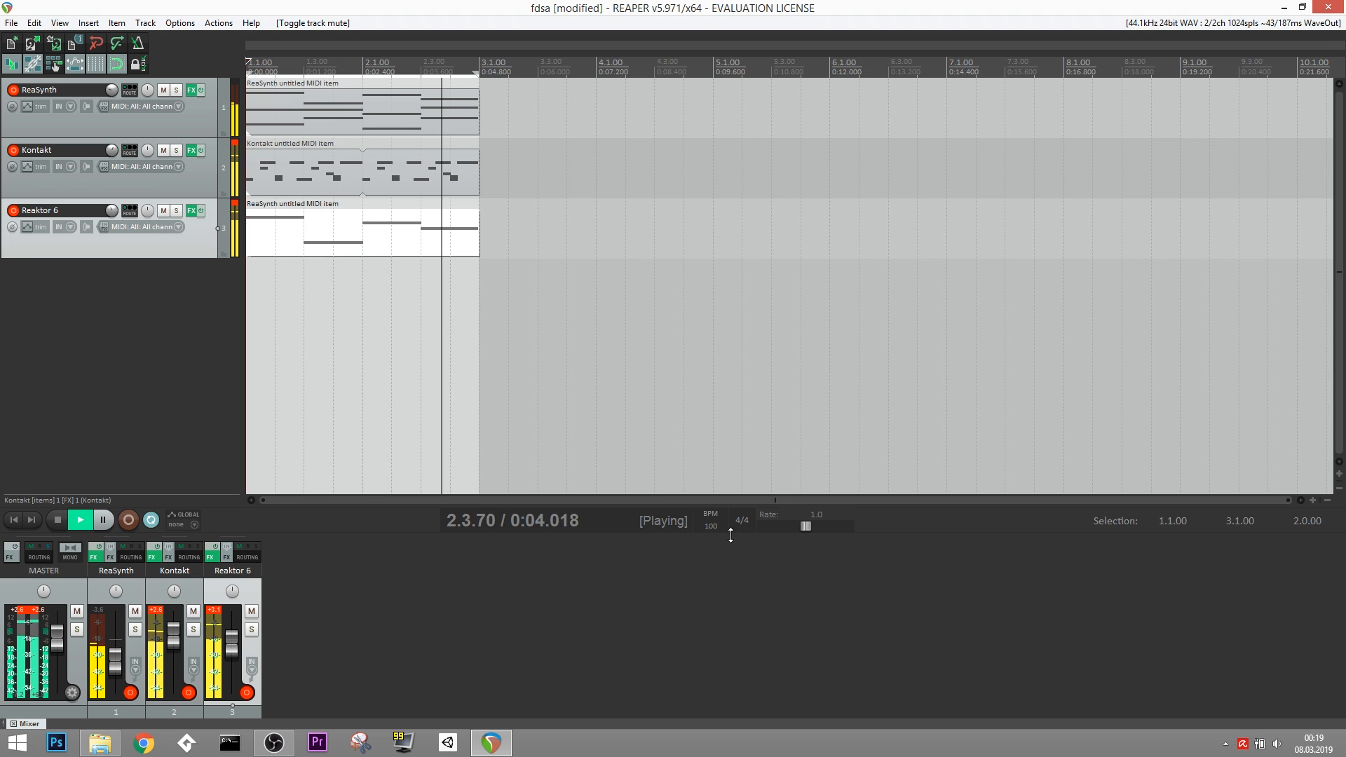
click(710, 524)
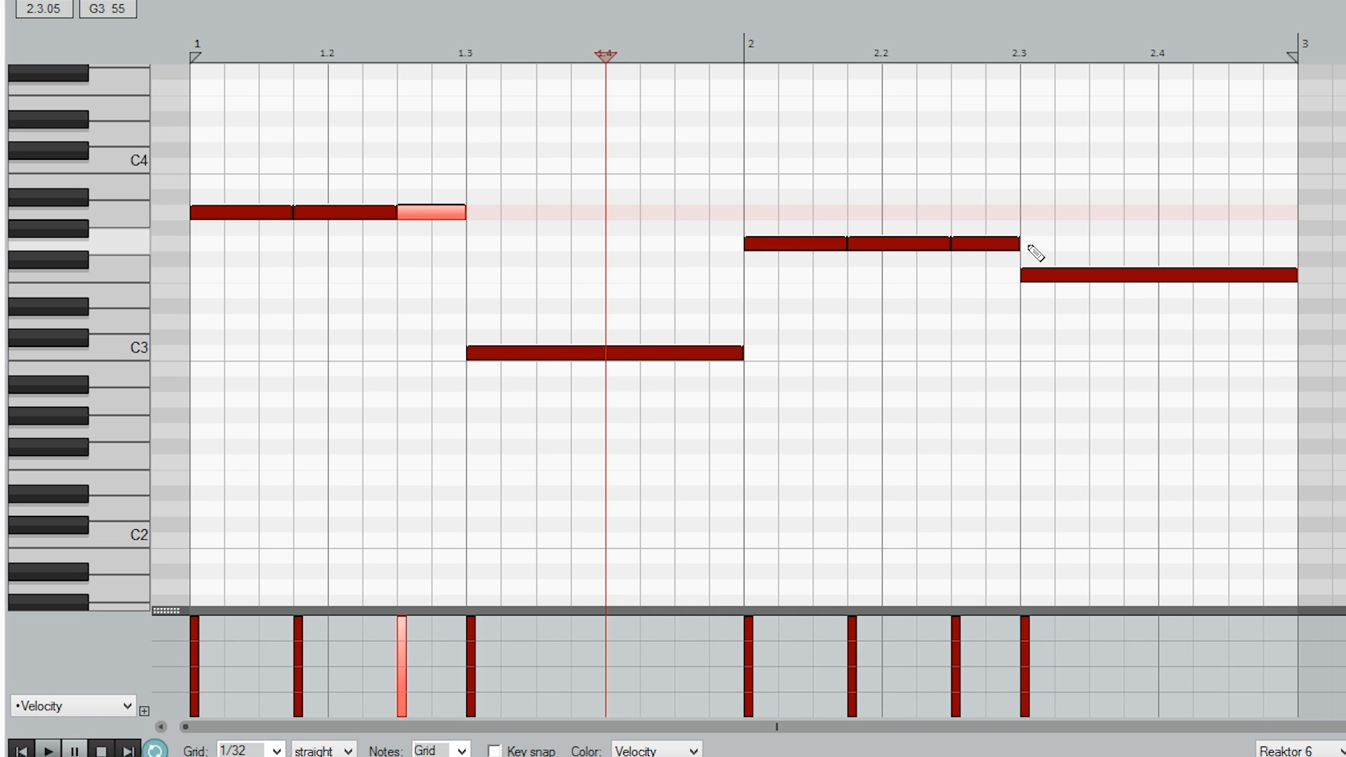
Lower the short bass note before beat 1.3 to G3, raise the one before beat 2.3 to A3, and play the line.
drag(431, 212, 434, 245)
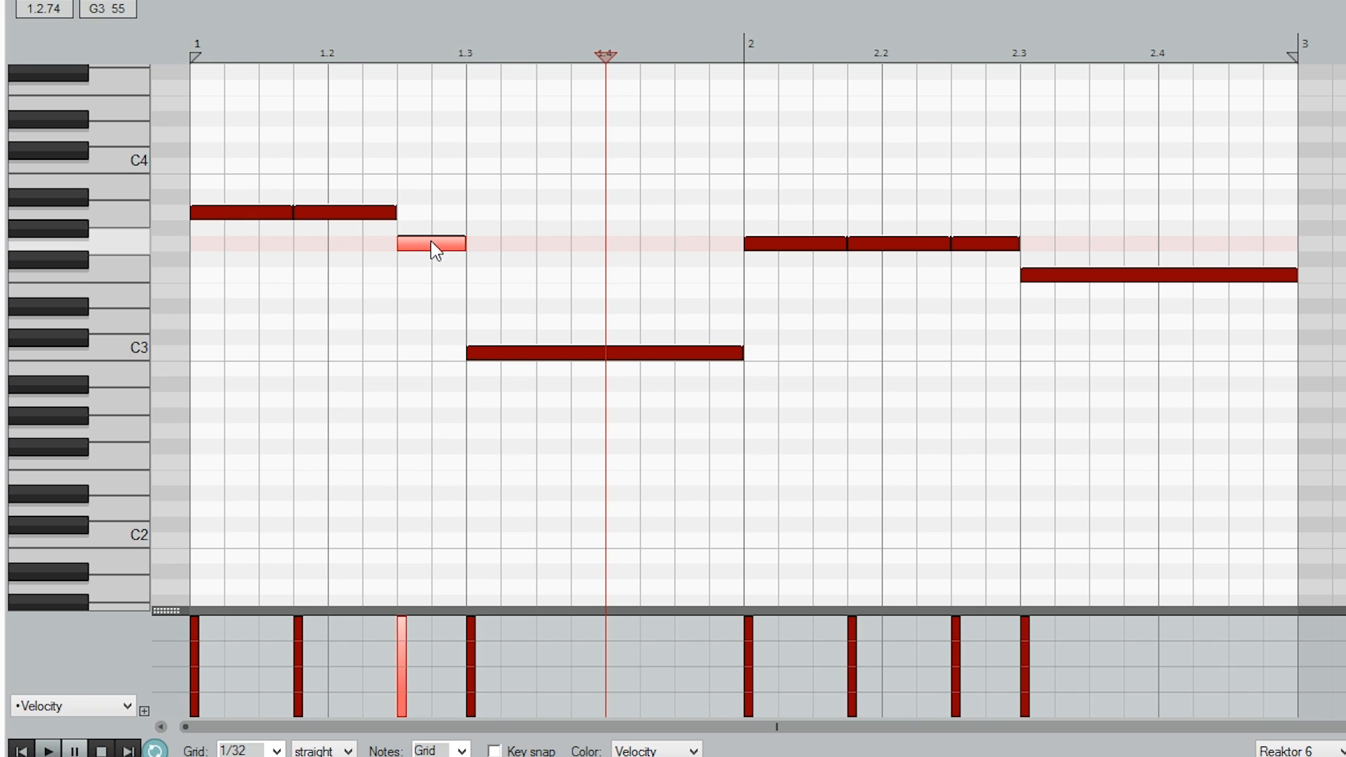
click(190, 35)
key(space)
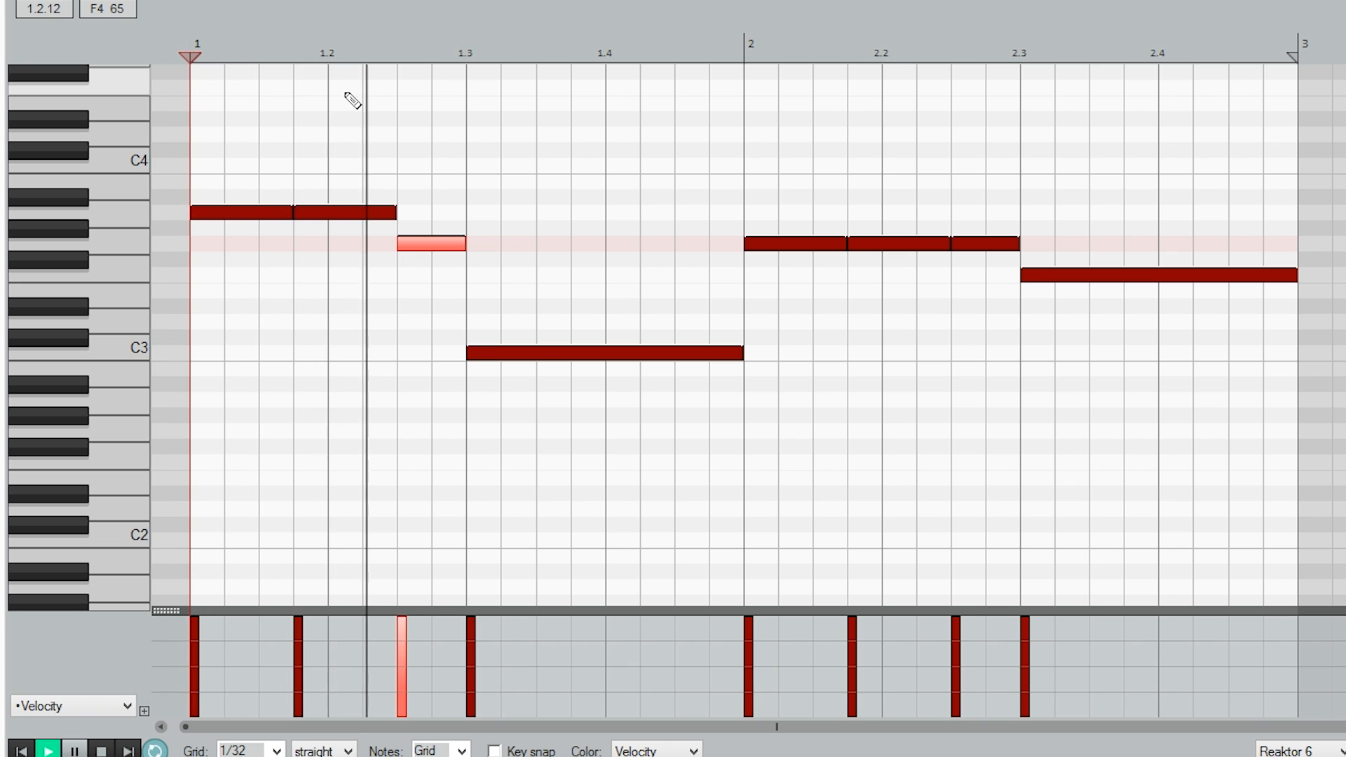
key(space)
drag(978, 249, 982, 222)
key(space)
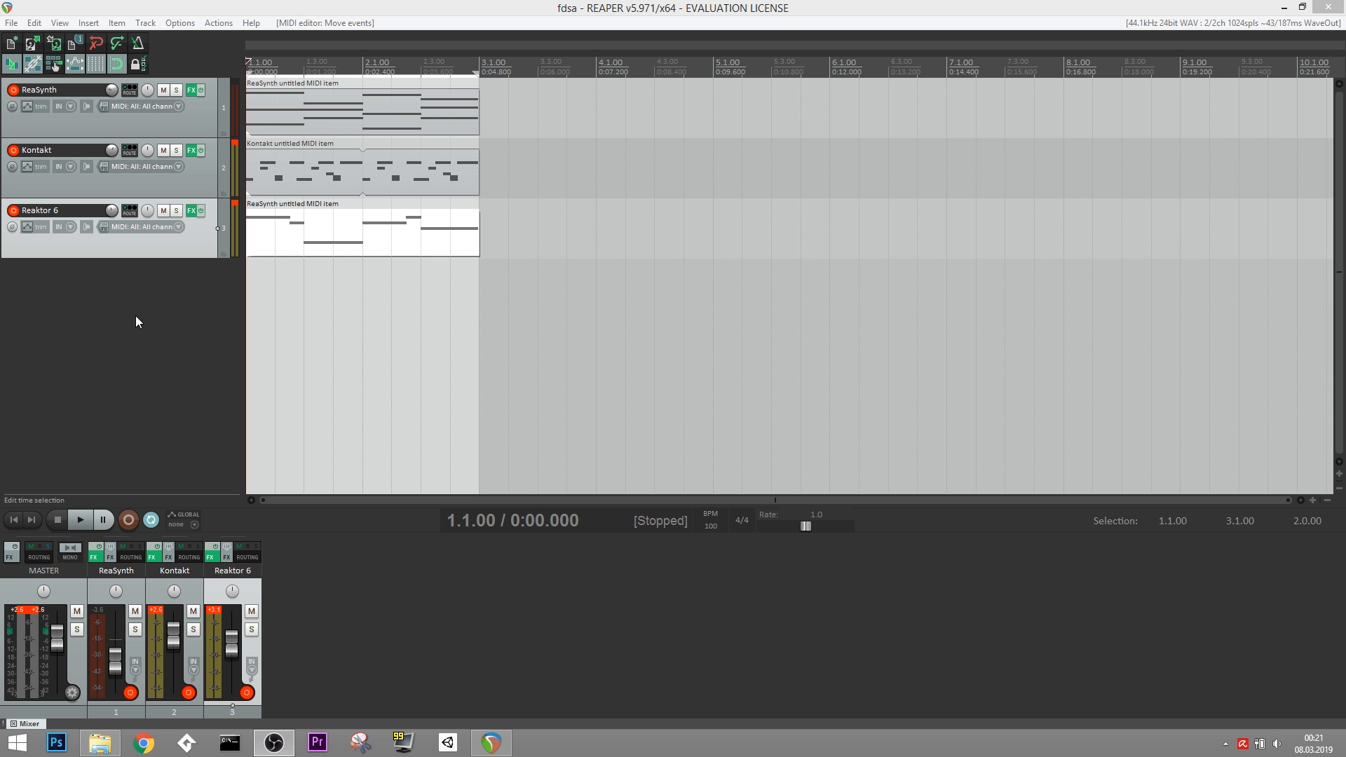
Insert Reaktor 6 as a virtual instrument on a fourth track.
right_click(134, 310)
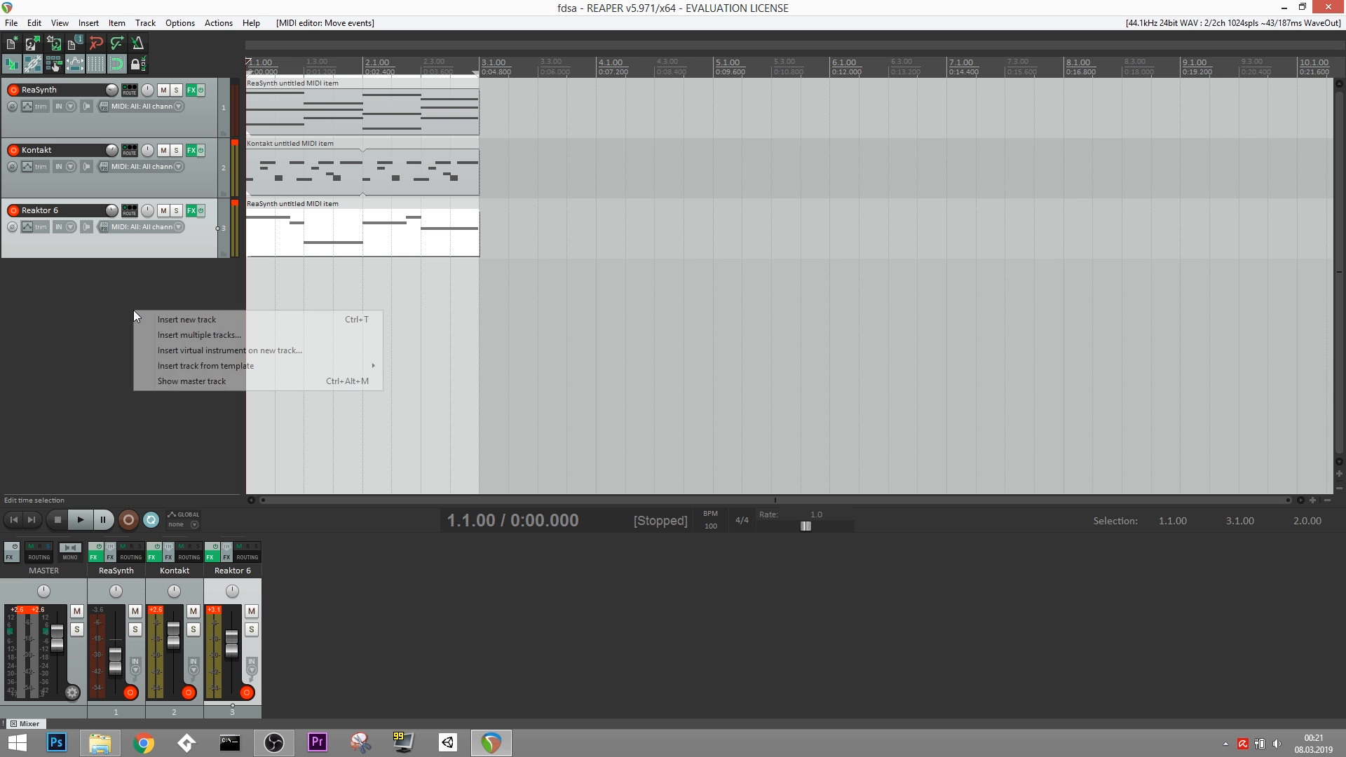
click(184, 335)
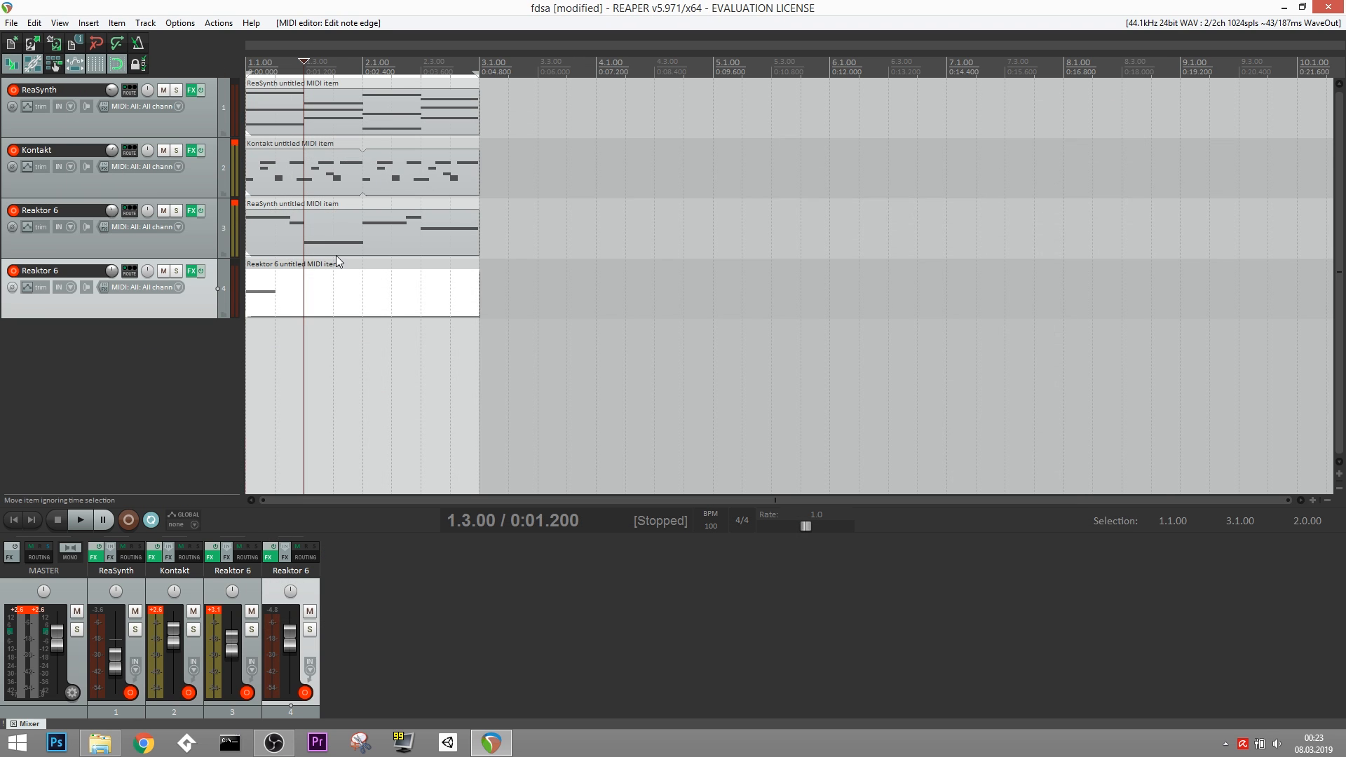
Open the fourth track's item together with the ReaSynth chords and draw a two-bar eighth-note melody running from C4 down and back up to B3.
ctrl+click(326, 116)
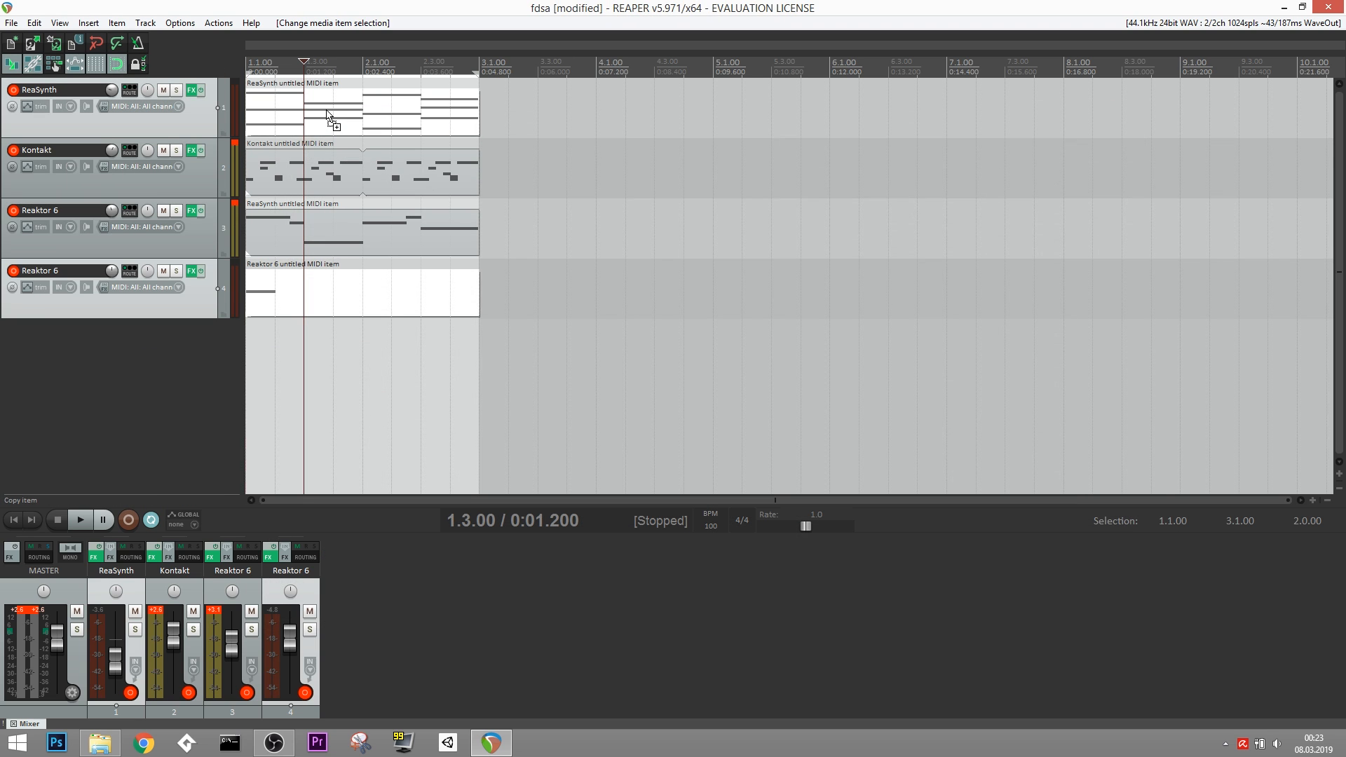
double_click(308, 296)
drag(621, 394, 631, 258)
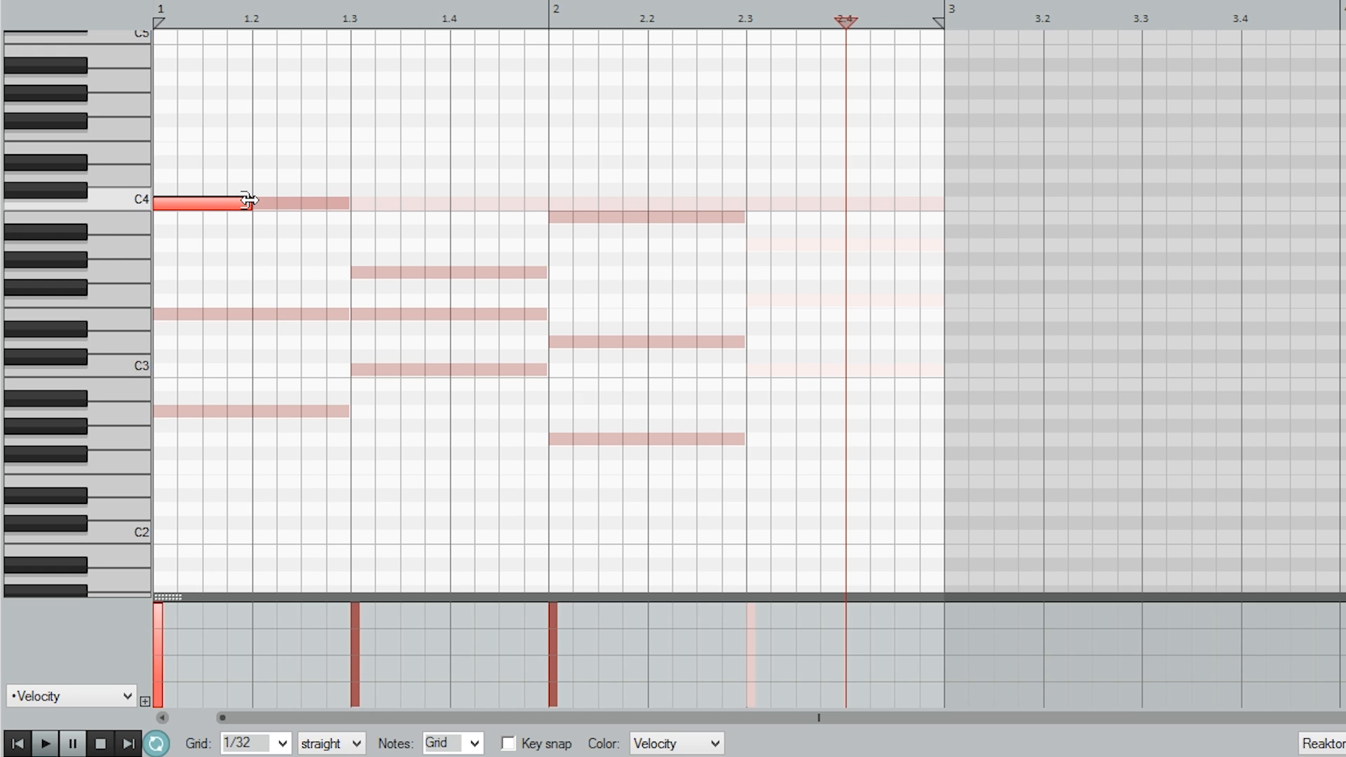
drag(193, 204, 291, 255)
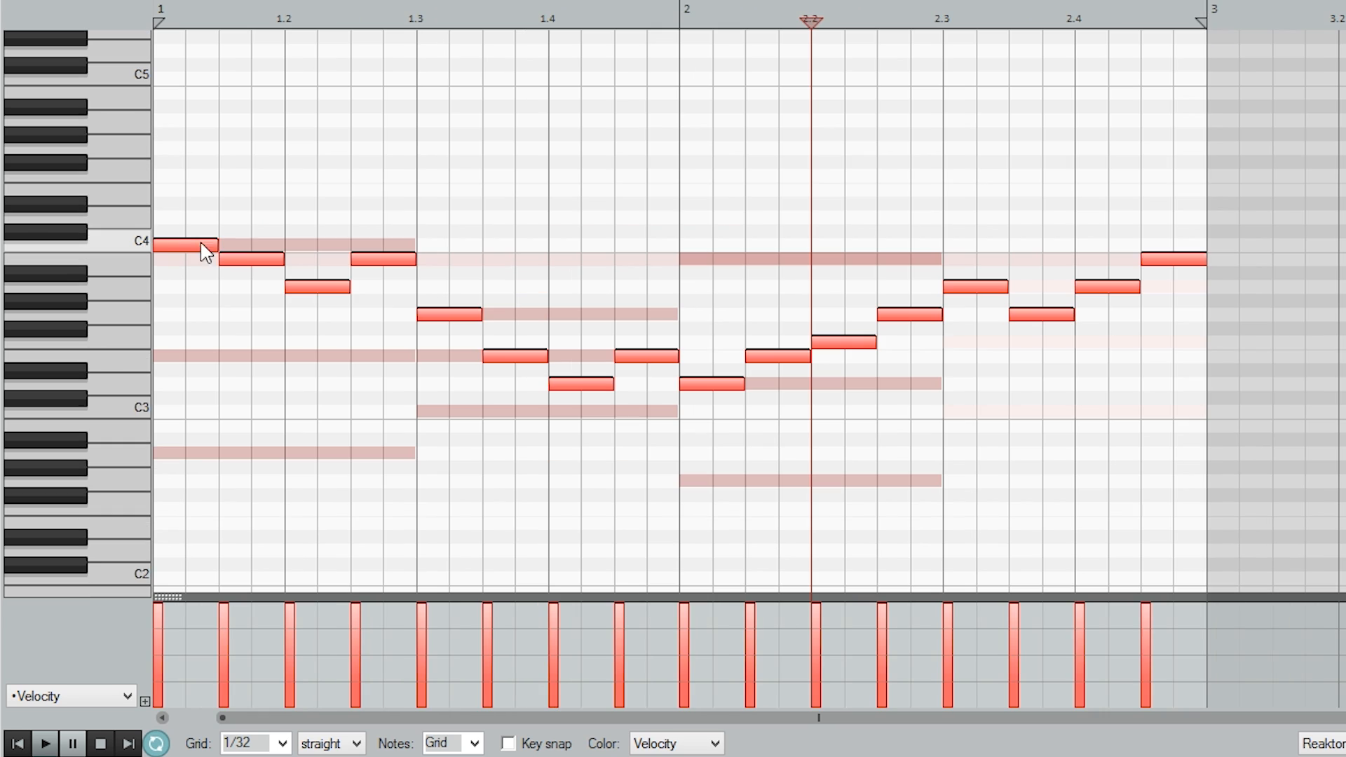
Move the whole melody up two octaves, one at a time, so it starts on C6, playing the loop after each move.
scroll(351, 180, up, 3)
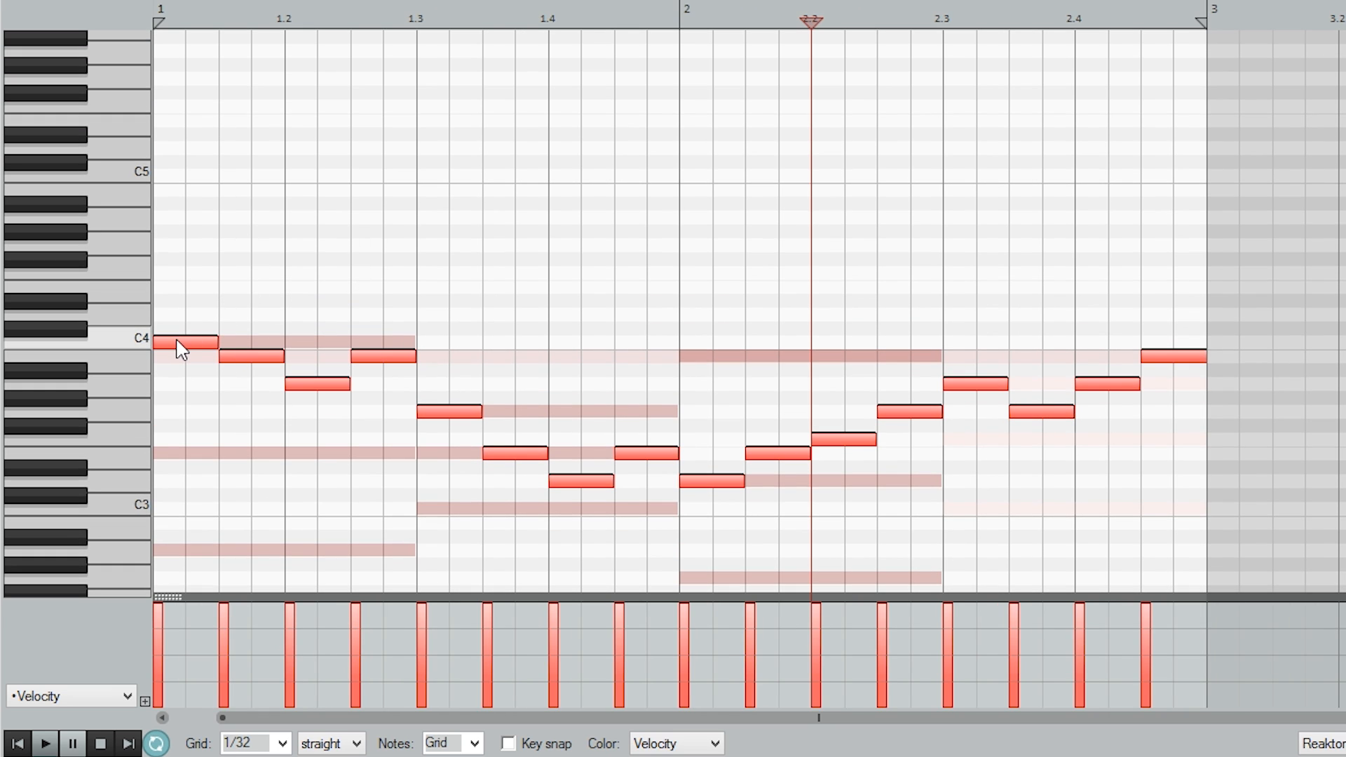
drag(176, 343, 192, 187)
key(space)
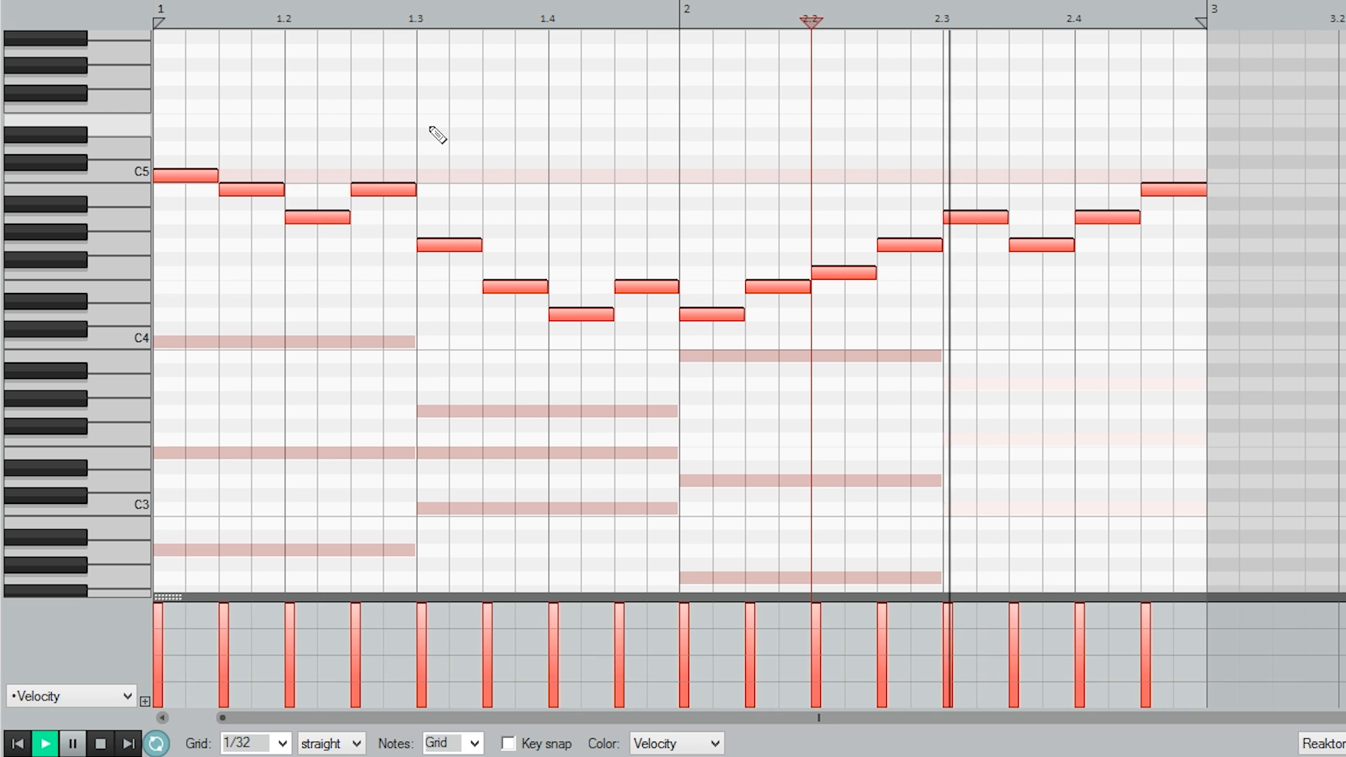
scroll(432, 133, up, 5)
key(space)
drag(171, 344, 191, 172)
key(space)
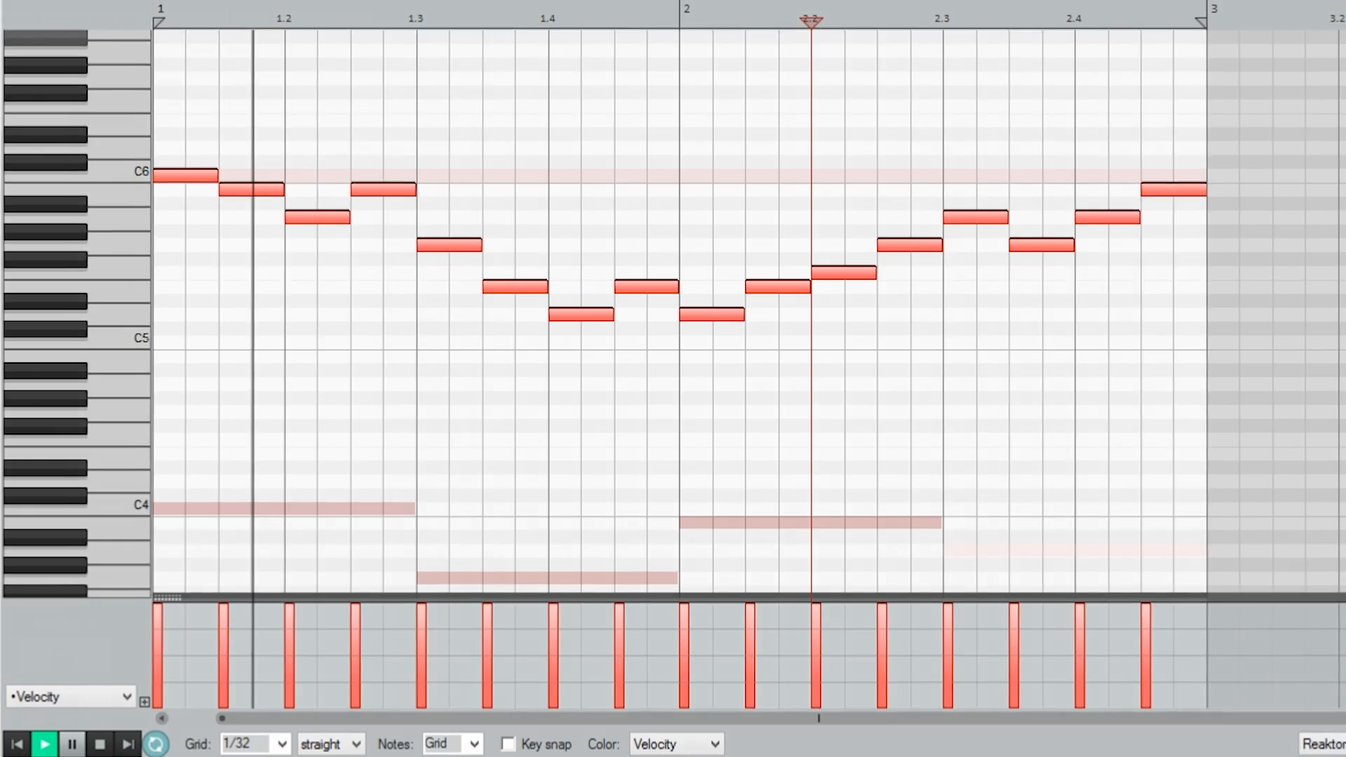
Audition the Mikro Prism presets Autobahn Pad, Growling Bass and Beauty Bell in the fourth track's Reaktor 6 while the loop plays.
key(Escape)
click(191, 270)
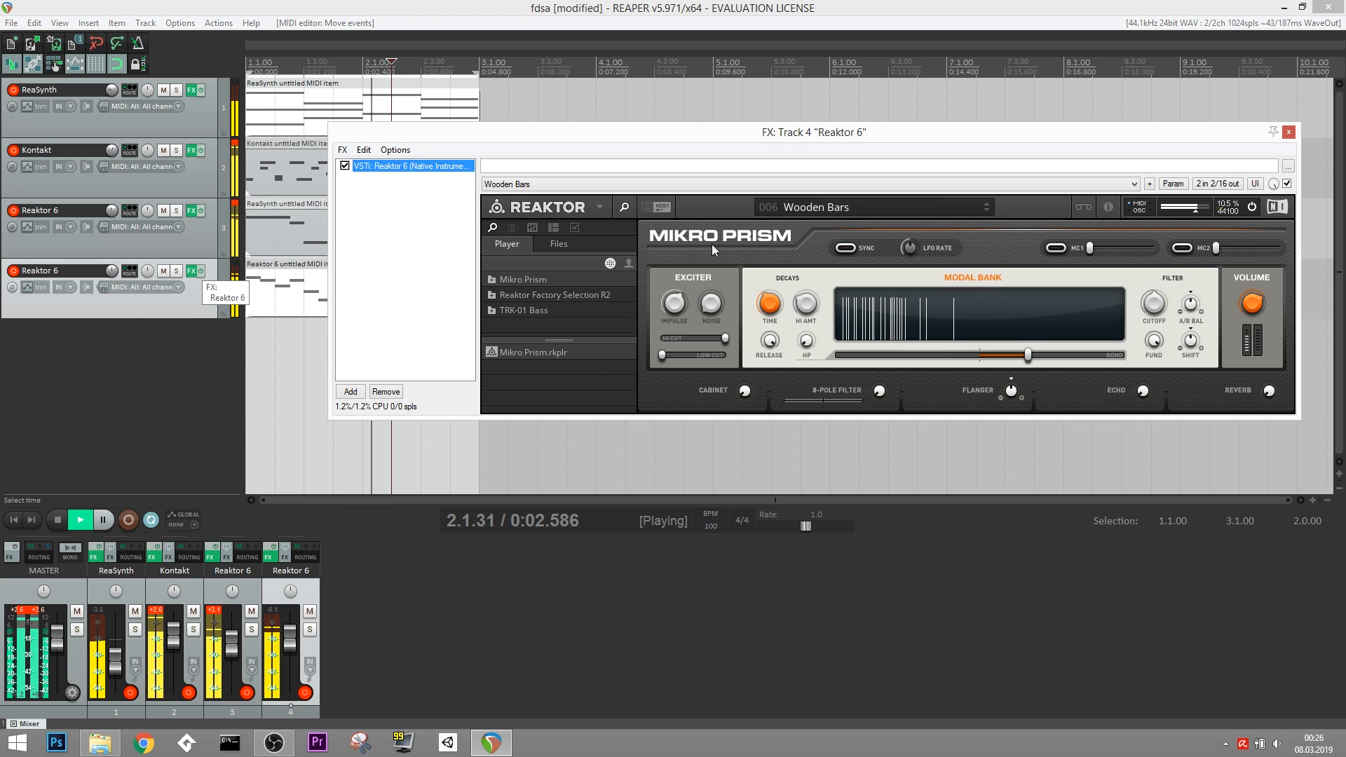
click(855, 208)
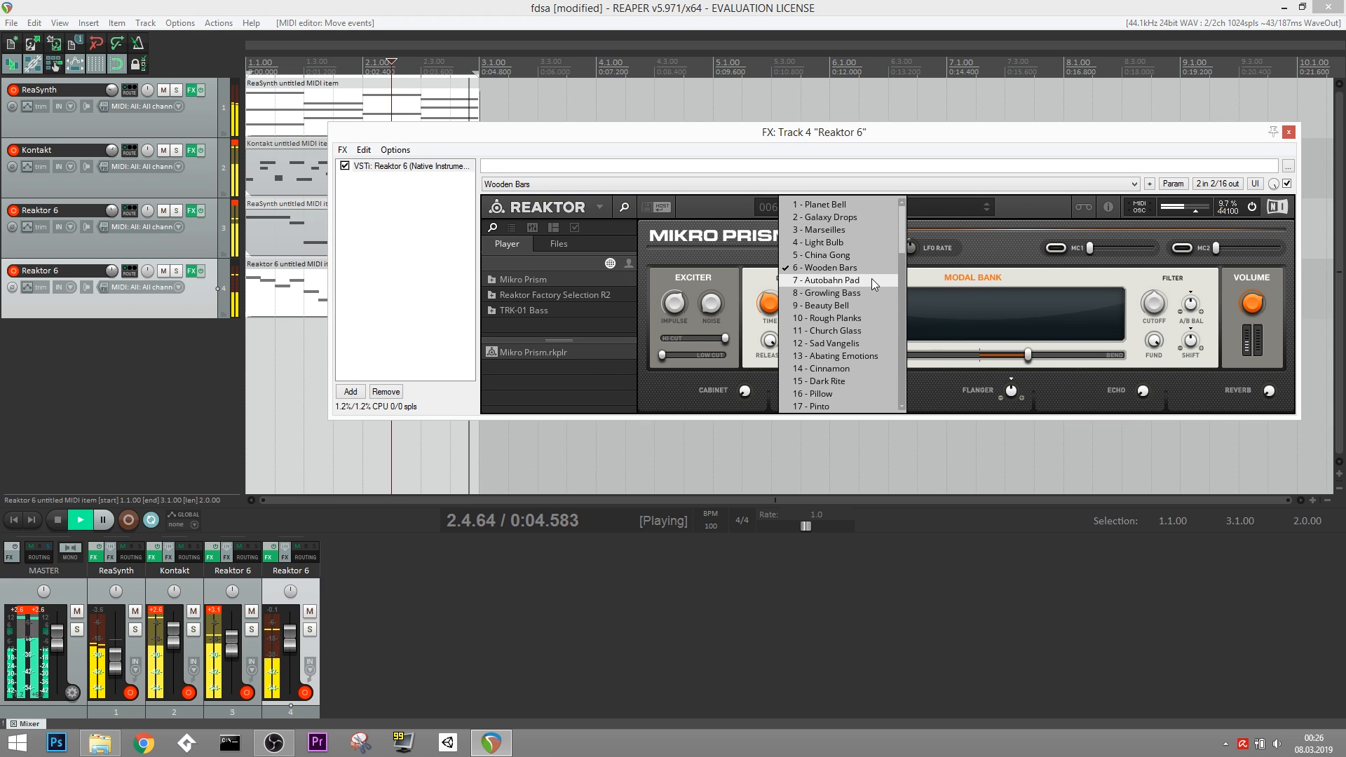
click(872, 279)
click(850, 206)
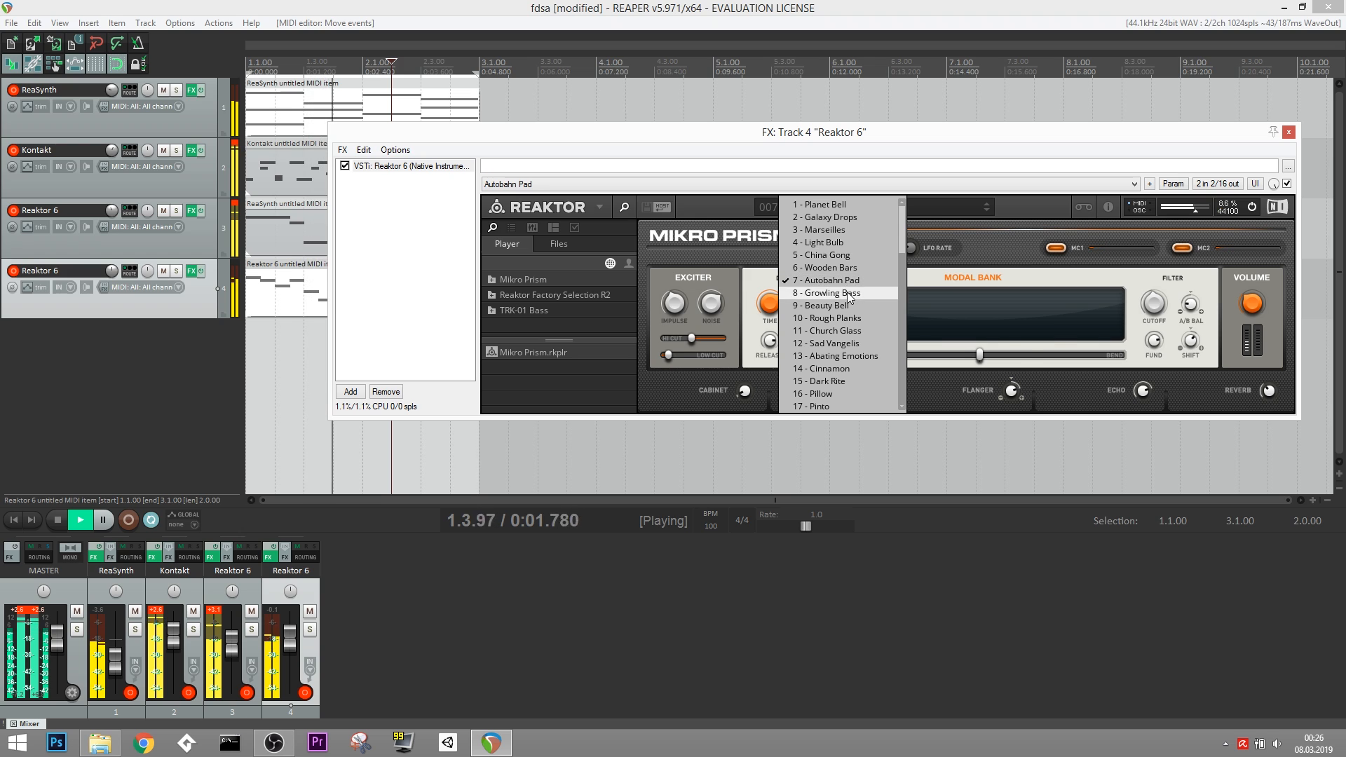
click(848, 293)
click(855, 205)
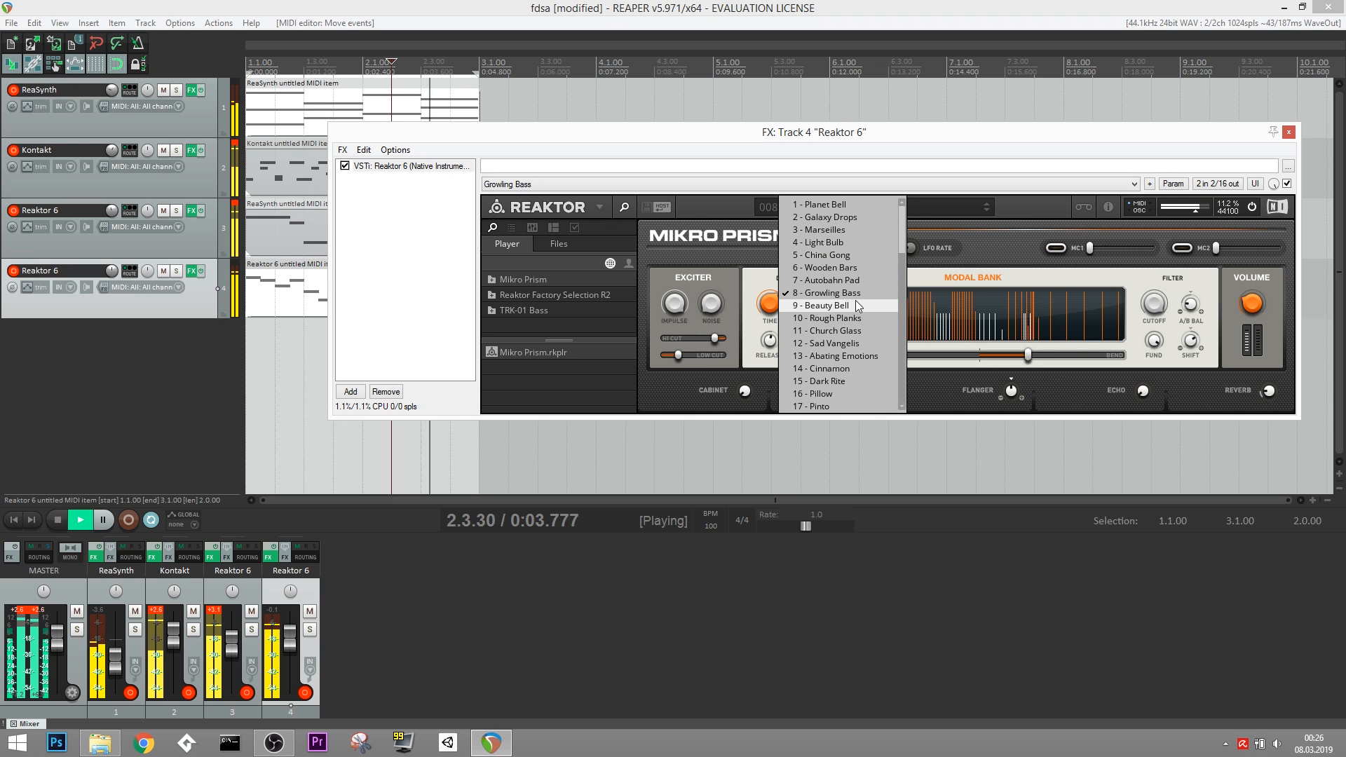
click(856, 306)
click(844, 204)
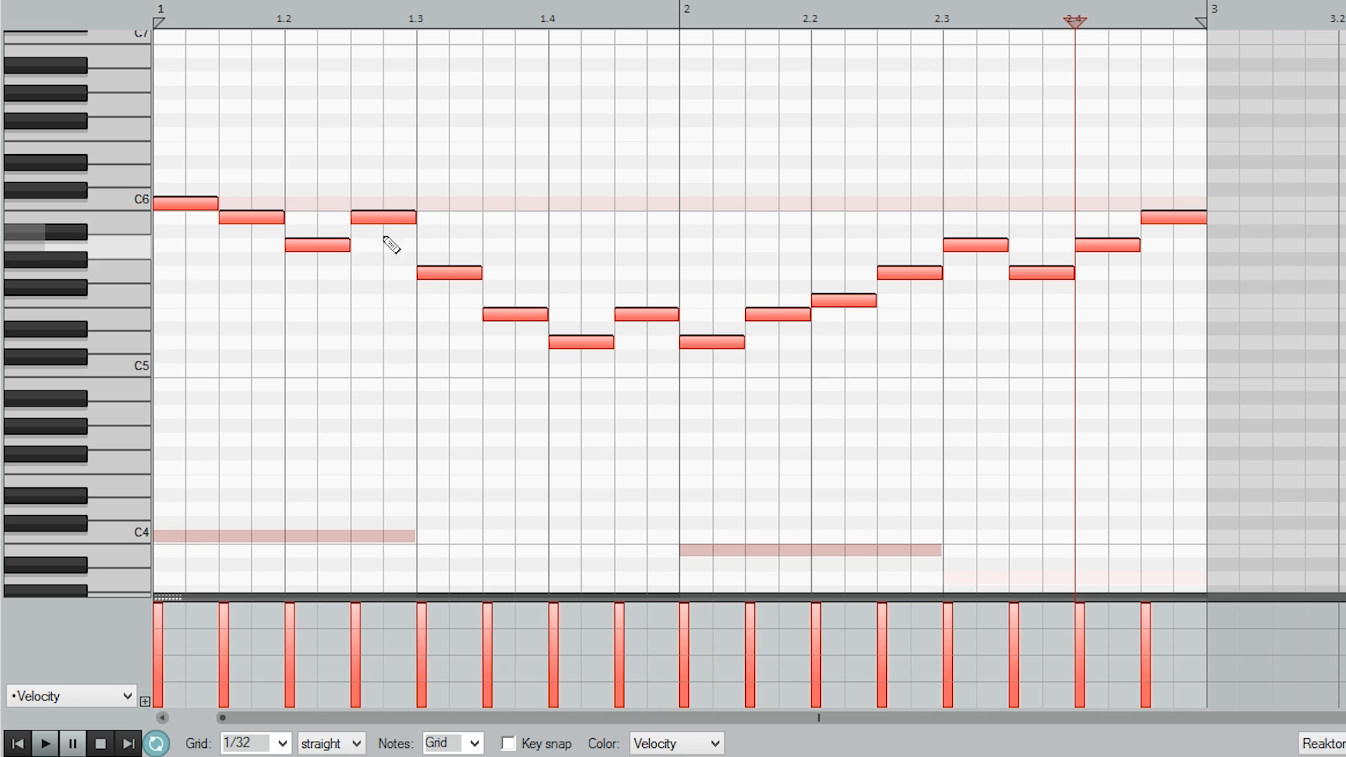
Lengthen the melody notes at beats 1.2 and 2.2 while shortening the ones after them, and vary the note velocities downward.
click(388, 219)
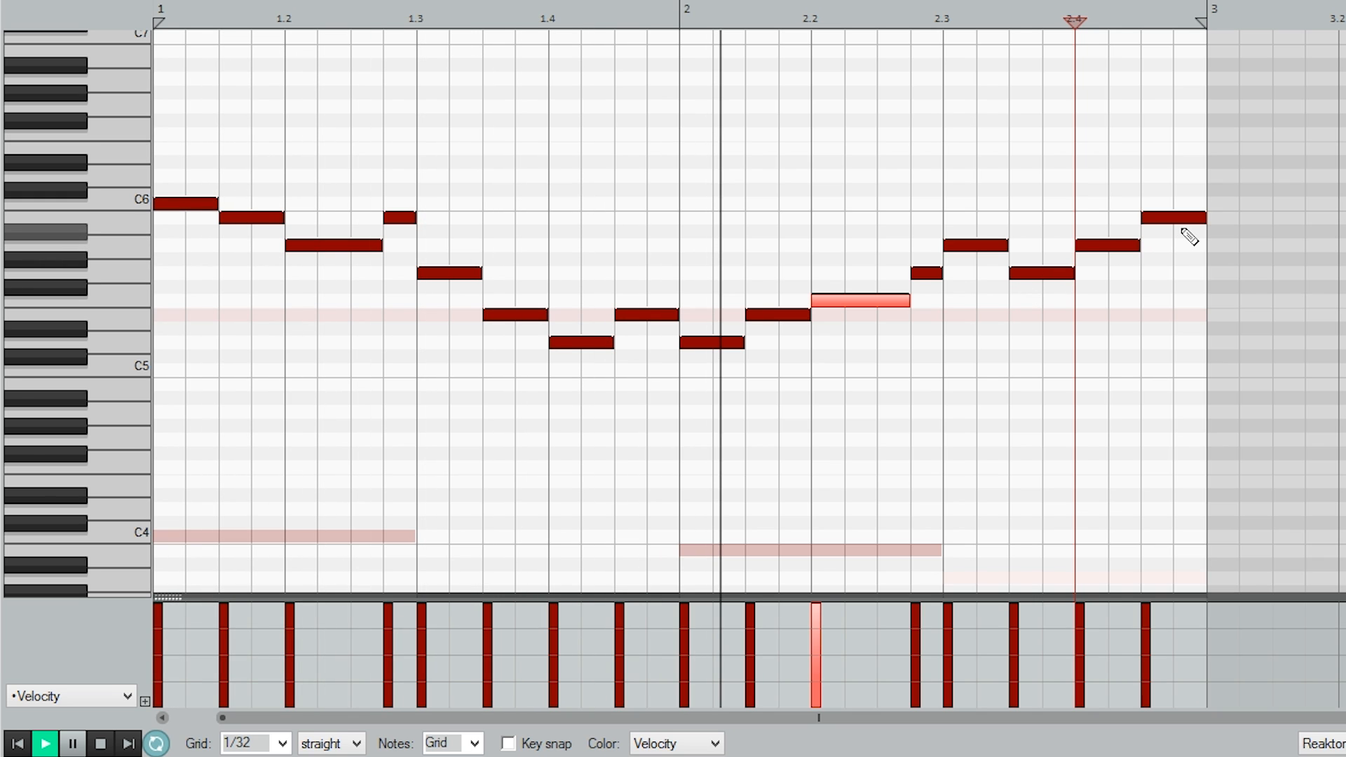
key(space)
mouse_move(158, 617)
mouse_down()
mouse_move(295, 630)
mouse_move(915, 621)
mouse_up()
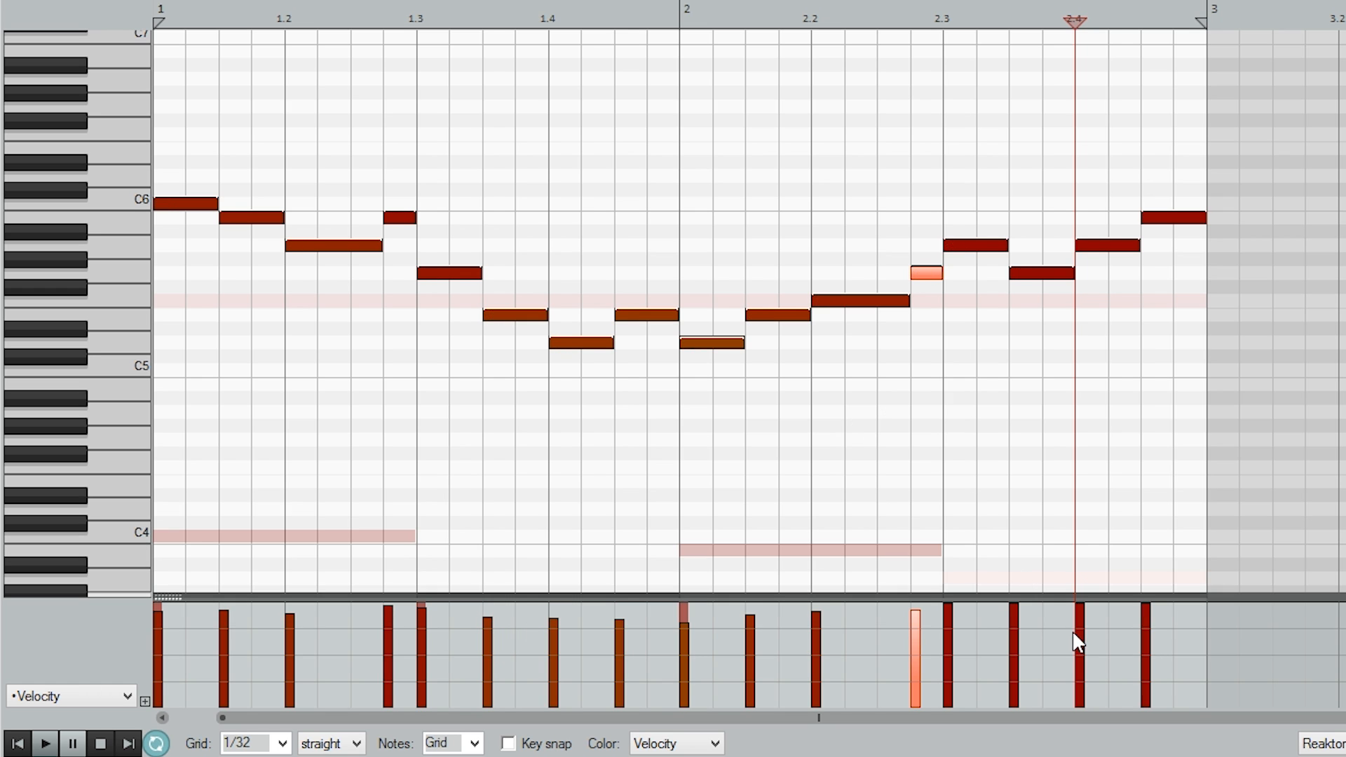
drag(1075, 640, 1088, 651)
key(space)
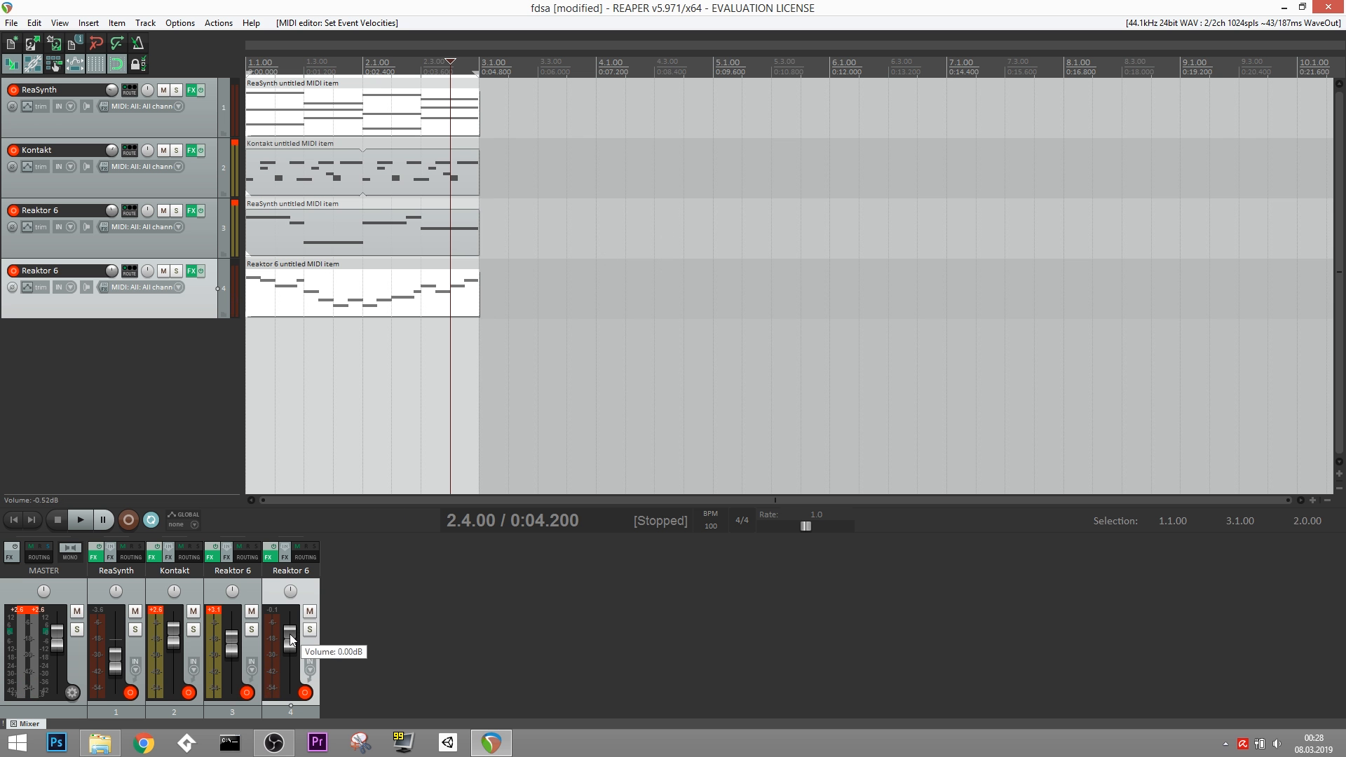
Insert Kontakt as a virtual instrument on a fifth track and mute the fourth track.
right_click(142, 365)
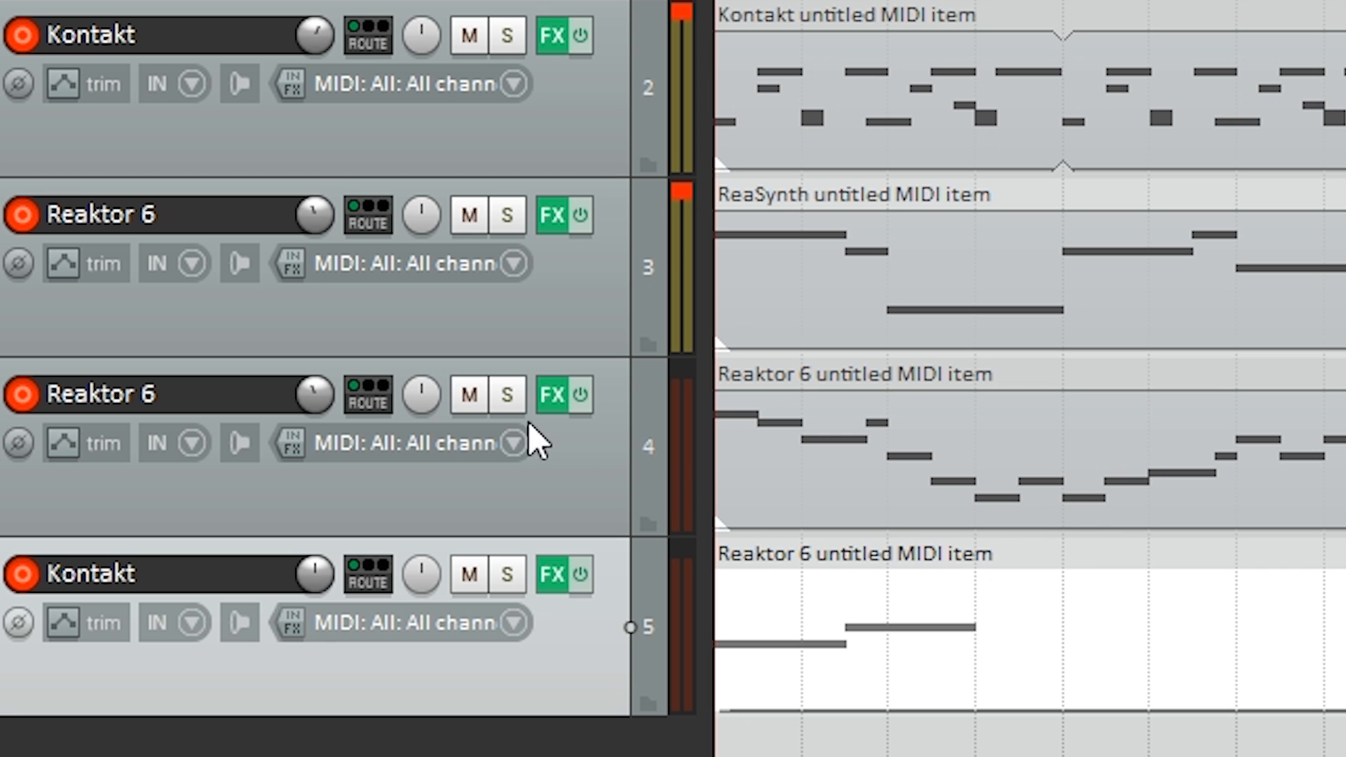
click(468, 396)
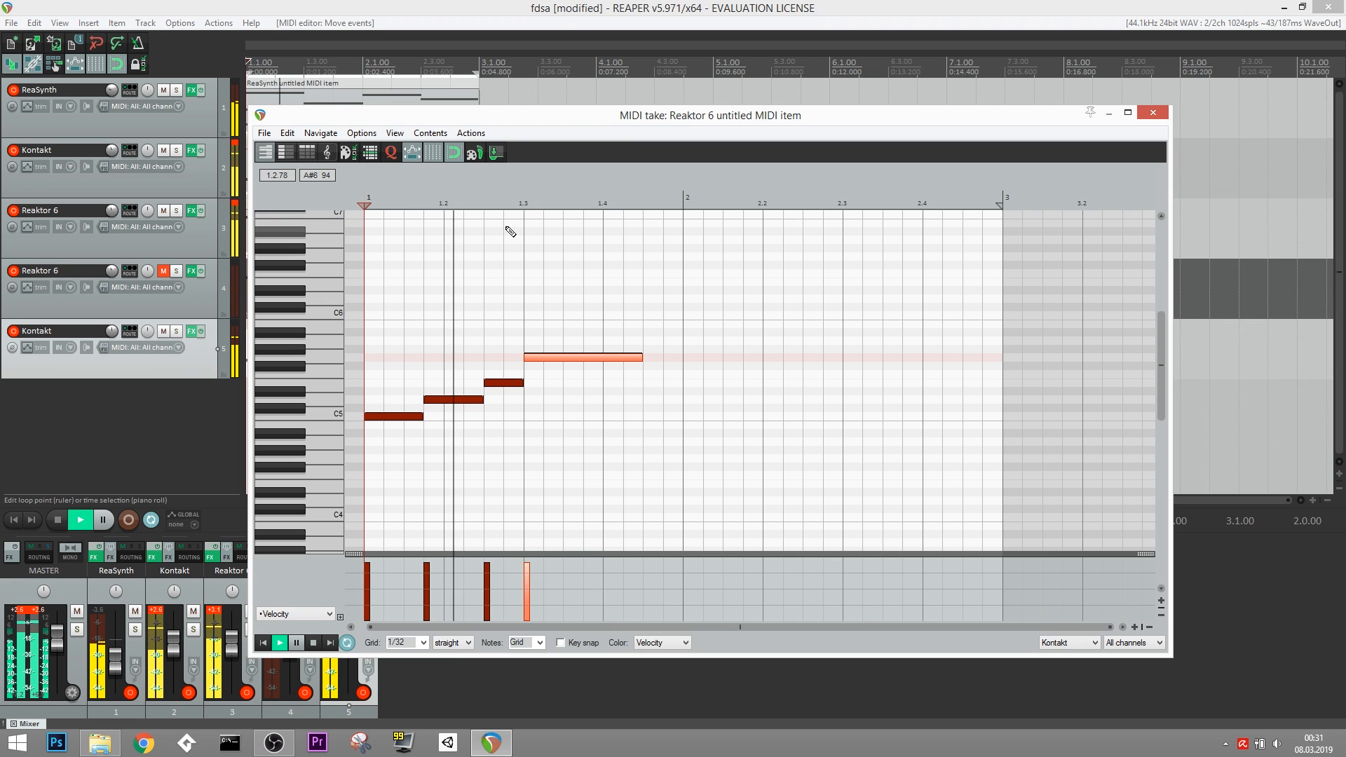
Shorten the G5 note at beat 1.3 on the Kontakt track, place an E5 note after it, and play the loop.
key(space)
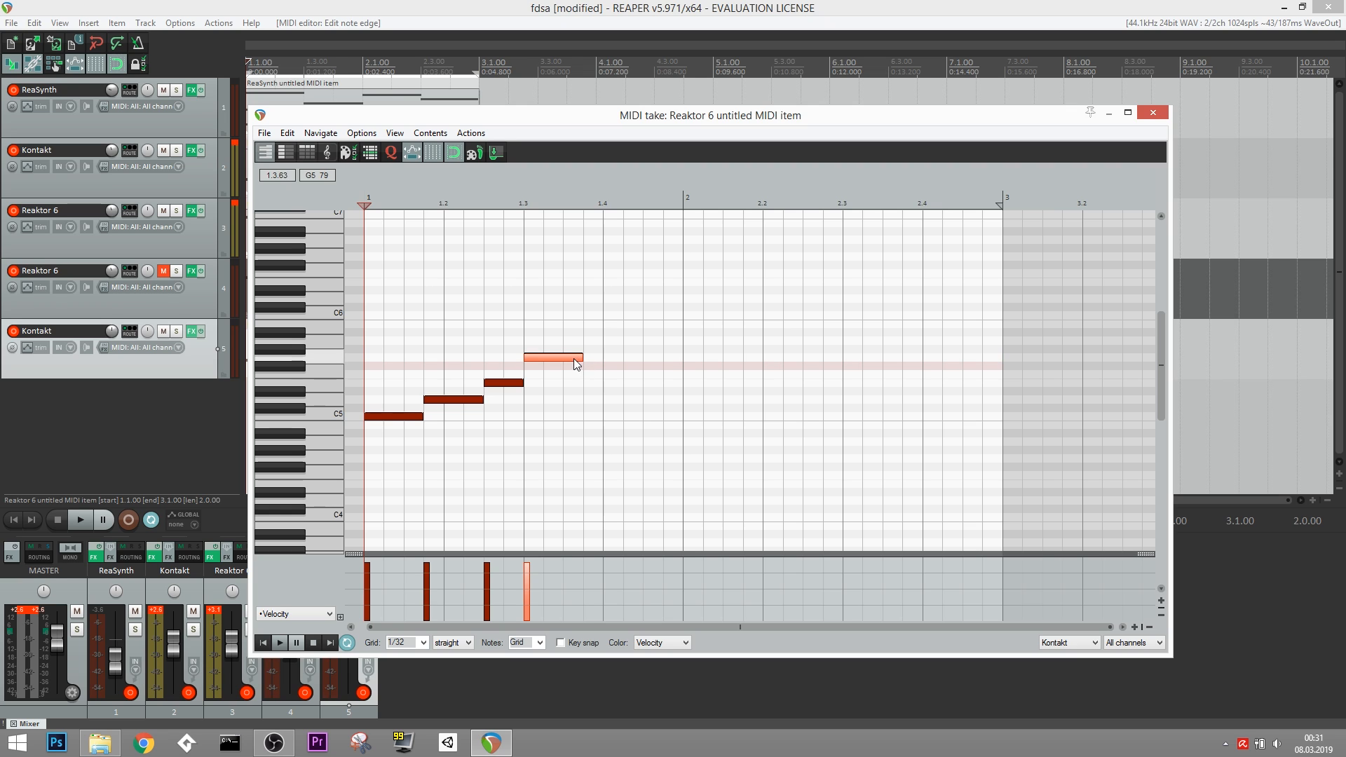
drag(579, 358, 561, 358)
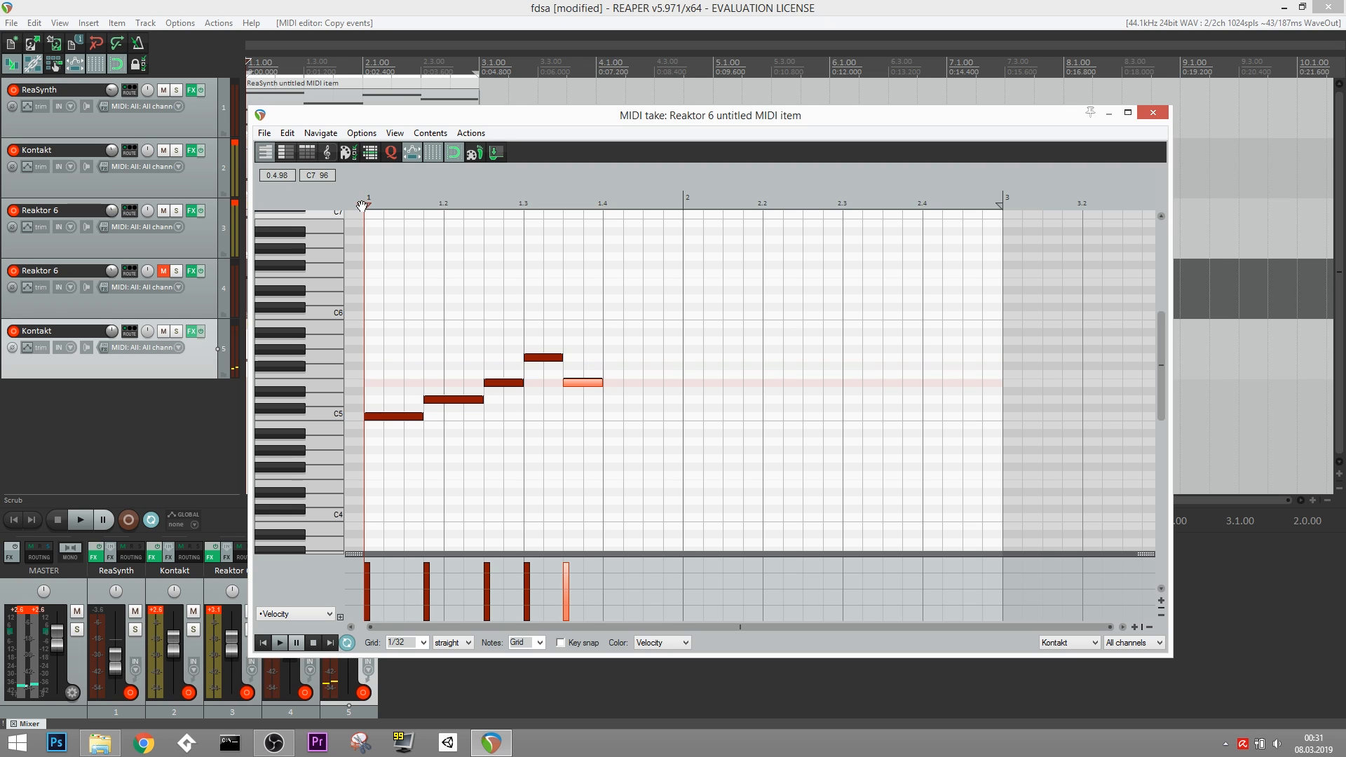
key(space)
key(space)
key(space)
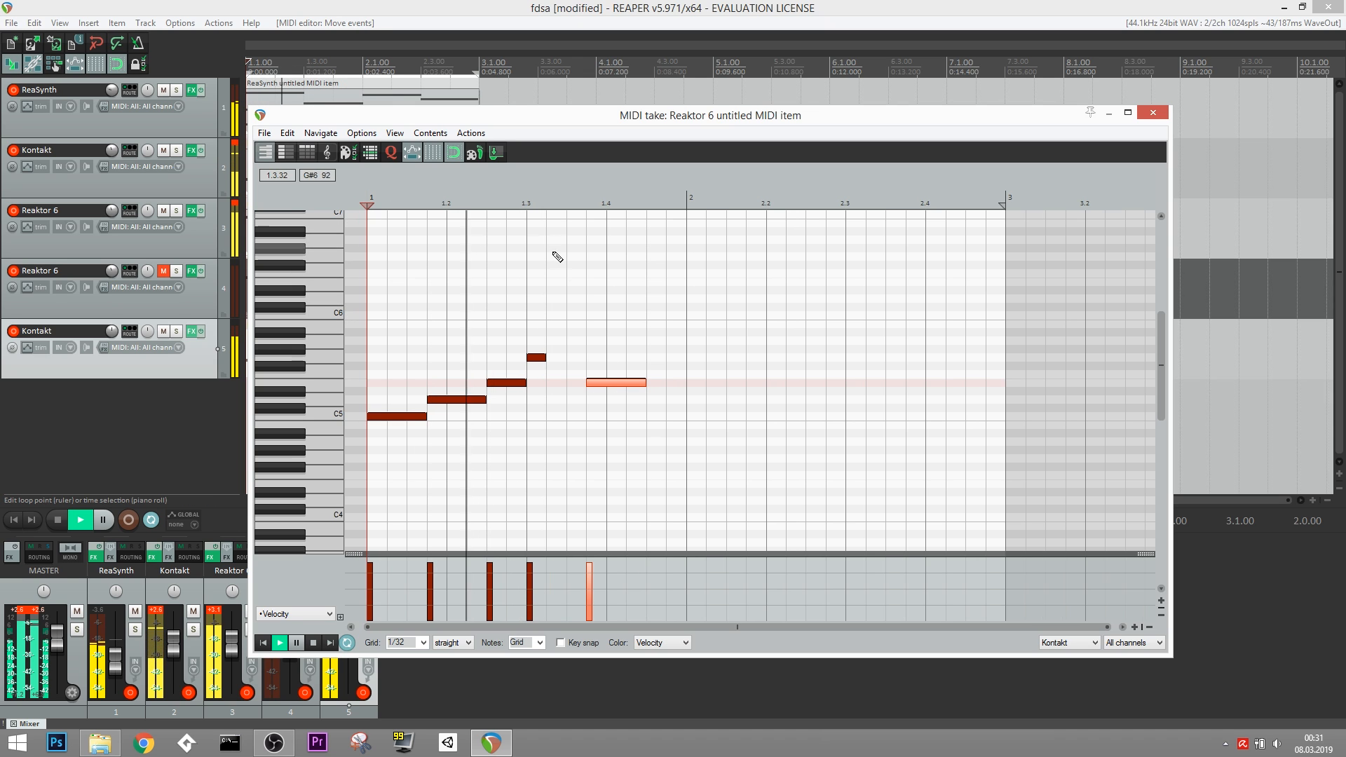
Try an even shorter G5 note at beat 1.3 during playback and undo the shortening.
drag(545, 358, 537, 358)
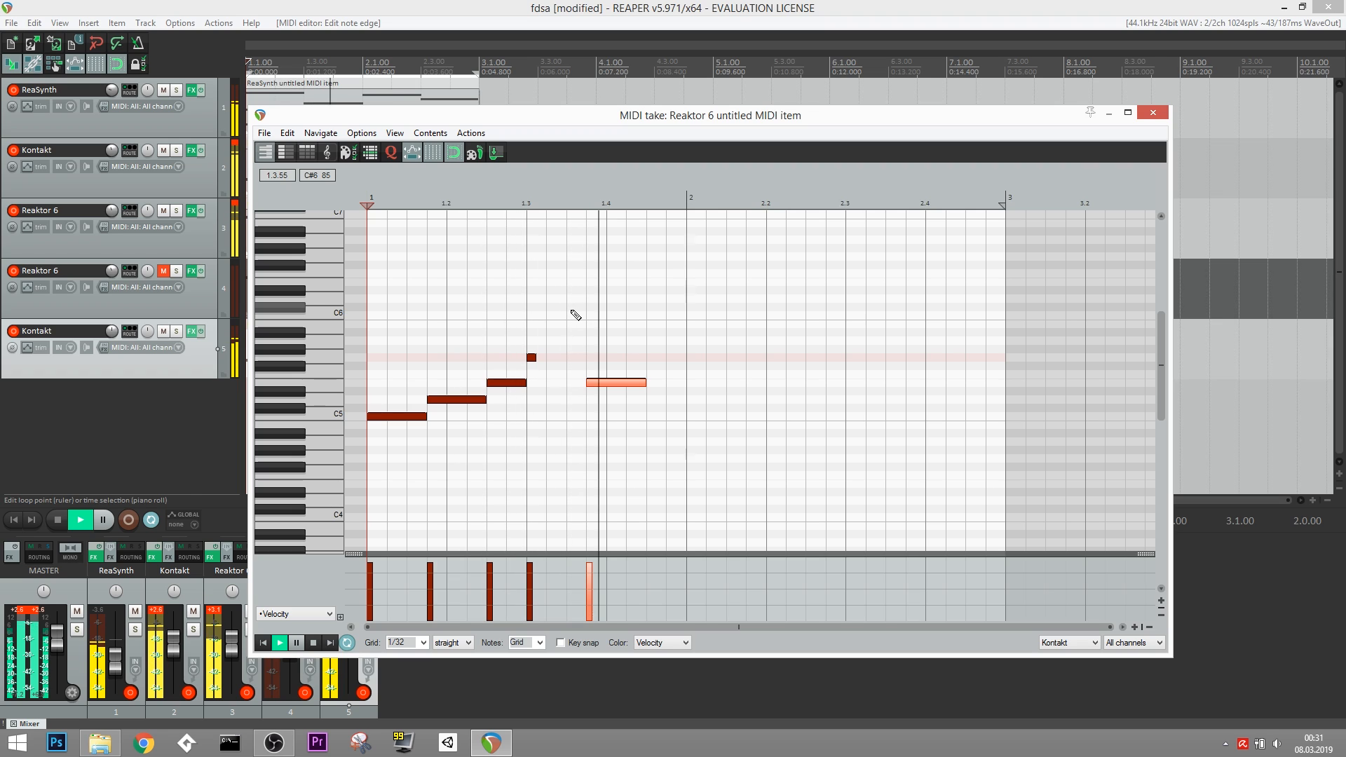
key(space)
key(ctrl+z)
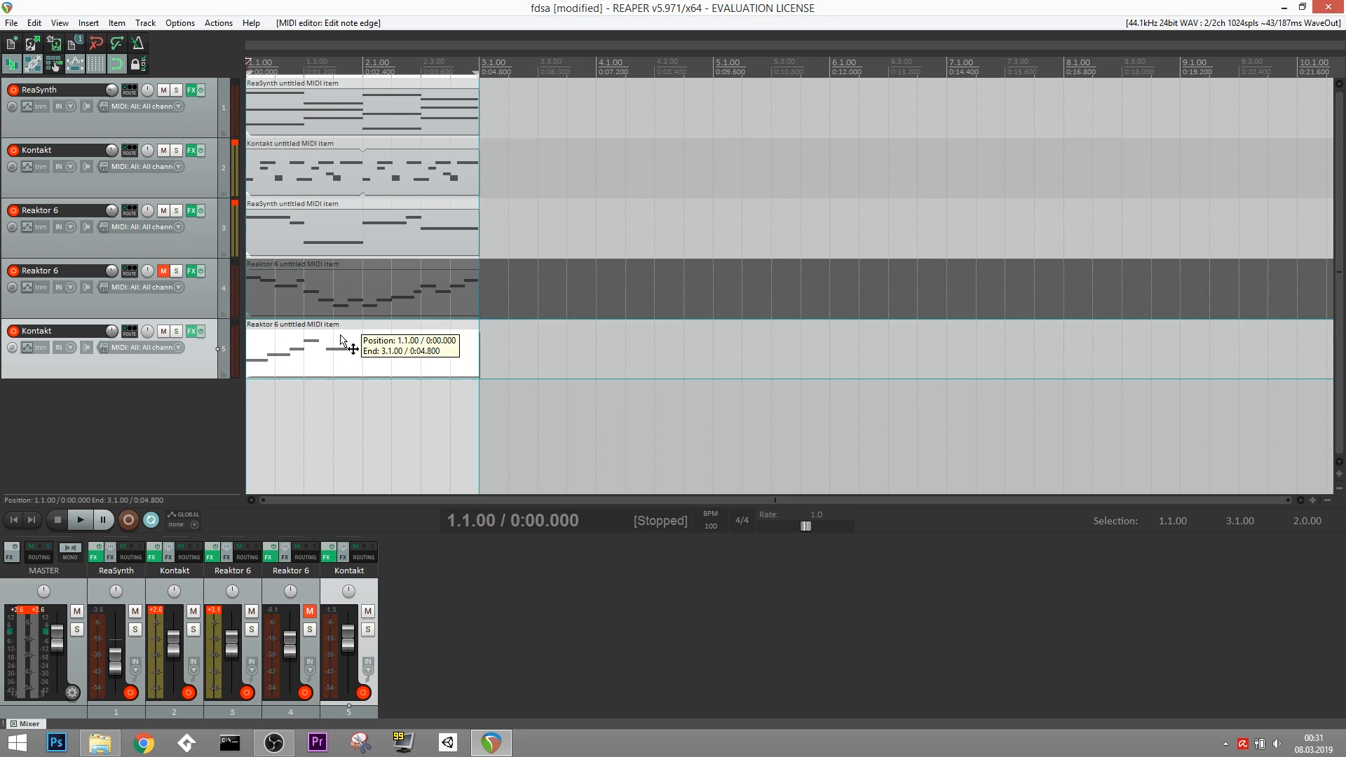
Open the Kontakt track's item in the MIDI editor together with the ReaSynth chord item.
key(Escape)
right_click(350, 348)
click(301, 347)
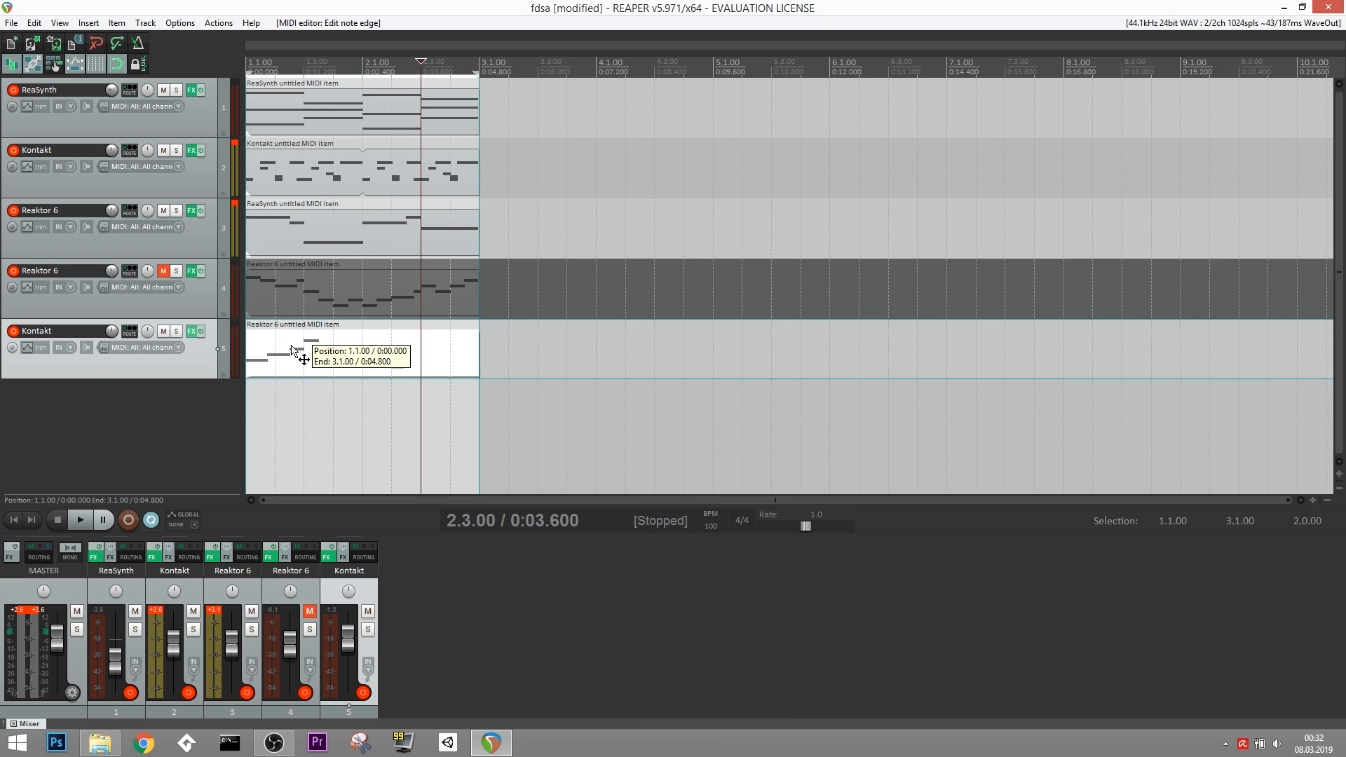
click(356, 107)
double_click(342, 362)
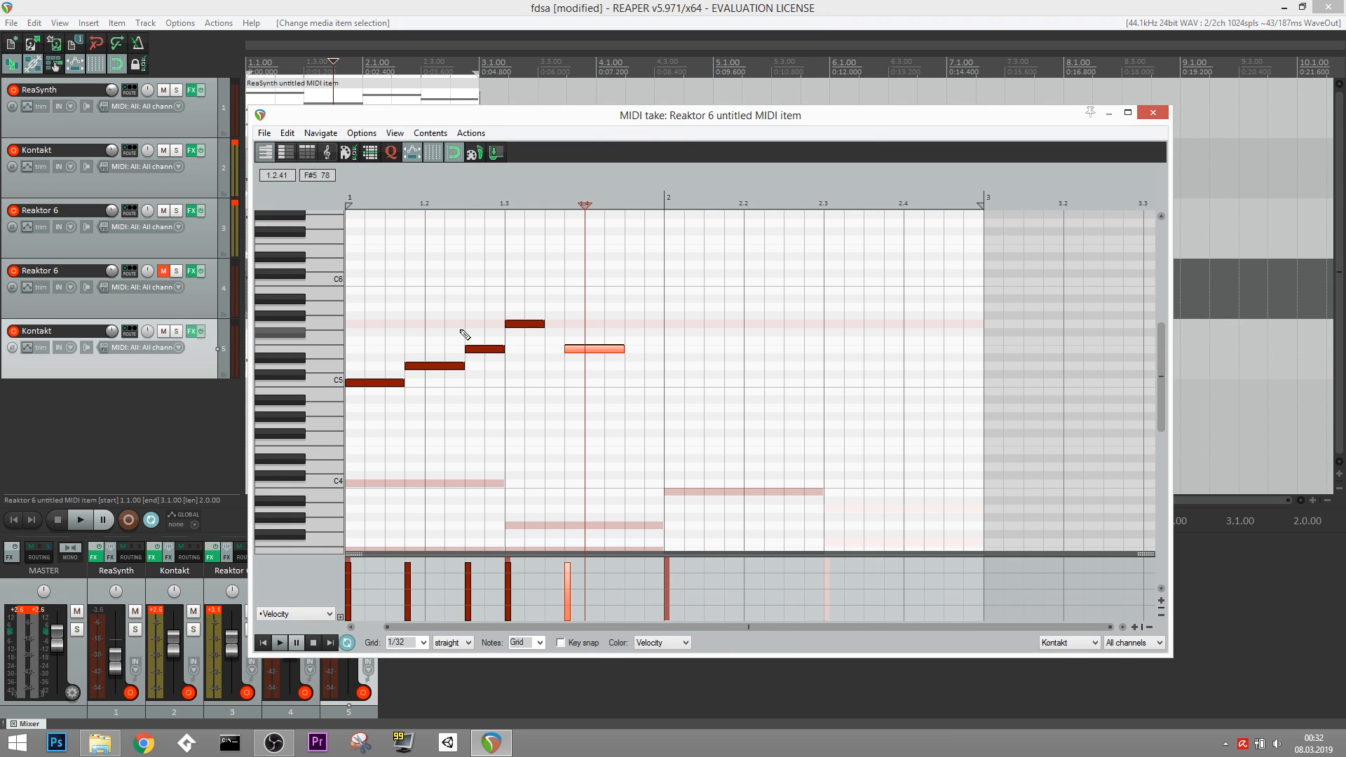
Listen to the first-bar melody notes one by one against the chord layout.
scroll(463, 391, down, 4)
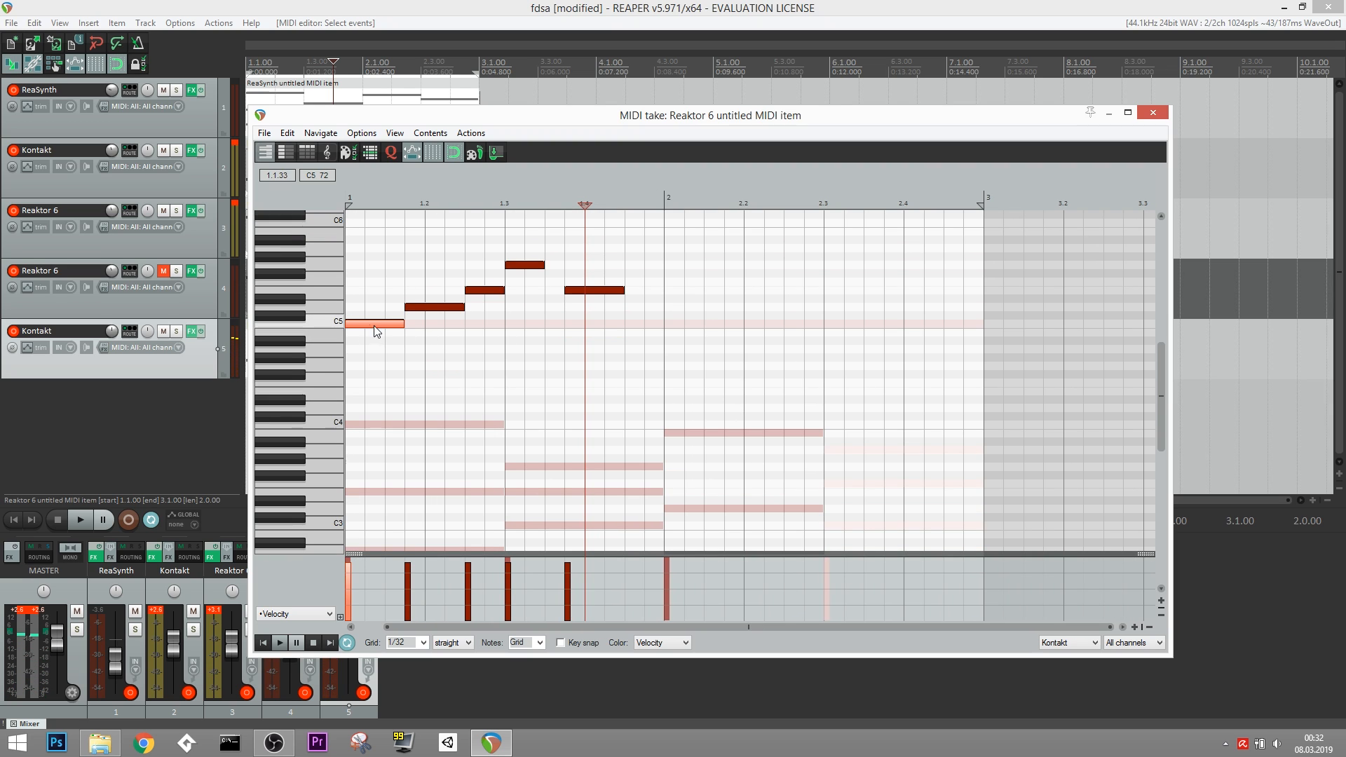
click(483, 289)
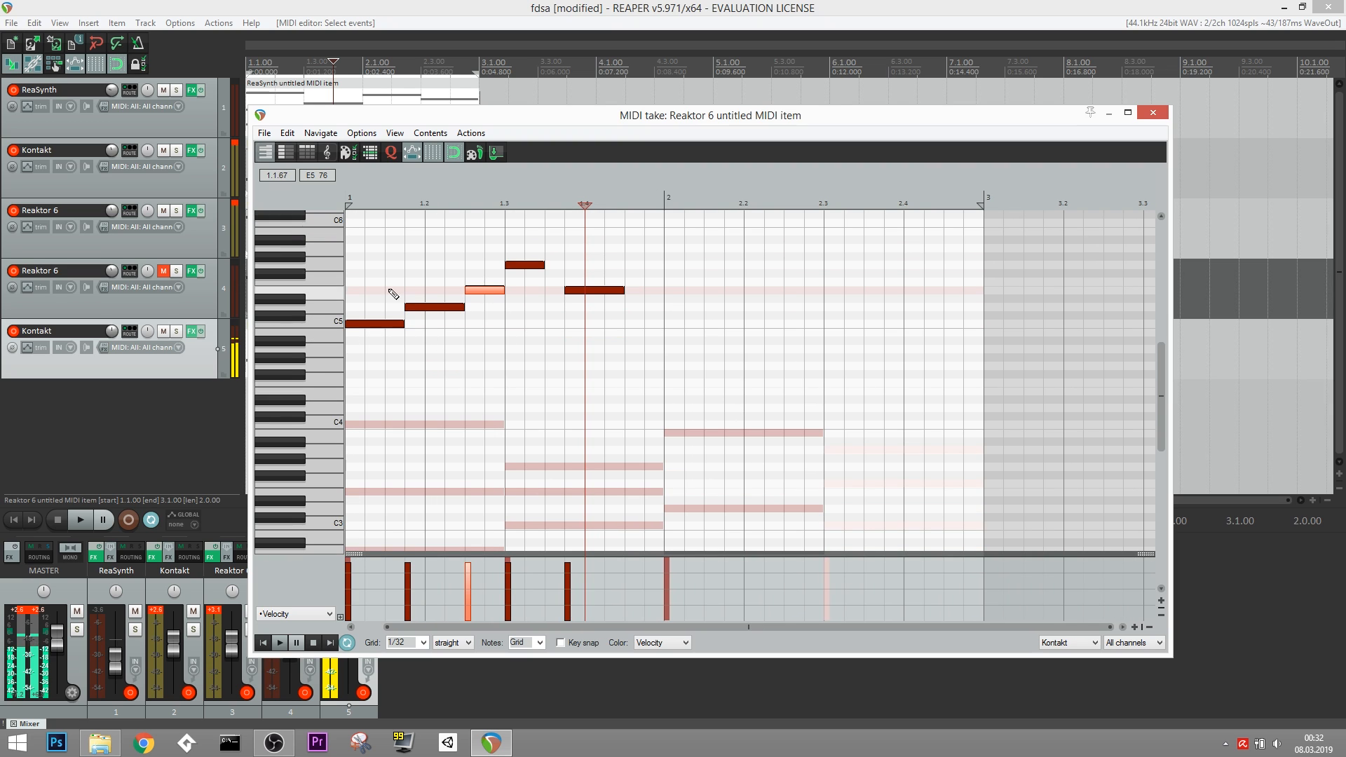
scroll(491, 350, up, 2)
click(433, 350)
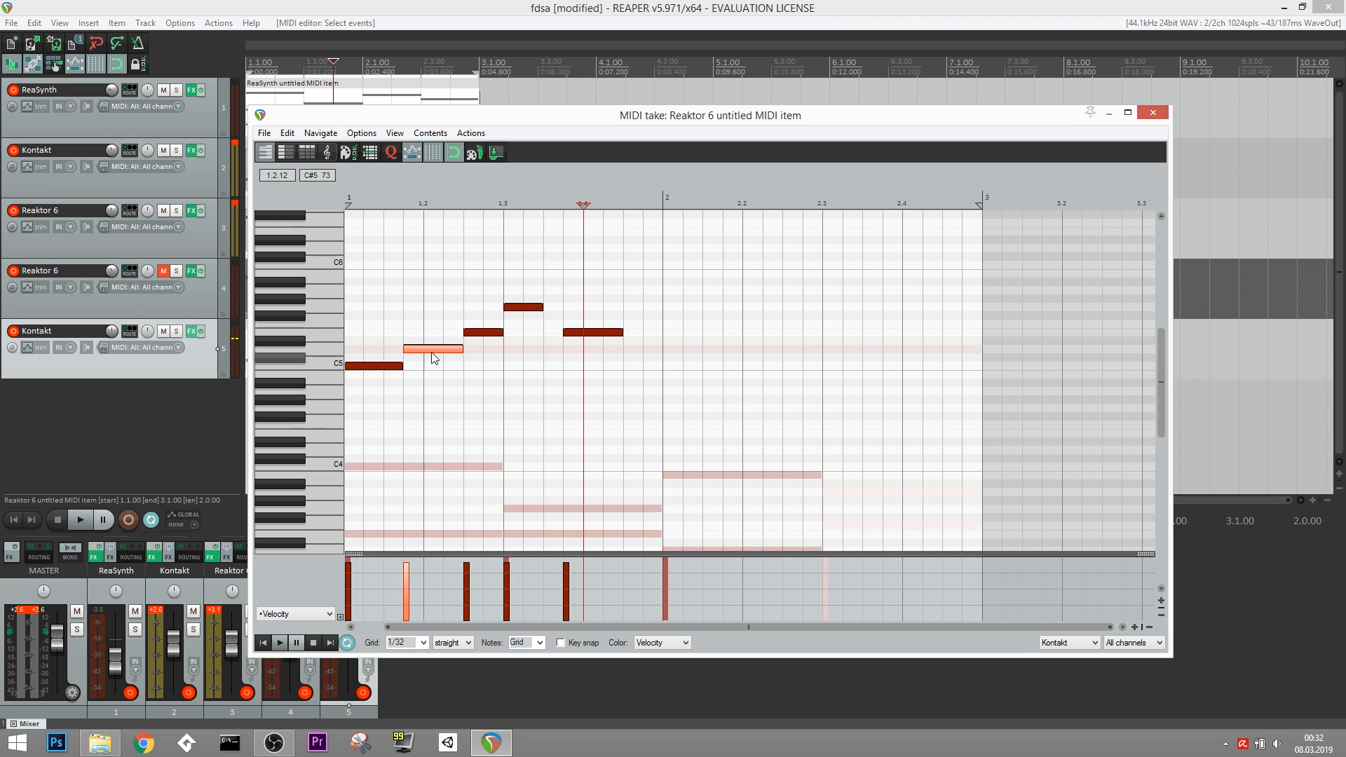
click(382, 366)
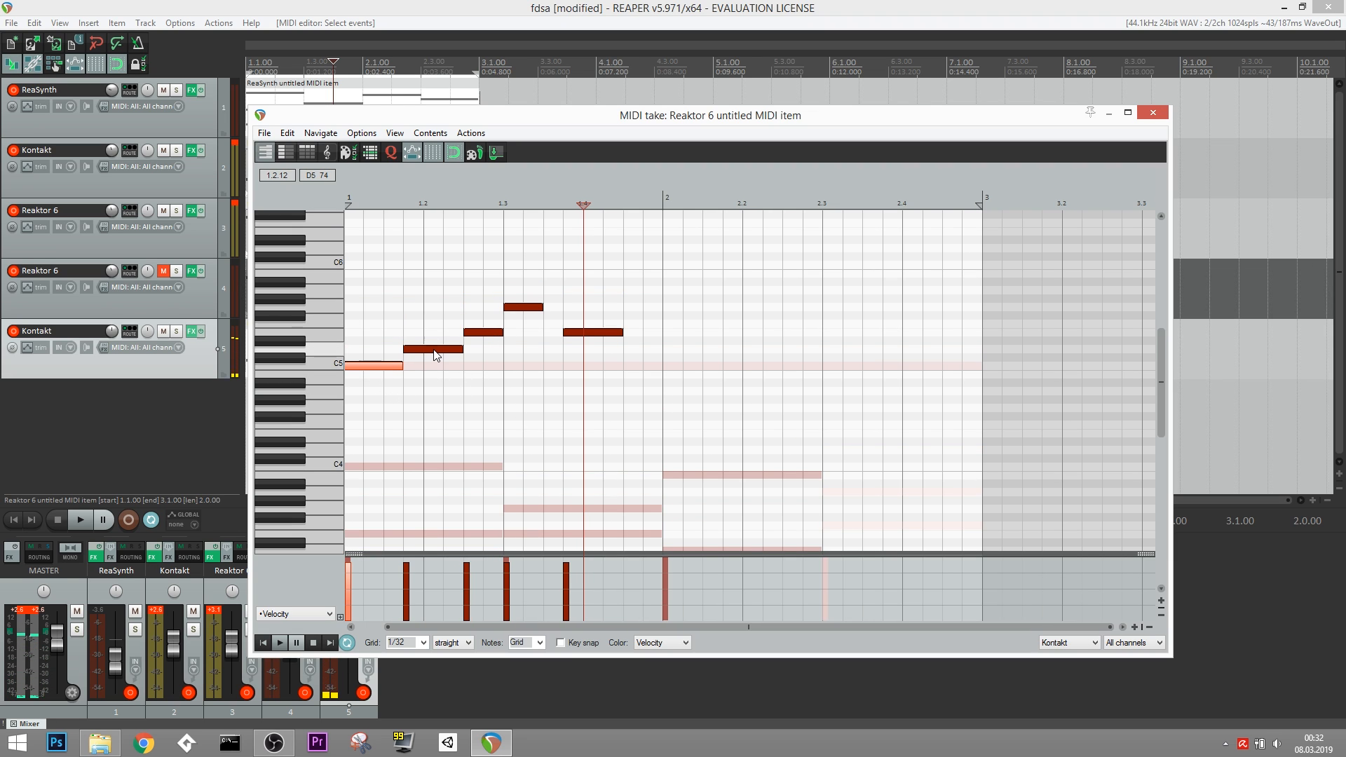
click(487, 334)
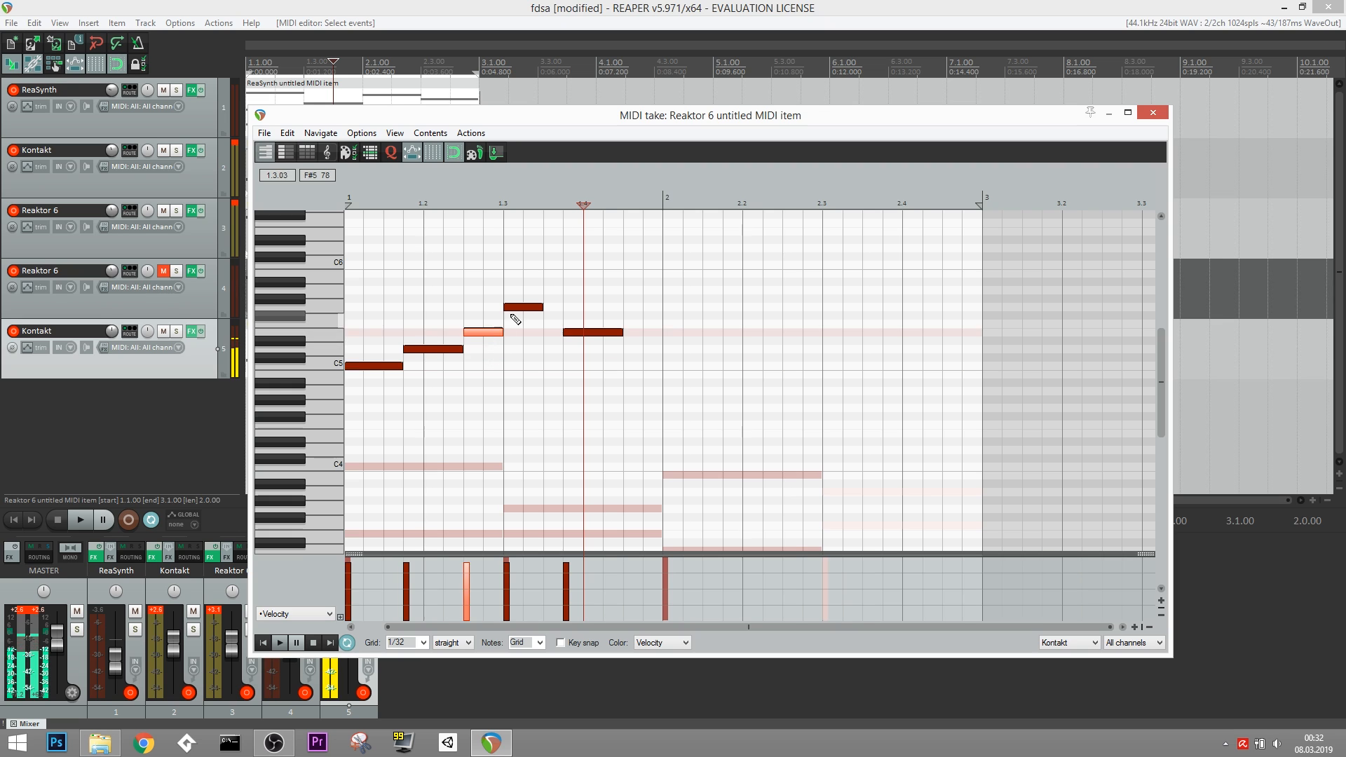
click(508, 307)
Continue the melody through bar 2 with the notes D5, E5, D5, E5 and C5, and play from the start.
key(Home)
key(space)
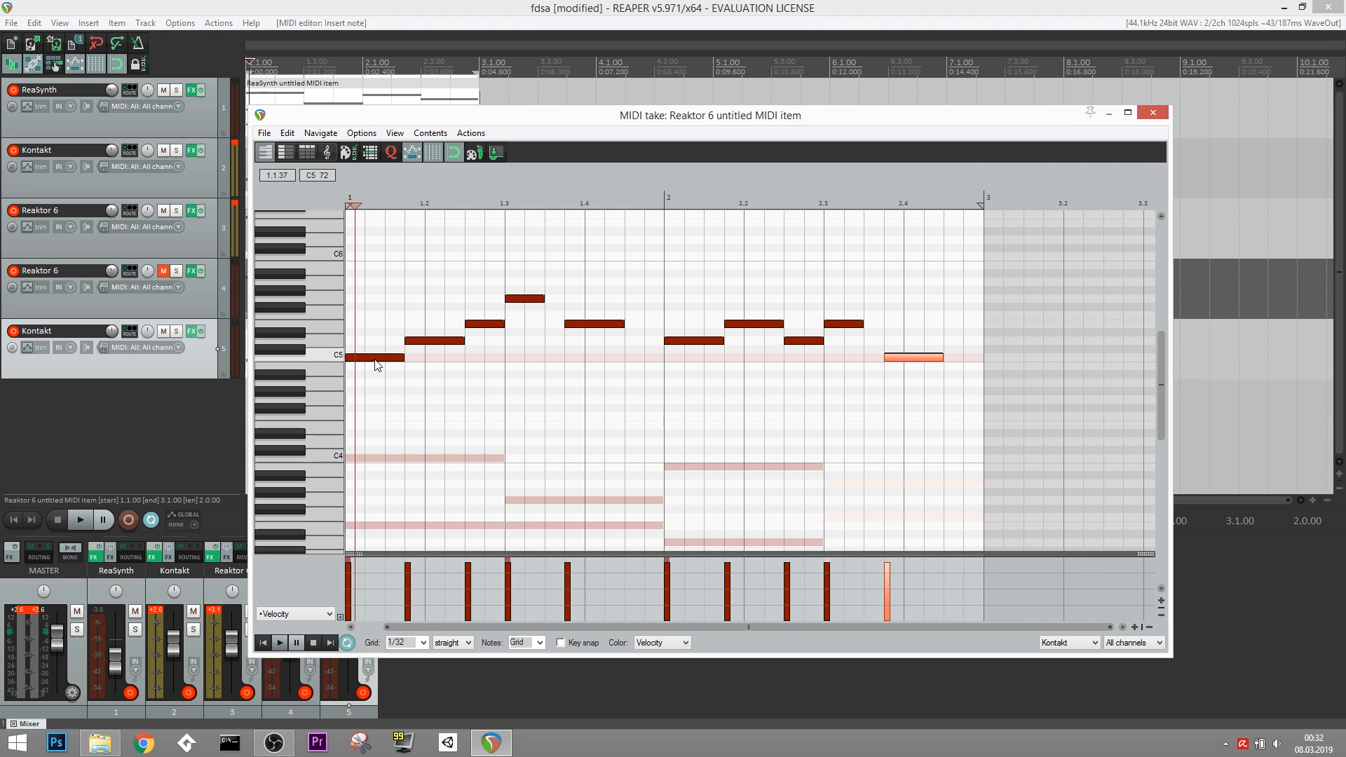
Listen to the notes of the two-bar Kontakt melody individually and play the loop.
click(377, 360)
click(436, 342)
click(484, 325)
click(576, 322)
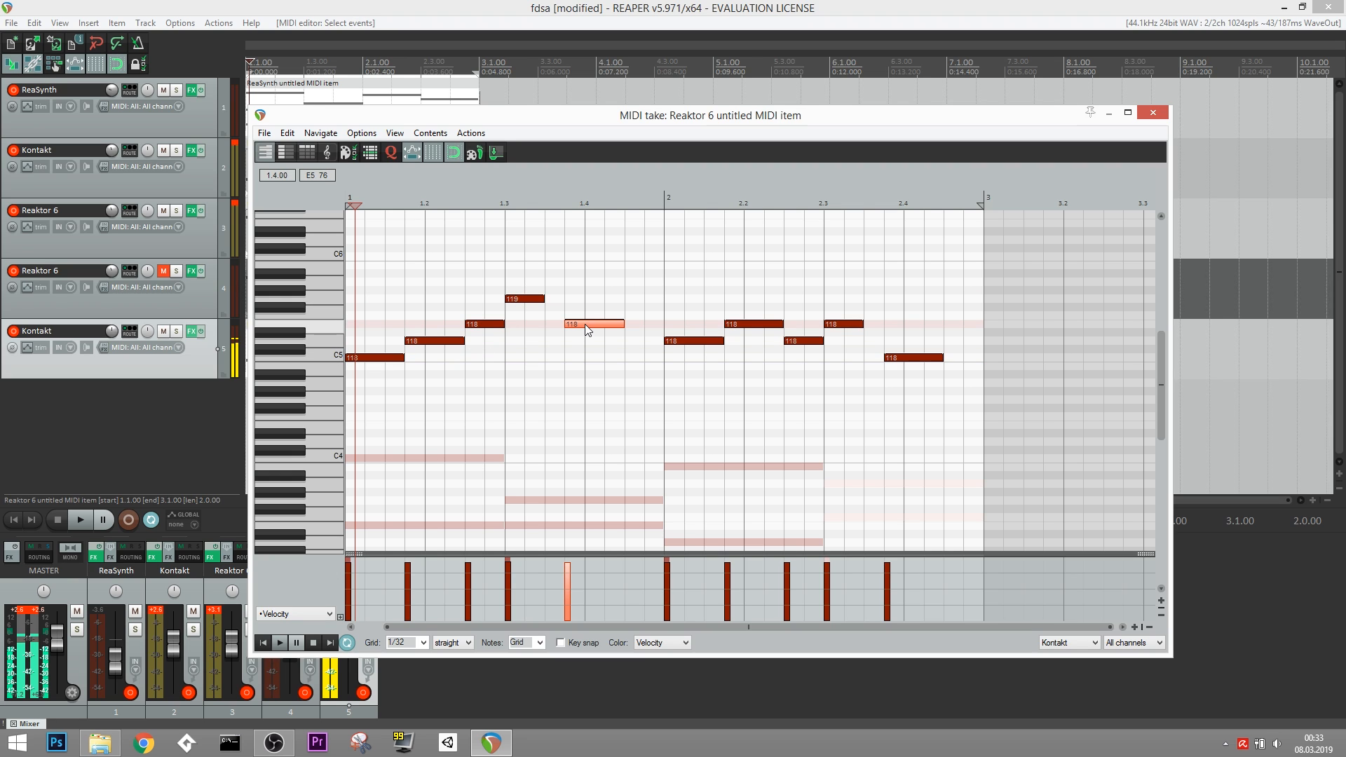
click(748, 325)
click(803, 341)
click(843, 324)
click(901, 357)
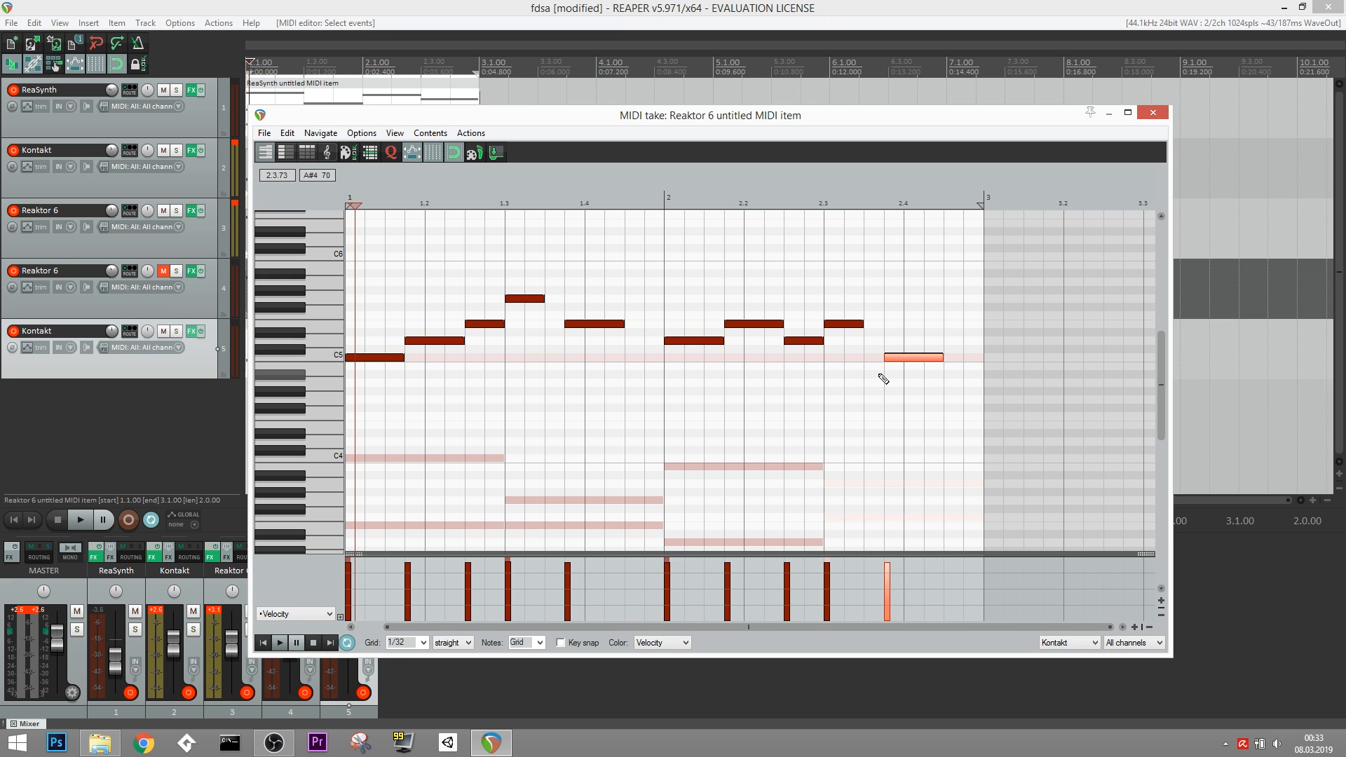
scroll(913, 373, down, 3)
scroll(970, 355, up, 3)
key(space)
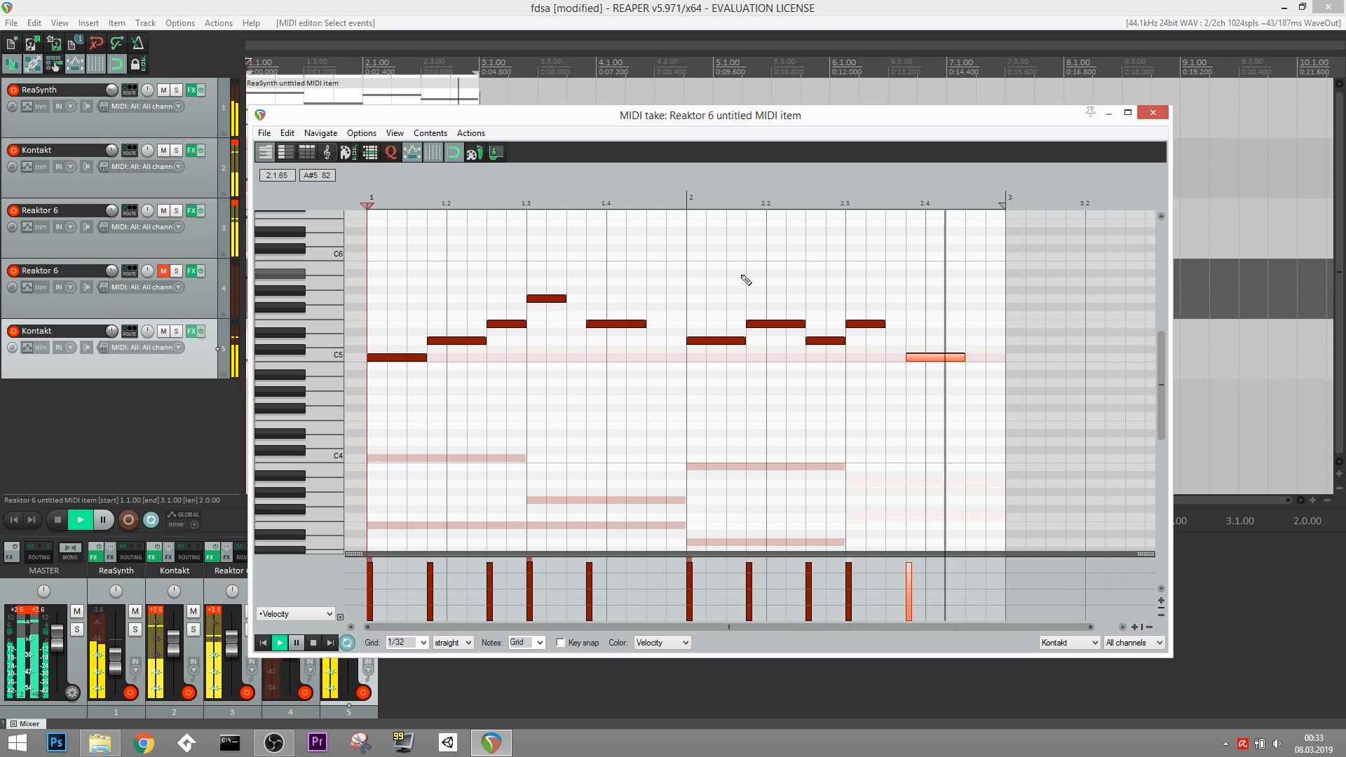
Halve the E5 note at beat 2.3, add a short D5 note directly after it, and play the loop.
key(space)
drag(861, 324, 865, 324)
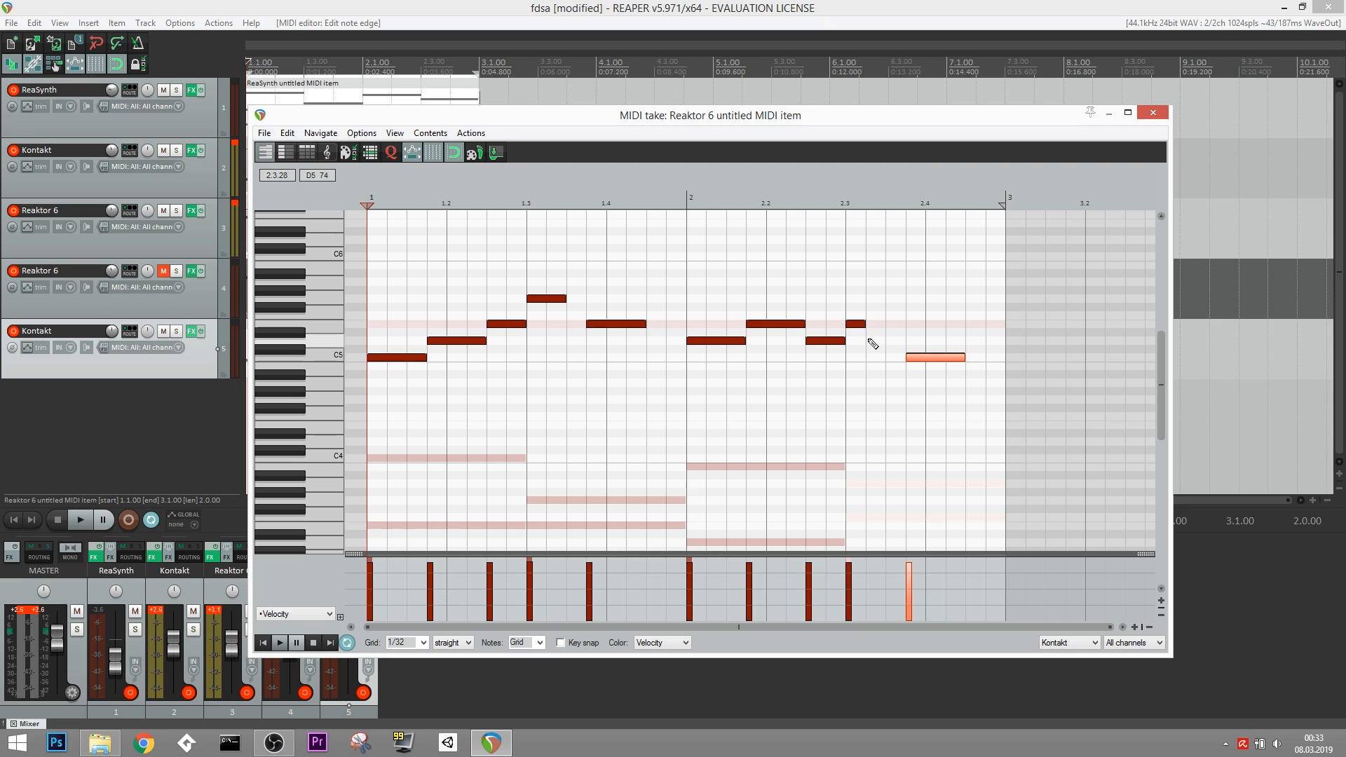
click(872, 343)
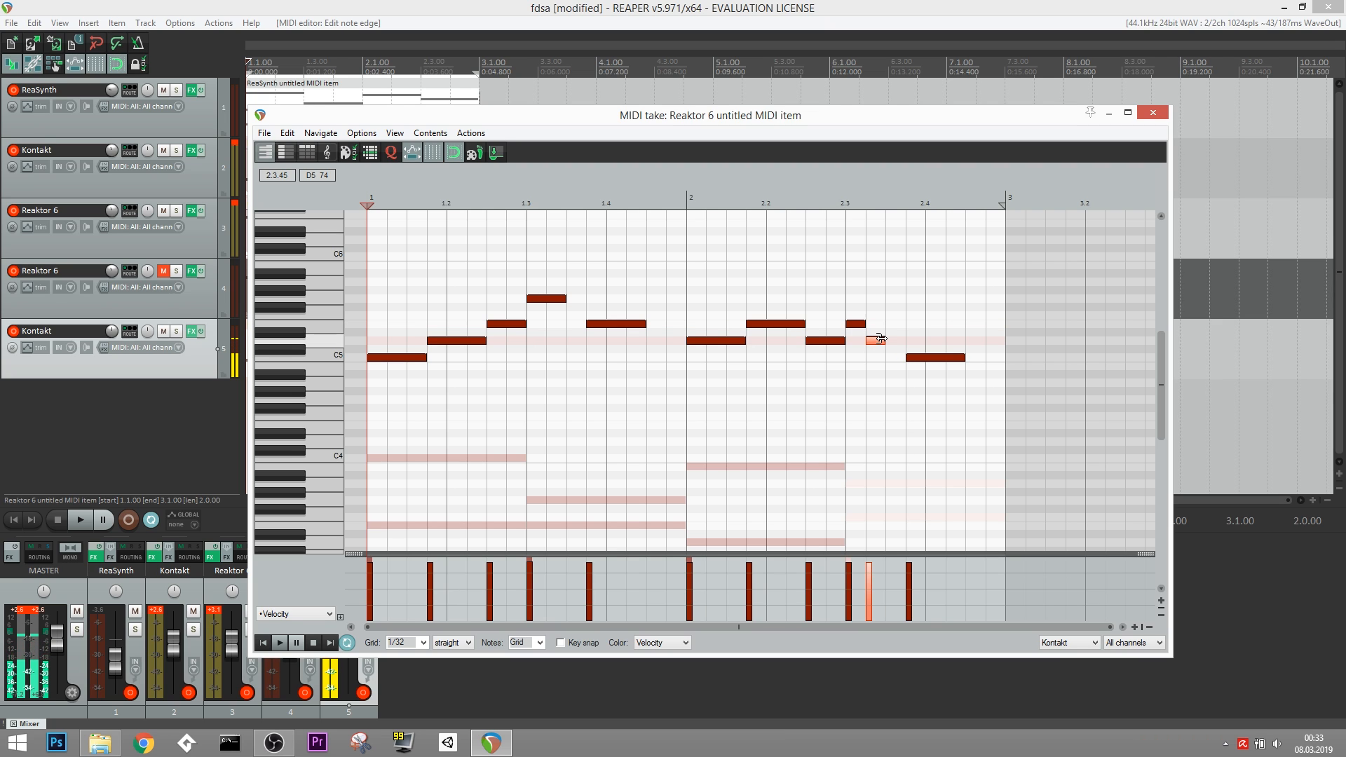
key(space)
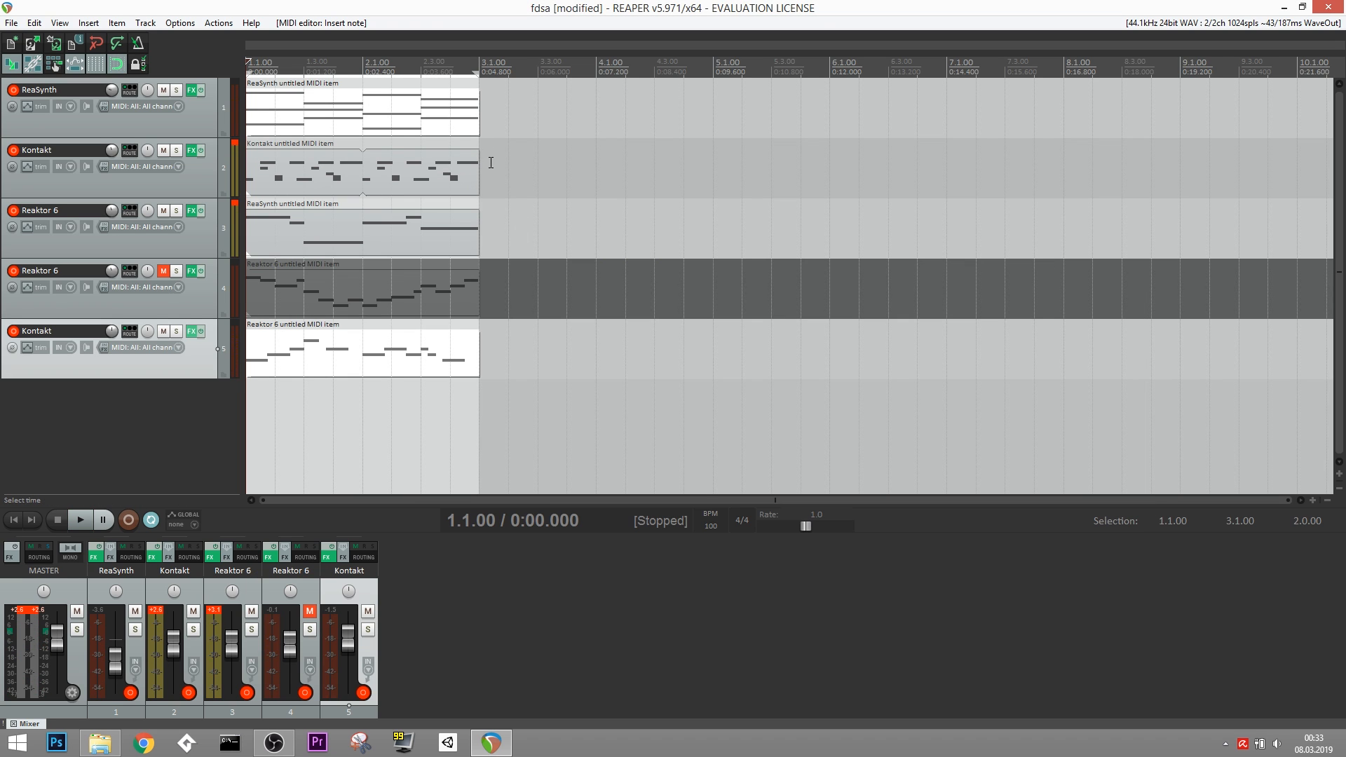
Extend the time selection and the MIDI items on all tracks to four bars, ending at 5.1.00.
drag(477, 74, 713, 77)
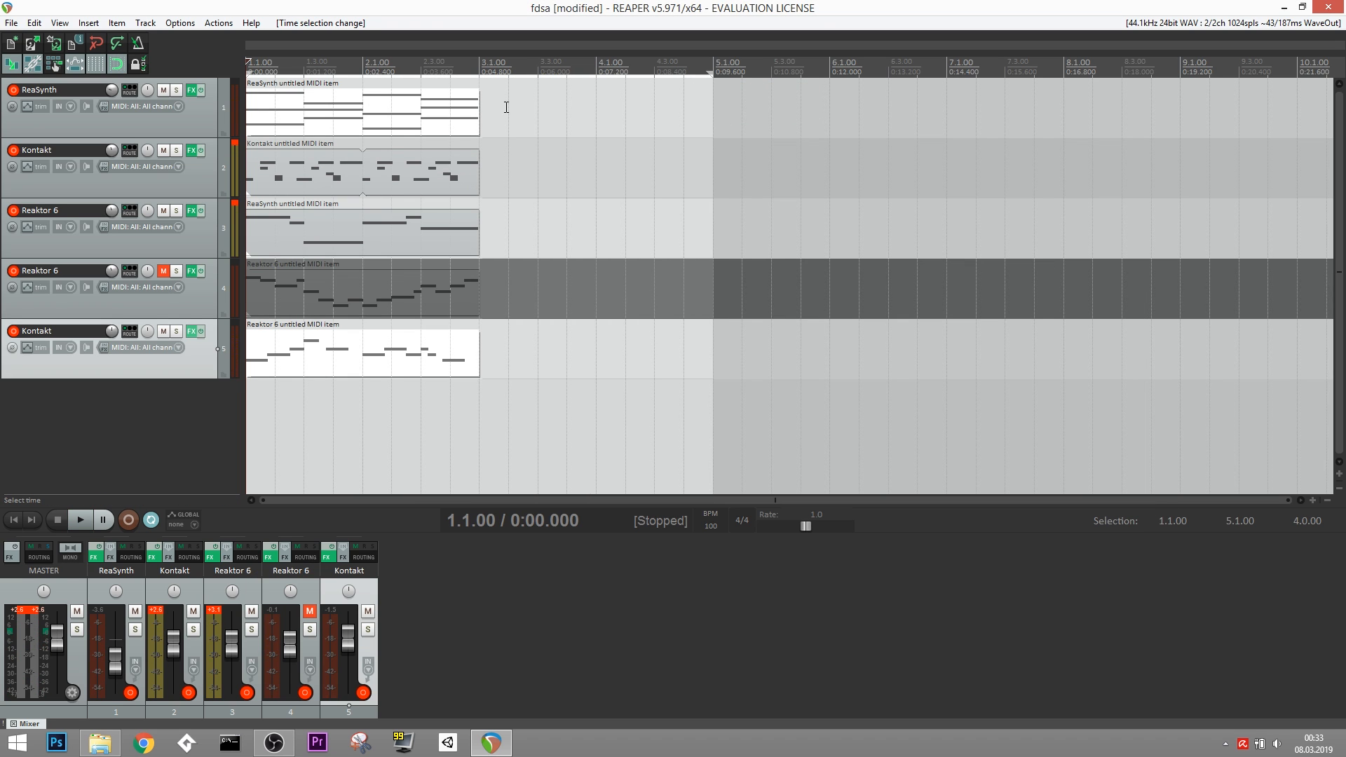
drag(504, 106, 247, 215)
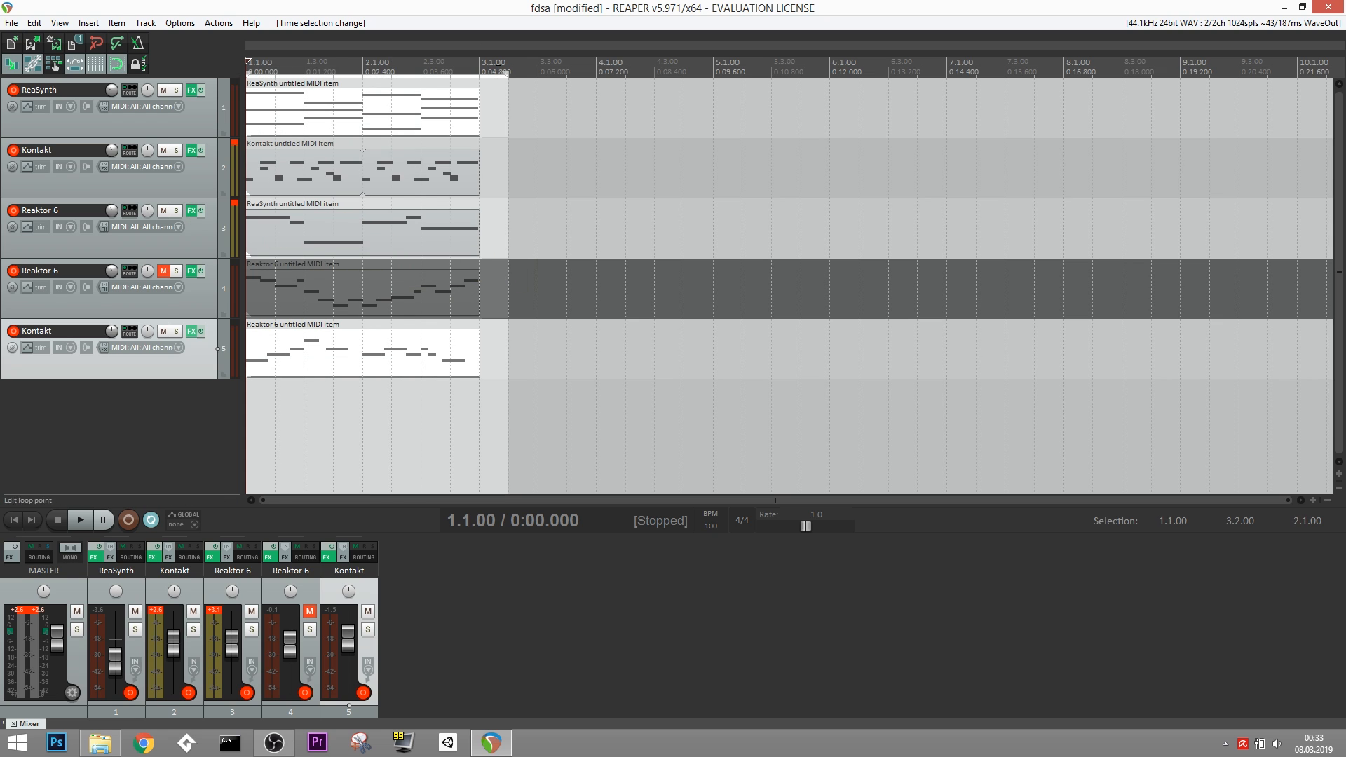
drag(507, 74, 711, 77)
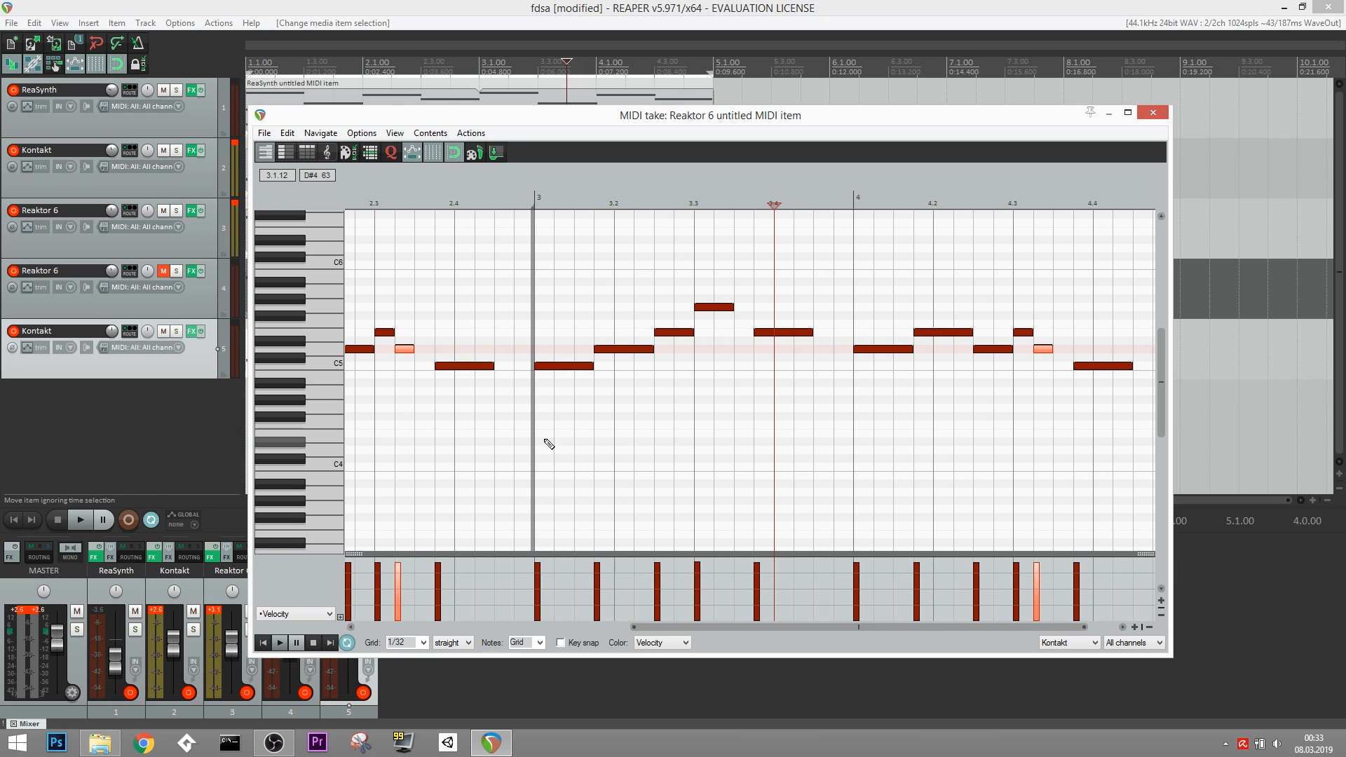
Extend the Kontakt melody's source length to bar 5 and copy its two-bar melody into bars 3 and 4.
drag(533, 442, 612, 452)
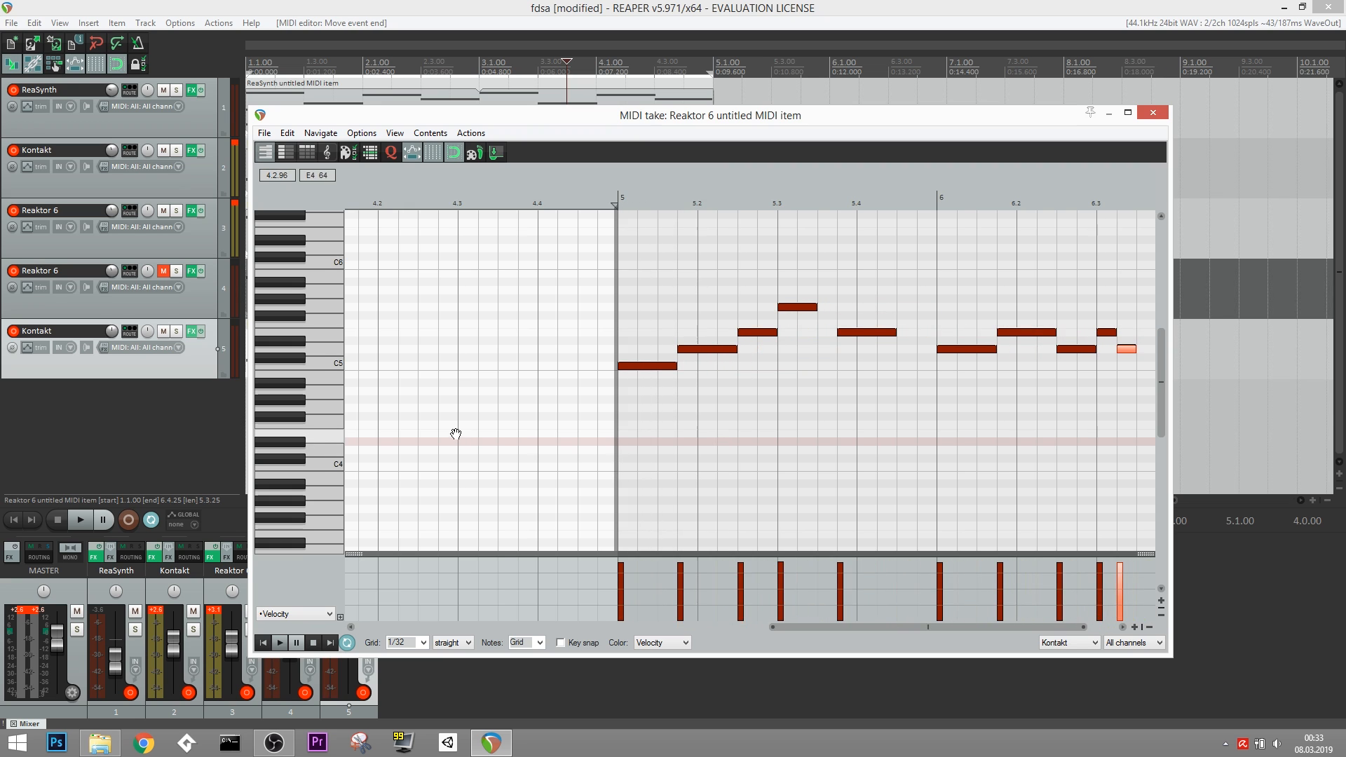
key(ctrl+z)
key(ctrl+z)
drag(694, 427, 989, 438)
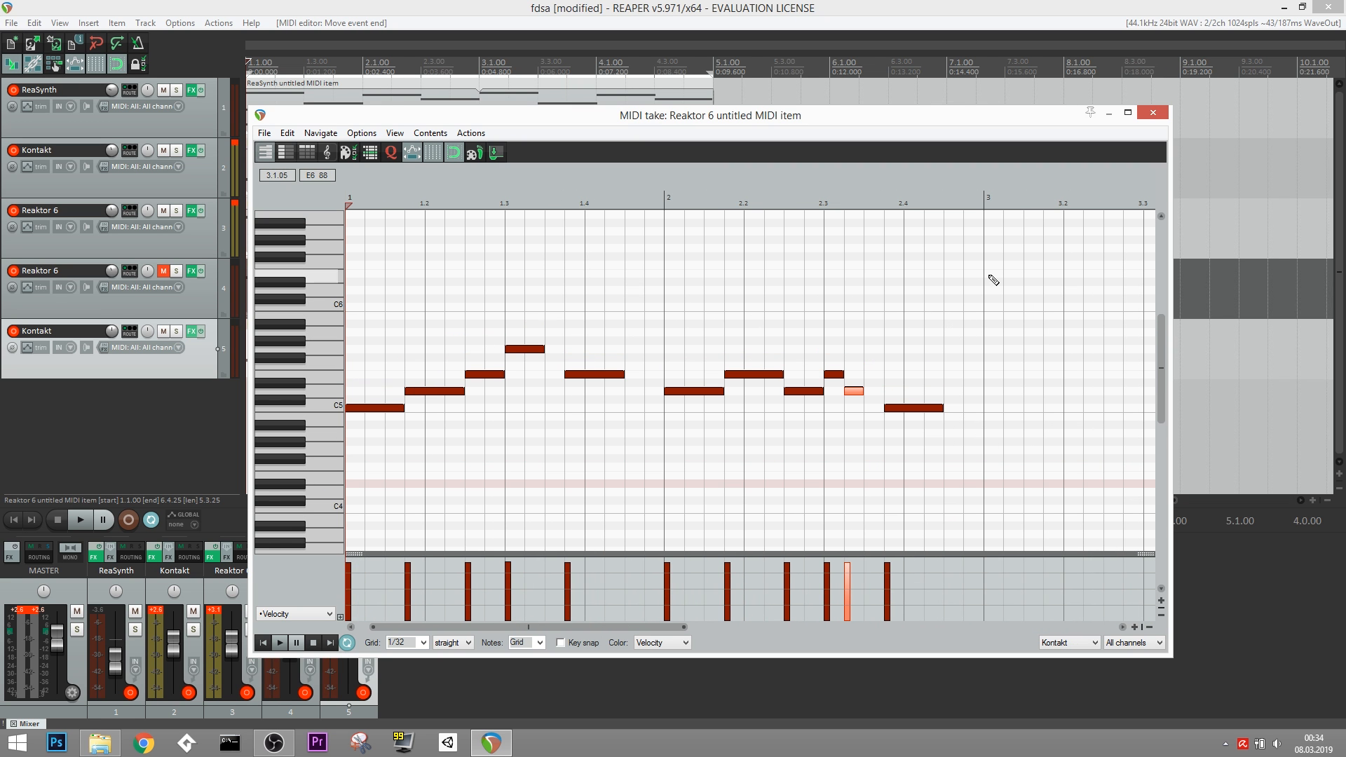
drag(1024, 244, 393, 481)
drag(380, 408, 1021, 411)
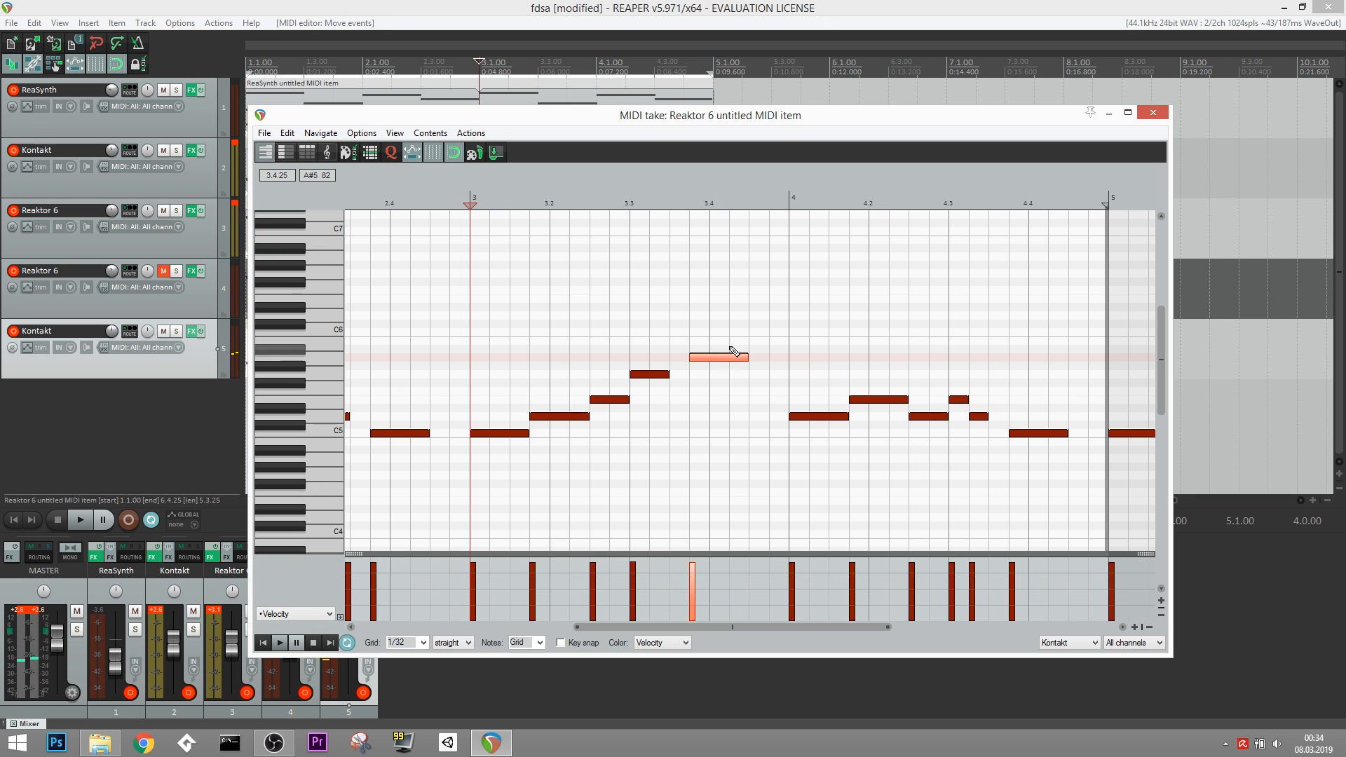
Play the melody from just before bar 3 and lower the short note between beats 3.3 and 3.4 to E5.
key(space)
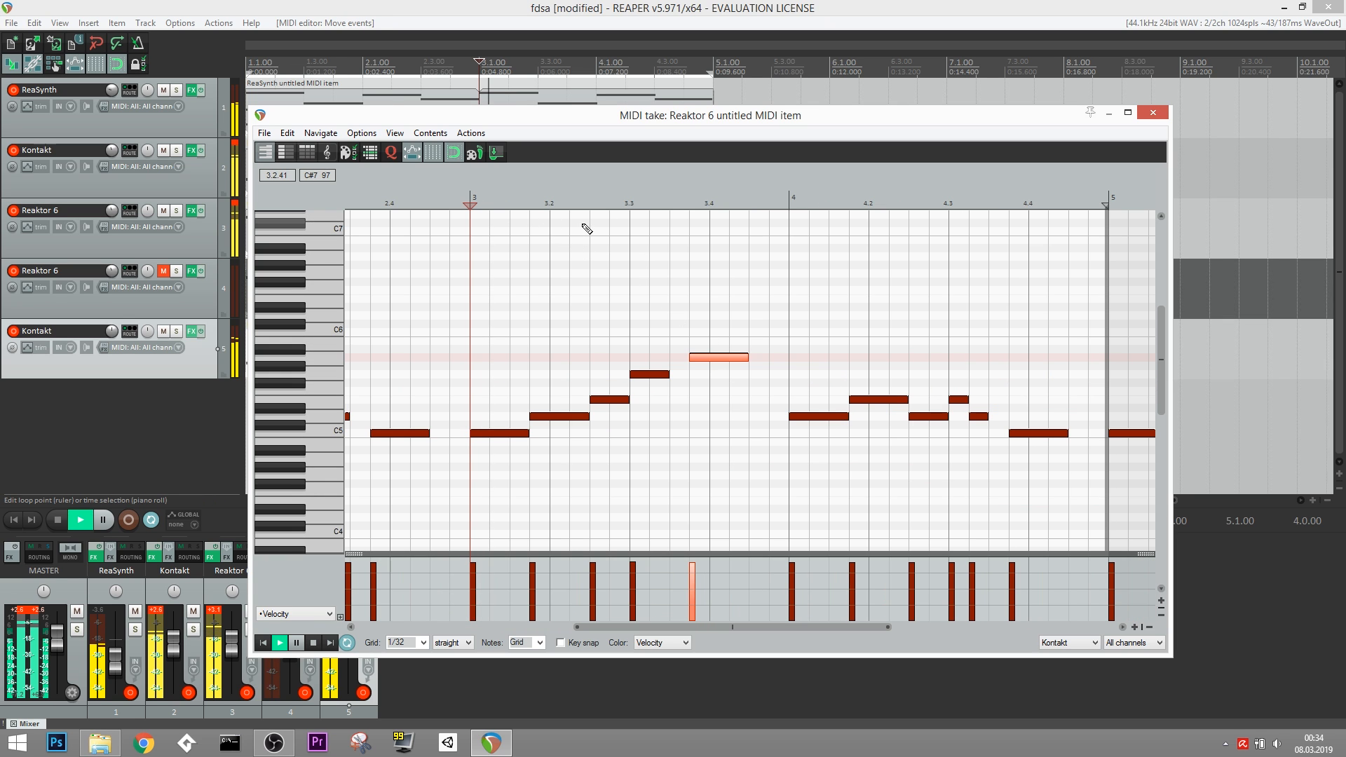
key(space)
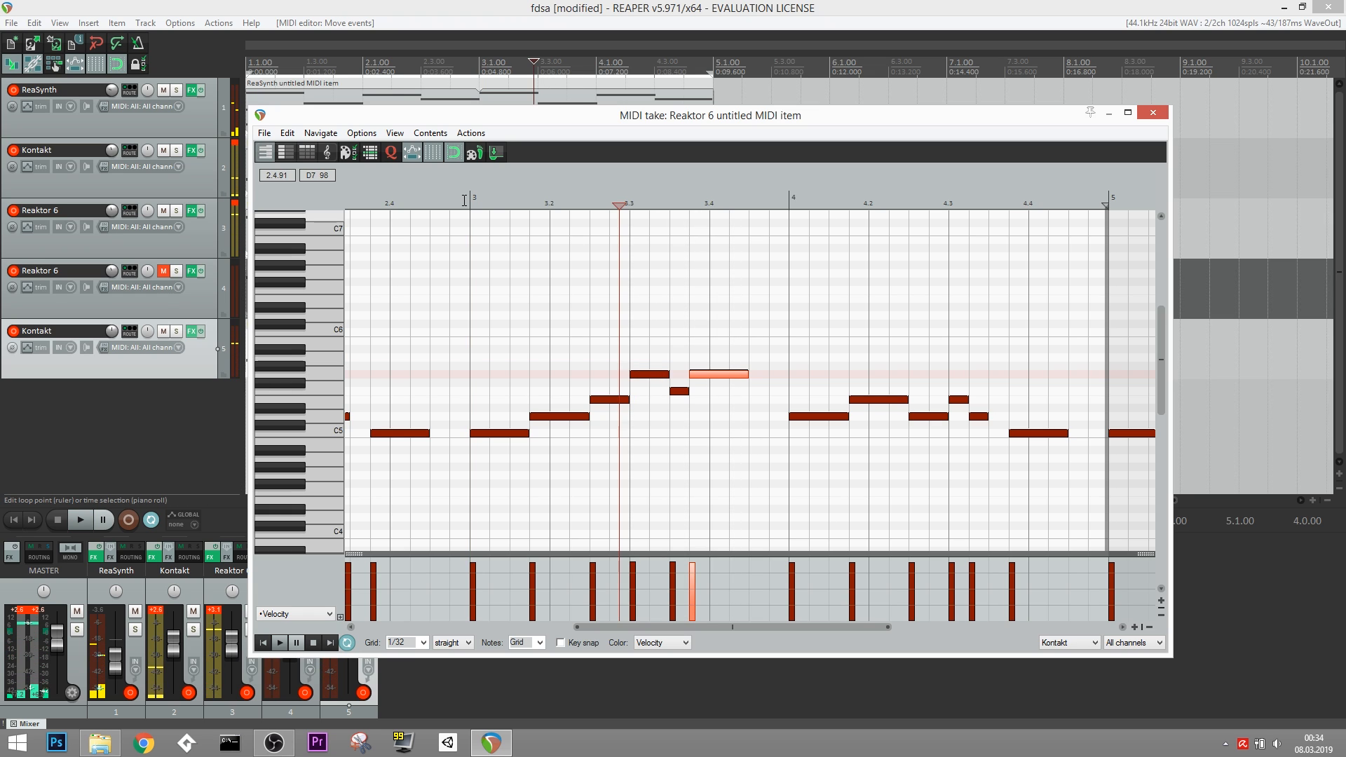
click(461, 203)
key(space)
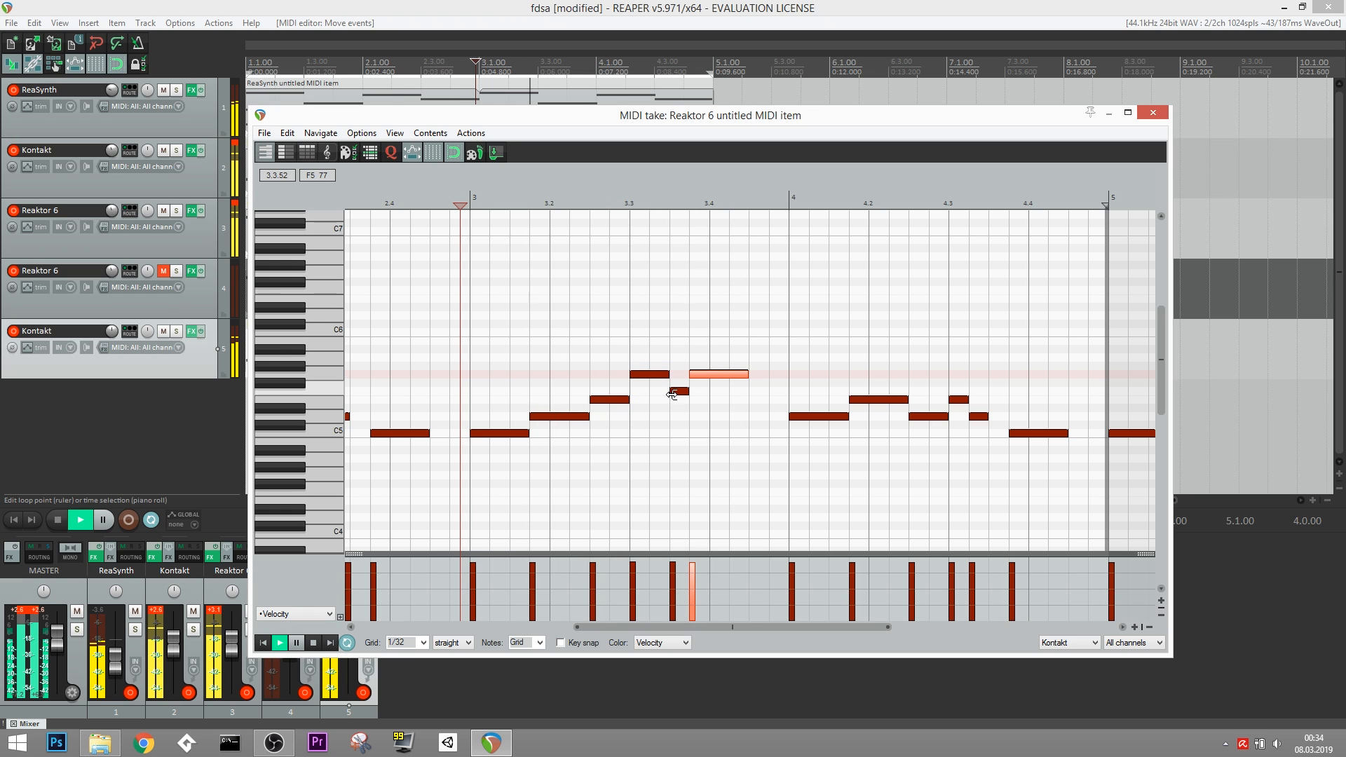
key(space)
drag(678, 390, 678, 399)
key(space)
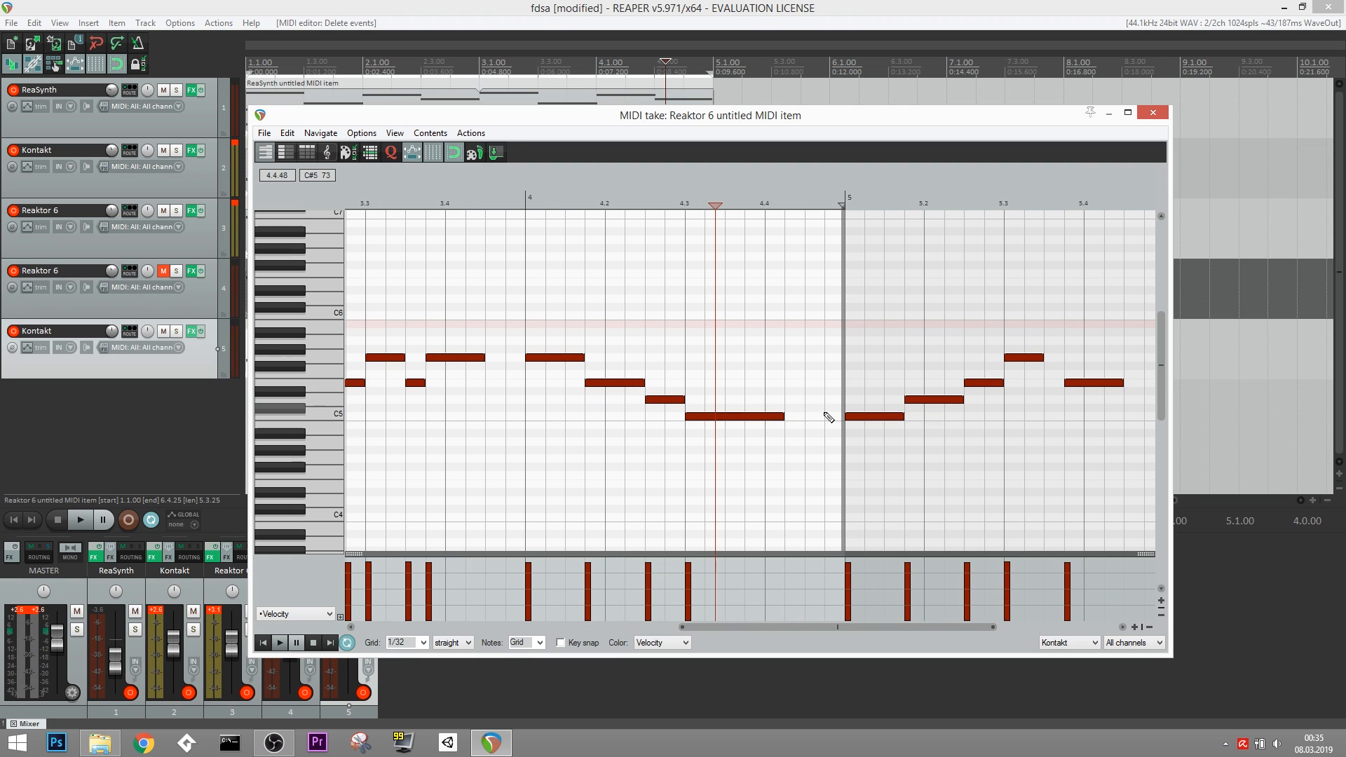
Review the four-bar Kontakt melody in the piano roll and play it from the start.
scroll(771, 421, left, 4)
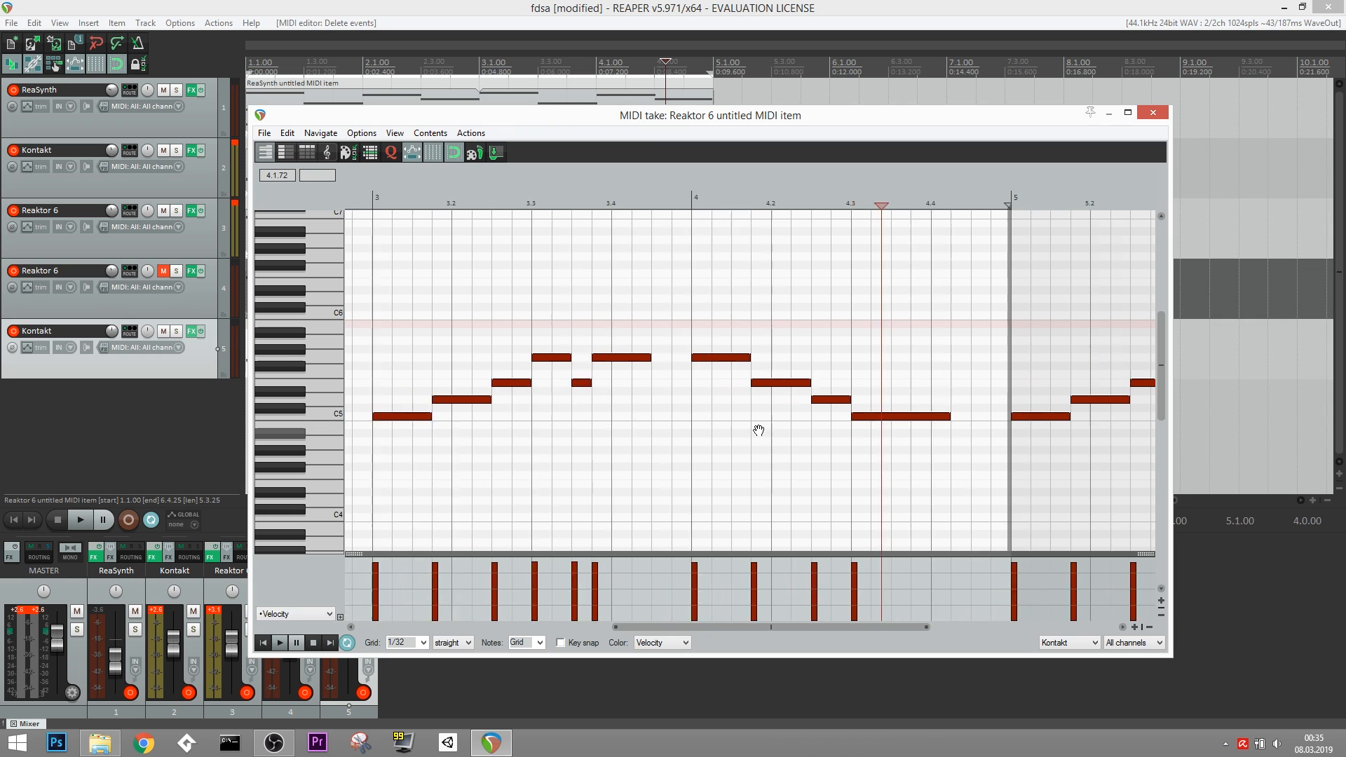
scroll(759, 298, down, 4)
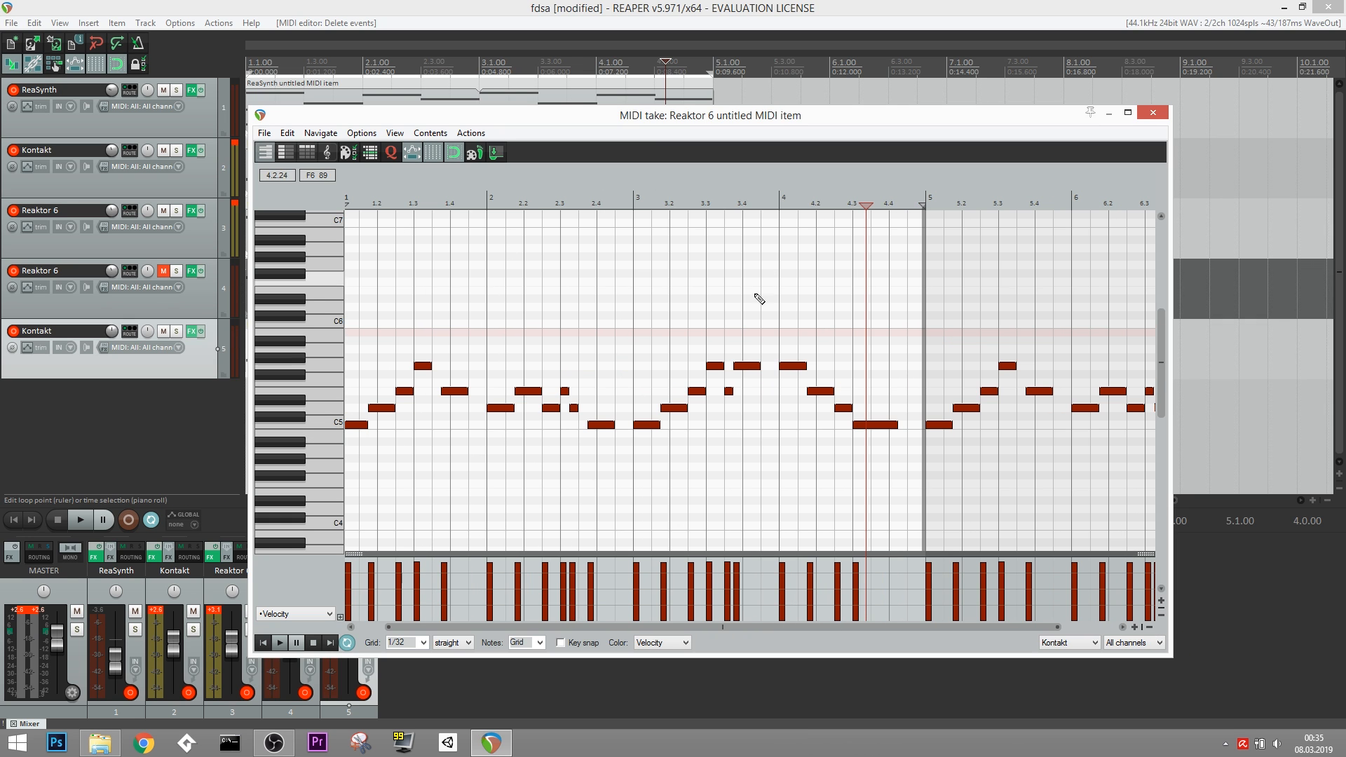
scroll(904, 533, up, 3)
drag(745, 493, 900, 497)
click(346, 199)
key(space)
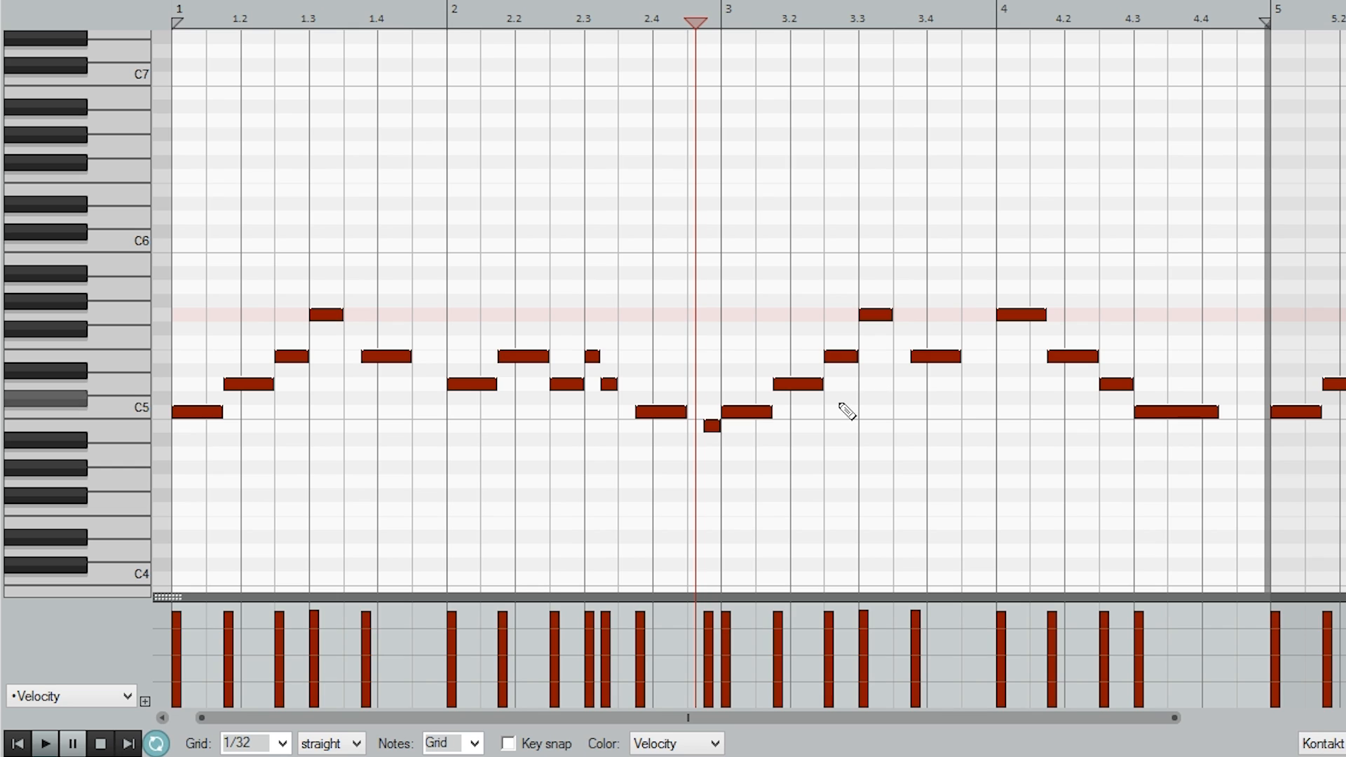
Try raising the second note of bar 2 to D6, play from the start, and return the note to E5.
drag(700, 306, 680, 306)
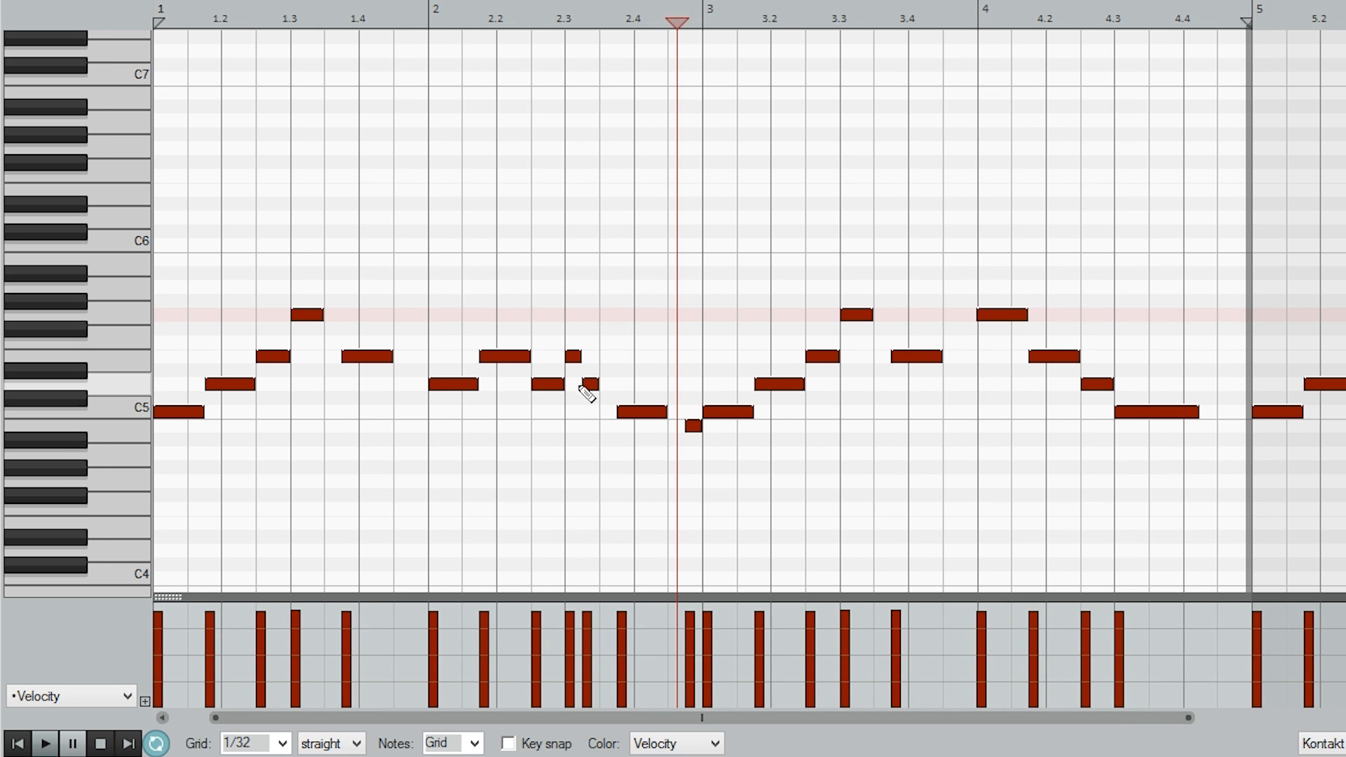
click(509, 359)
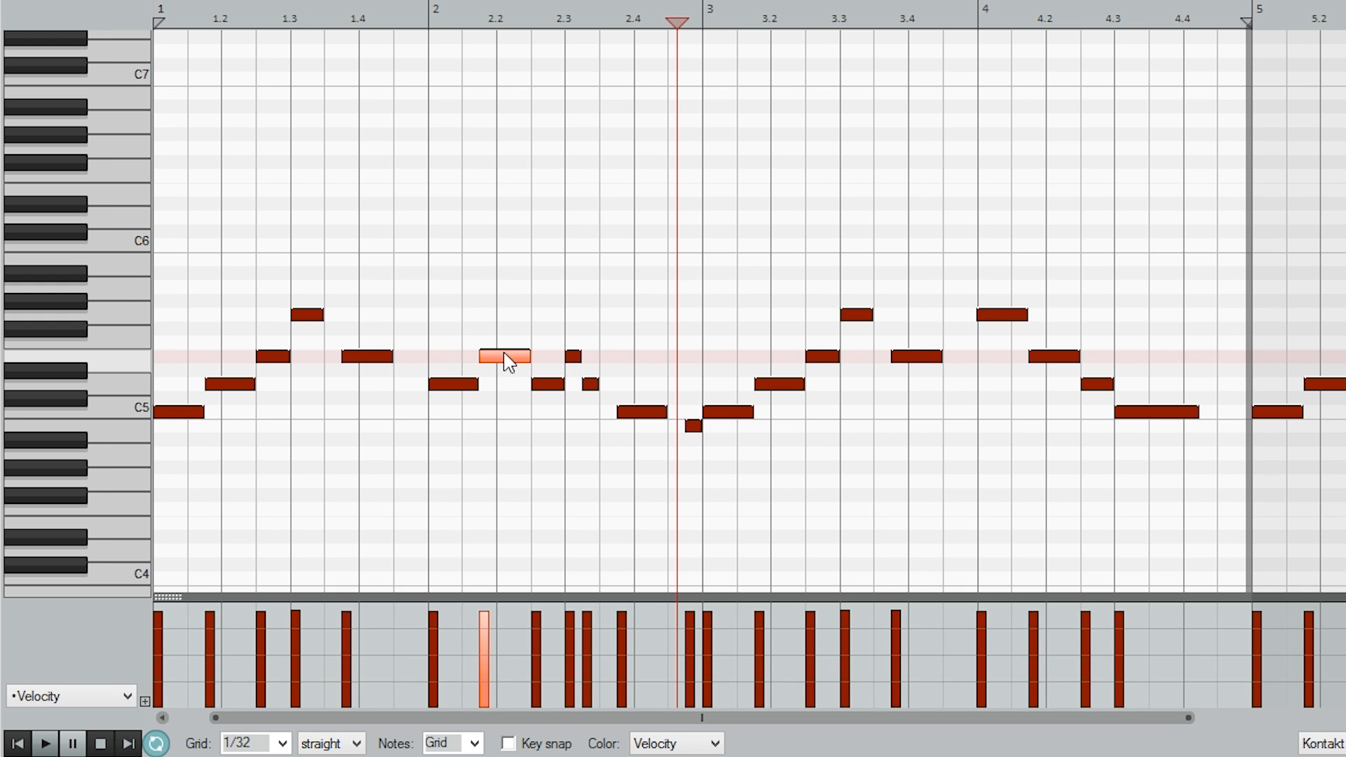
drag(508, 359, 518, 236)
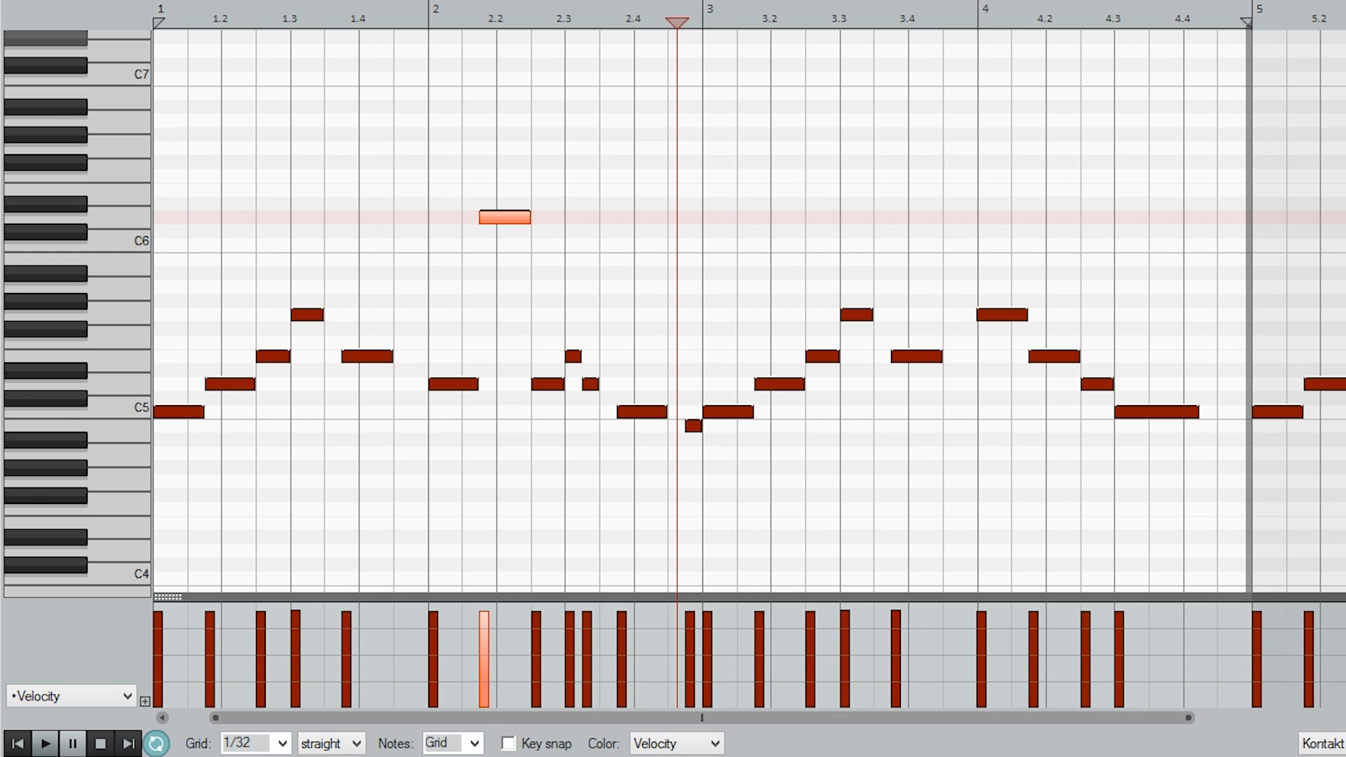
click(152, 4)
key(space)
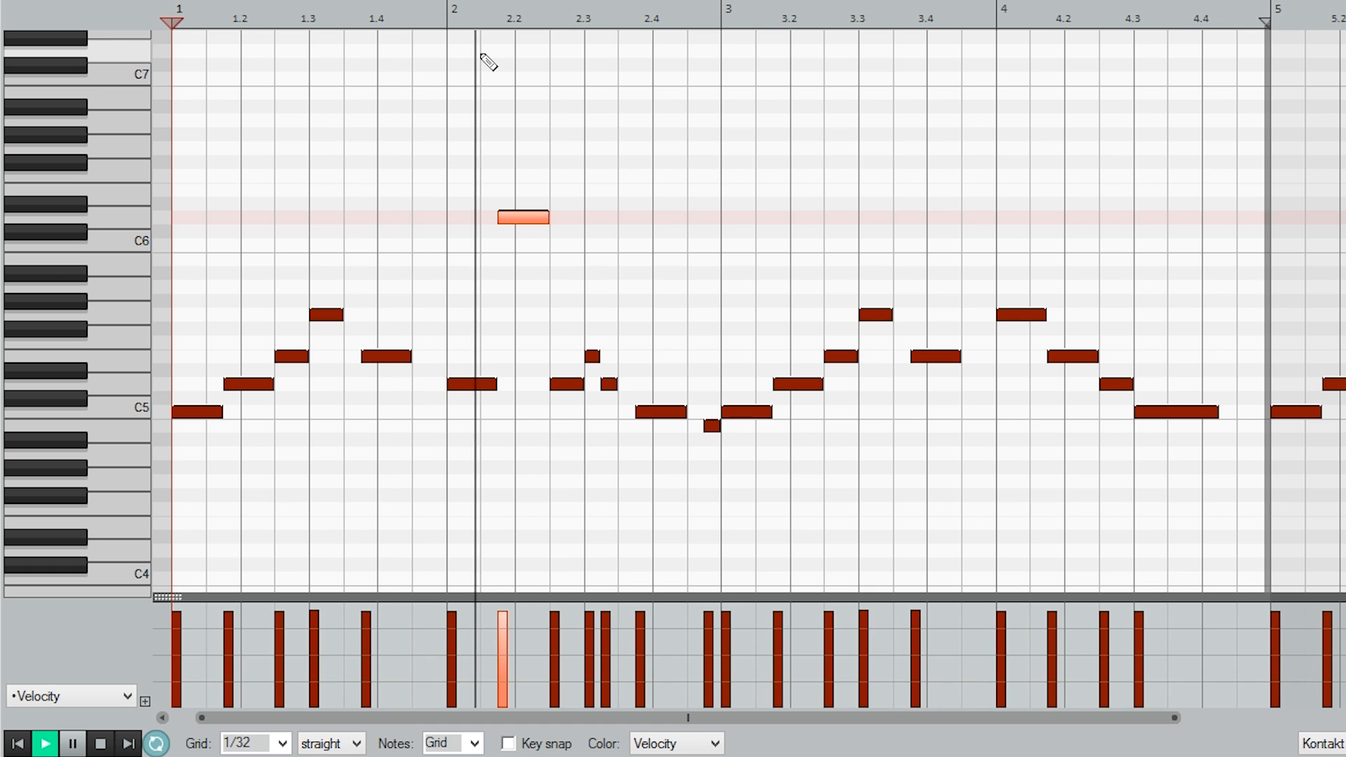
key(space)
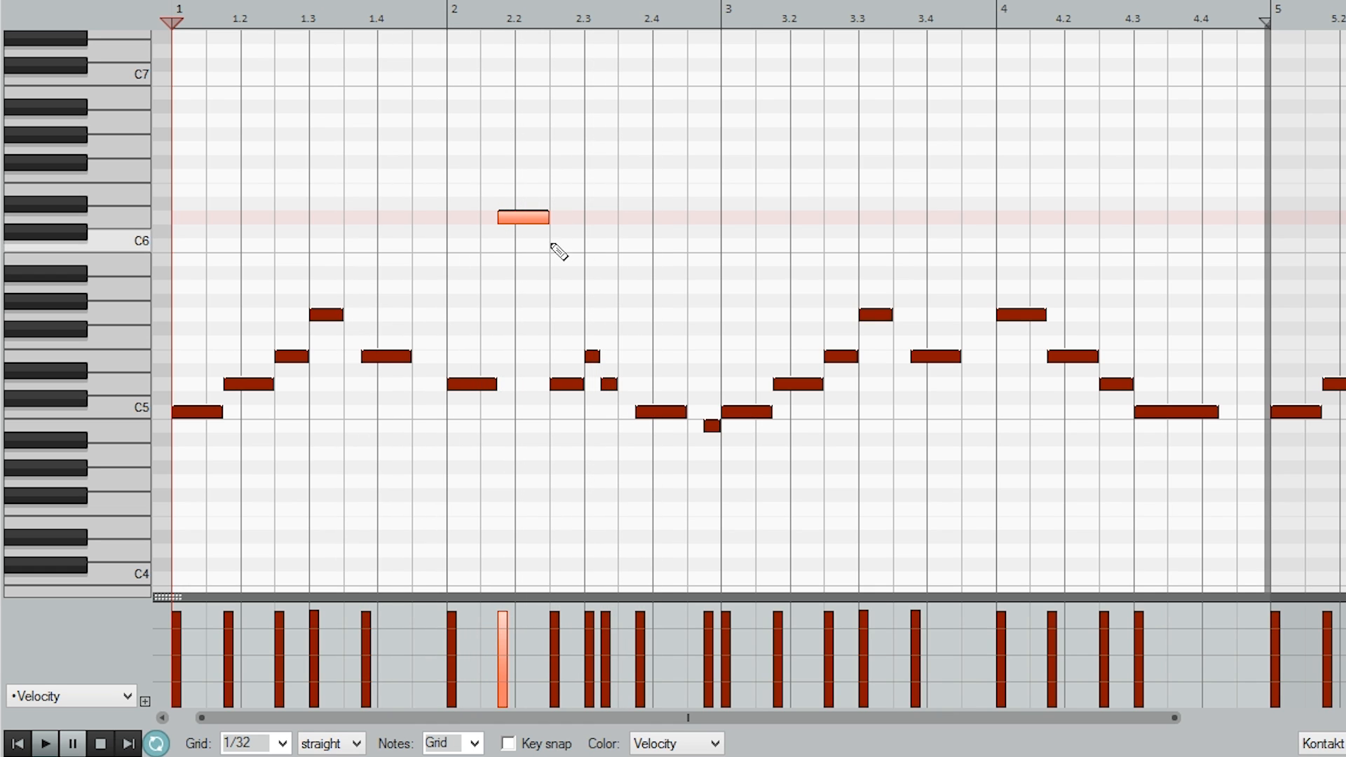
drag(538, 223, 538, 362)
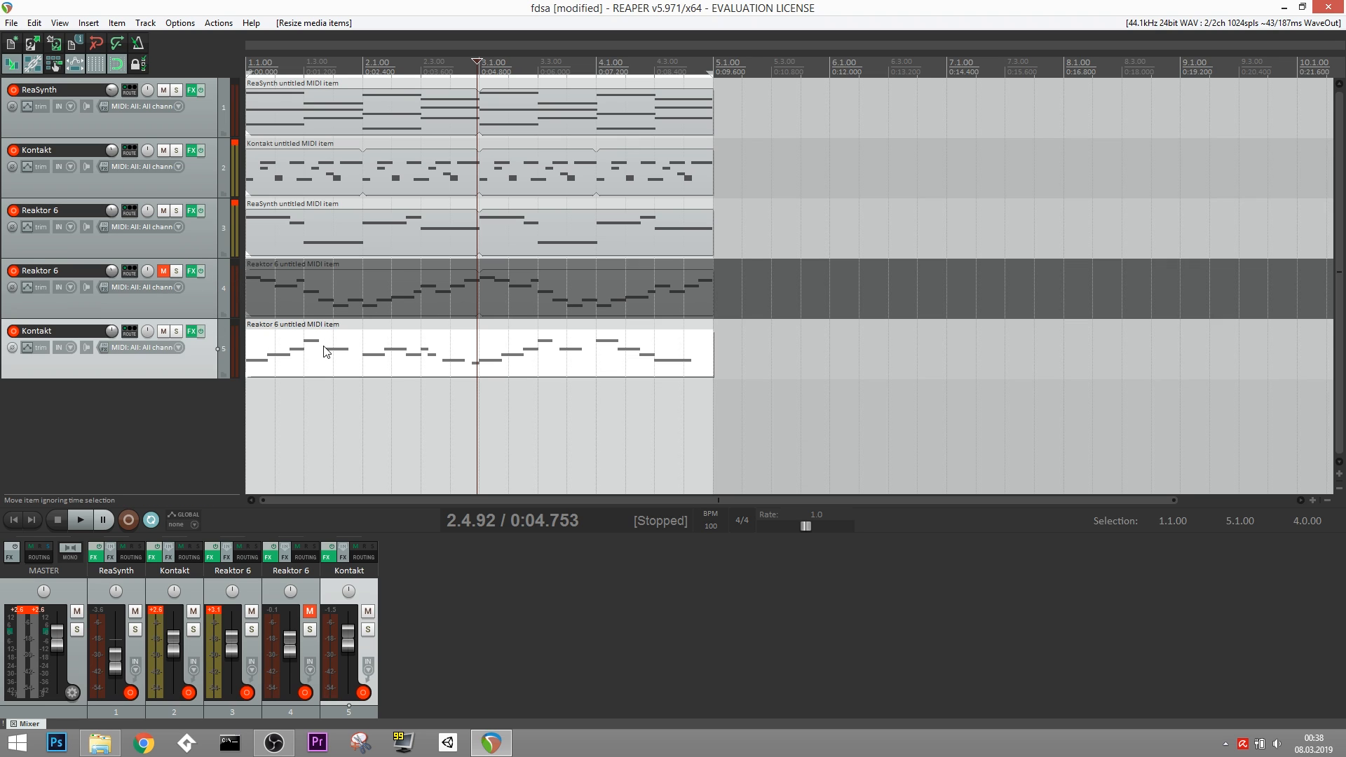
Unmute the Reaktor 6 melody on track 4 and play the four-bar arrangement from the start.
click(163, 270)
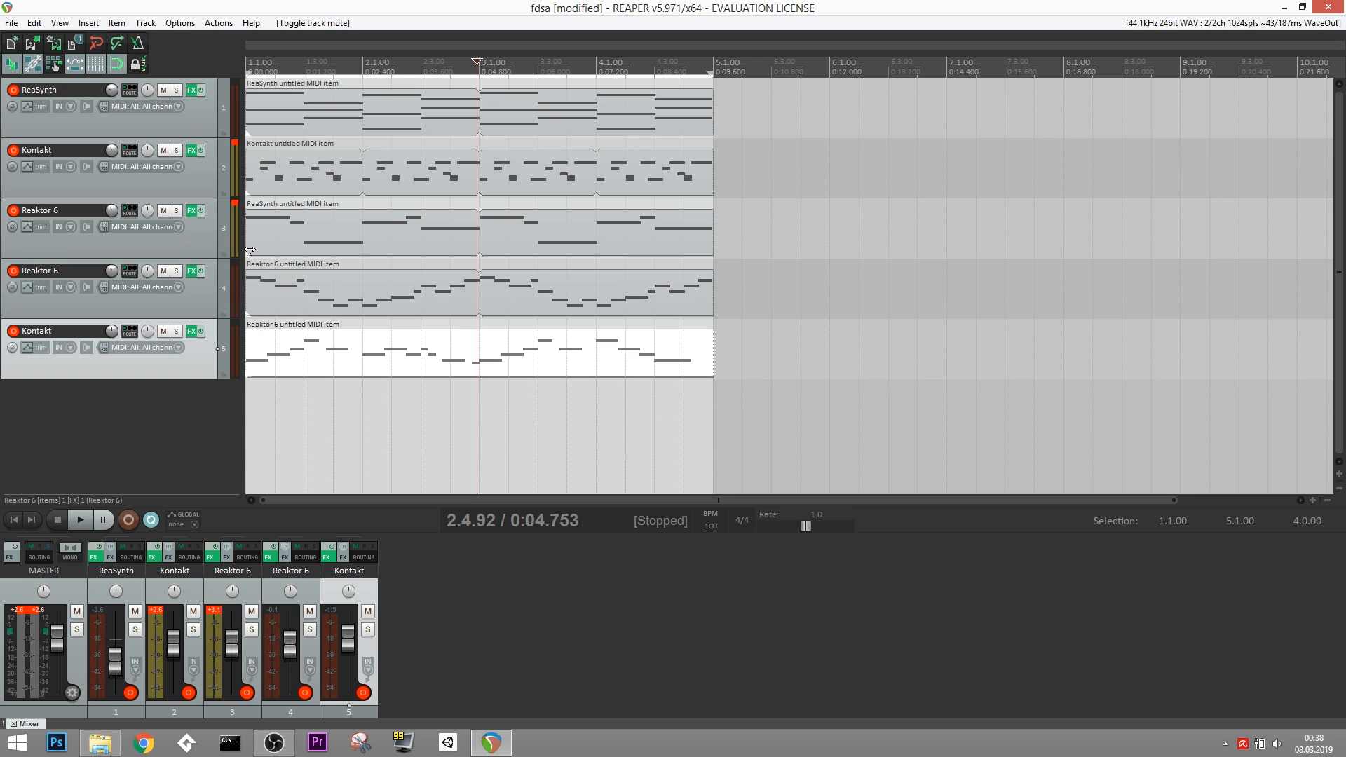
click(251, 62)
key(space)
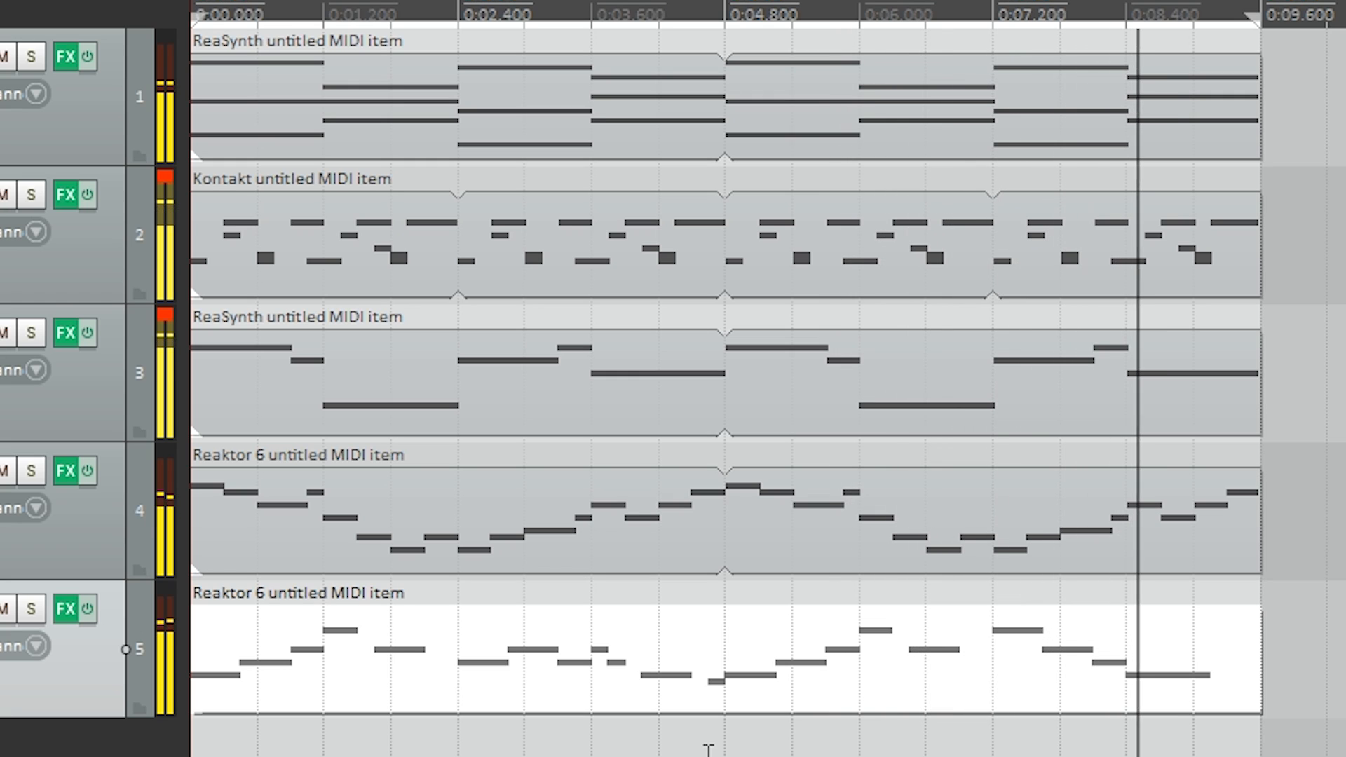
key(space)
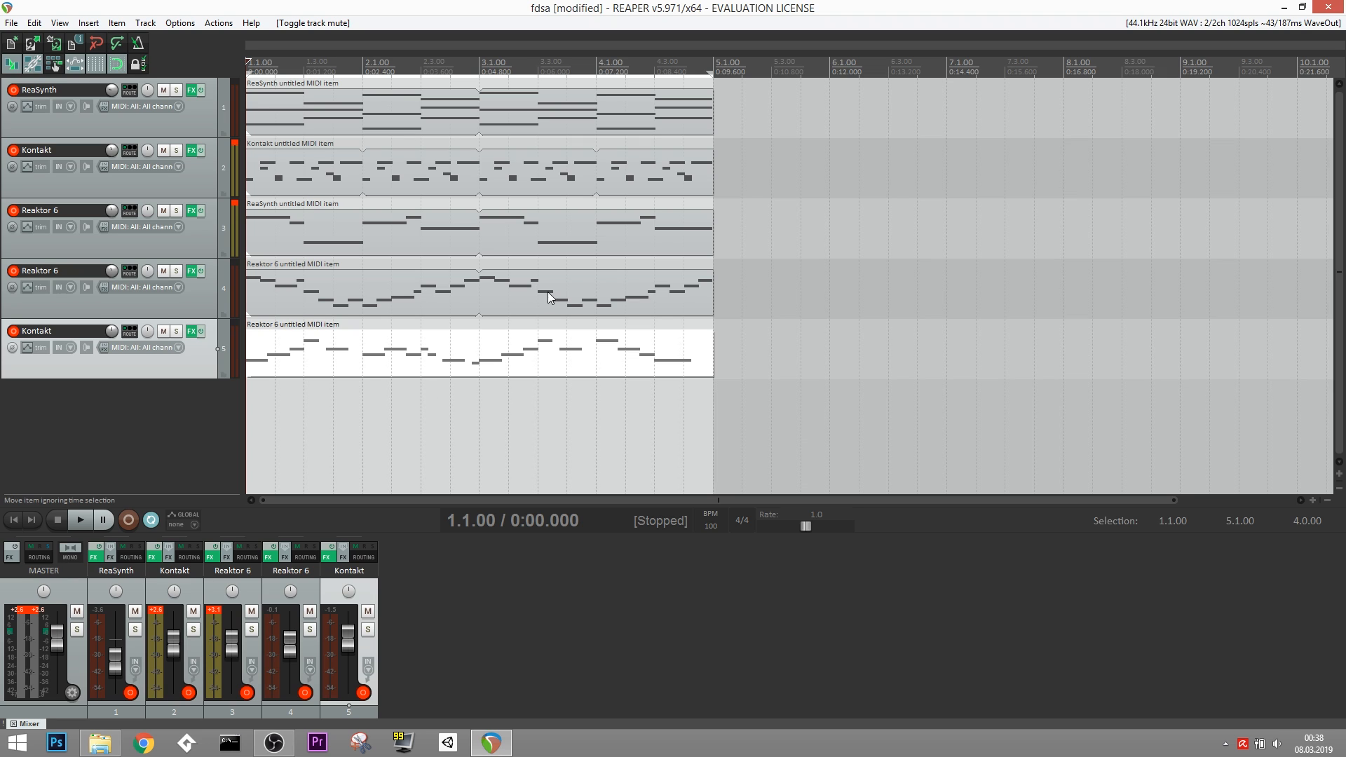
click(445, 295)
click(413, 345)
click(430, 296)
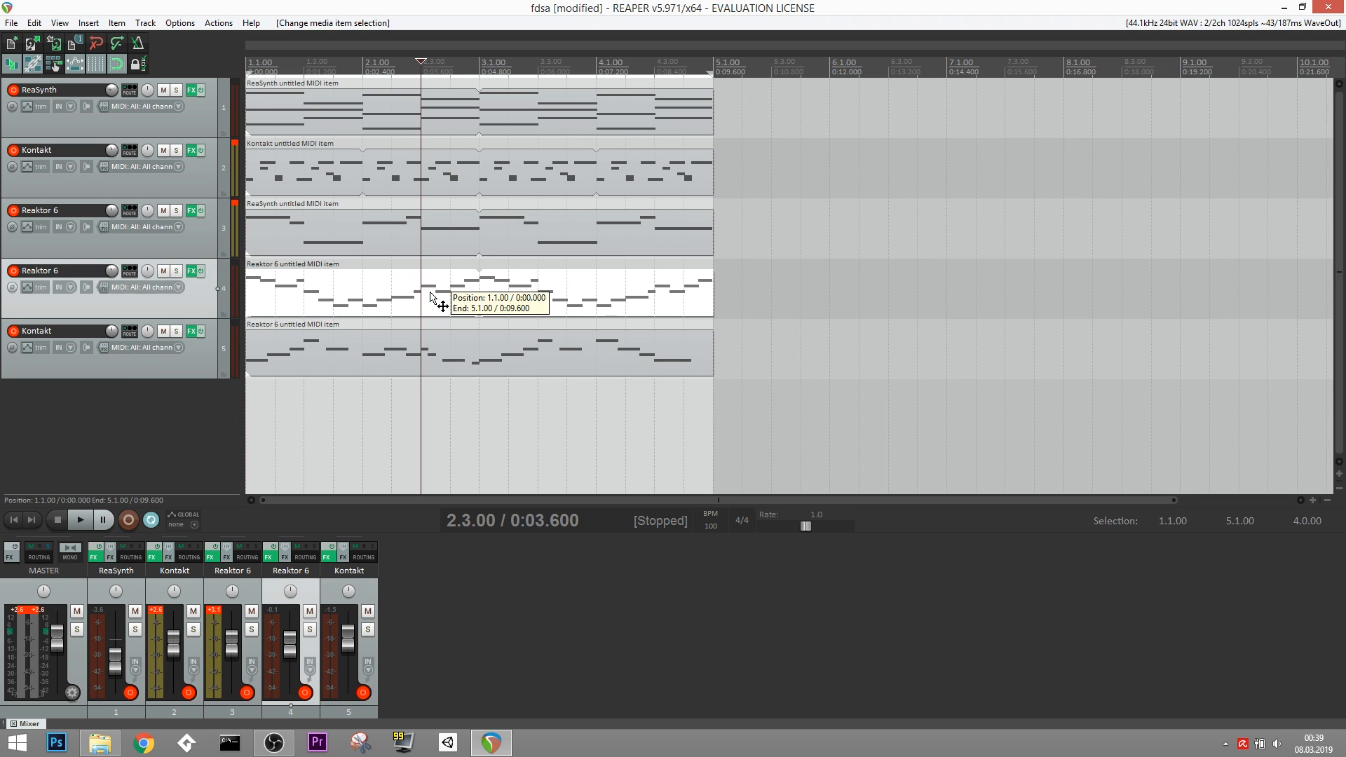
click(454, 361)
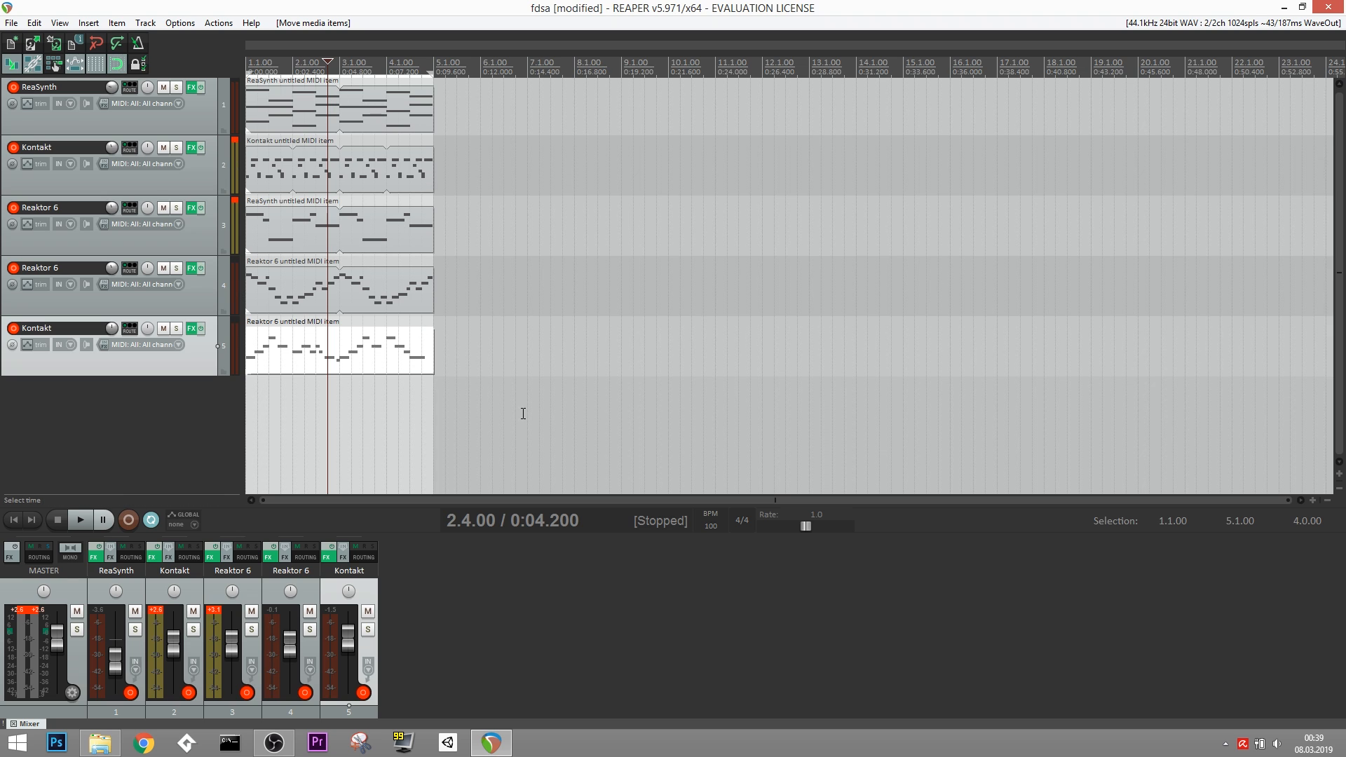
Move the MIDI items on tracks 2 to 5 so that they start at bar 5.
drag(542, 430, 468, 175)
drag(332, 226, 521, 227)
drag(329, 287, 517, 287)
drag(325, 351, 513, 359)
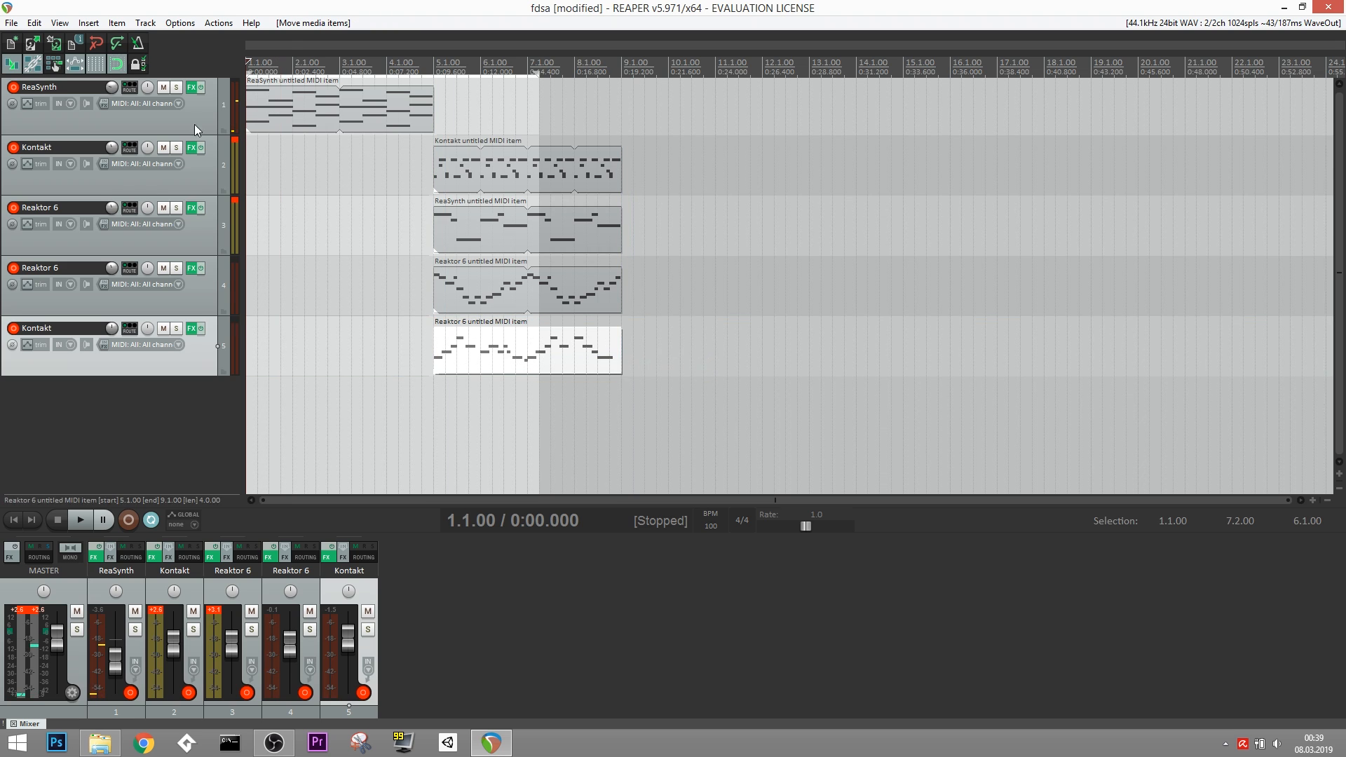
Move the track 2 Kontakt item to bar 3, extend the ReaSynth chords to bar 7, and play from the start.
drag(506, 176, 412, 176)
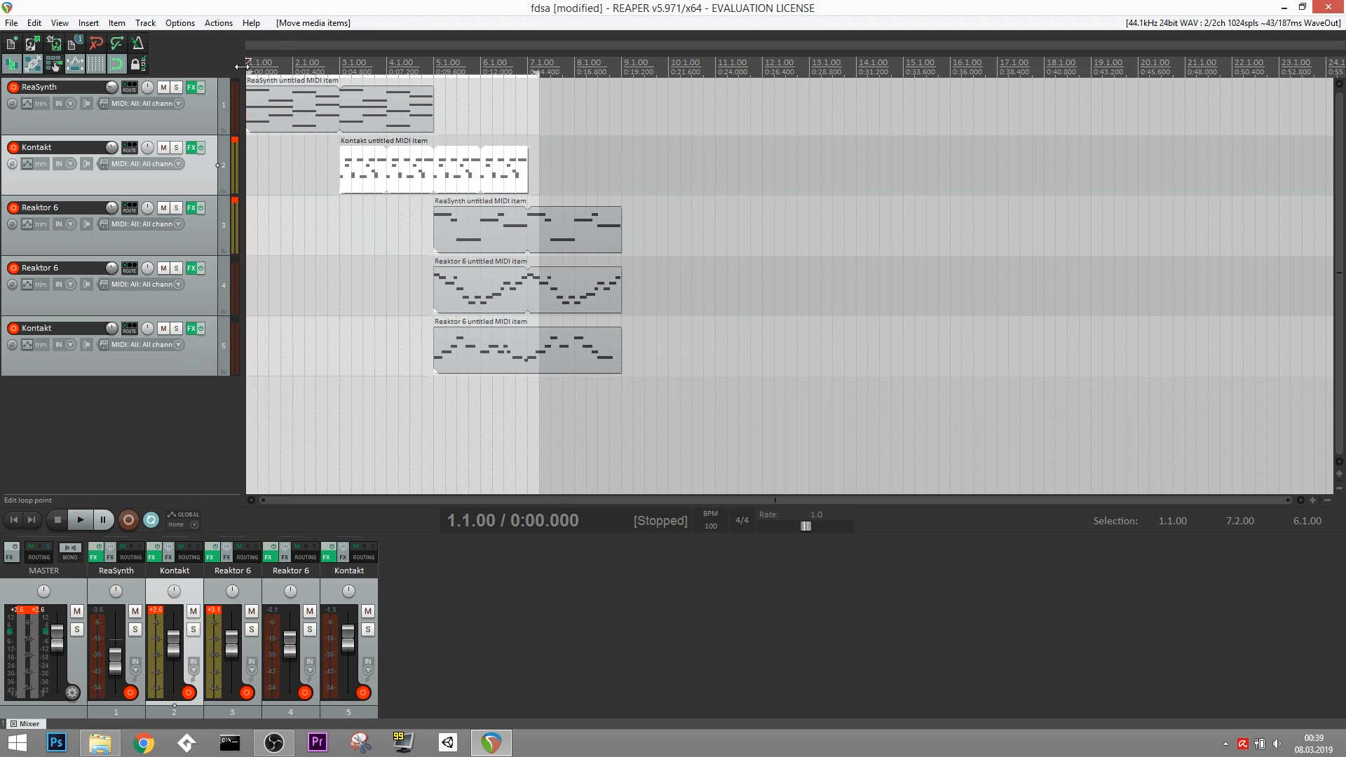
key(space)
drag(434, 125, 525, 127)
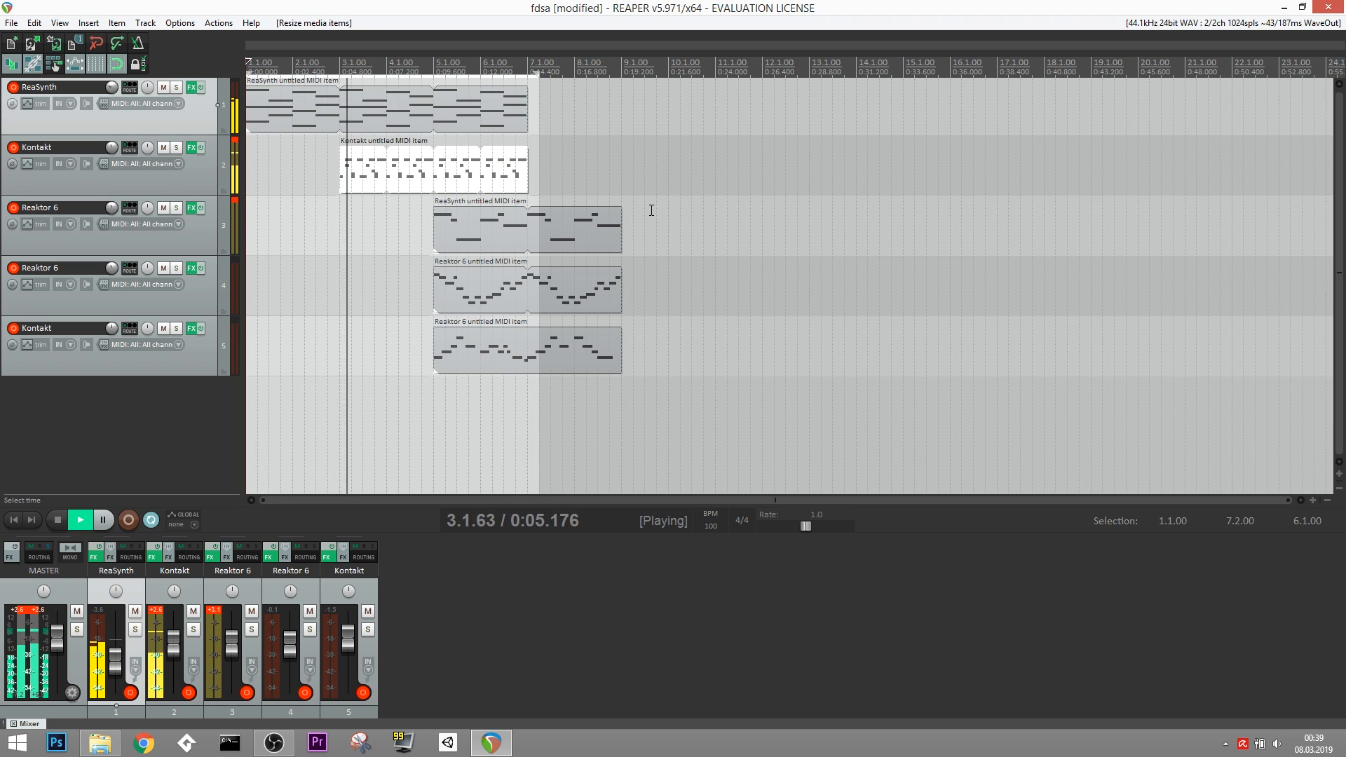
key(space)
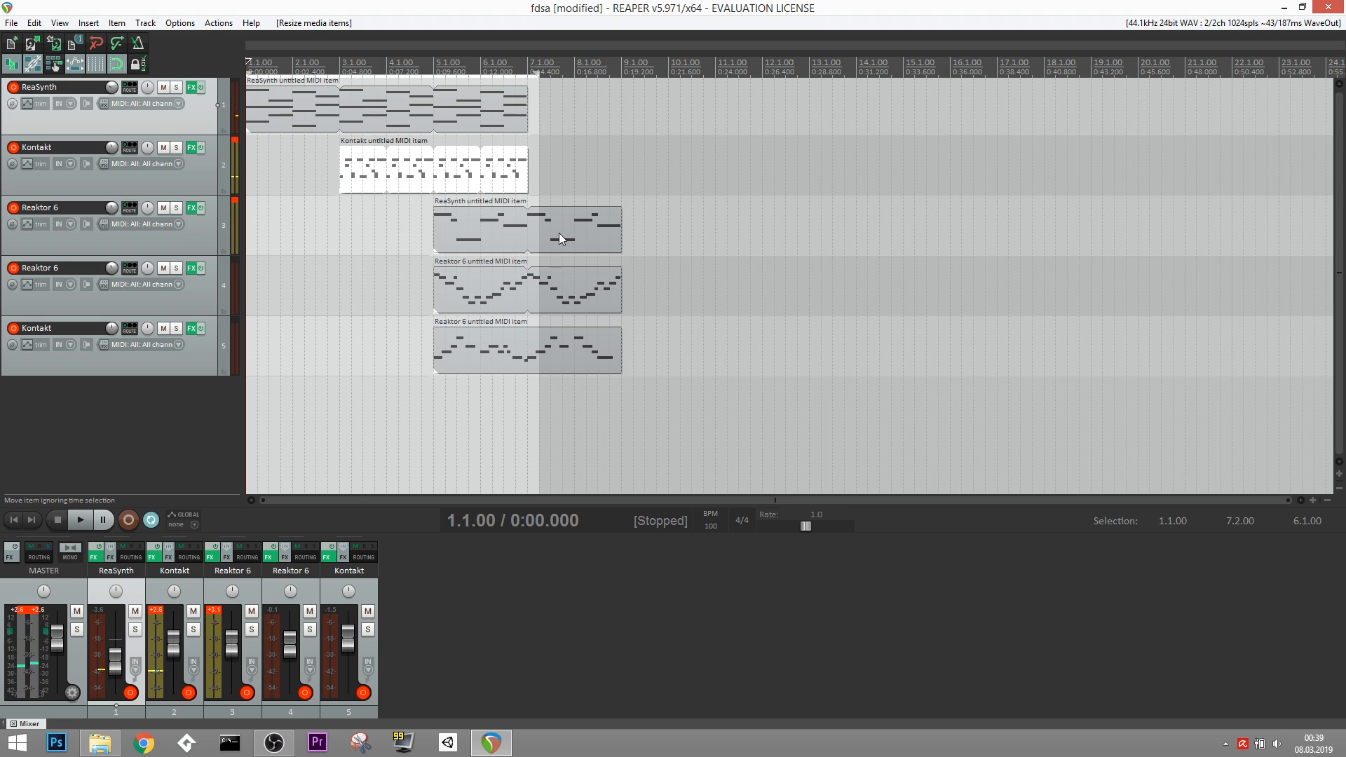
Move the track 4 Reaktor 6 item to bar 3 and the track 2 Kontakt item back to bar 5, and play from 2.4.
drag(513, 301, 421, 301)
drag(420, 168, 514, 168)
click(331, 70)
key(space)
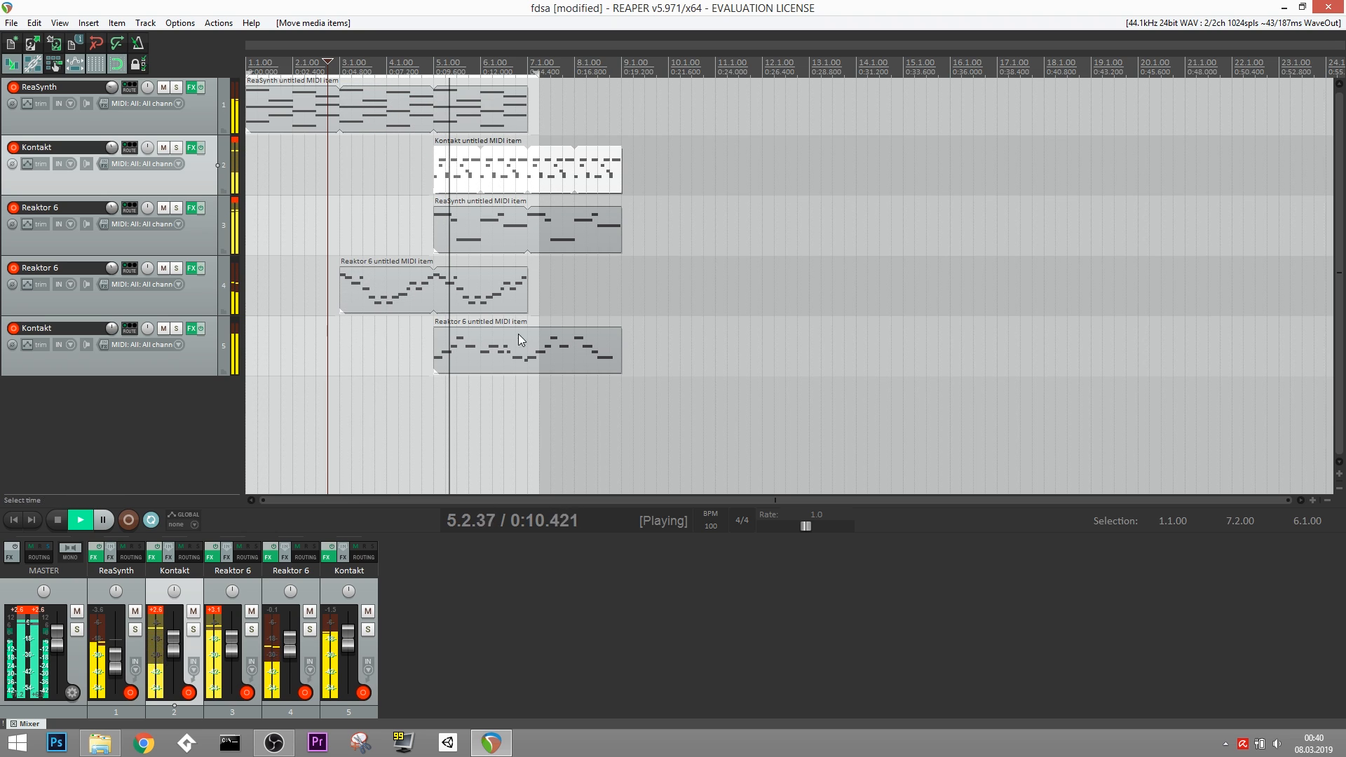
key(space)
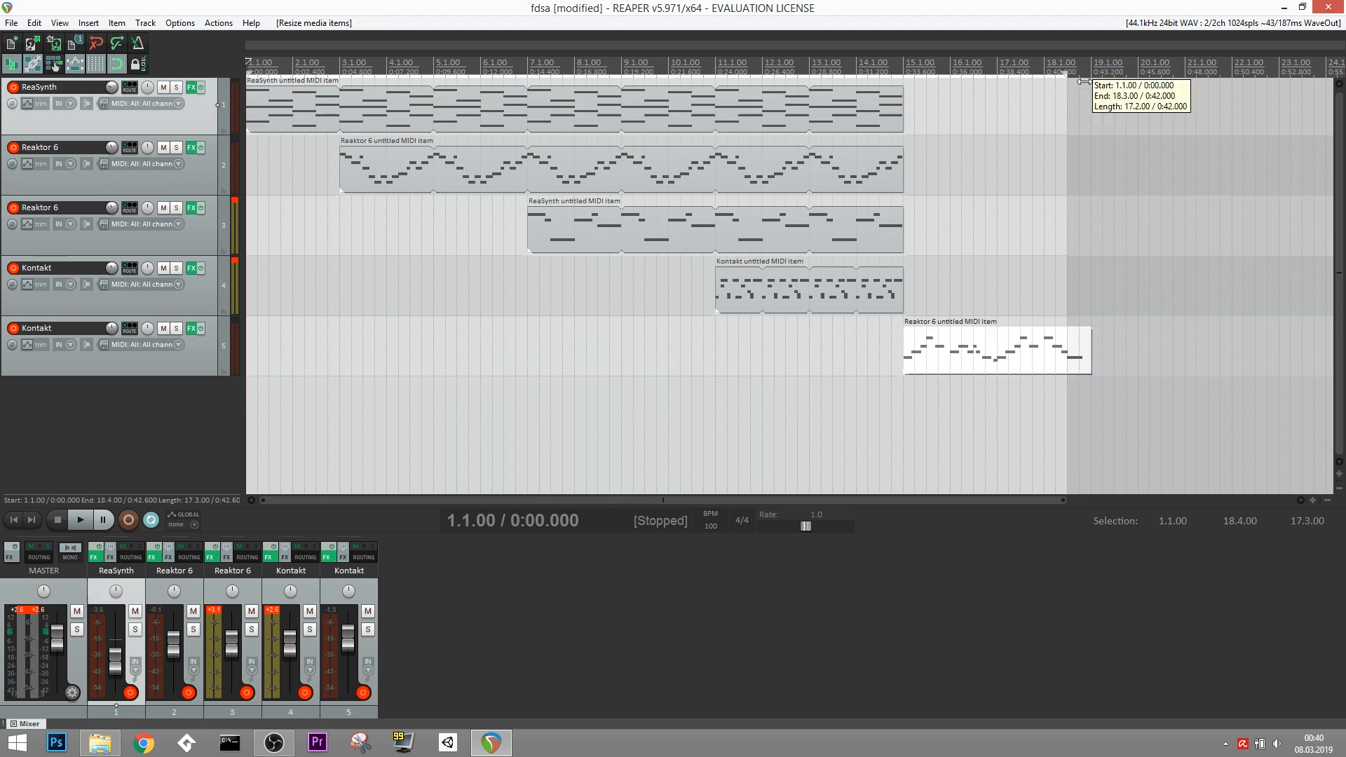
Extend the time selection to 20.2.00 and play the staggered arrangement from the start.
drag(1090, 70, 1149, 70)
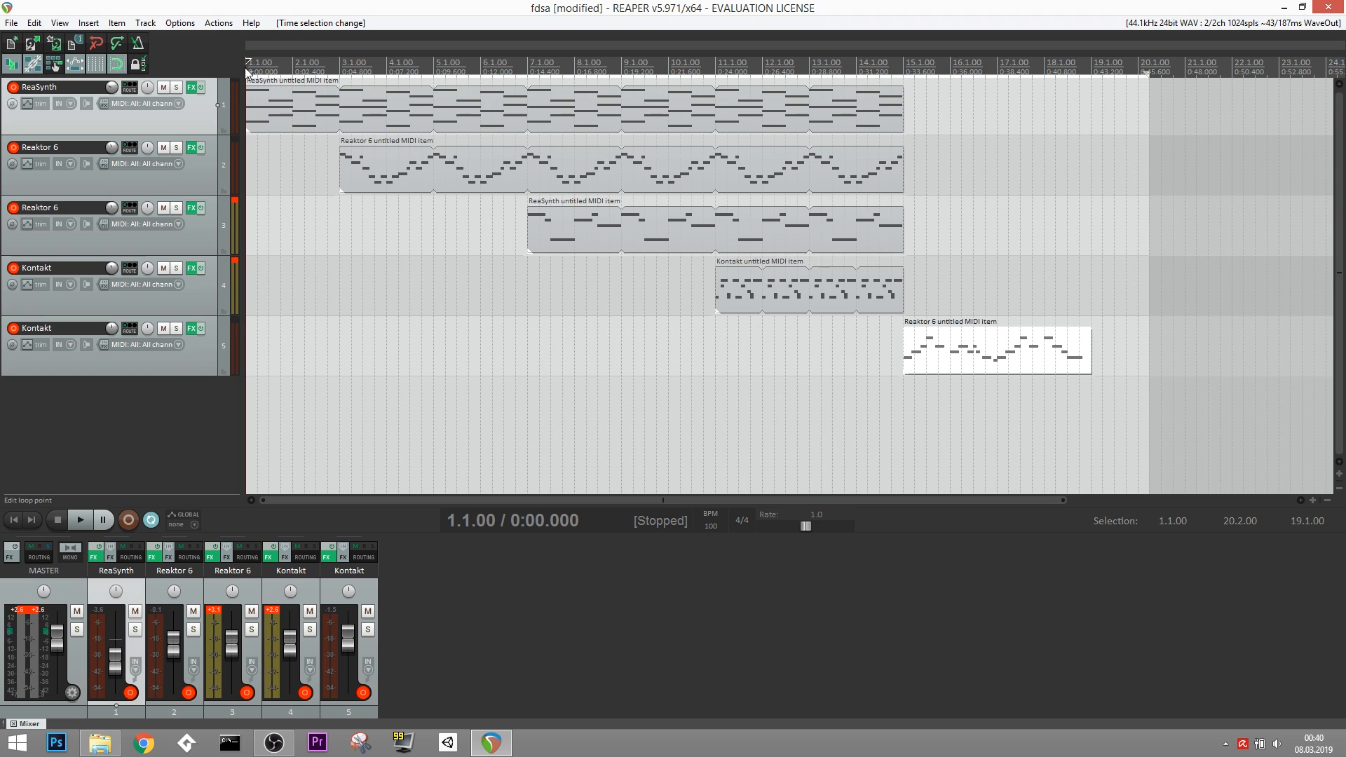
key(space)
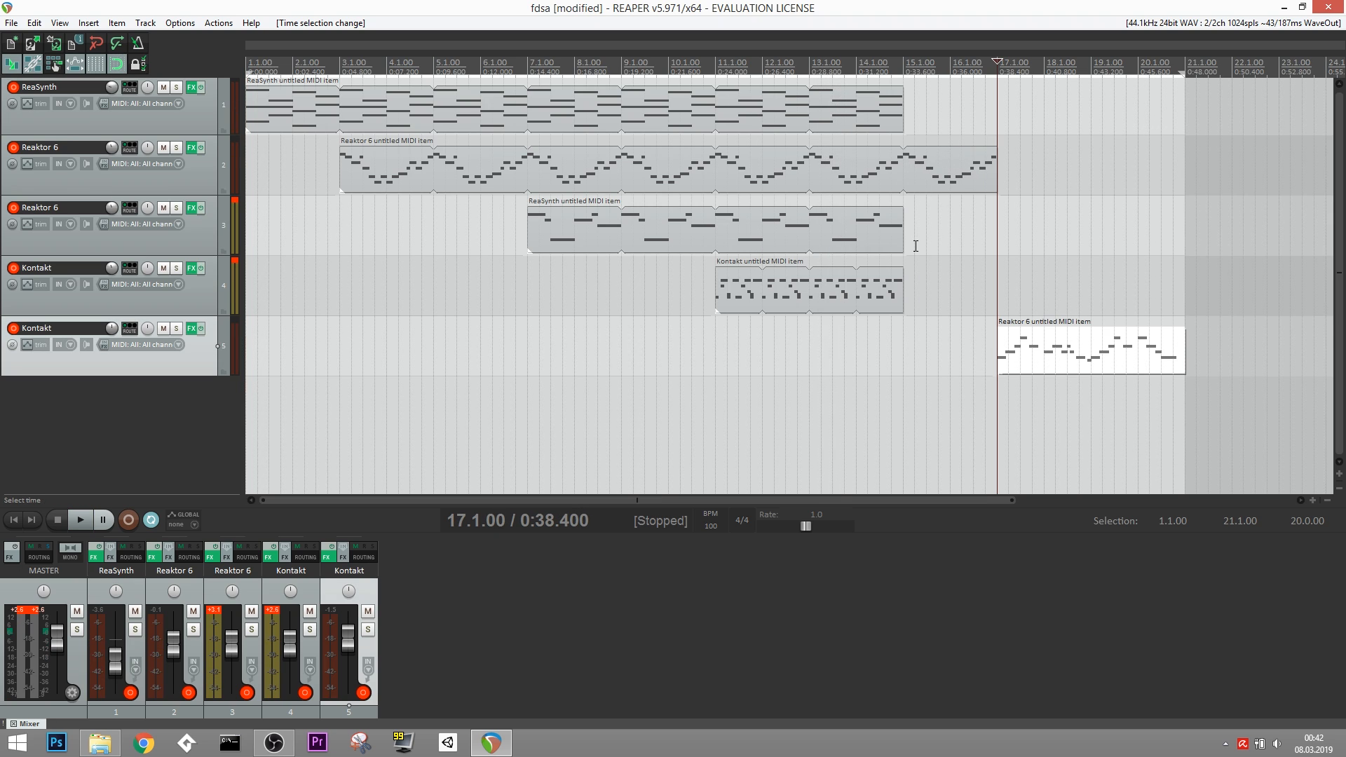
Copy the items on tracks 1, 3 and 4 to bar 17, ending at bar 21, and shorten the long track 2 item to bar 15.
click(633, 228)
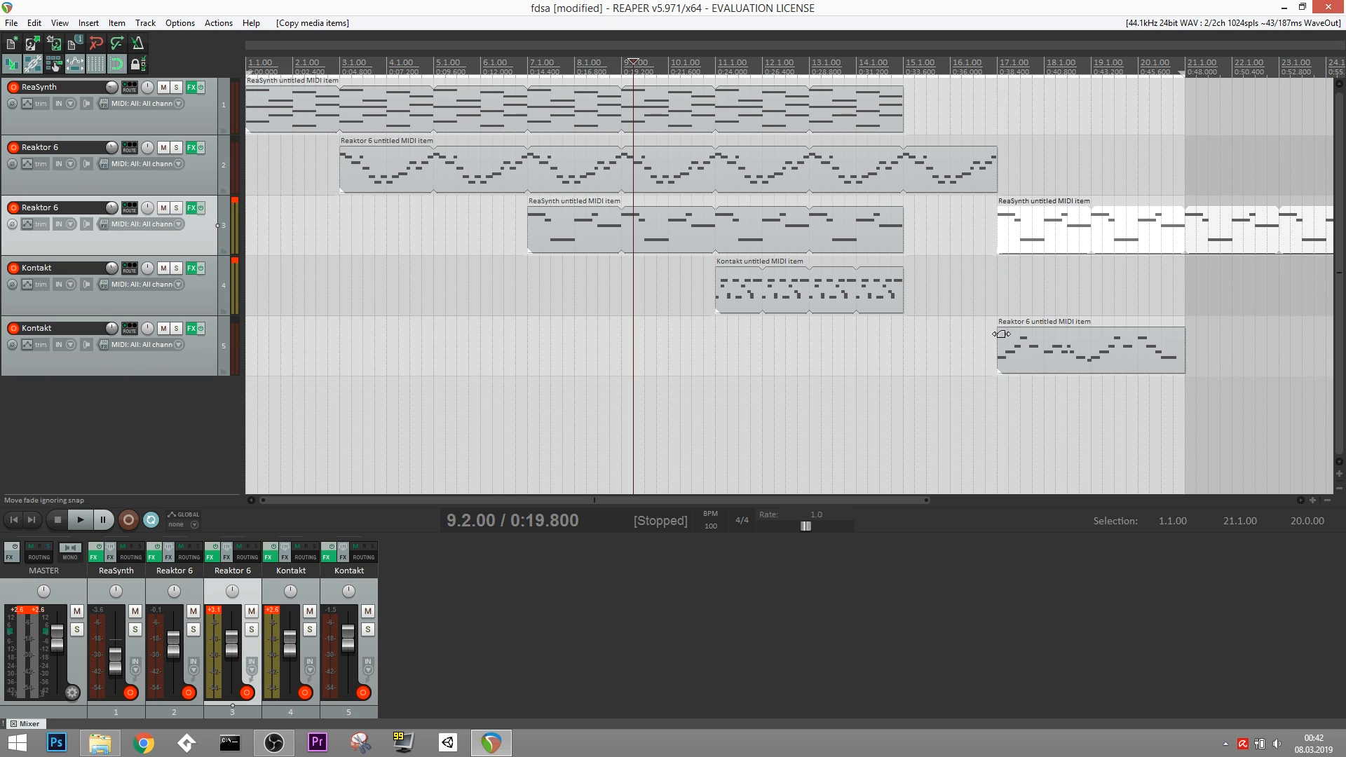
click(613, 103)
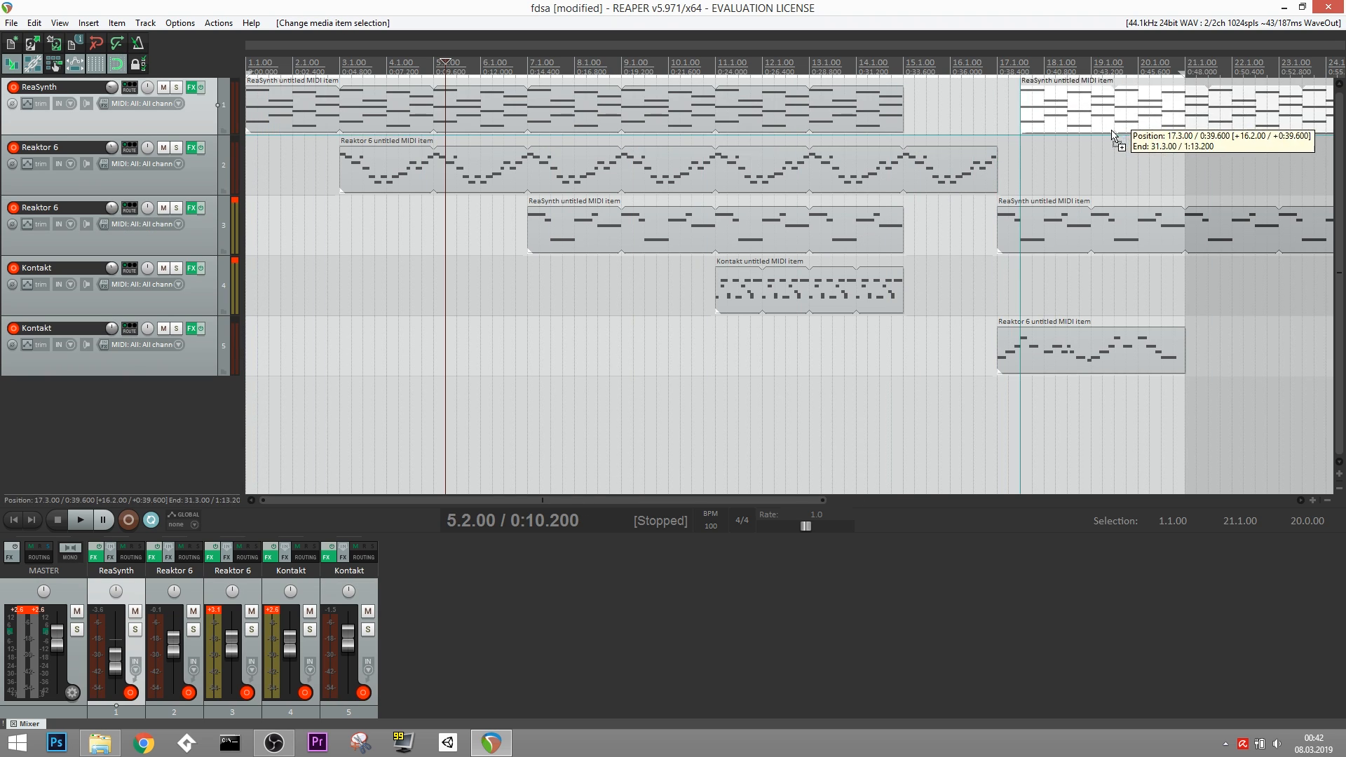
click(926, 189)
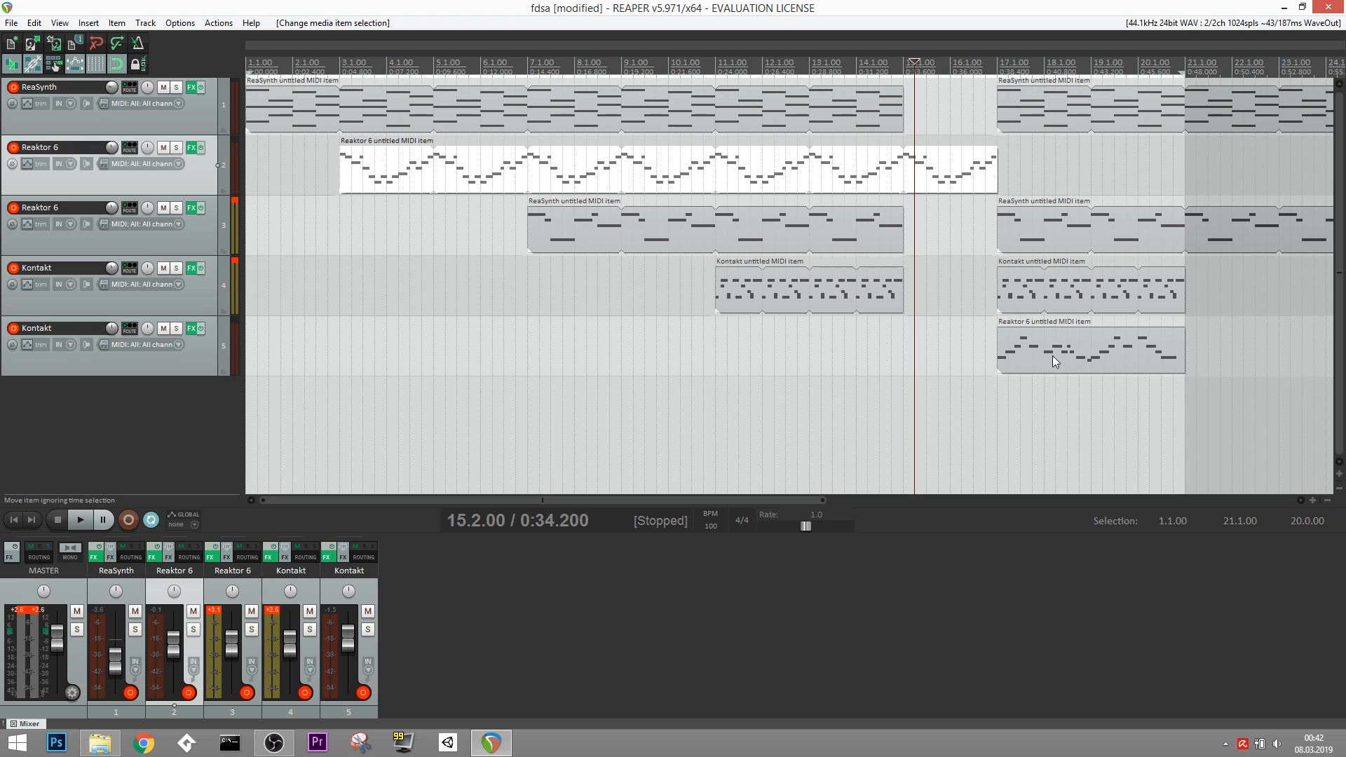
click(1056, 361)
click(893, 174)
click(1055, 361)
click(926, 174)
click(932, 174)
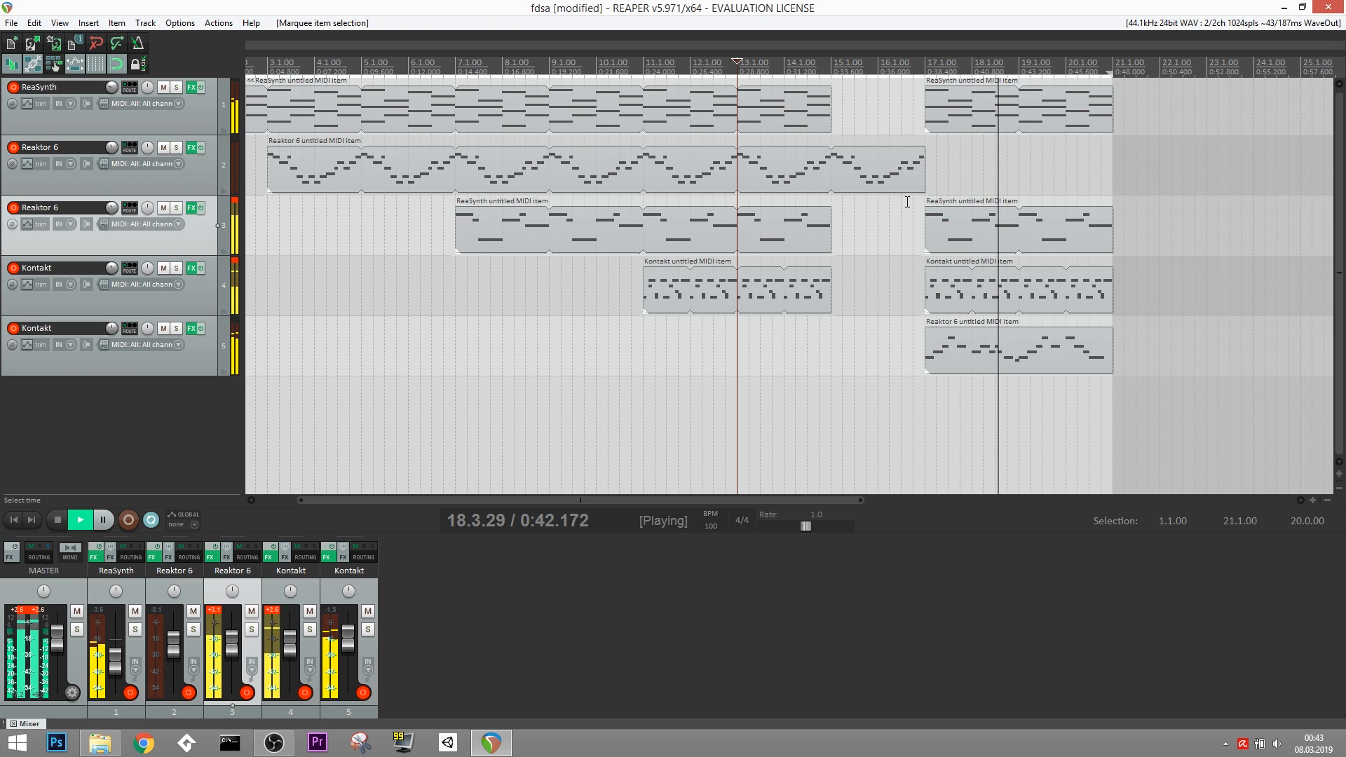
drag(922, 189, 836, 242)
key(space)
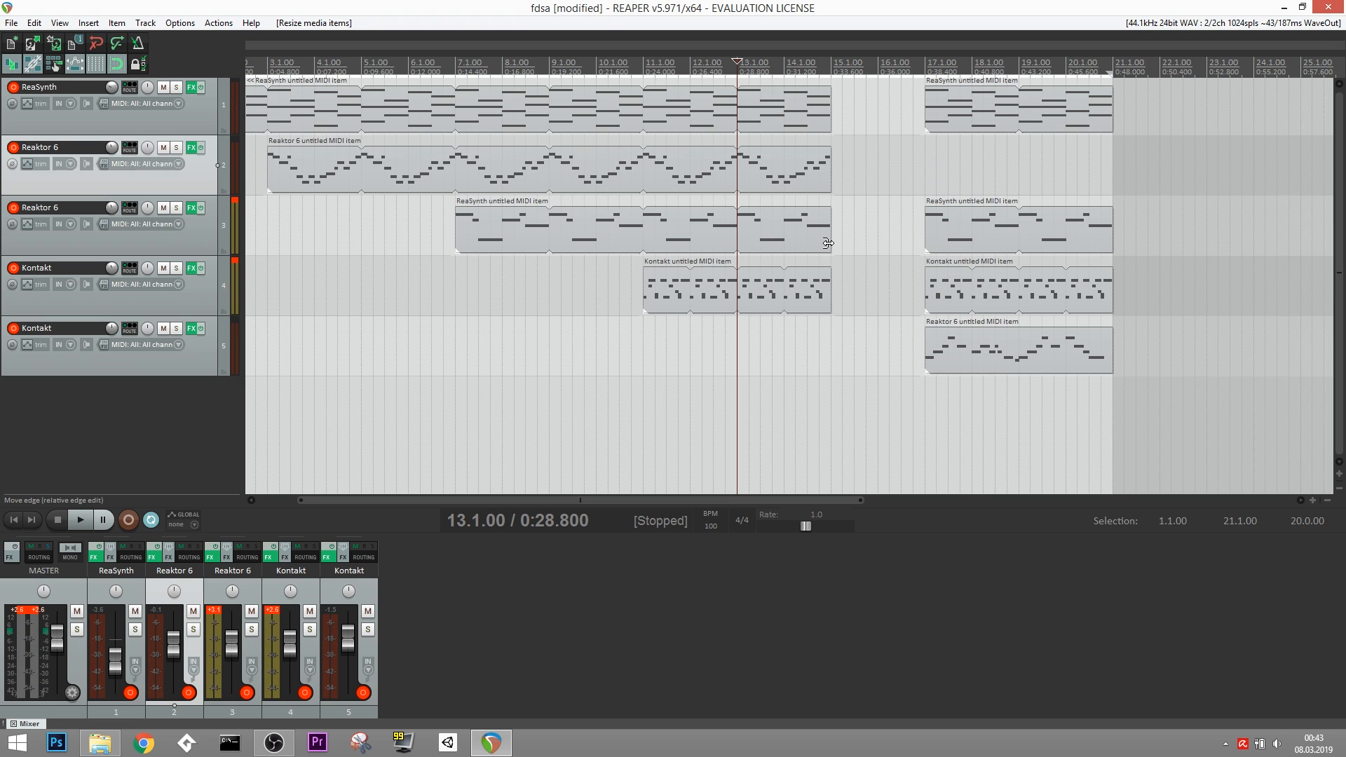
Duplicate all notes of the track 5 melody item one octave higher and play the result from bar 17.
double_click(974, 349)
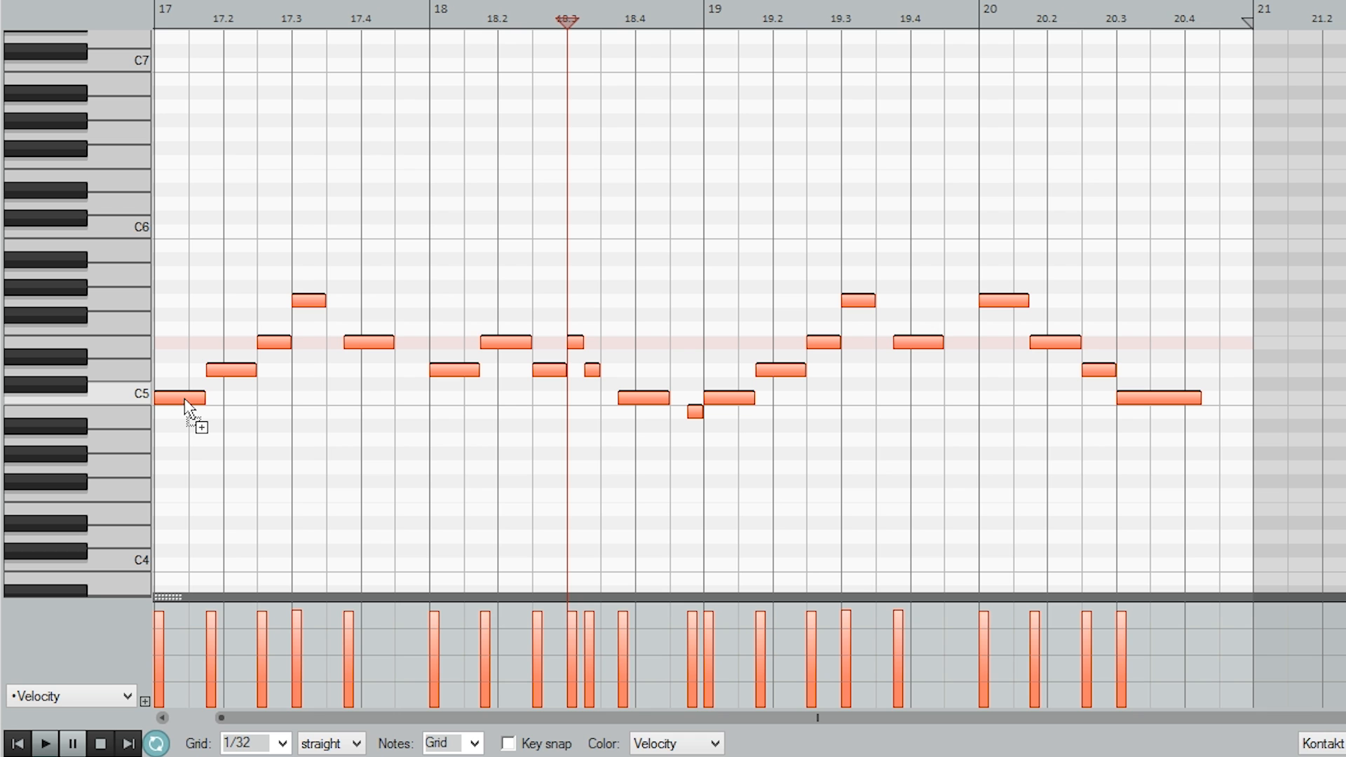
drag(185, 405, 188, 238)
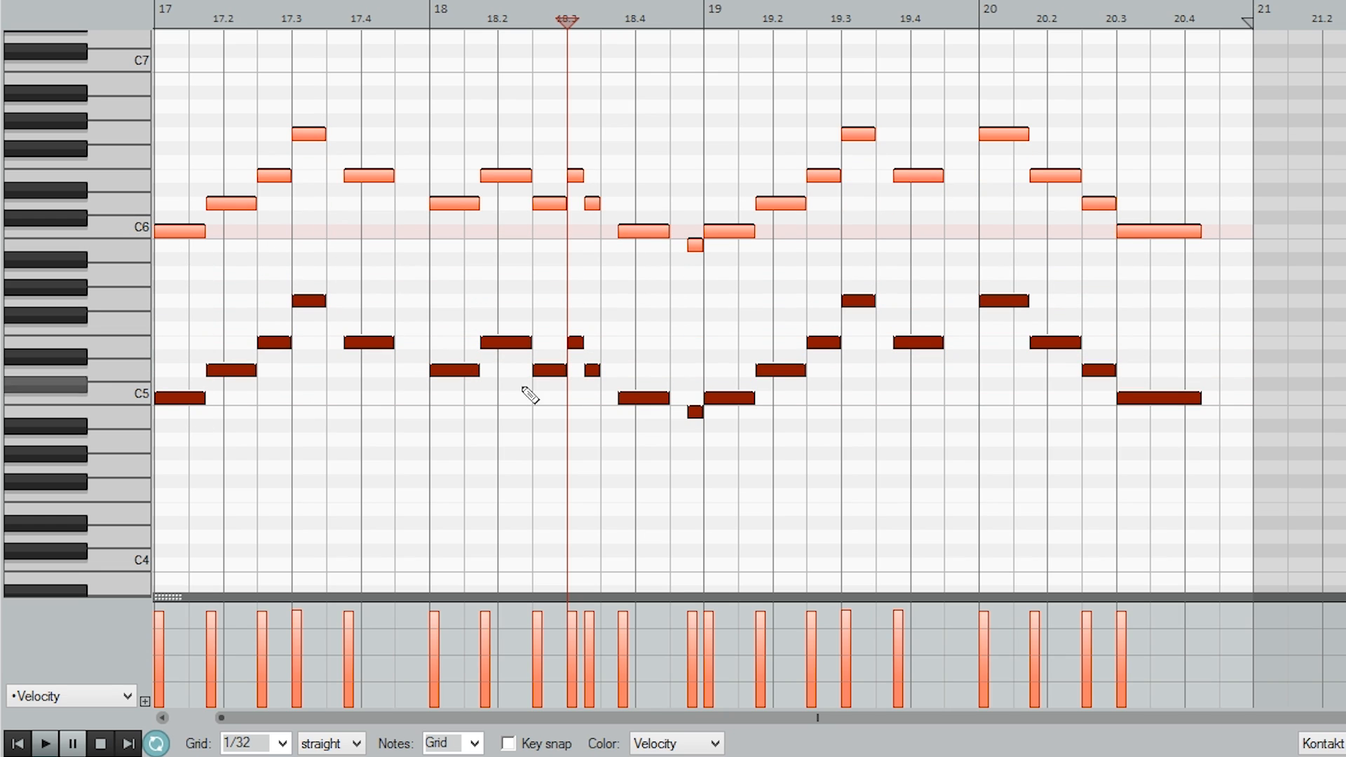
click(155, 10)
key(space)
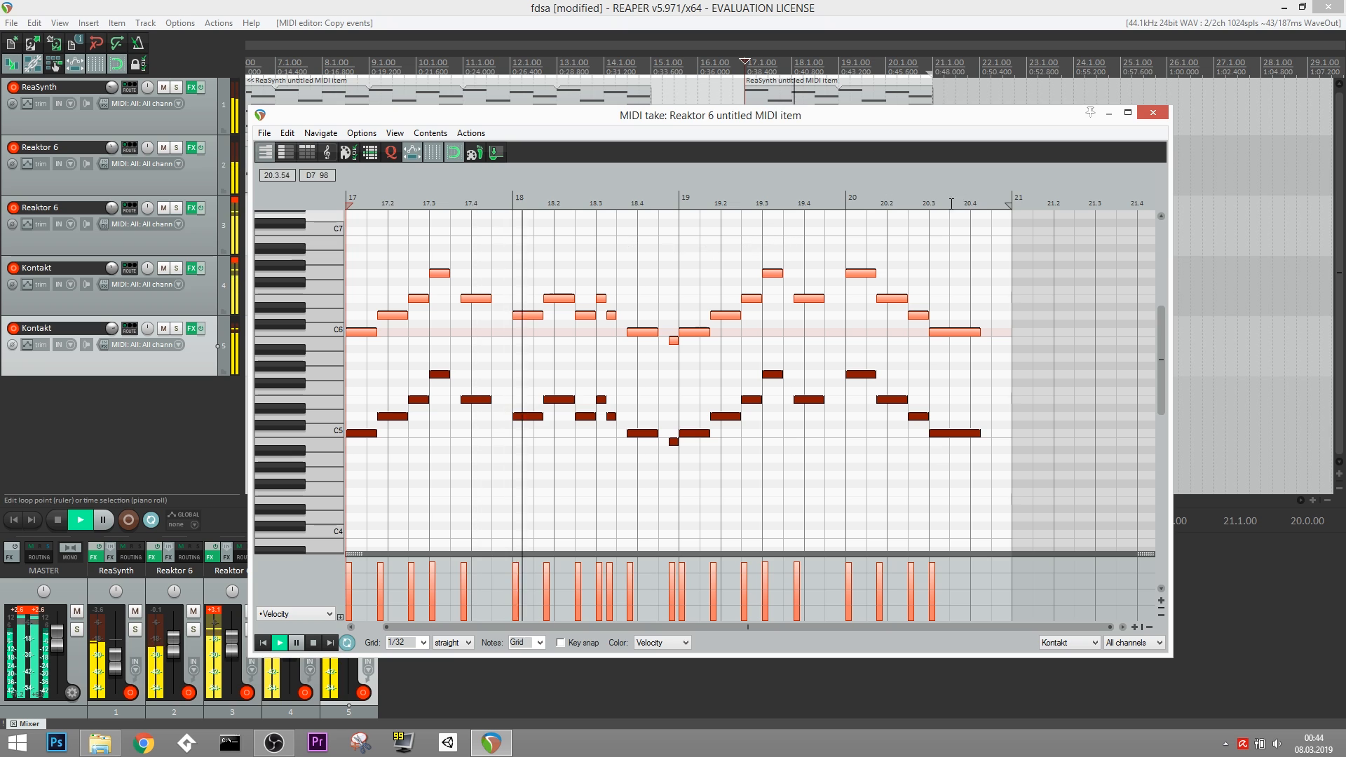
click(1157, 113)
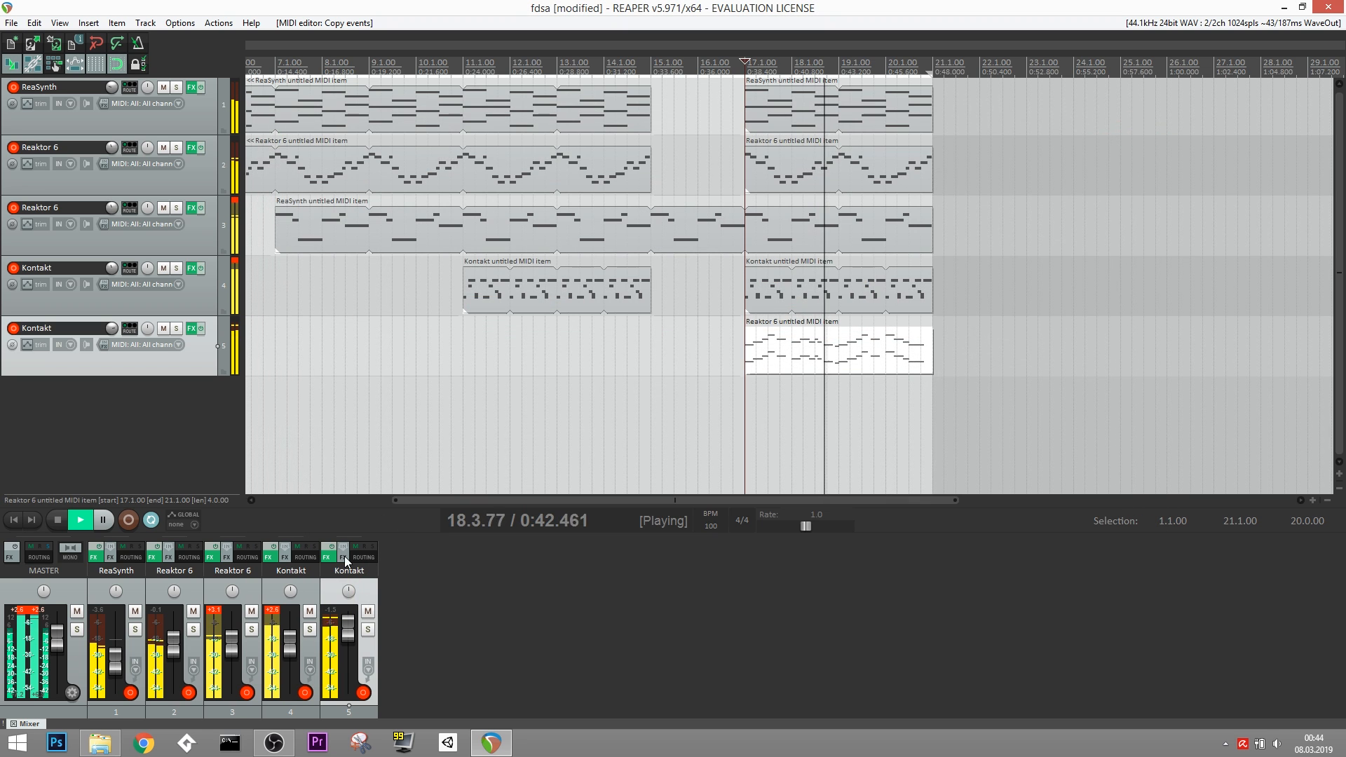
Adjust the track 5 volume and review the notes of the track 4 Kontakt drum item at bar 11.
click(352, 638)
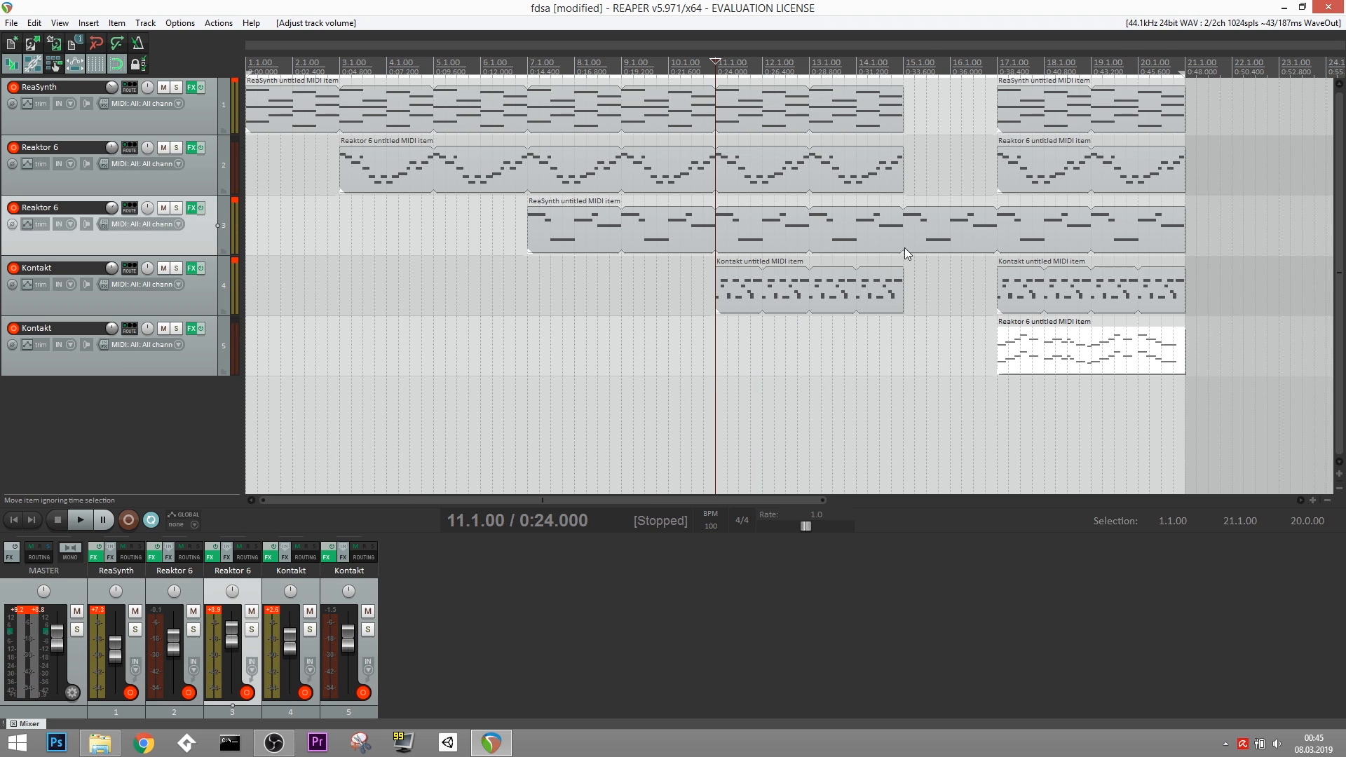
click(926, 281)
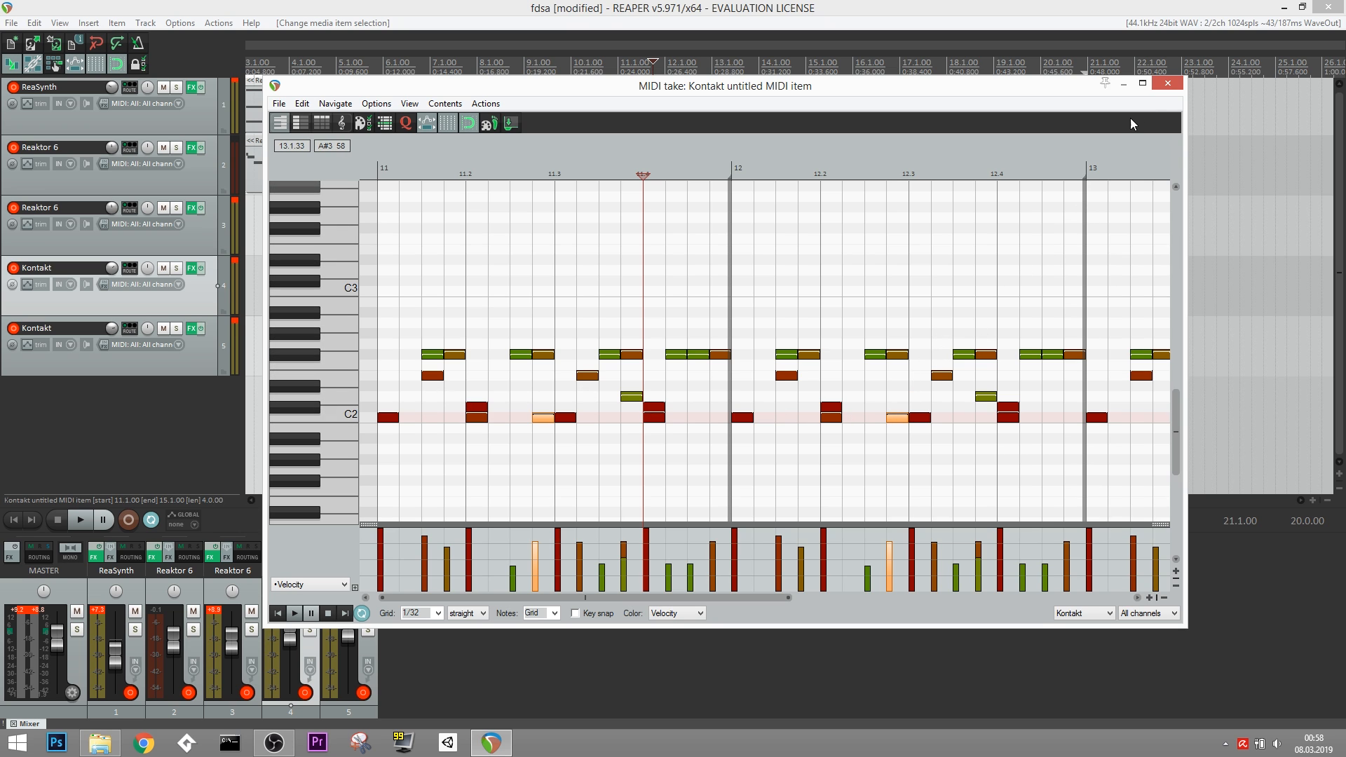
click(1167, 83)
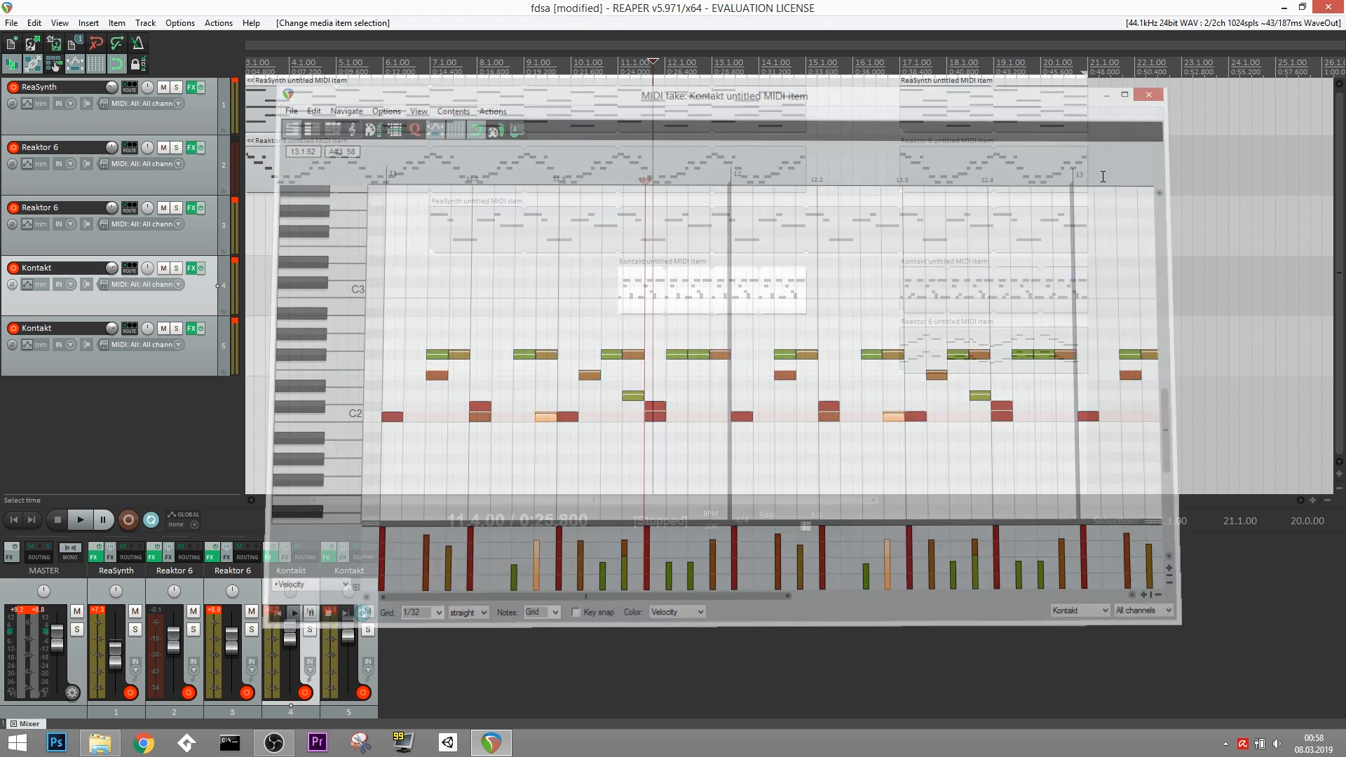
Play the arrangement from bar 13 and again from bar 17 to check the section with all instruments.
key(space)
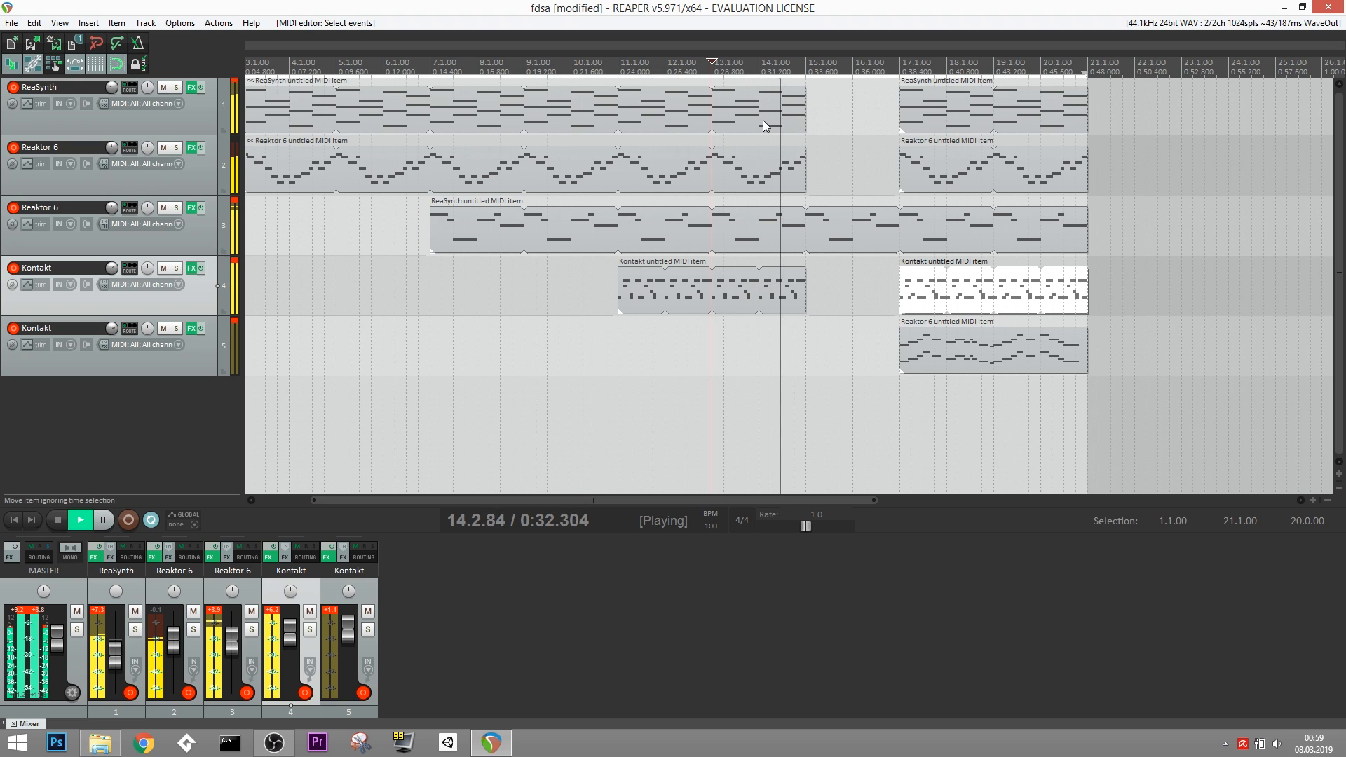
key(space)
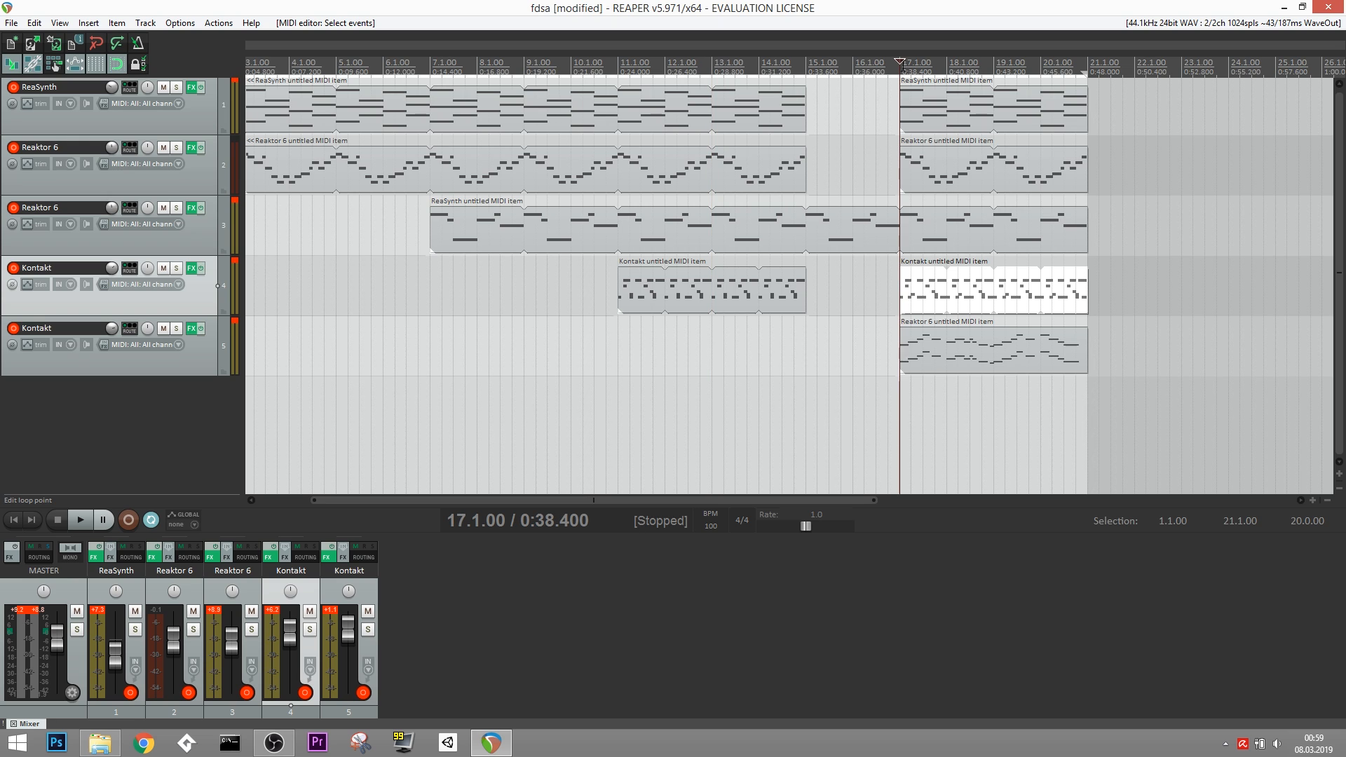
key(space)
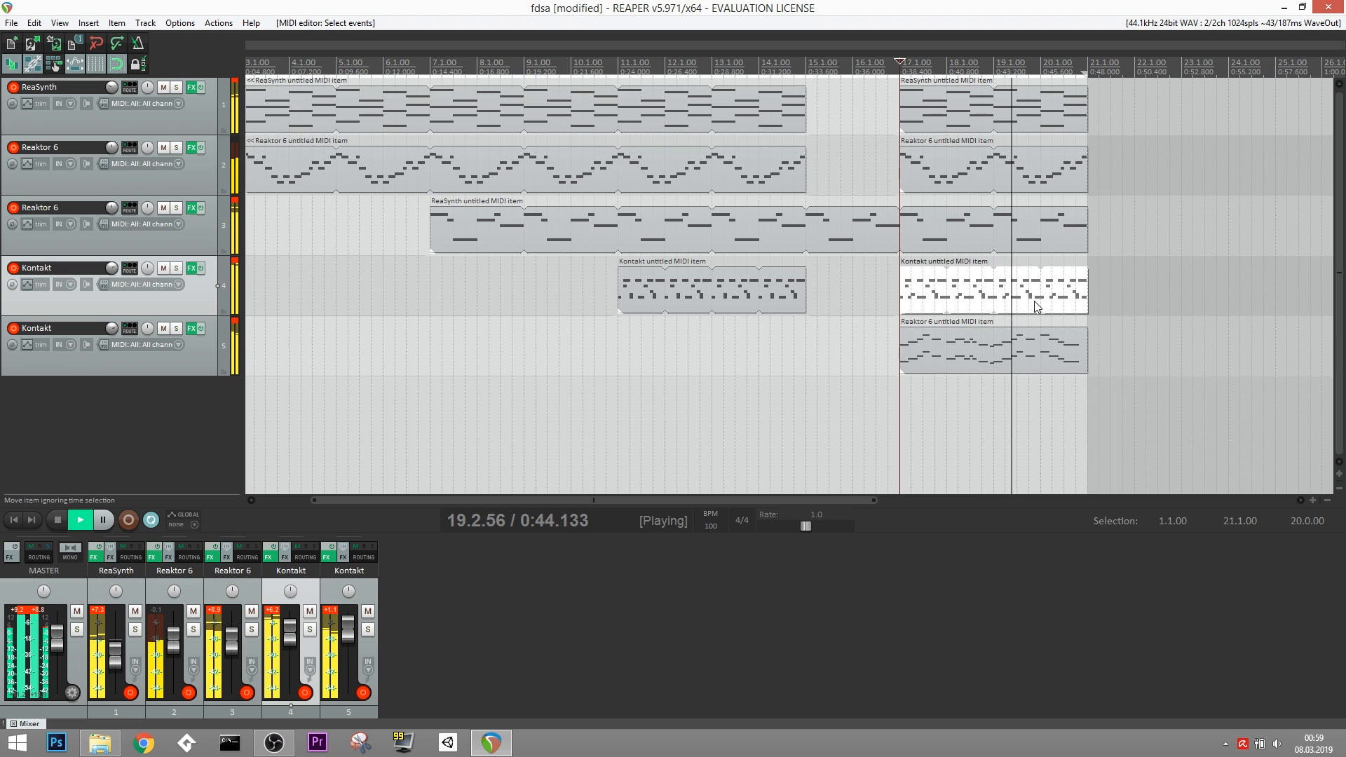
key(space)
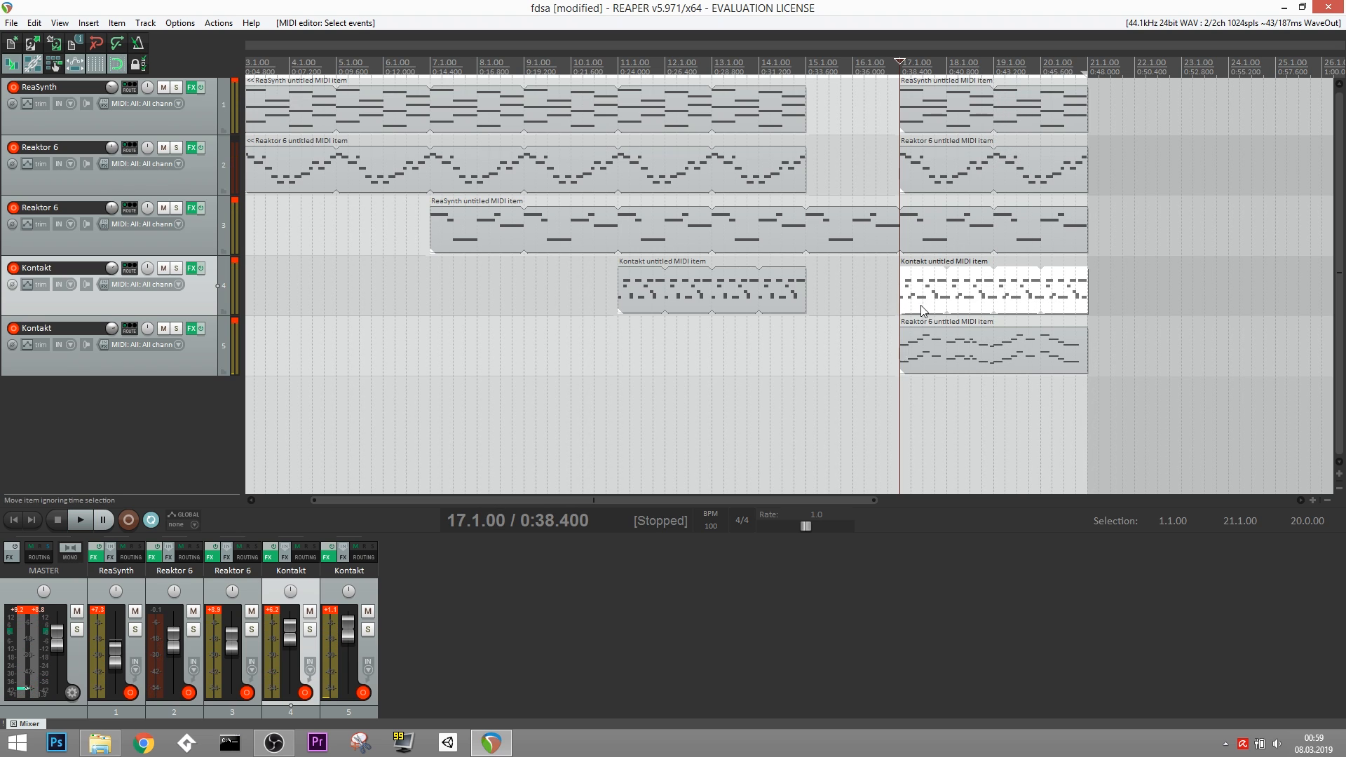
Extend the time selection to 45.2.00 and the track 1, 3 and 4 items to bar 29, with the track 5 melody repeated at bar 25.
click(830, 329)
drag(656, 500, 685, 502)
scroll(690, 351, down, 4)
drag(698, 73, 1247, 73)
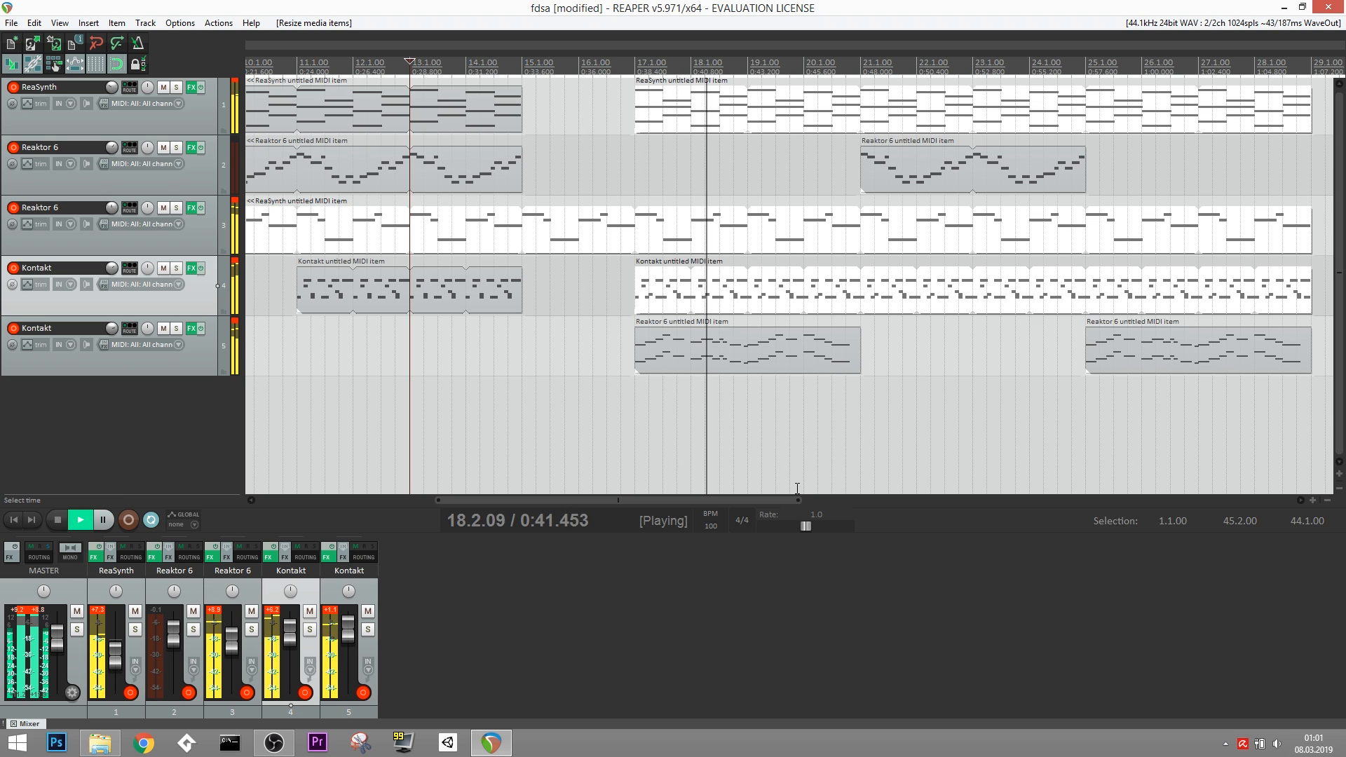
Lower the master volume while playing the extended arrangement, and stop the playback at its end.
drag(796, 499, 755, 502)
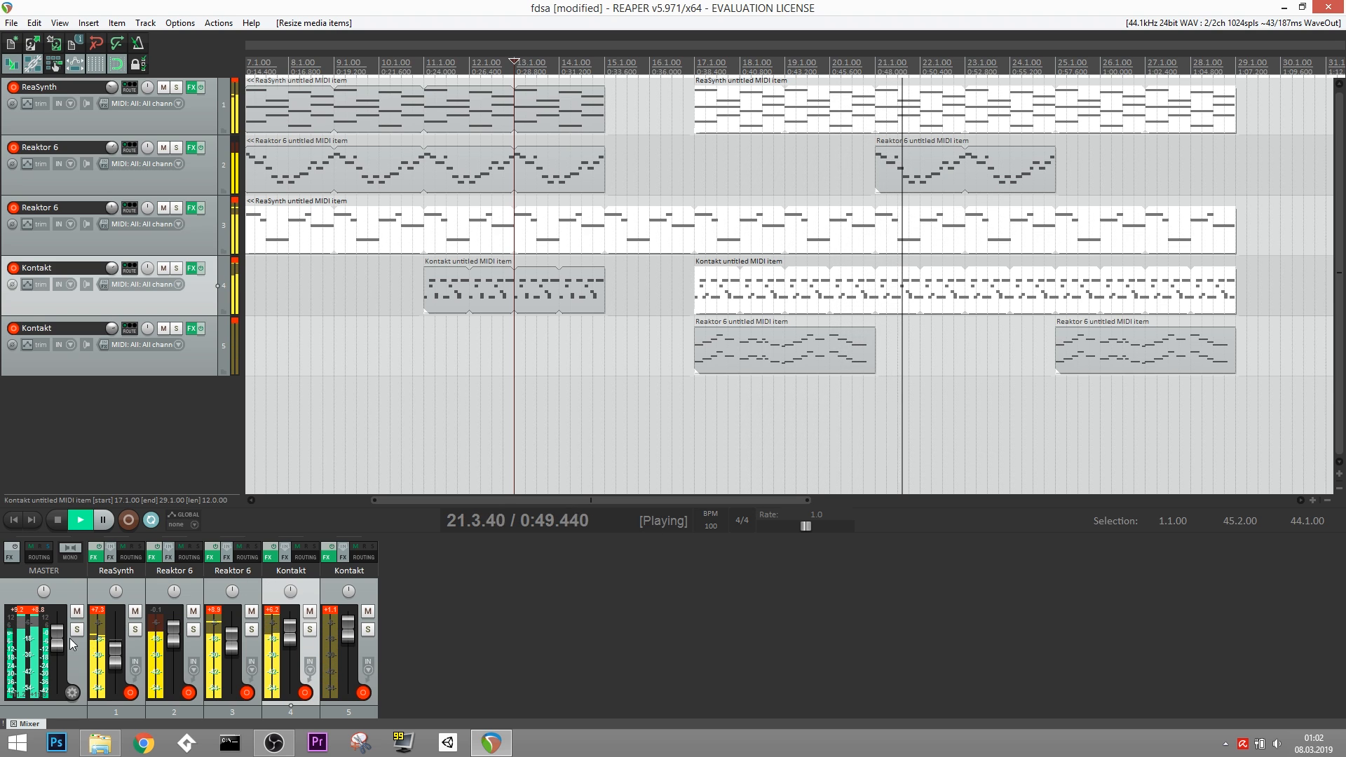
drag(57, 634, 57, 649)
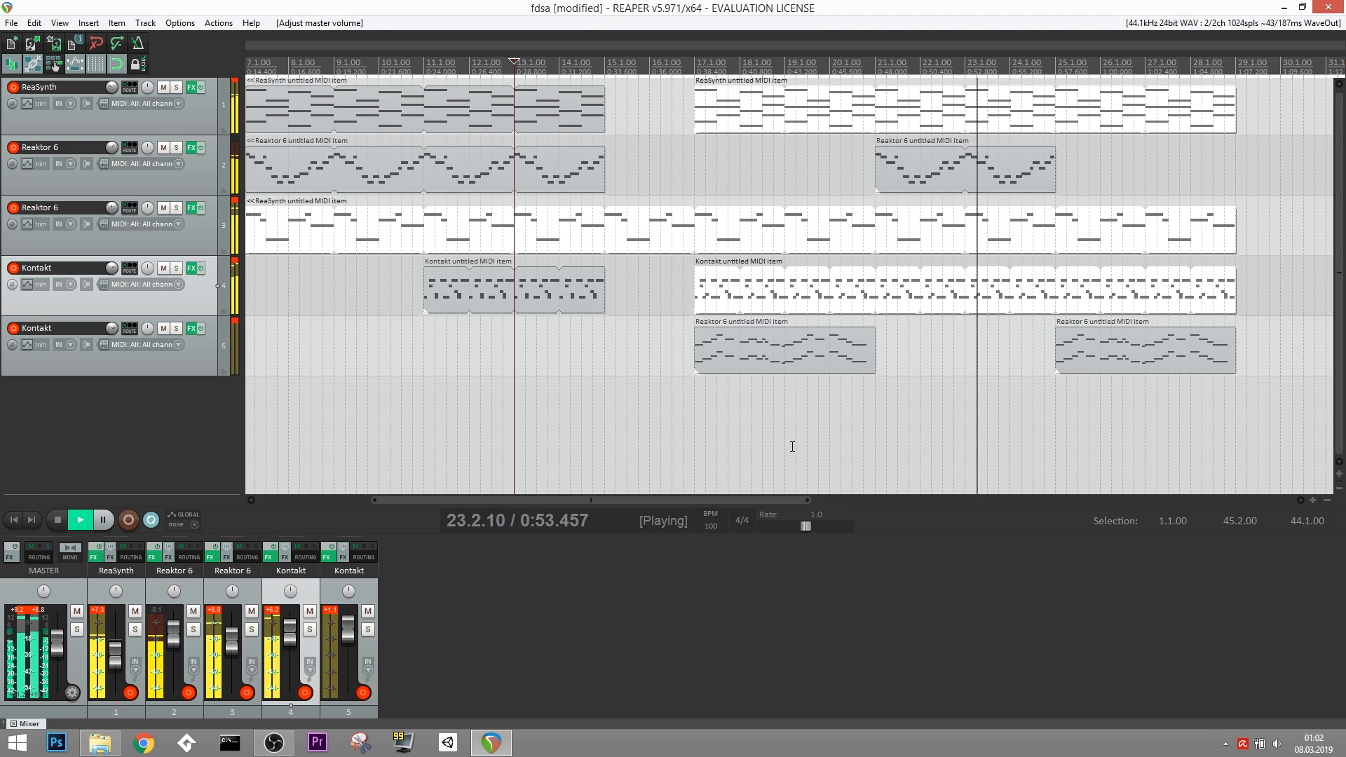
scroll(638, 503, down, 3)
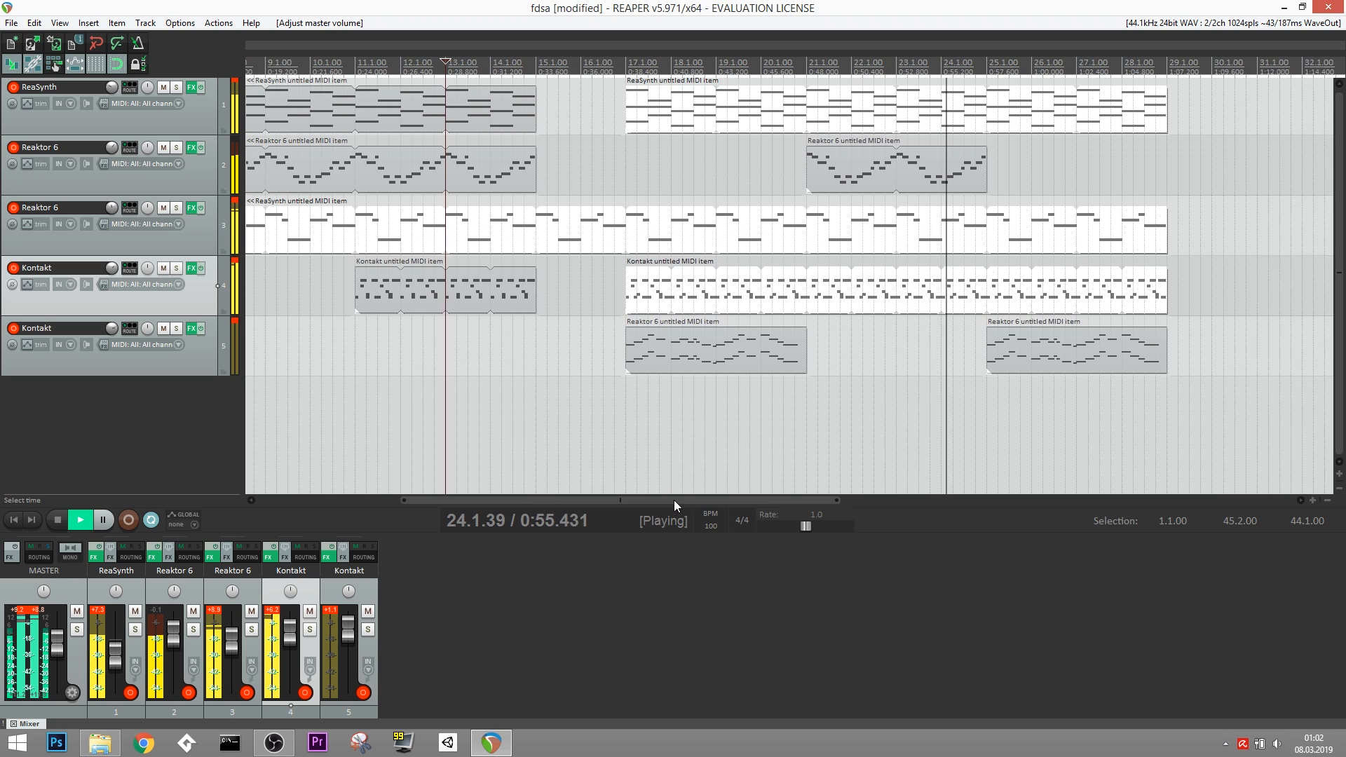
key(space)
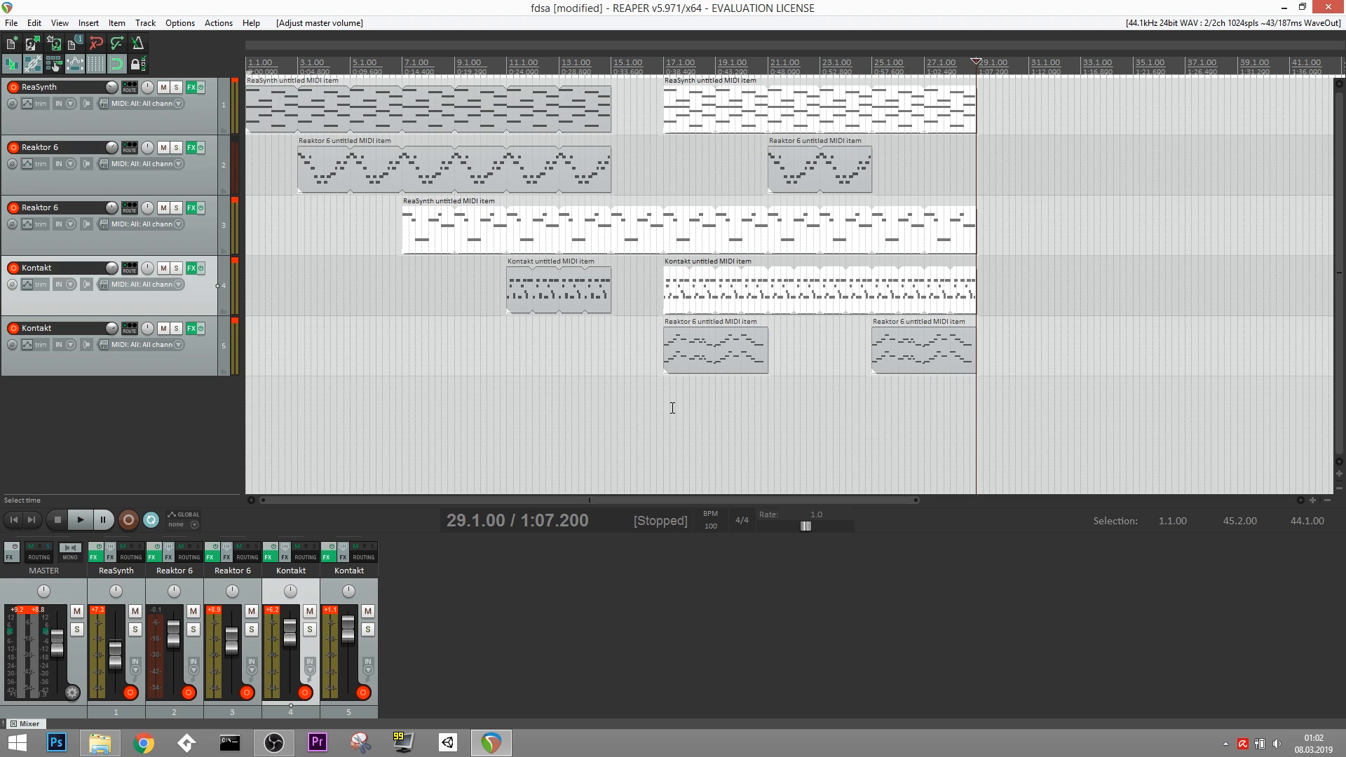
Write a two-bar chord item on the ReaSynth track from bar 29 to 31 and listen to it.
drag(726, 499, 772, 499)
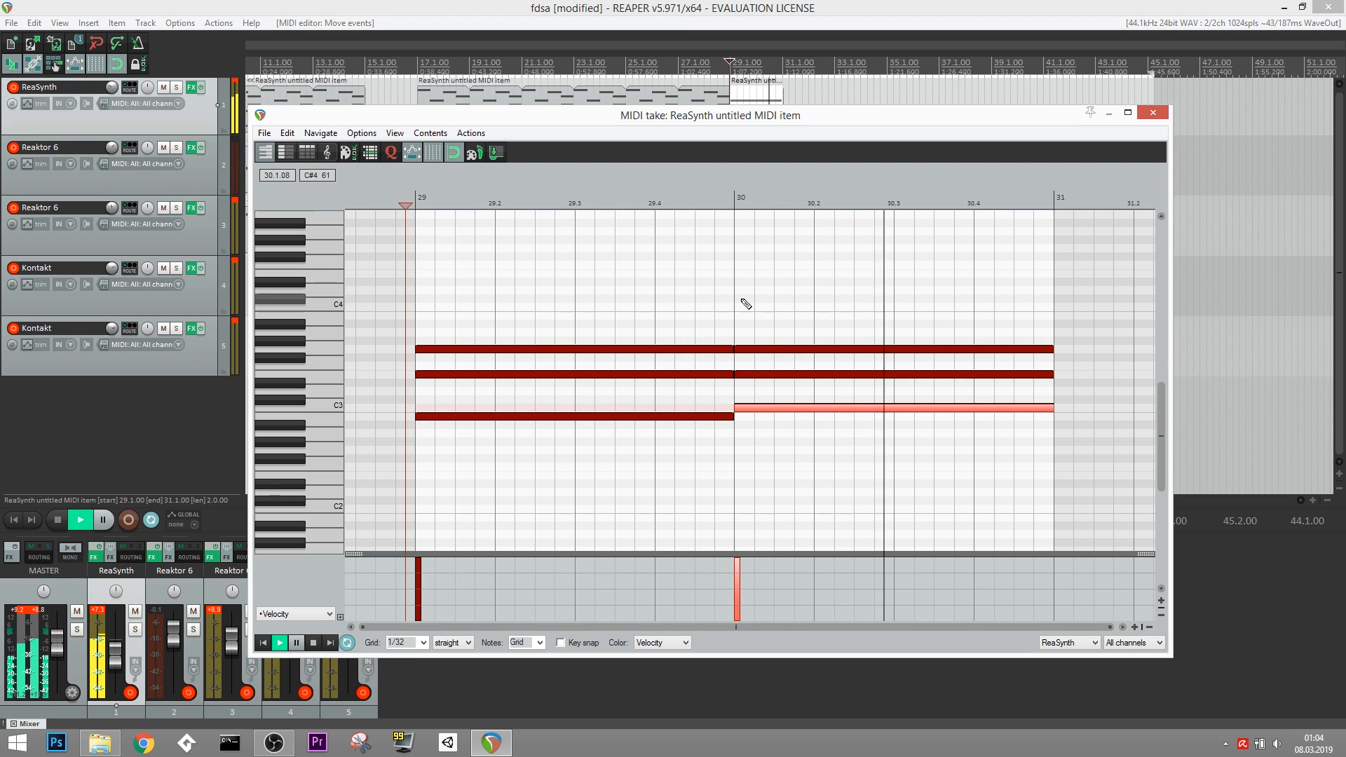
key(space)
key(Escape)
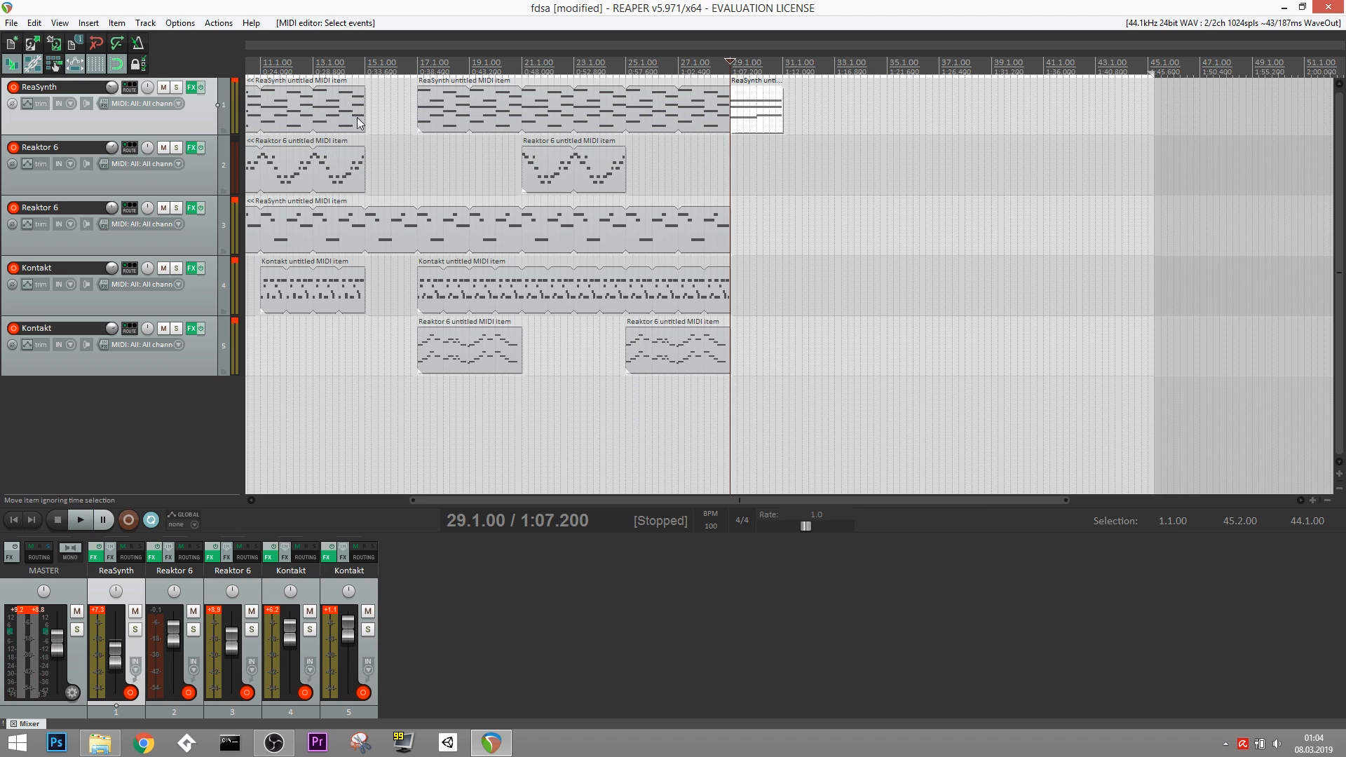
Put the bar 29 chords on a new track 6 with Reaktor 6's Bell Pad preset, and write a two-bar melody item on track 2.
drag(761, 111, 757, 384)
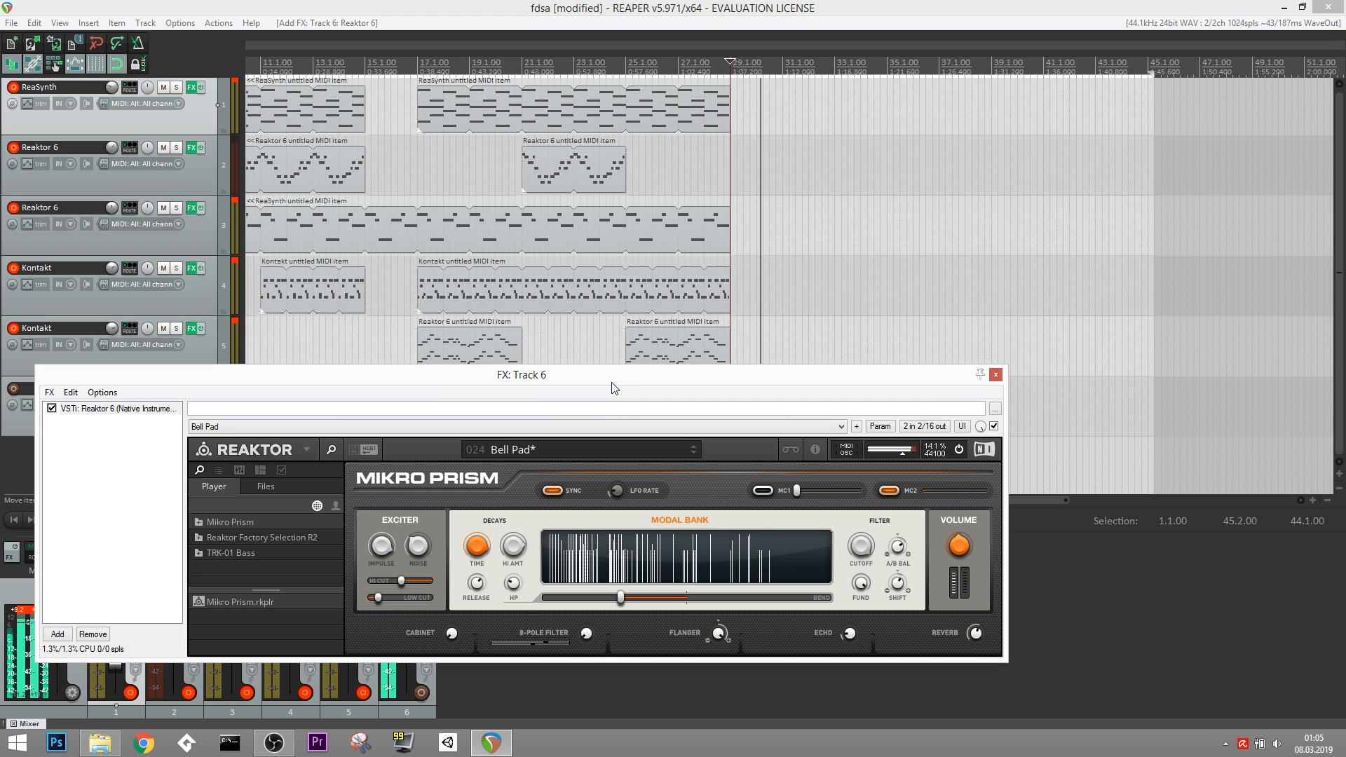
drag(614, 387, 657, 227)
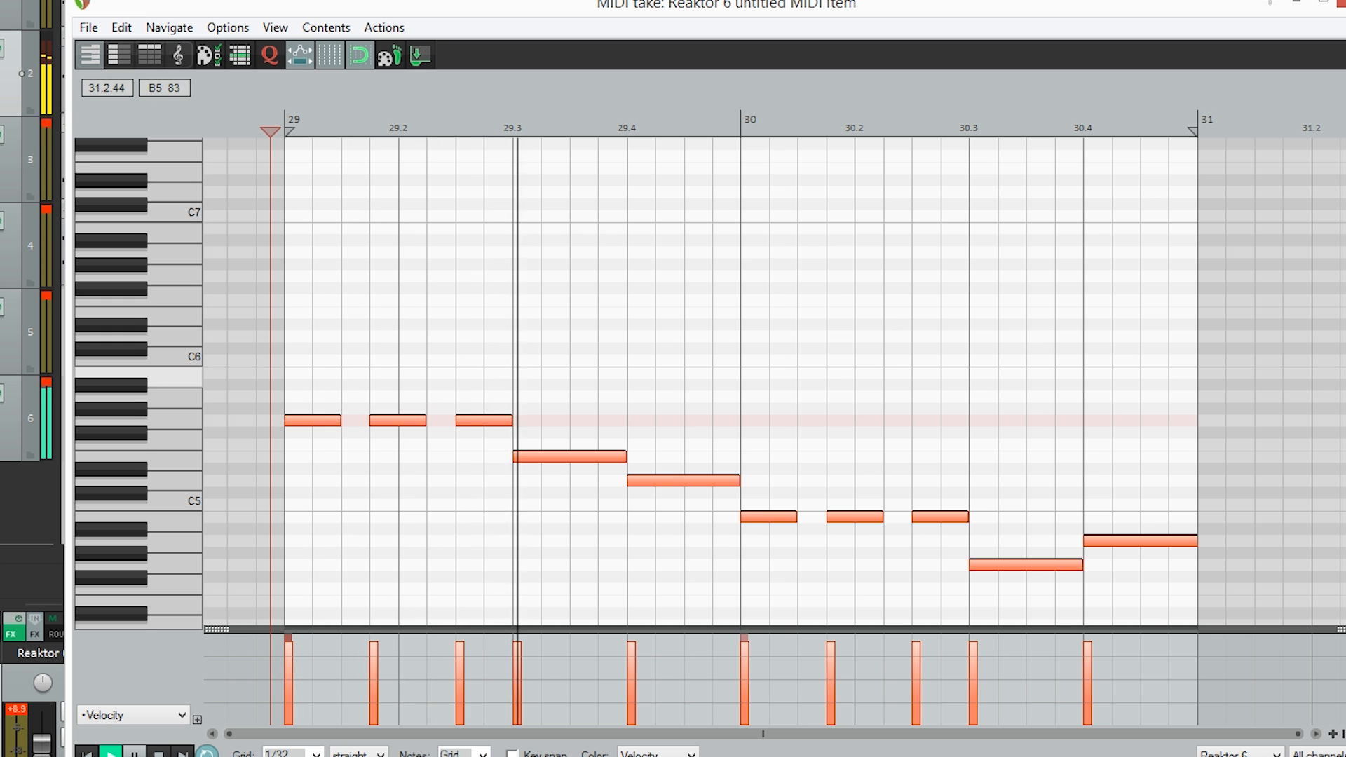
scroll(693, 382, down, 3)
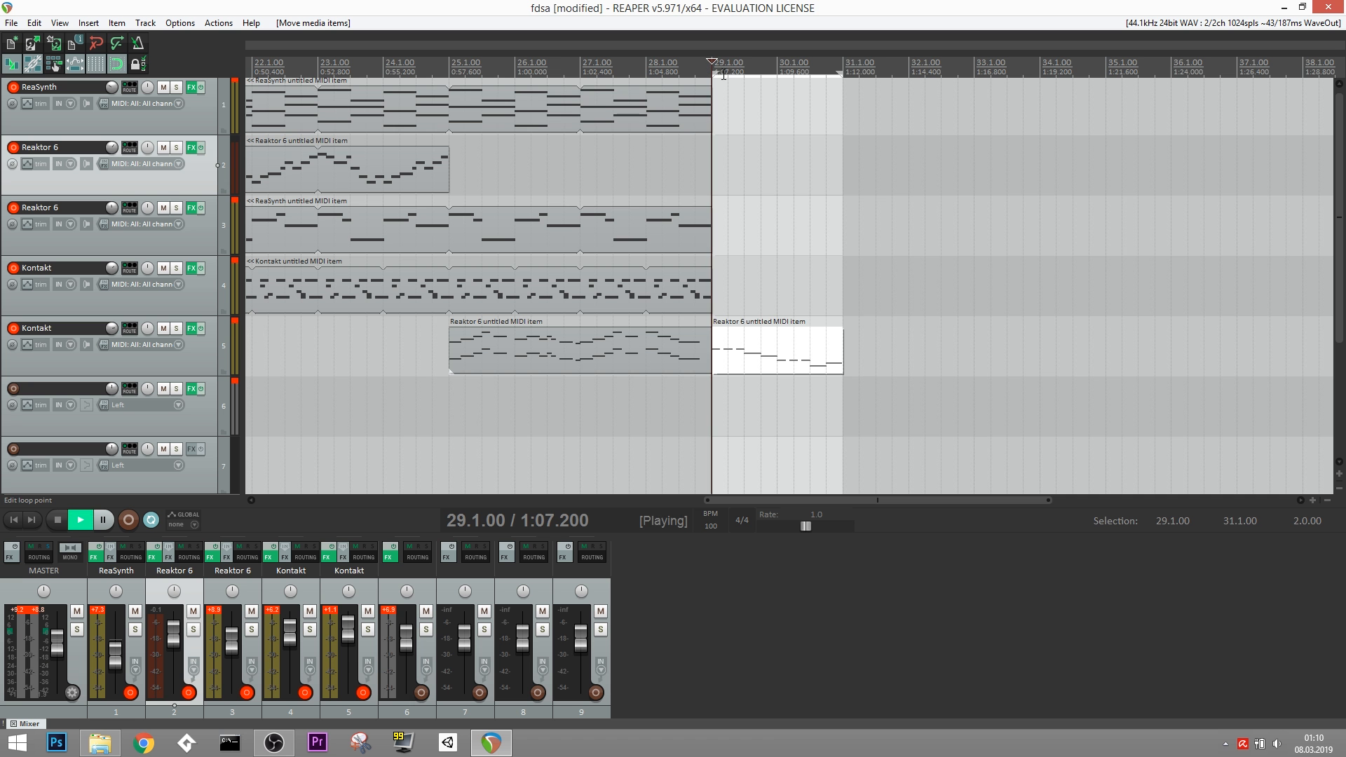
Undo the last item move, move only the bar 29 melody item from track 2 to track 5, and play it with the chords.
key(space)
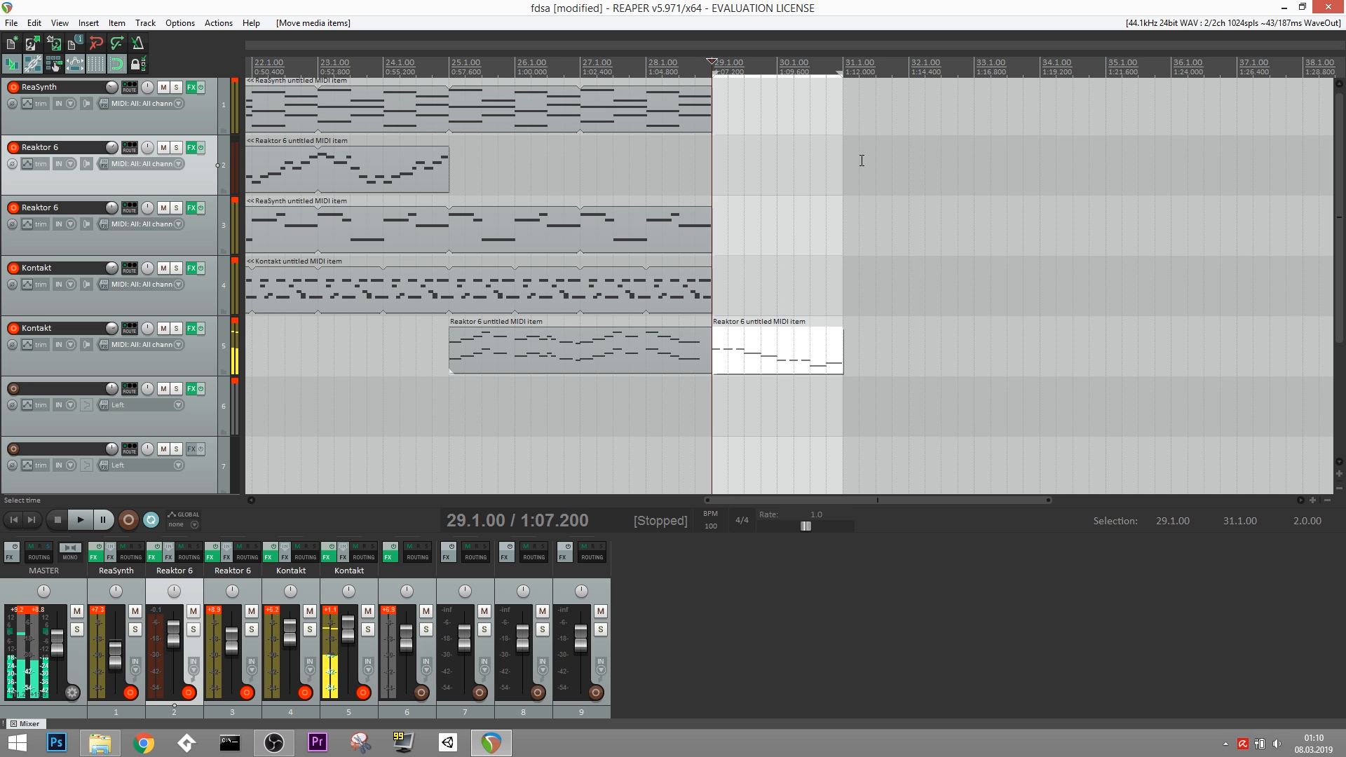
key(ctrl+z)
click(794, 418)
drag(768, 176, 765, 350)
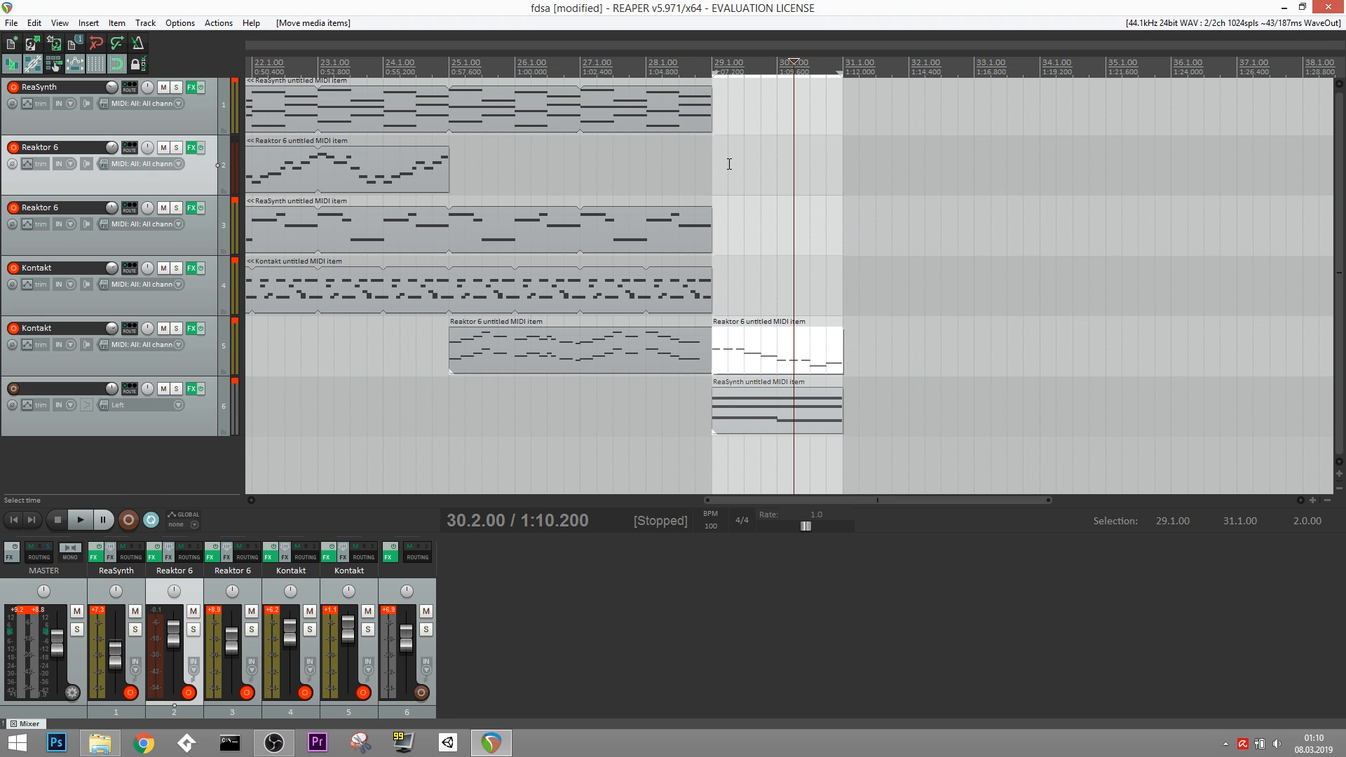
key(space)
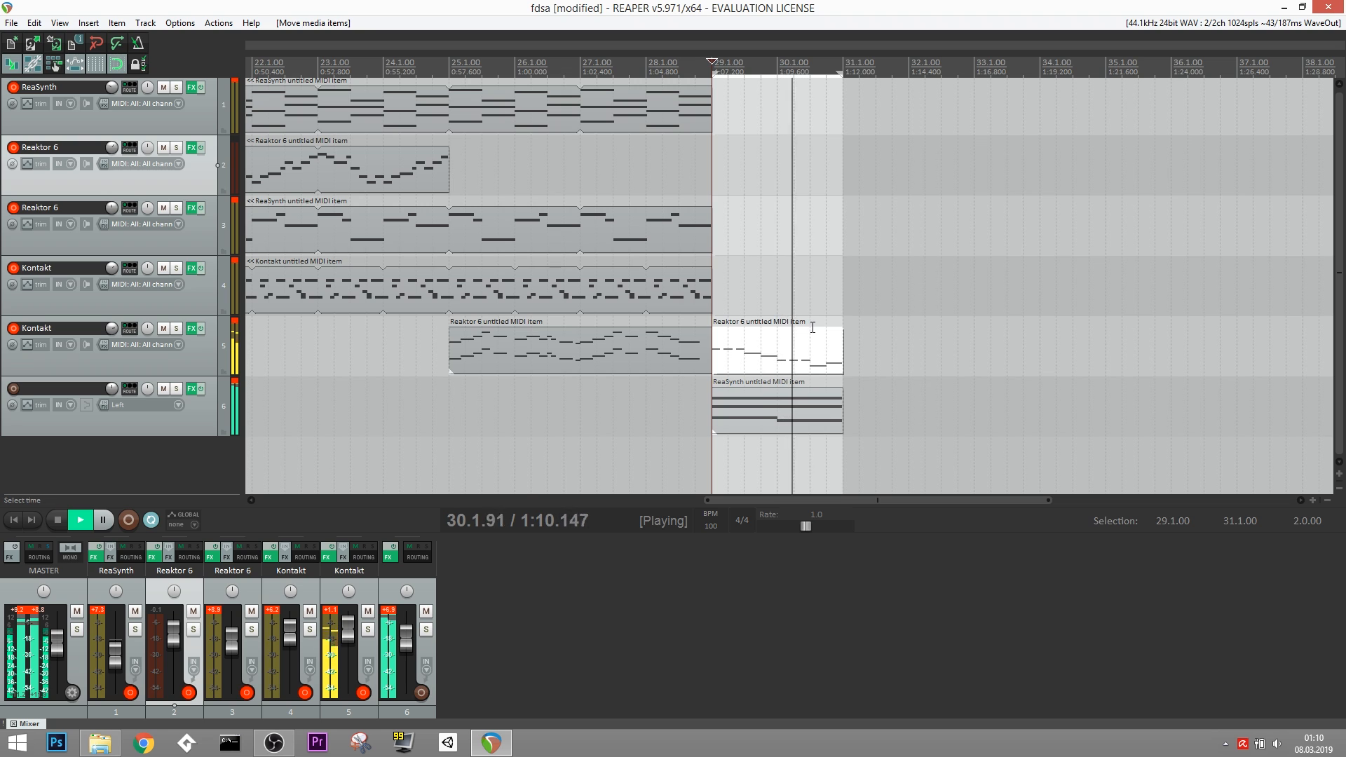
Extend the track 5 melody item to bar 33, doubled an octave higher, and write a varied second phrase in bars 31 and 32.
drag(711, 290, 864, 290)
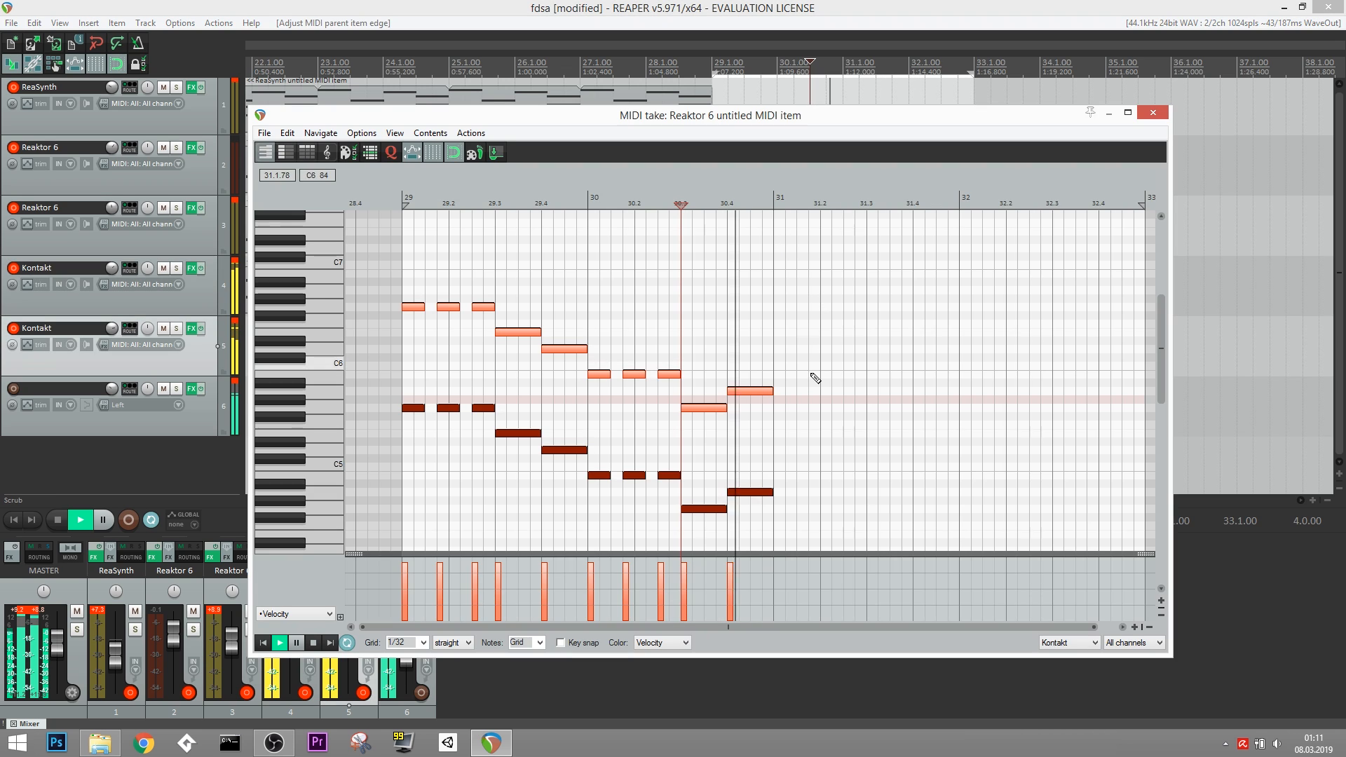
key(space)
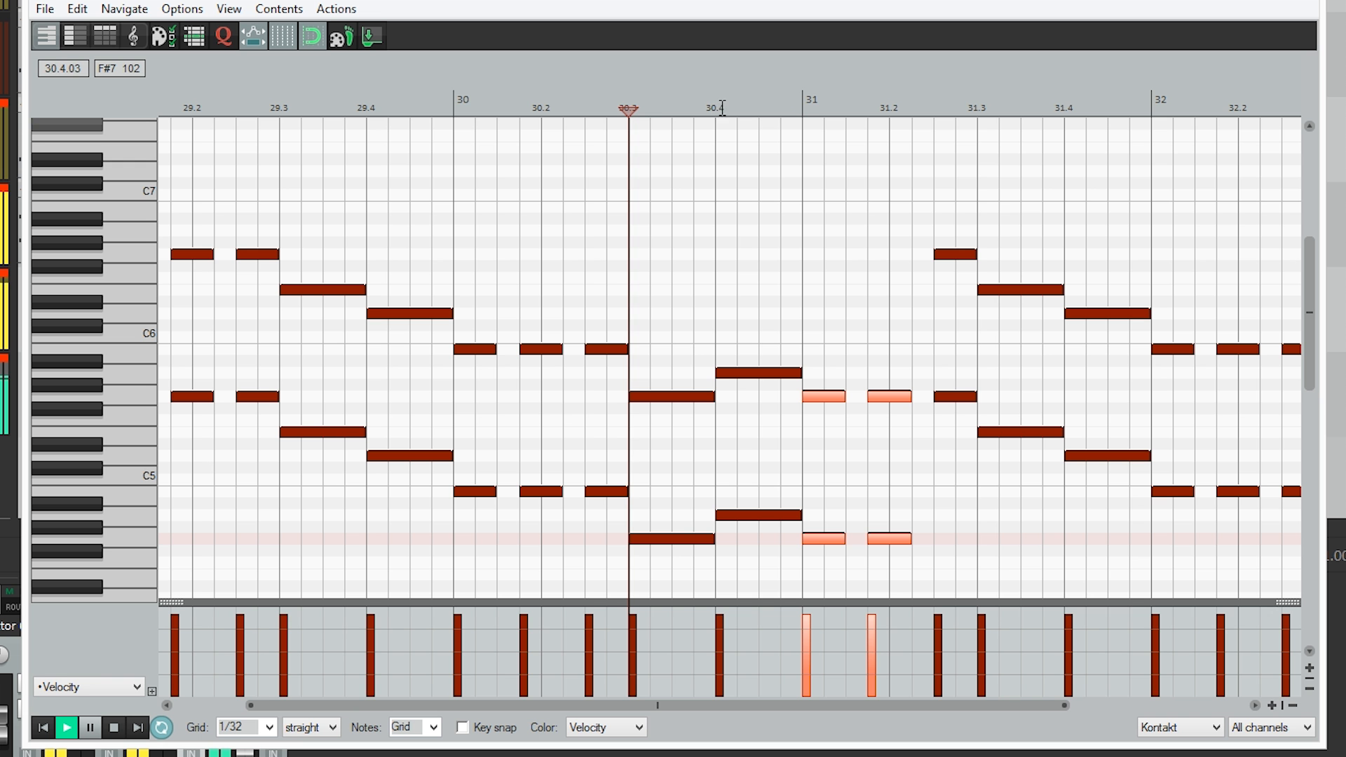
key(space)
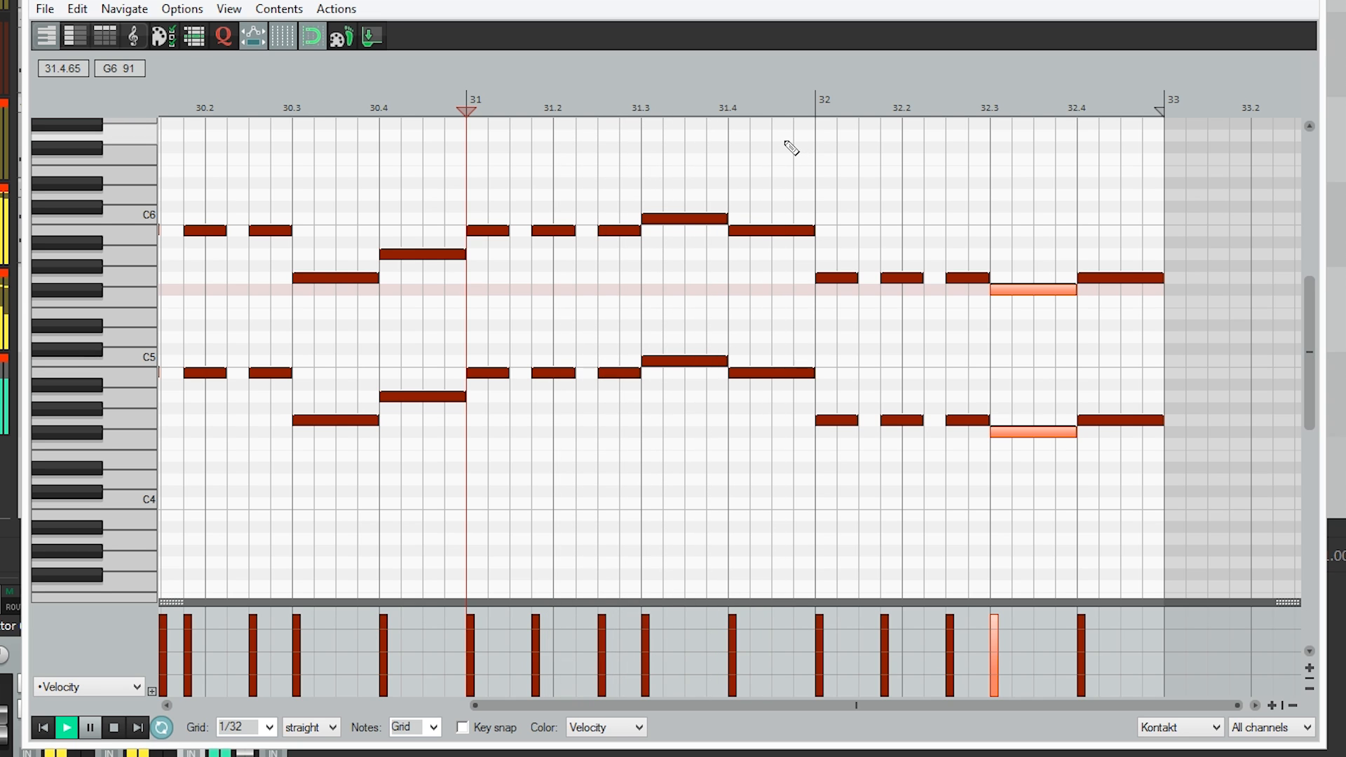
key(space)
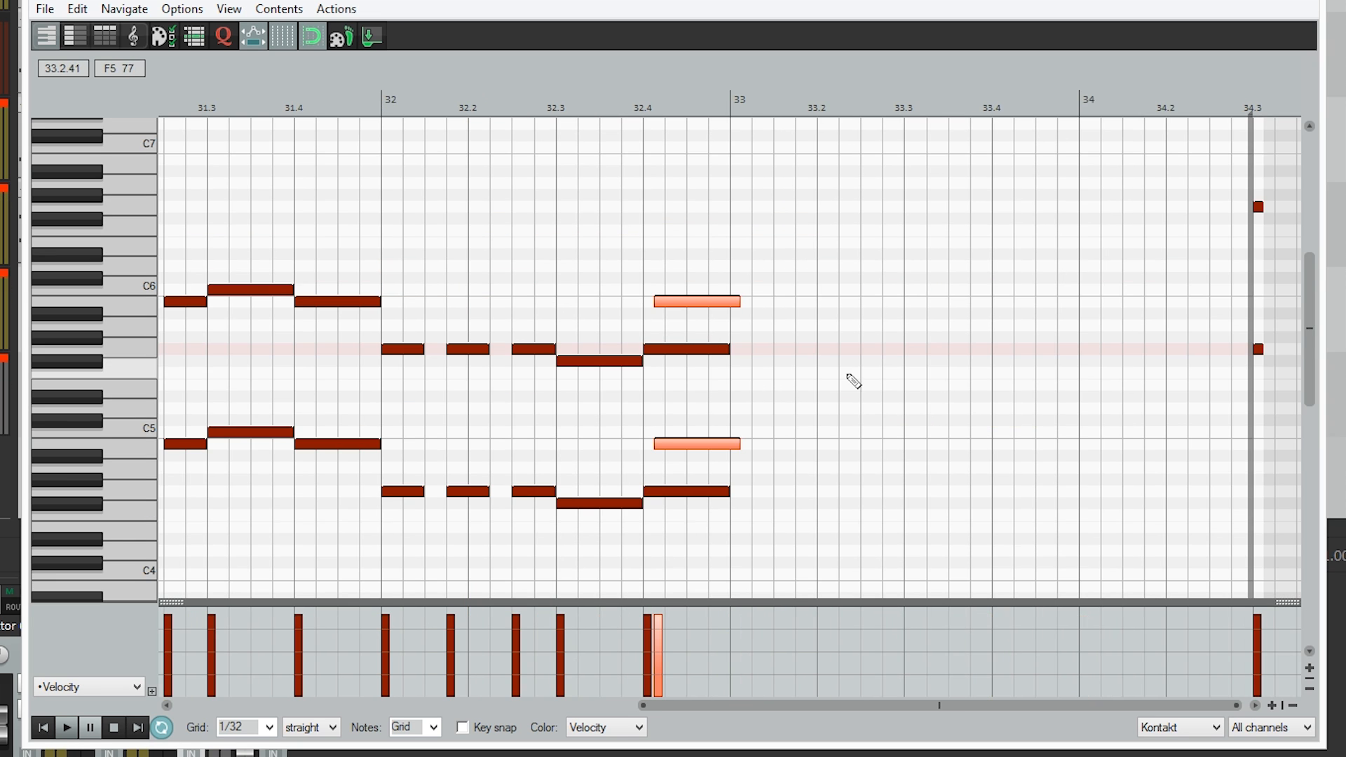
End the melody with a pair of octave-apart notes lasting all of bar 33, and play from bar 32.
drag(851, 379, 716, 373)
drag(634, 311, 947, 303)
key(space)
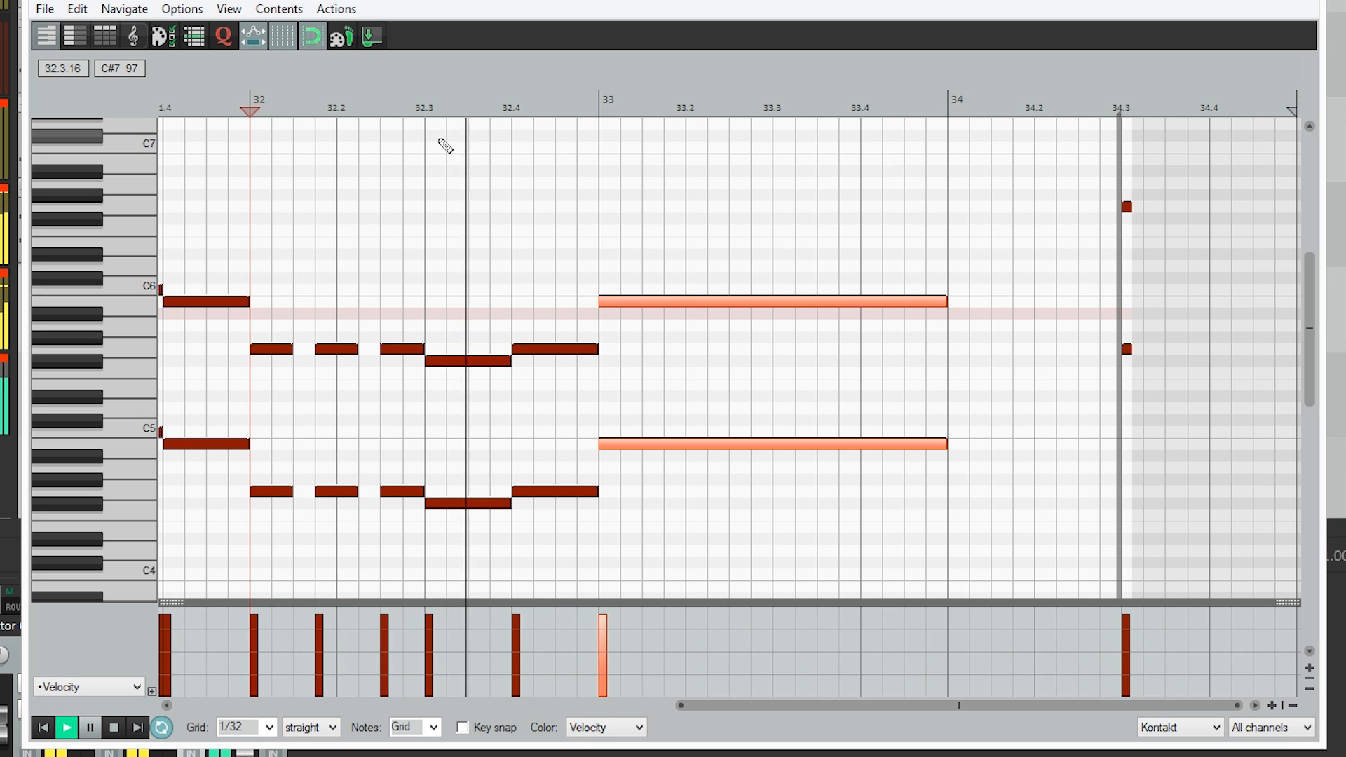
key(space)
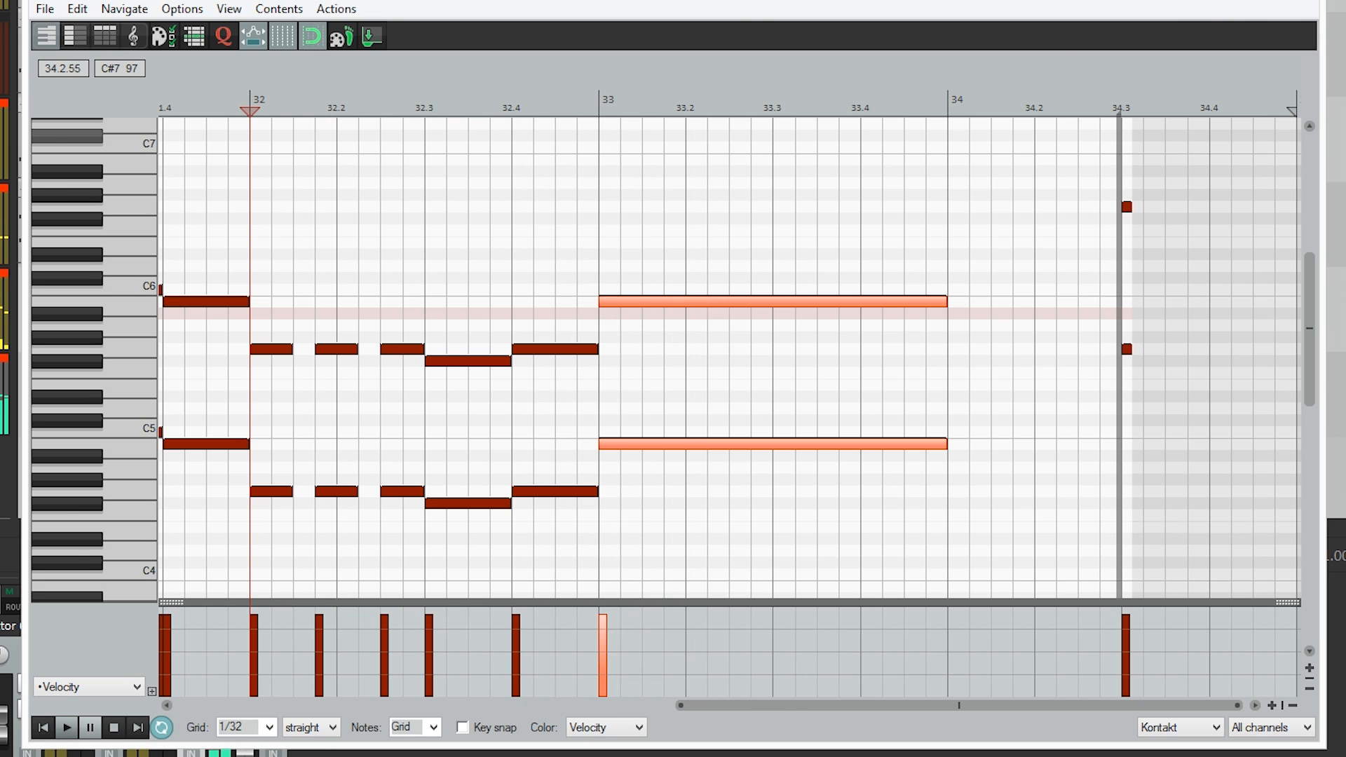
Leave the melody's MIDI editor and play the arrangement from bar 25 to hear the lead-in to the bar 29 section.
key(Escape)
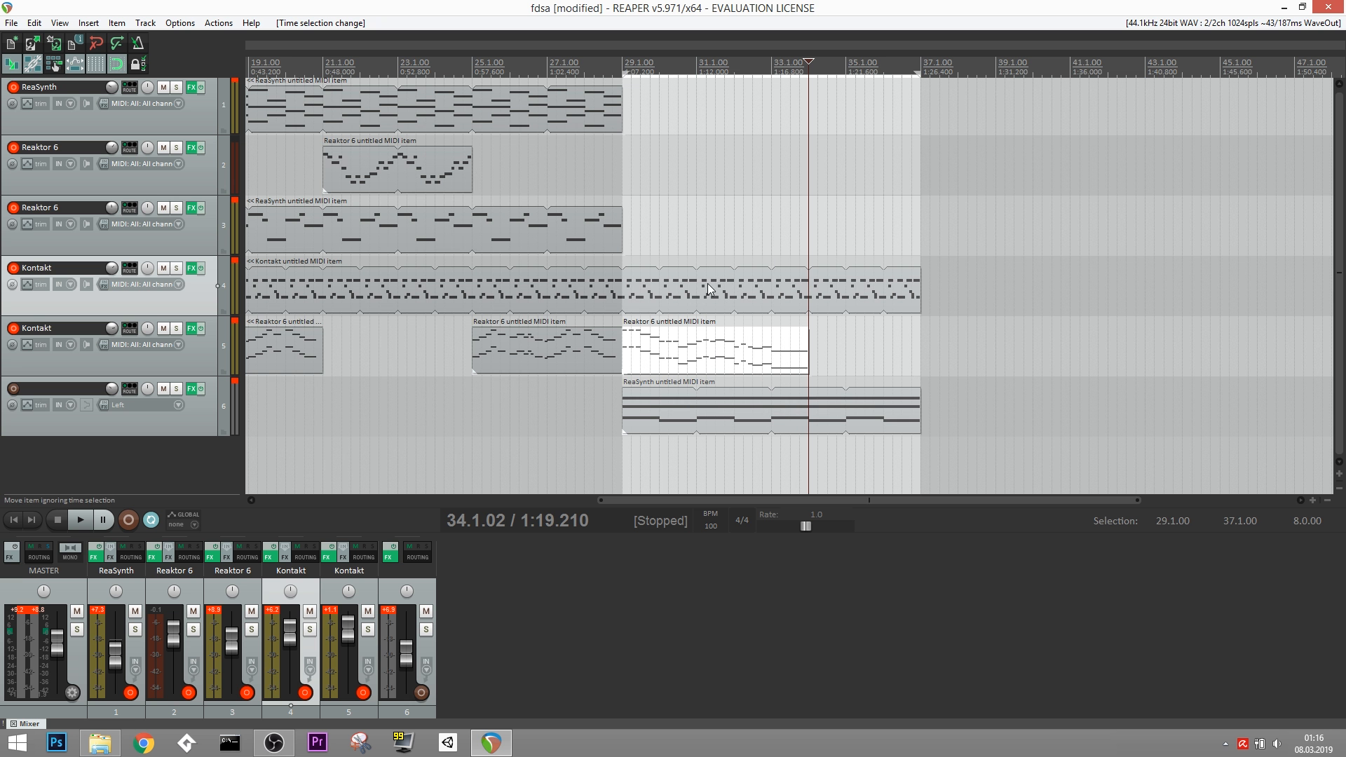
drag(625, 499, 545, 500)
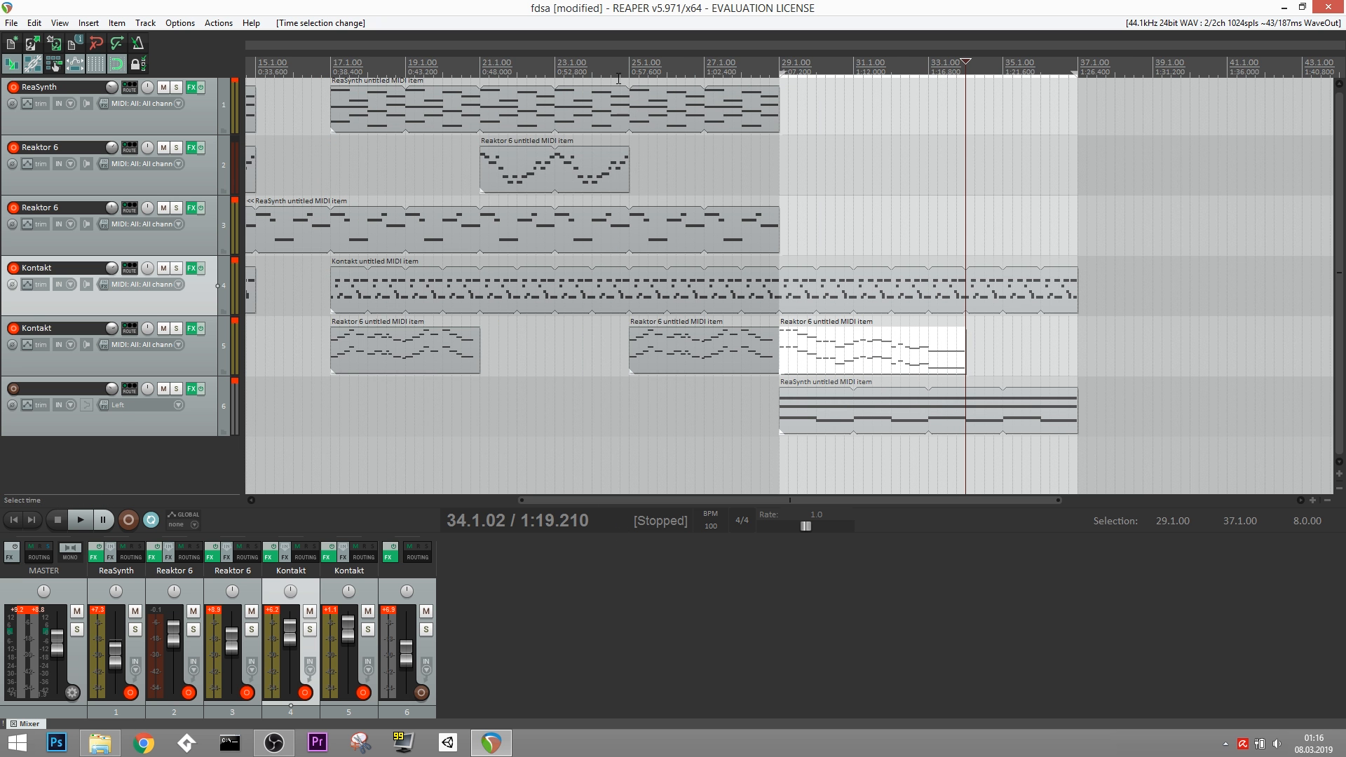
click(628, 66)
key(space)
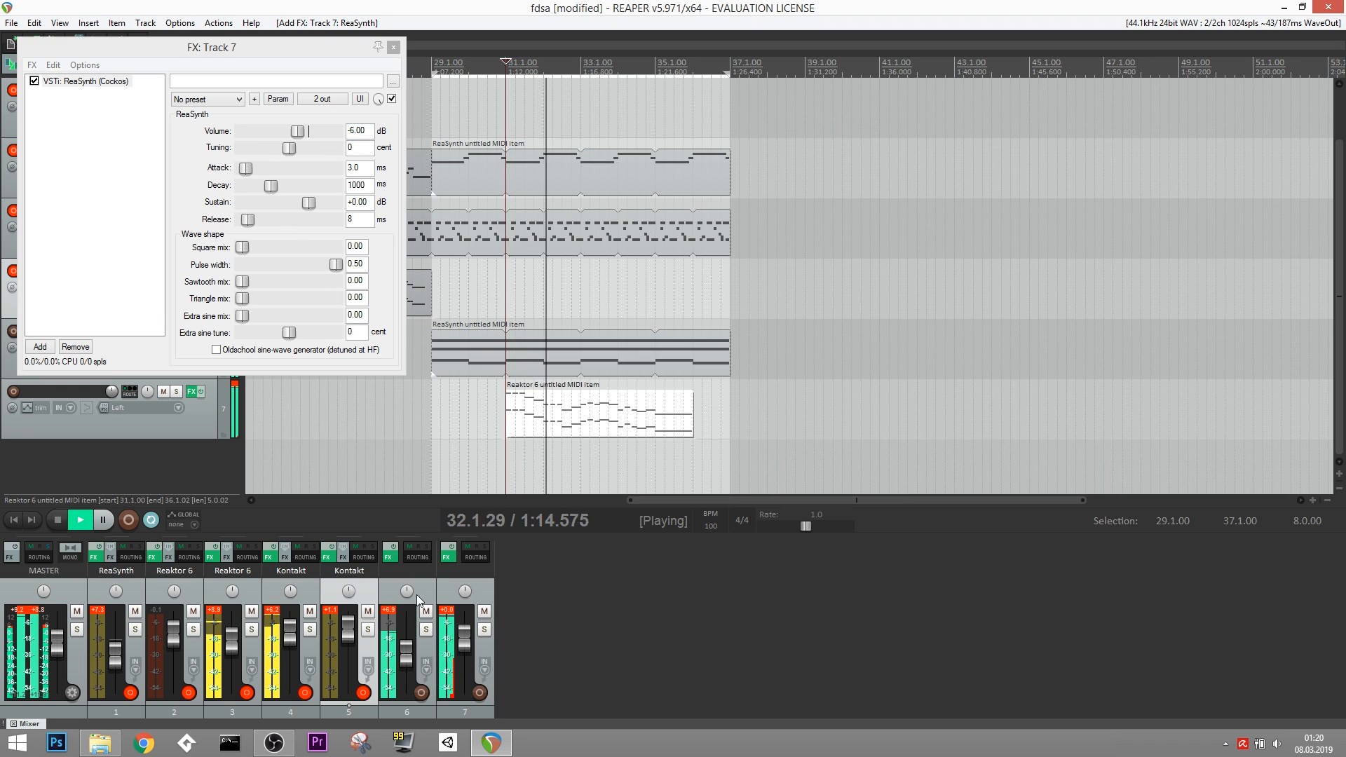
Lower track 7's volume slightly and raise the square mix of its ReaSynth.
drag(462, 641, 468, 649)
drag(247, 247, 316, 259)
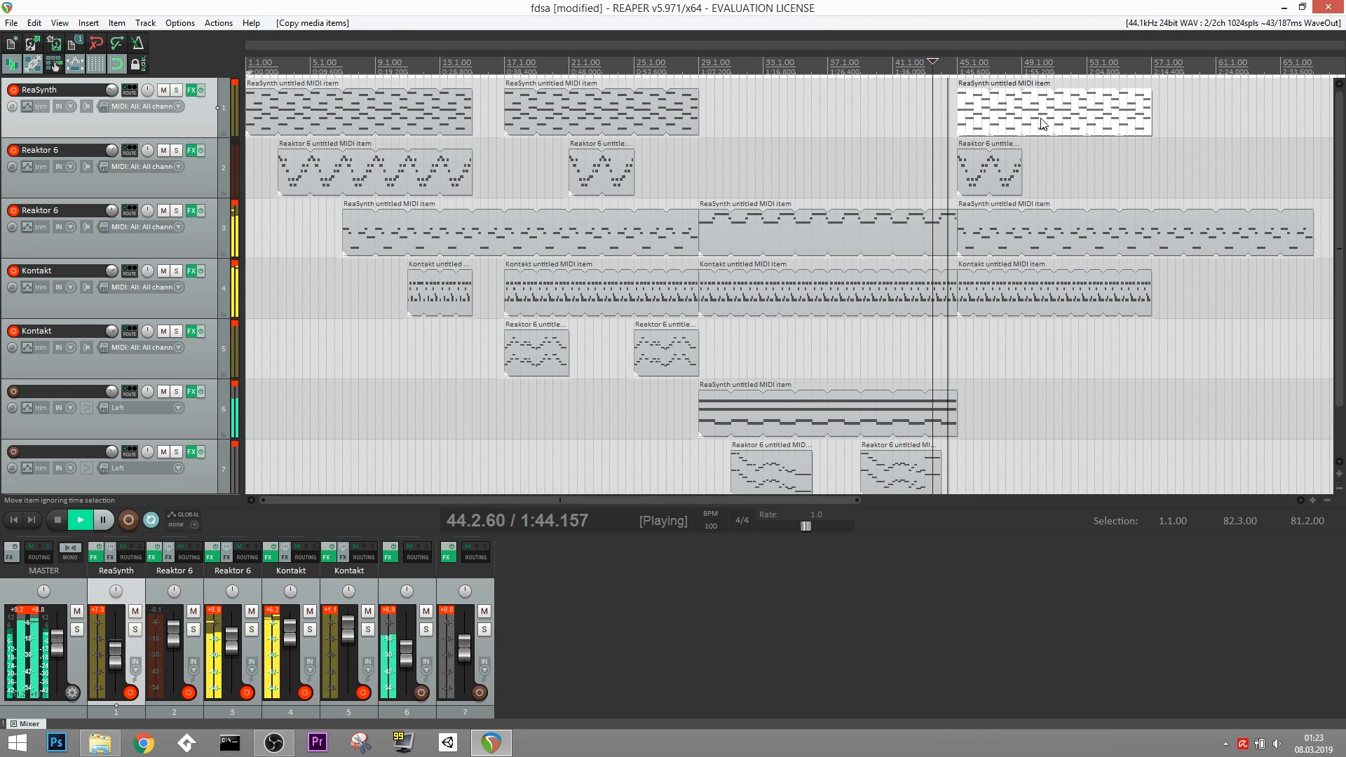
Extend the bar 45 melody item on track 2 to 12 bars, and move it and track 4's bar 45 drum item to bar 49.
drag(1022, 175, 1143, 177)
drag(1019, 179, 1052, 180)
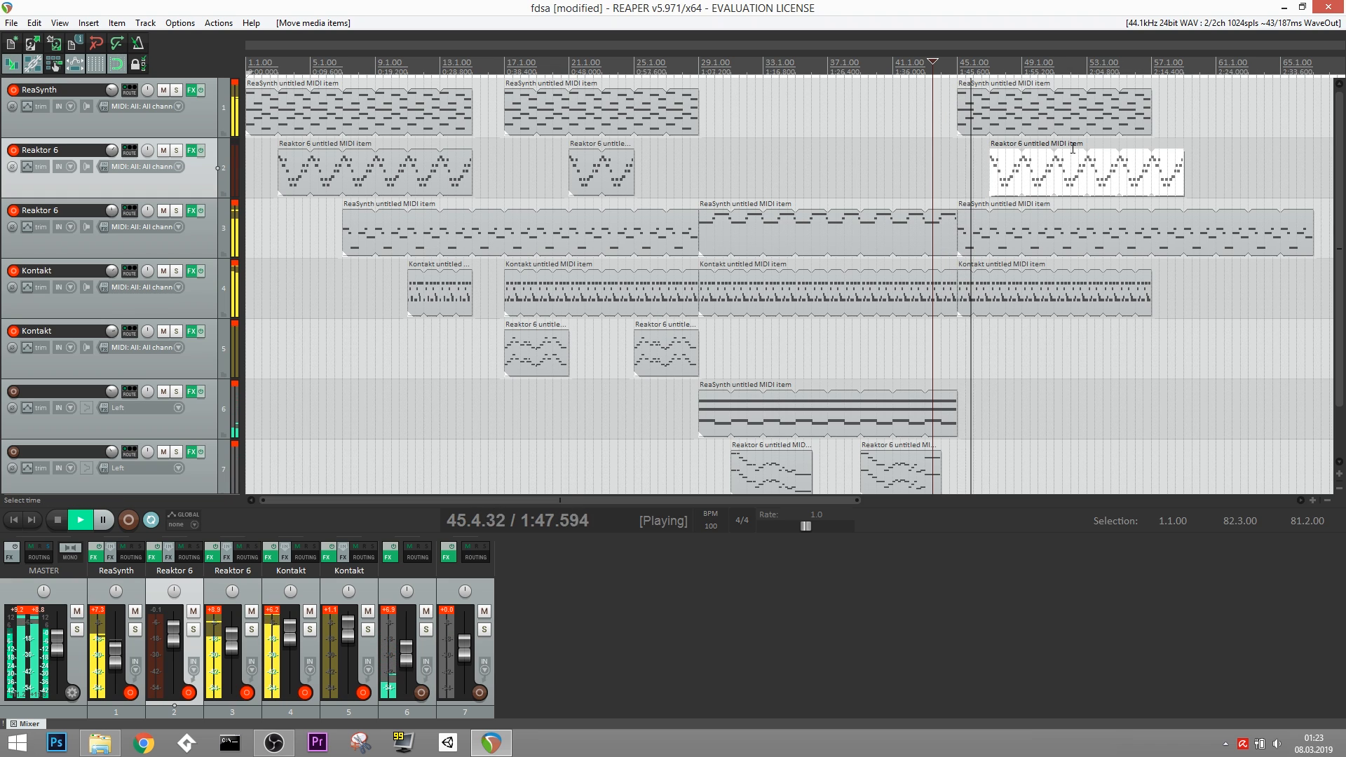
drag(1023, 171, 1057, 176)
key(space)
drag(982, 299, 1047, 297)
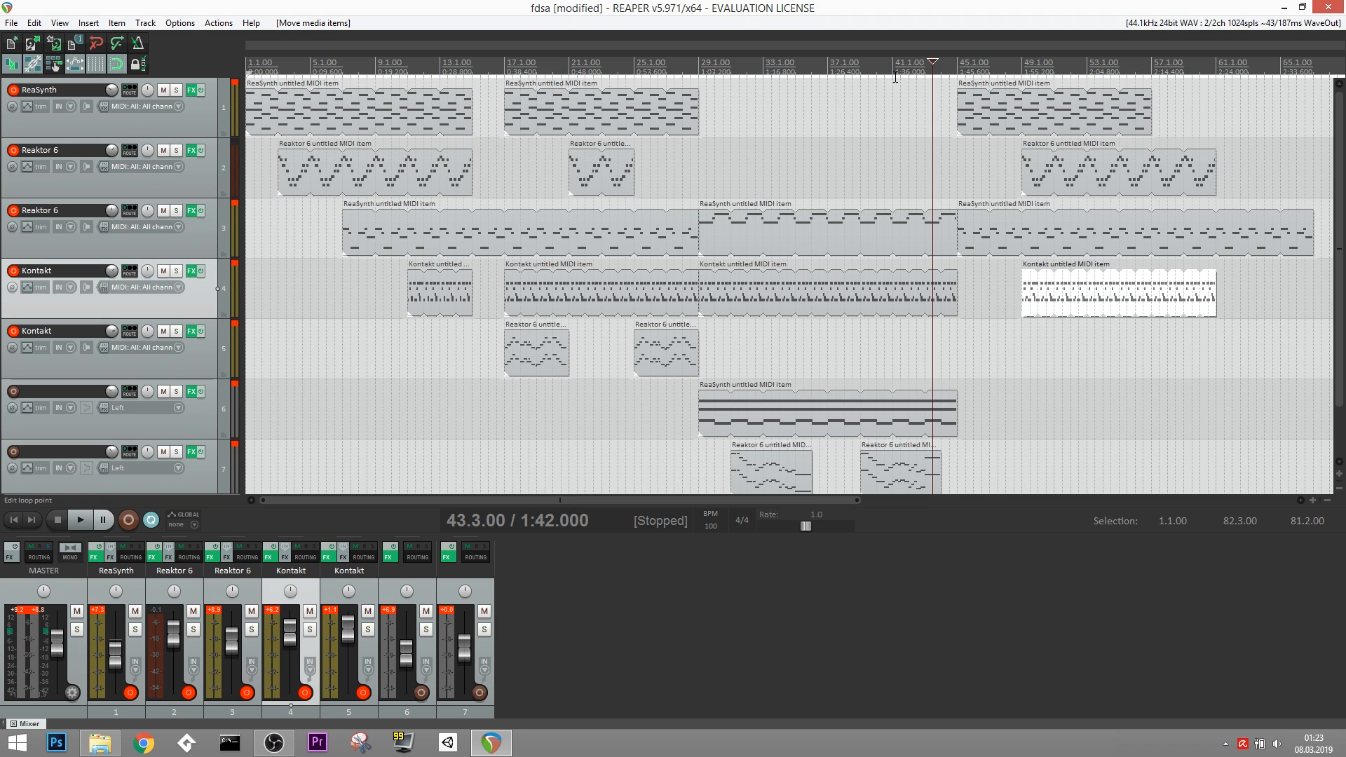
Play the closing section of the arrangement through the last chords and melody before bar 69.
key(space)
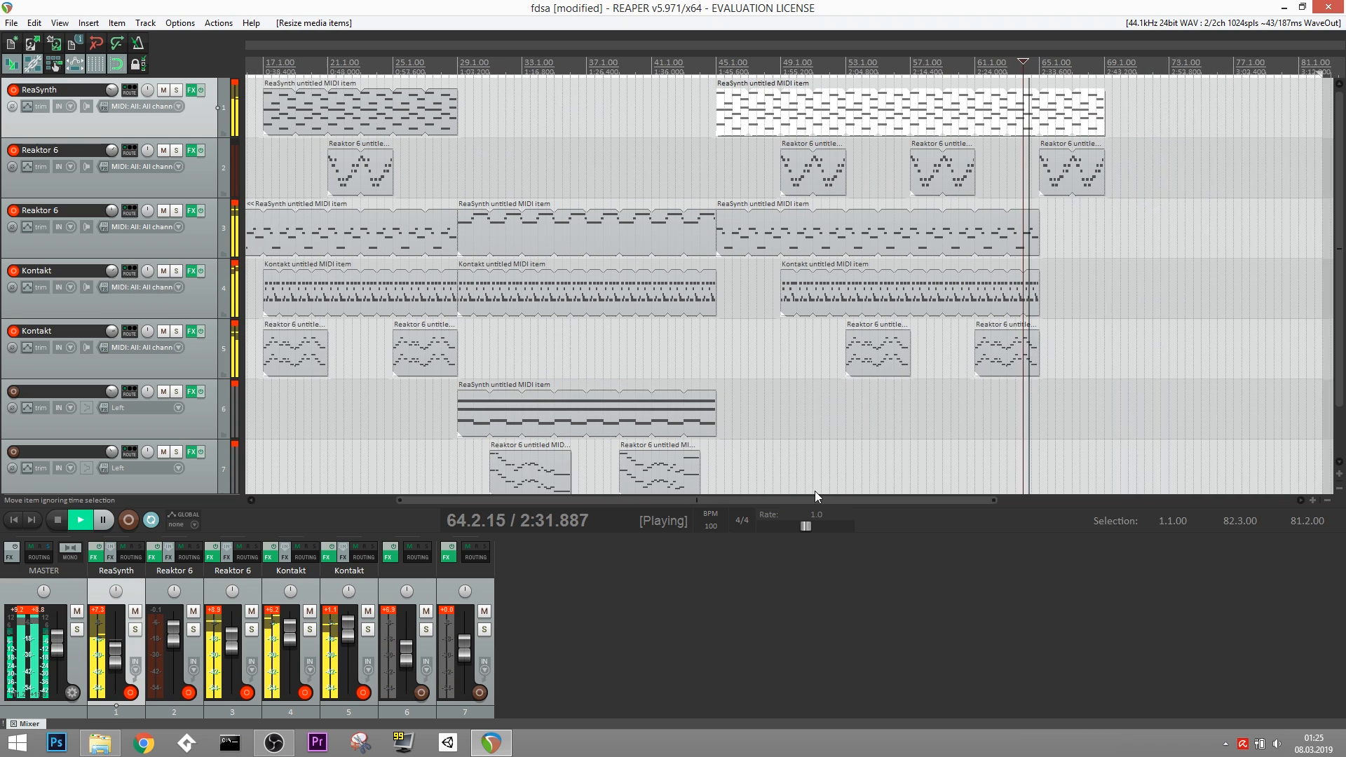
drag(815, 492, 846, 492)
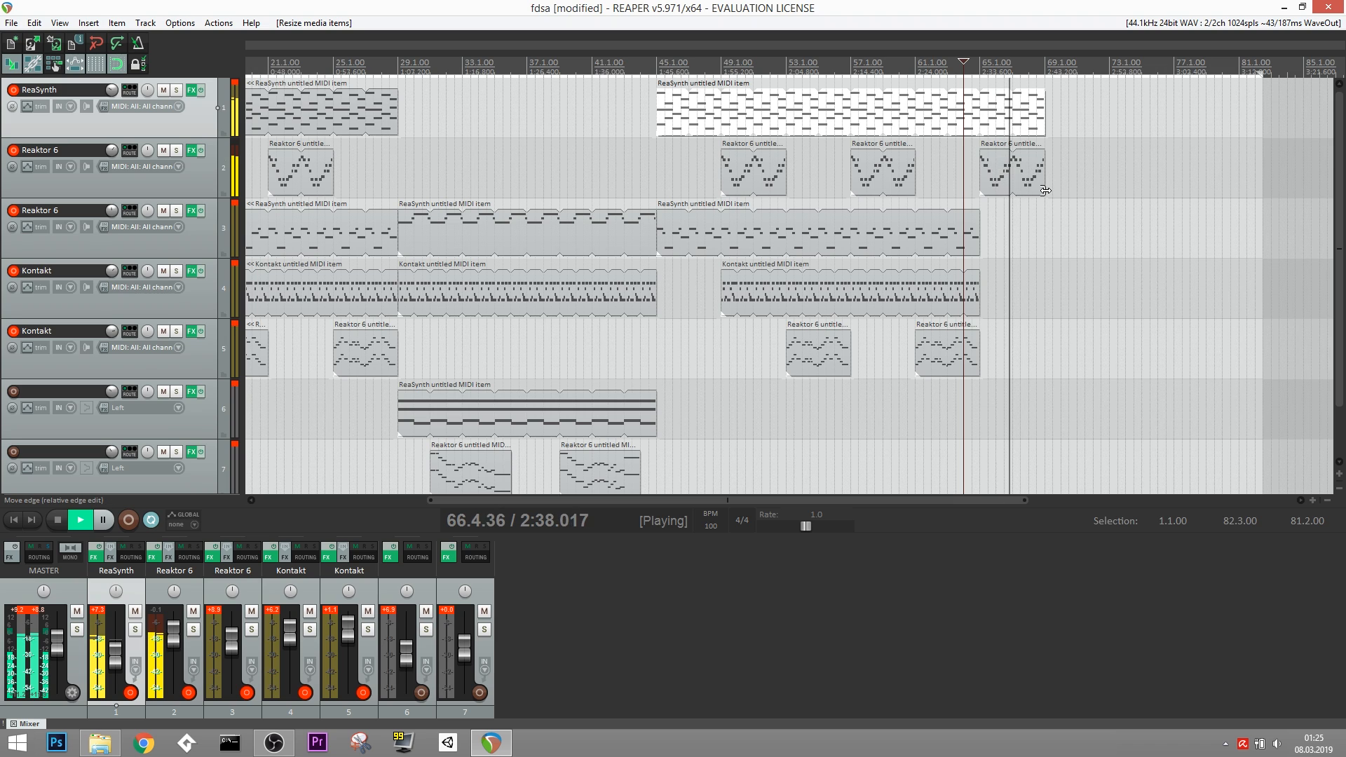
key(space)
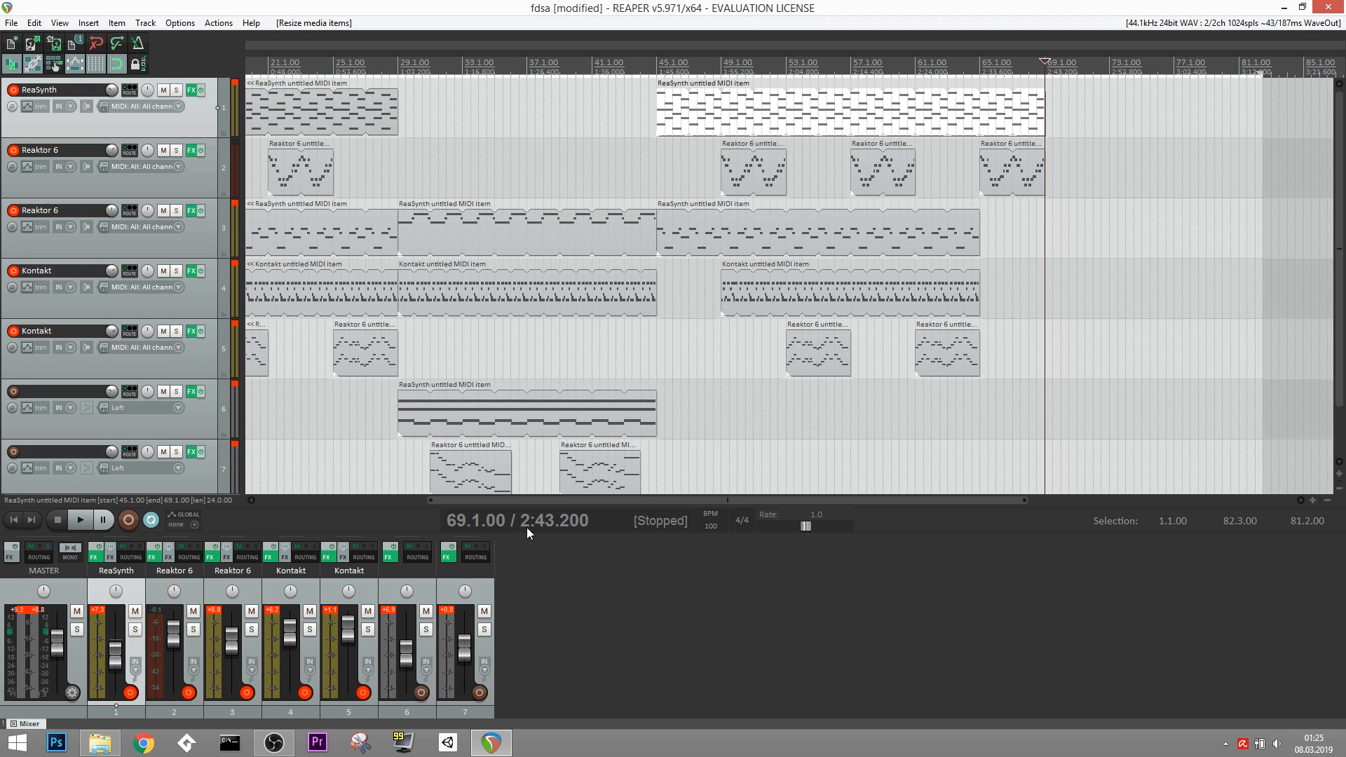
Return to the song's opening and play from bar 9 to hear how the drums enter at bar 11.
drag(658, 499, 402, 479)
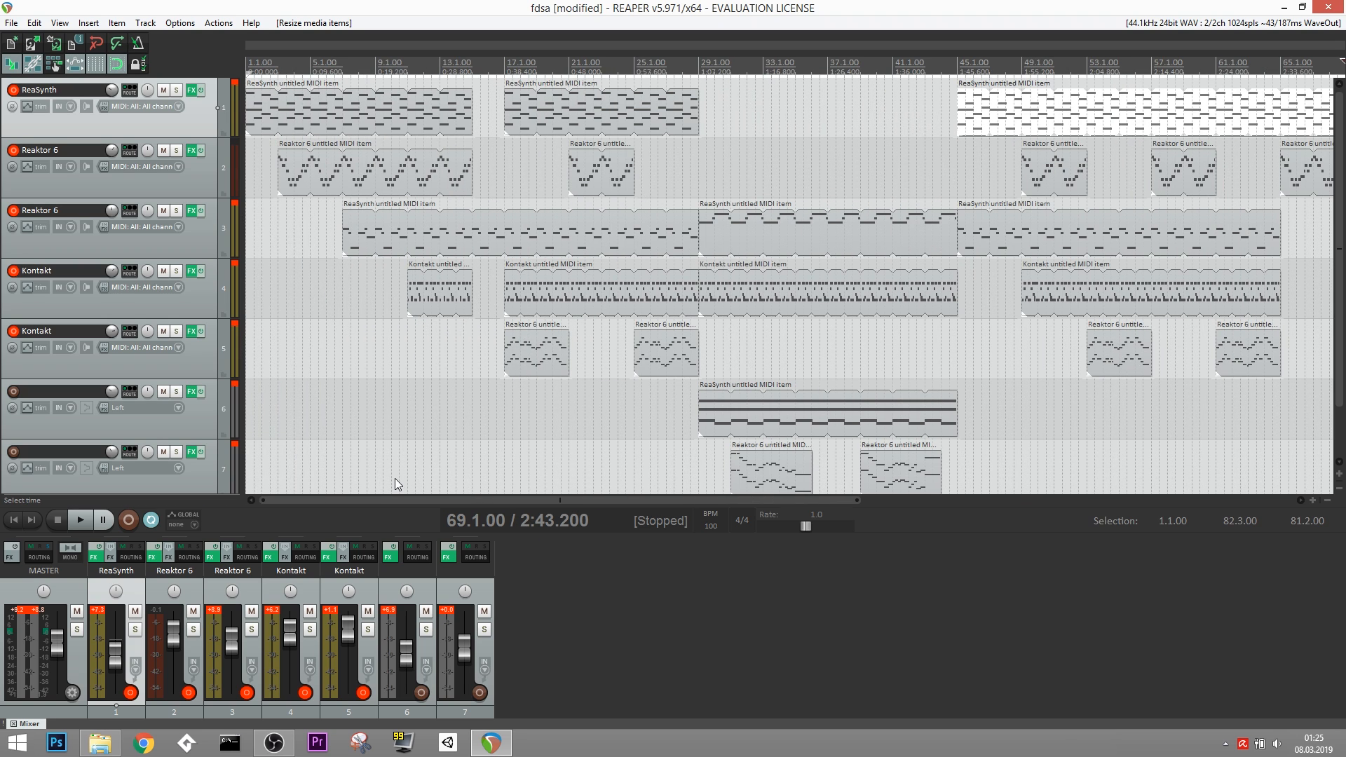
drag(490, 499, 452, 471)
drag(470, 498, 522, 502)
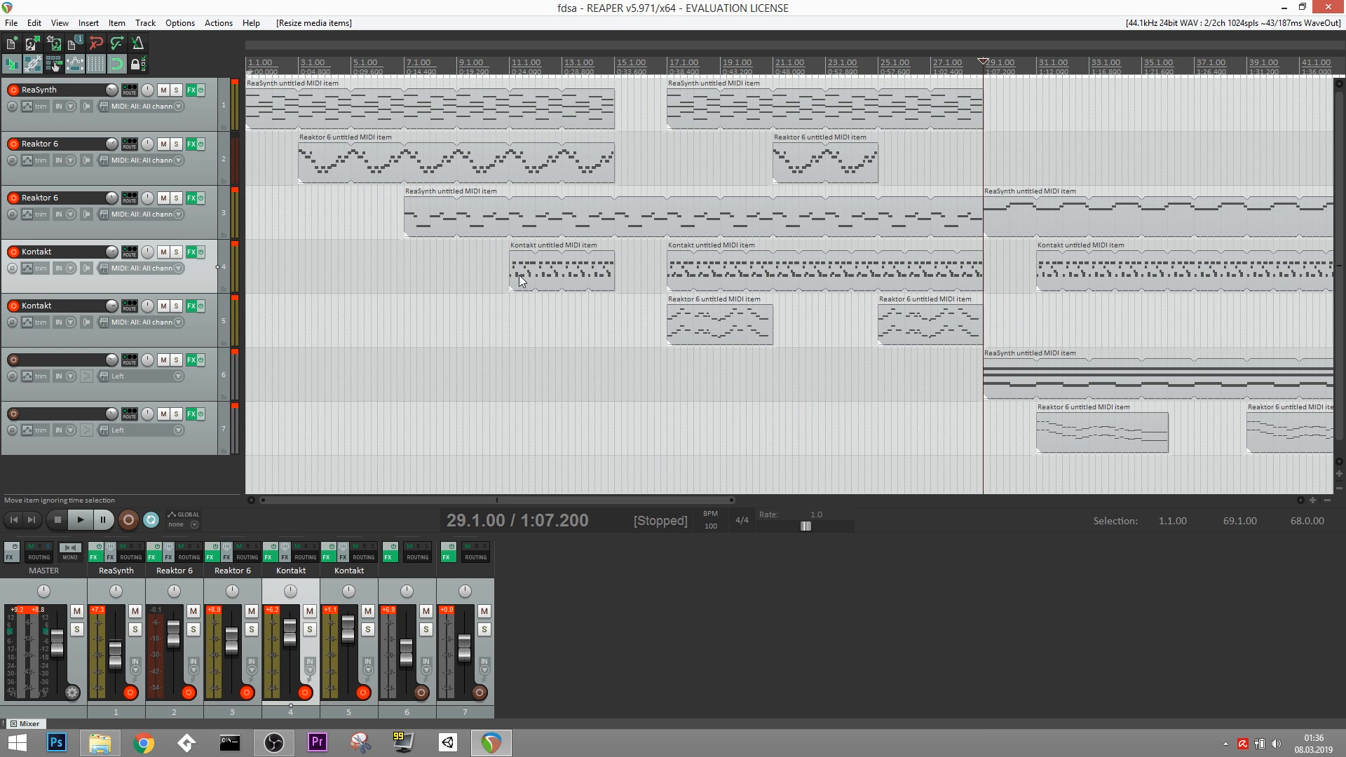
click(456, 71)
key(space)
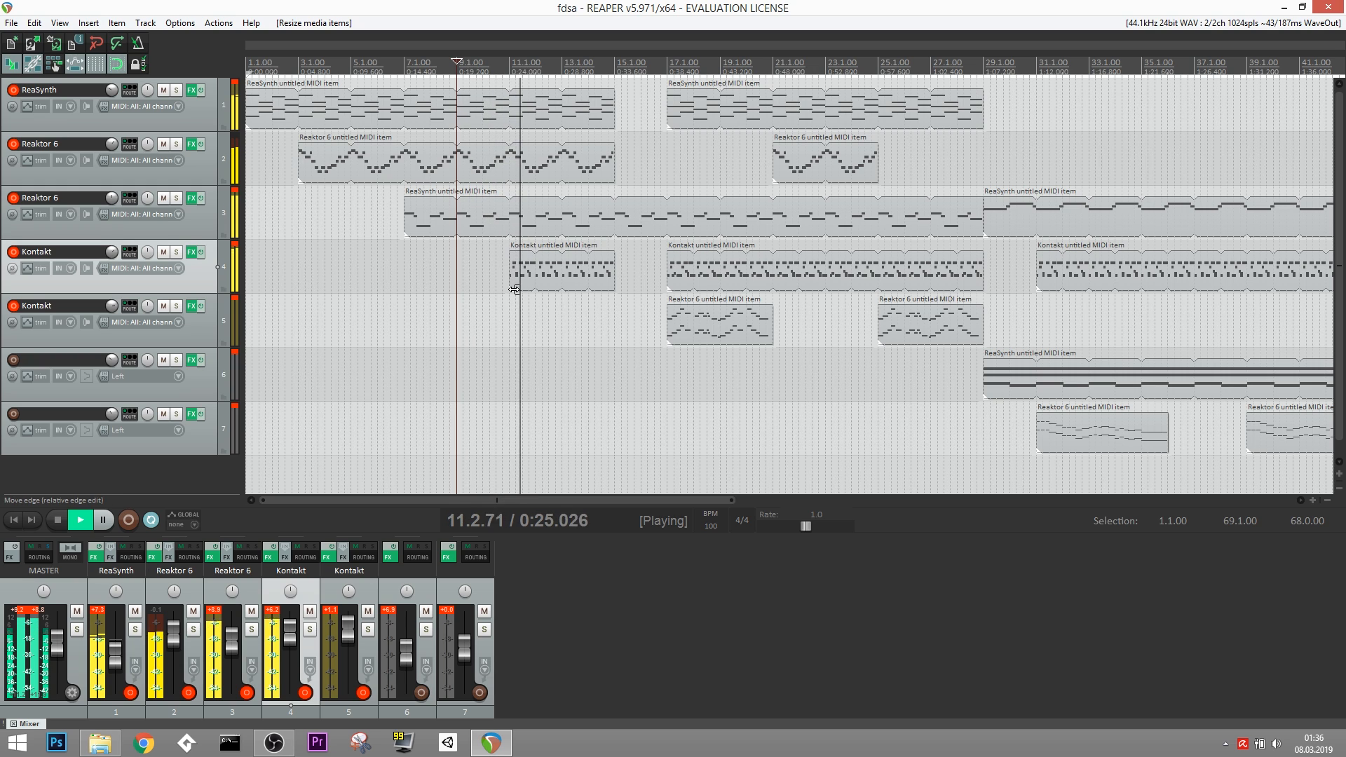
key(space)
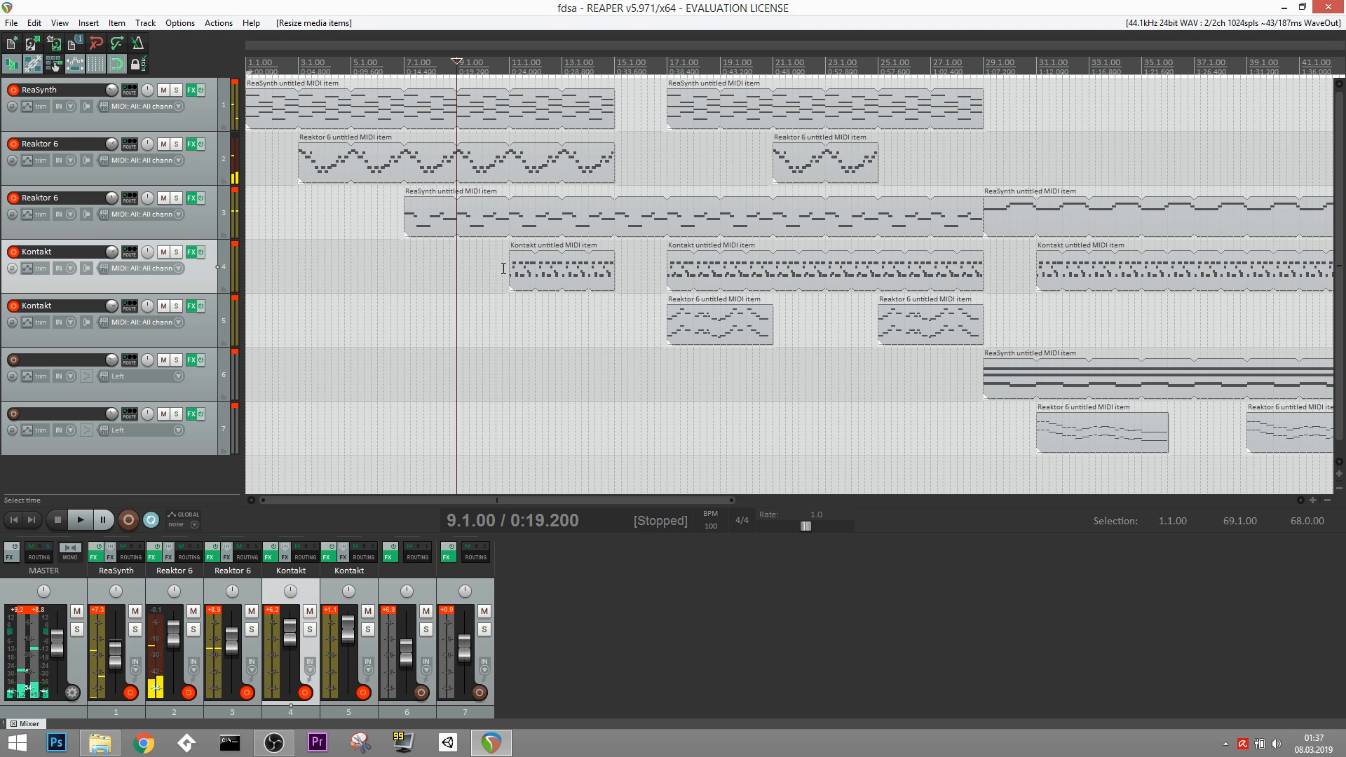
Create a one-bar drum lead-in item at bar 10 on track 4, with paired hits rising in velocity at the end of the bar.
click(562, 274)
drag(579, 281, 429, 285)
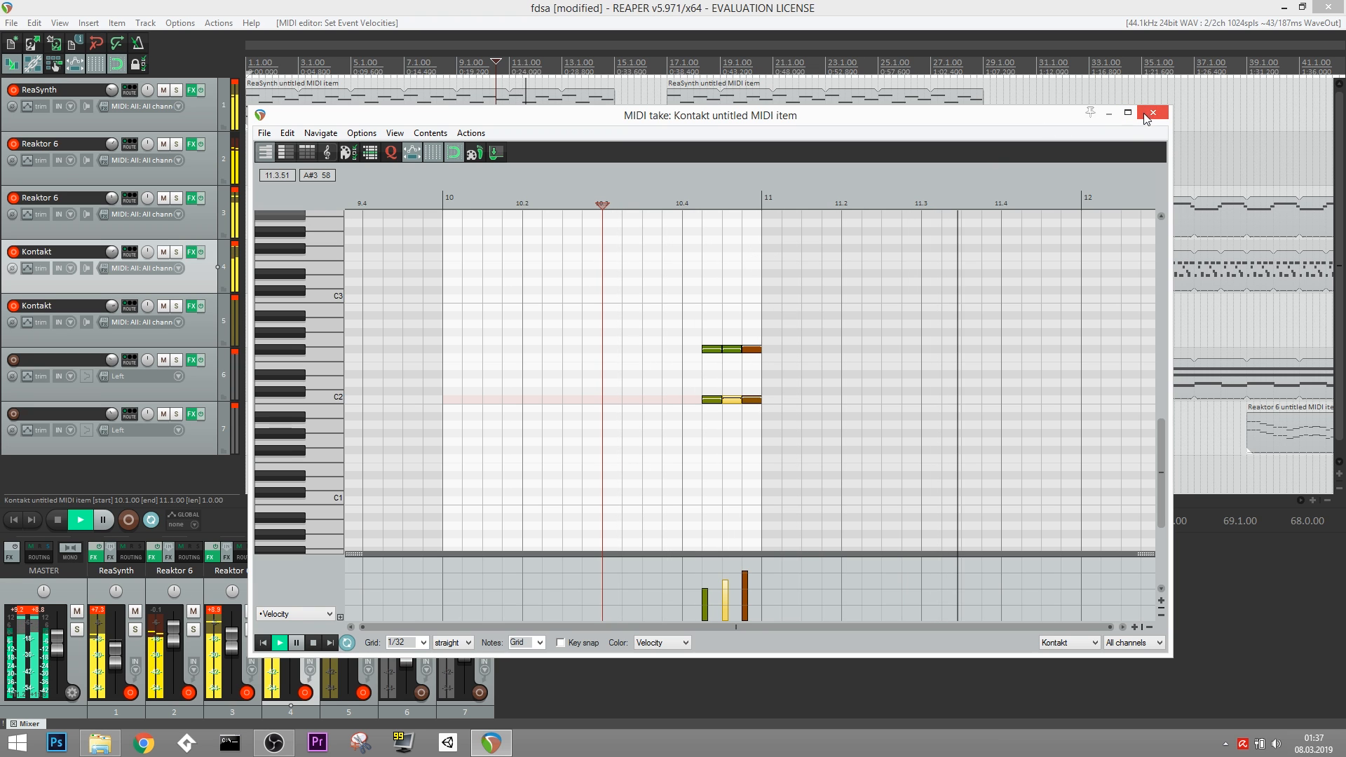
key(space)
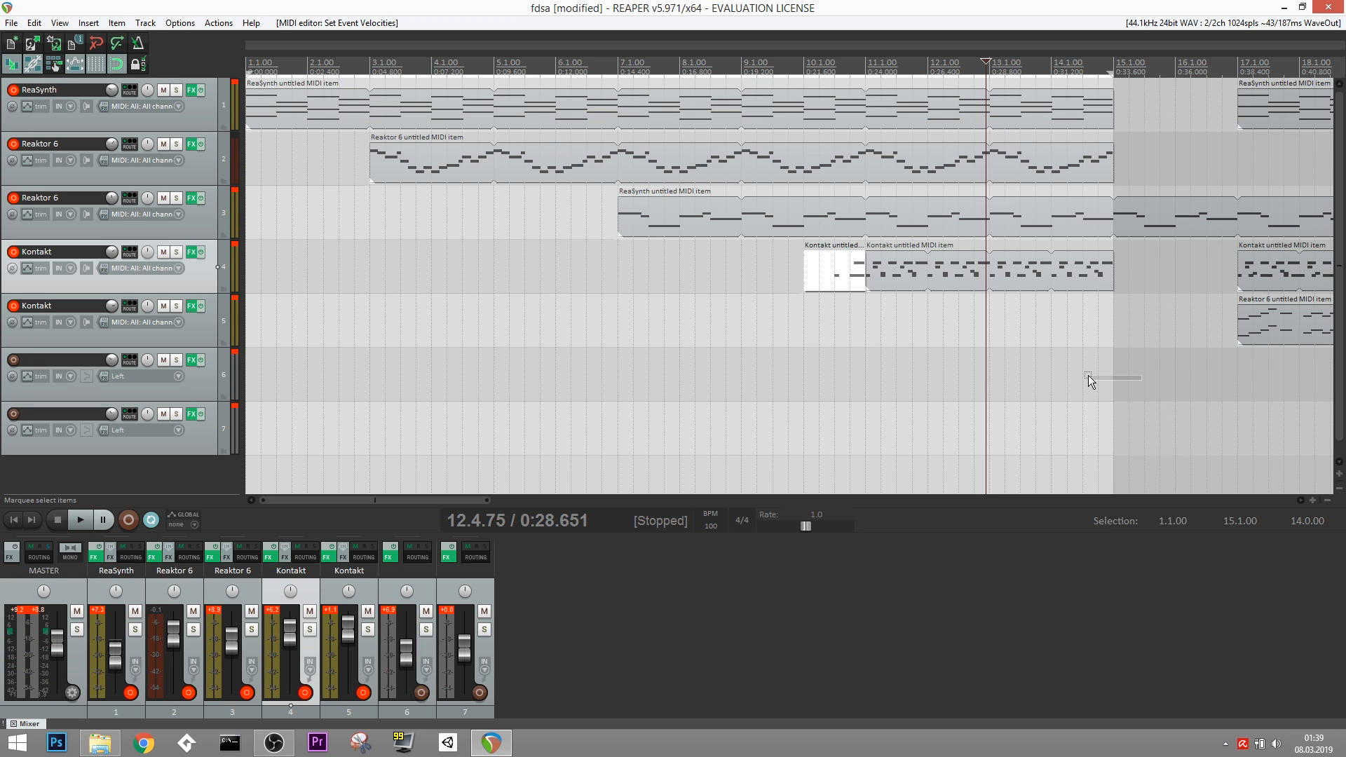
Copy the one-bar drum lead-in item on track 4 to bars 16 and 30.
drag(1090, 382, 1093, 384)
click(1207, 449)
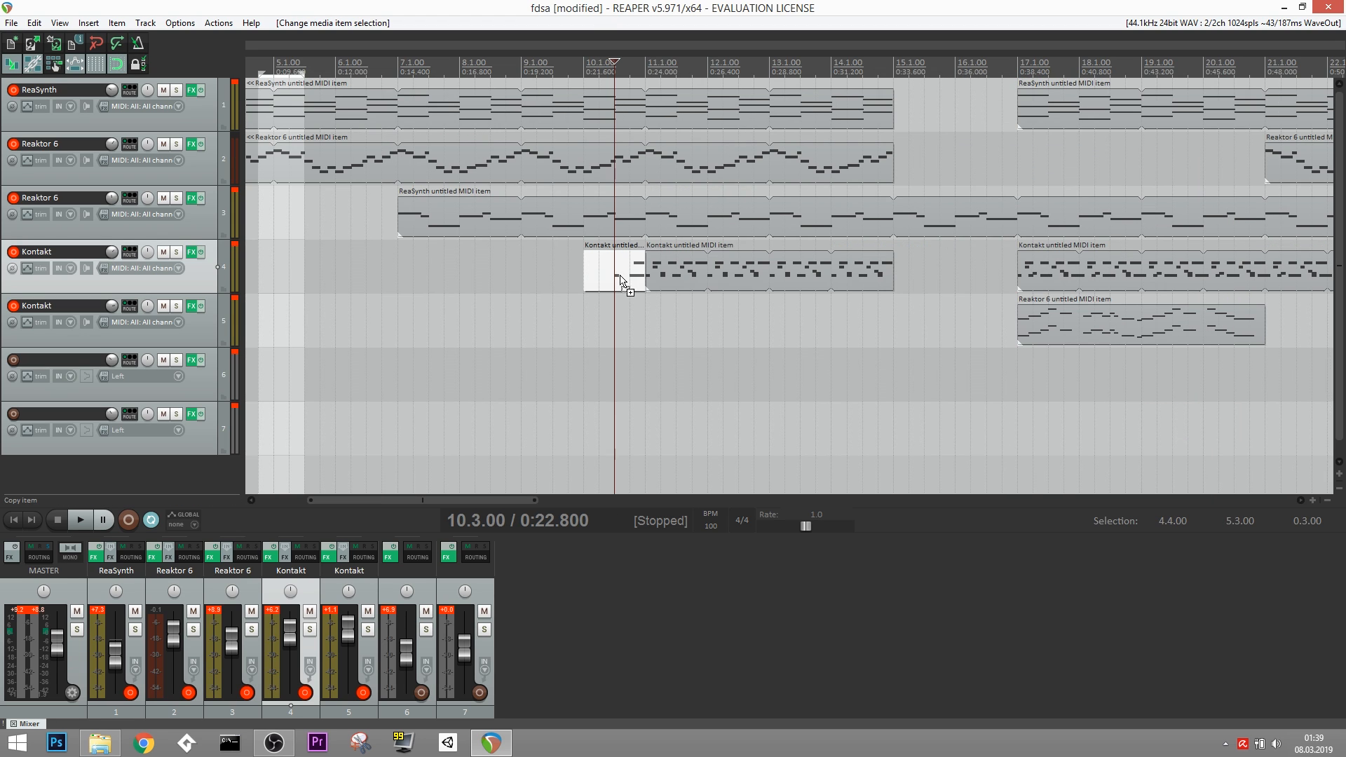
drag(614, 278, 985, 279)
drag(447, 499, 608, 499)
drag(361, 264, 1235, 251)
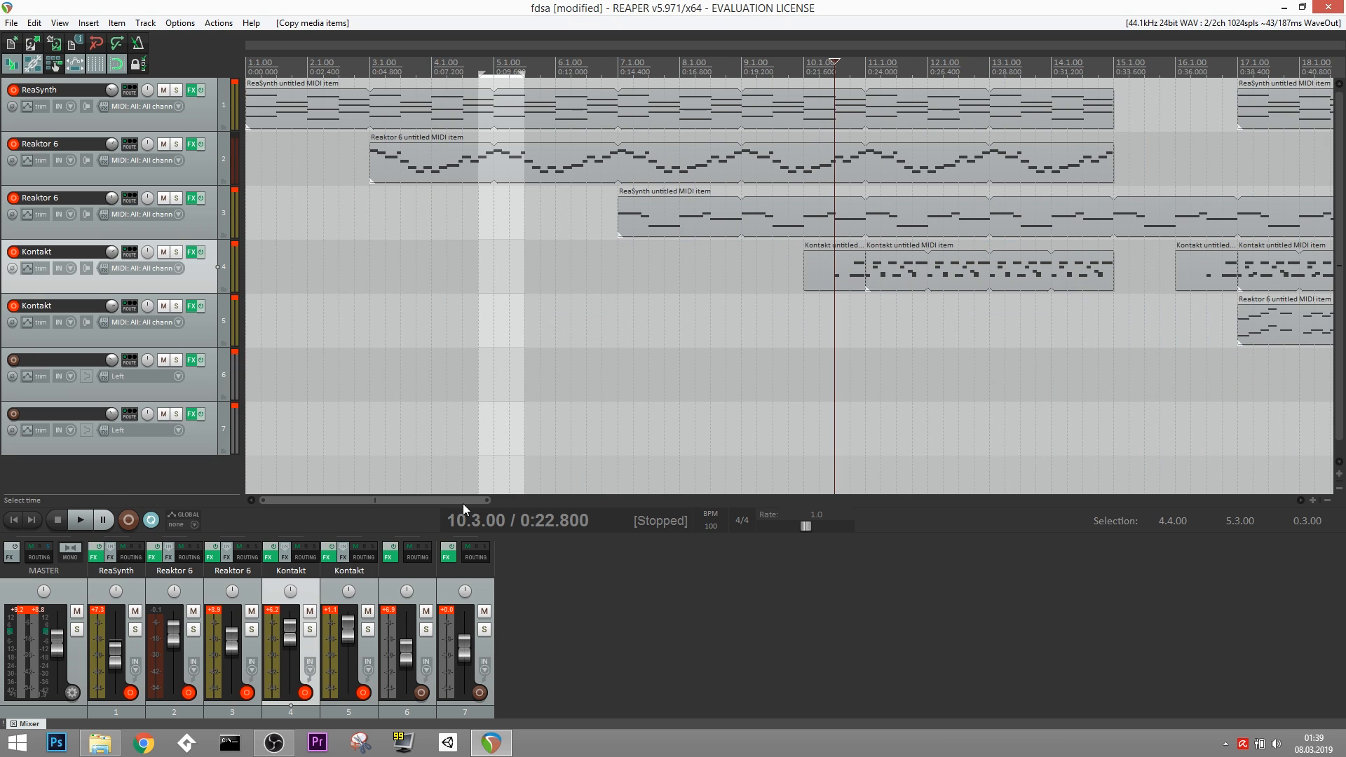
Make a drum ending item at bar 15 on track 4 with hits only on the downbeat, and trim it to one beat.
drag(462, 503, 526, 501)
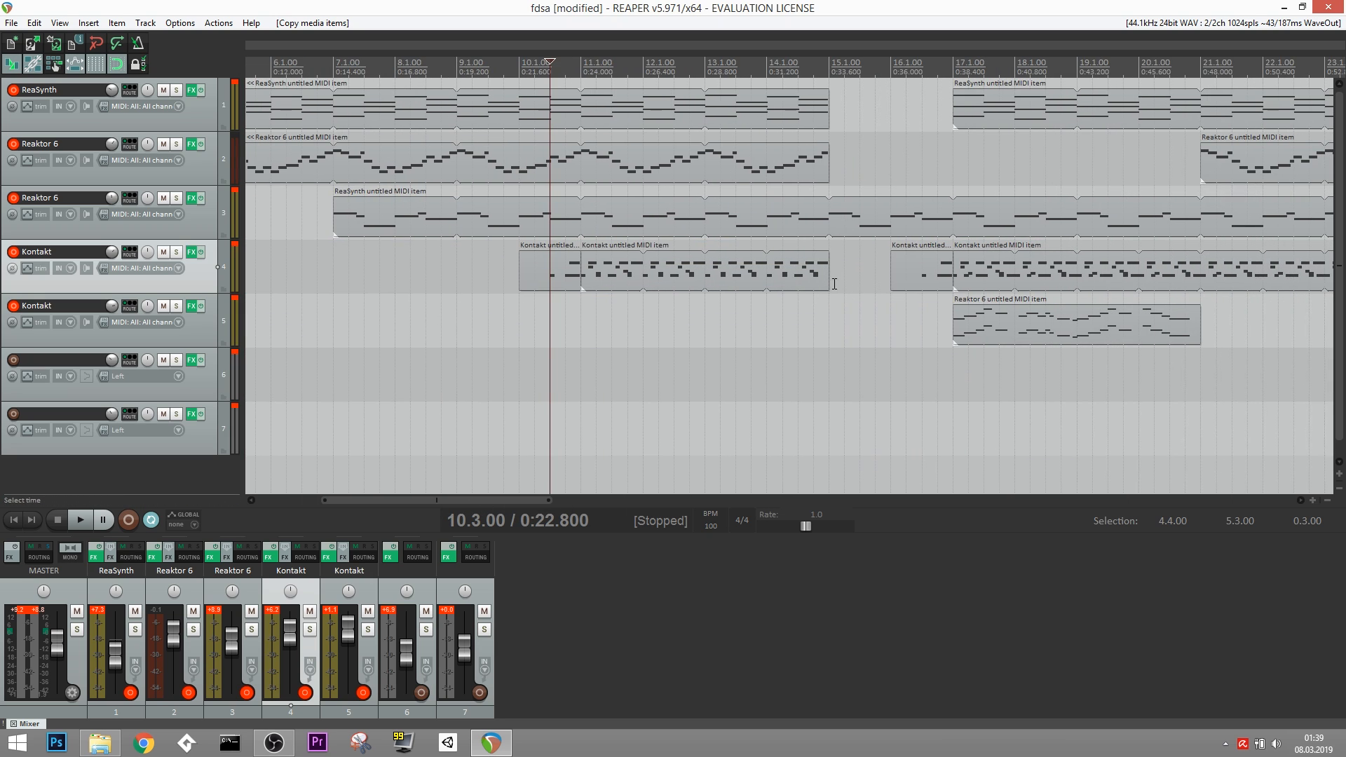
double_click(550, 281)
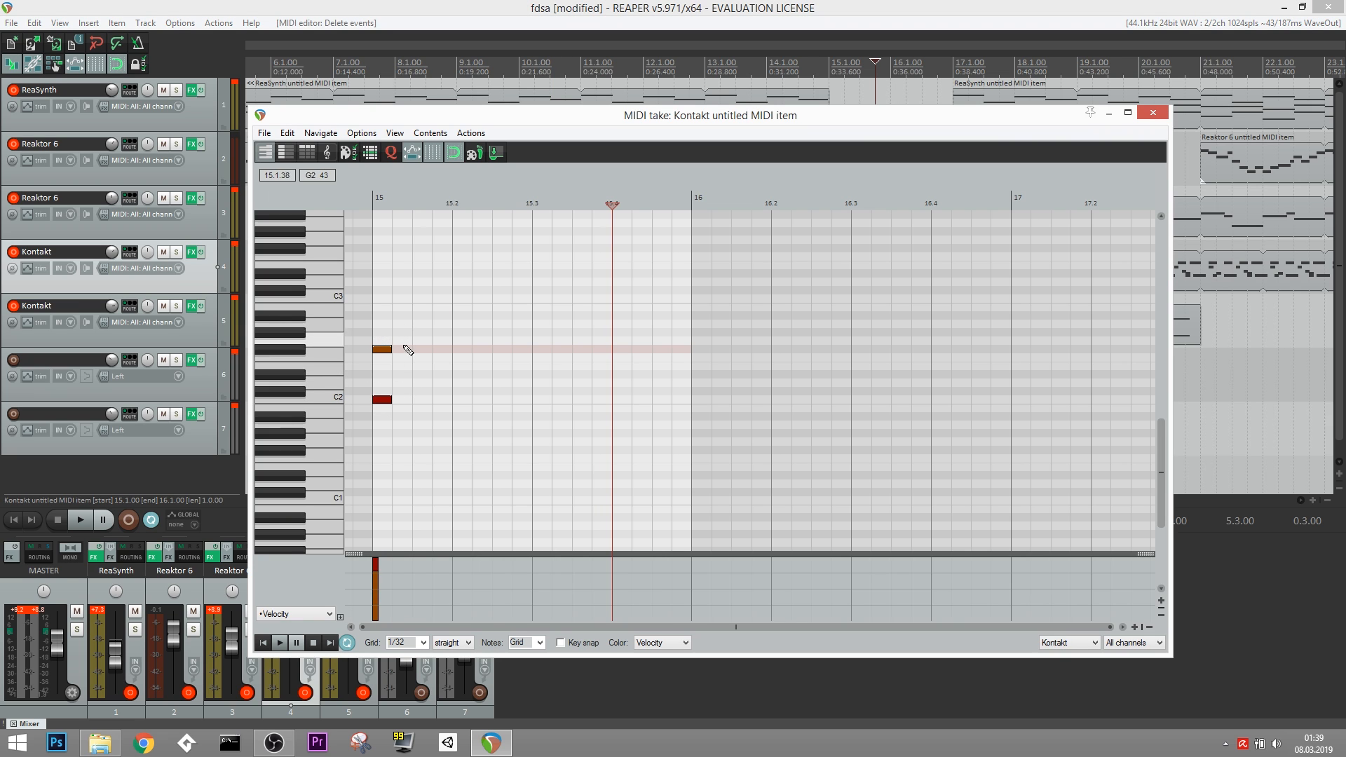
click(1152, 113)
drag(829, 281, 844, 281)
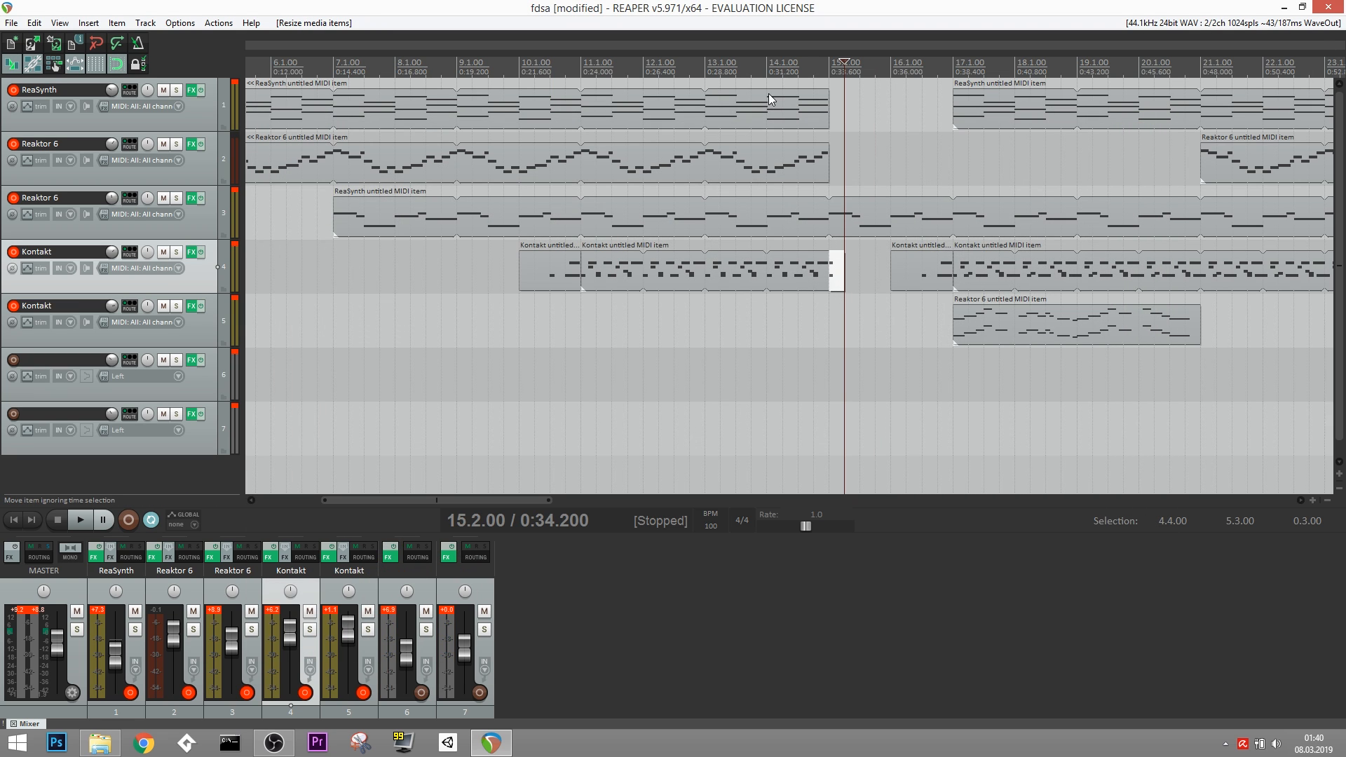
click(768, 70)
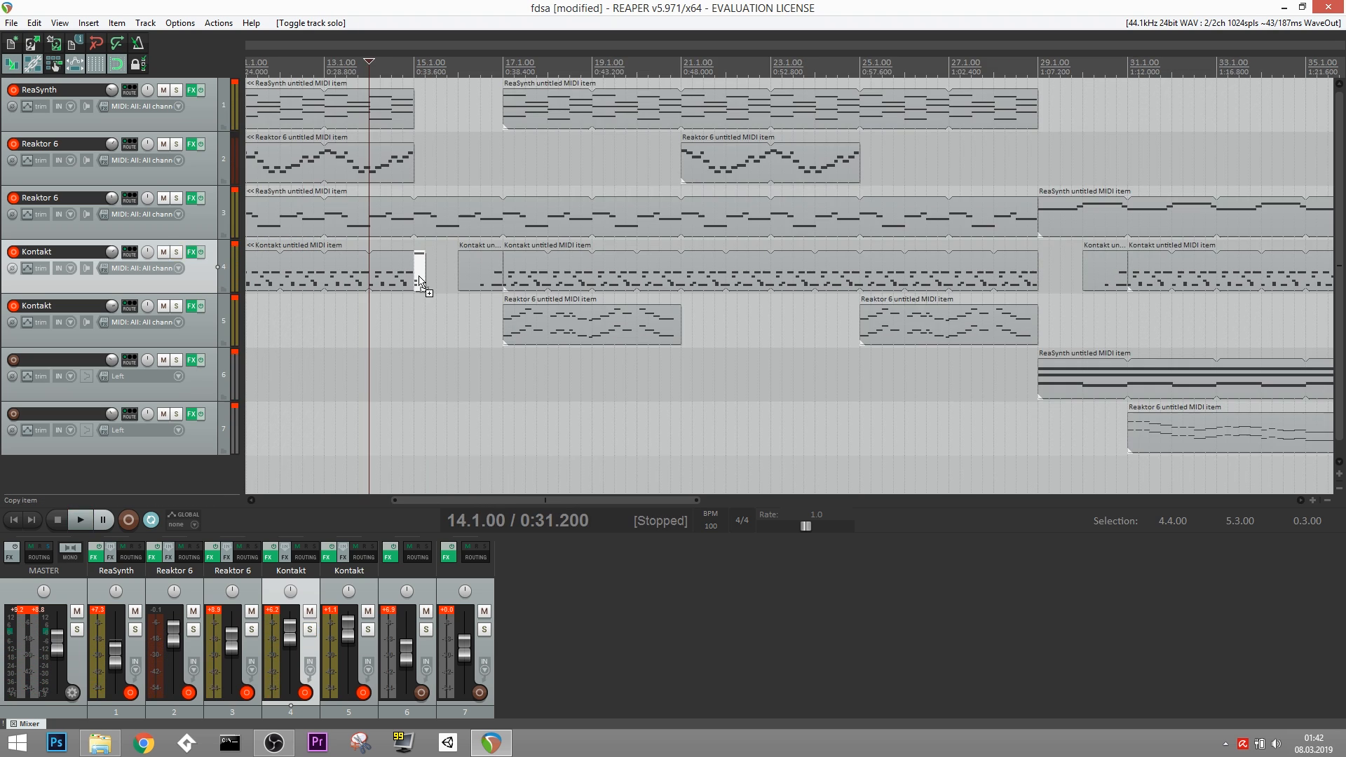
Copy the one-beat drum ending on track 4 to bars 29, 45 and 65.
drag(421, 284, 1045, 275)
drag(426, 500, 830, 513)
drag(351, 273, 1255, 268)
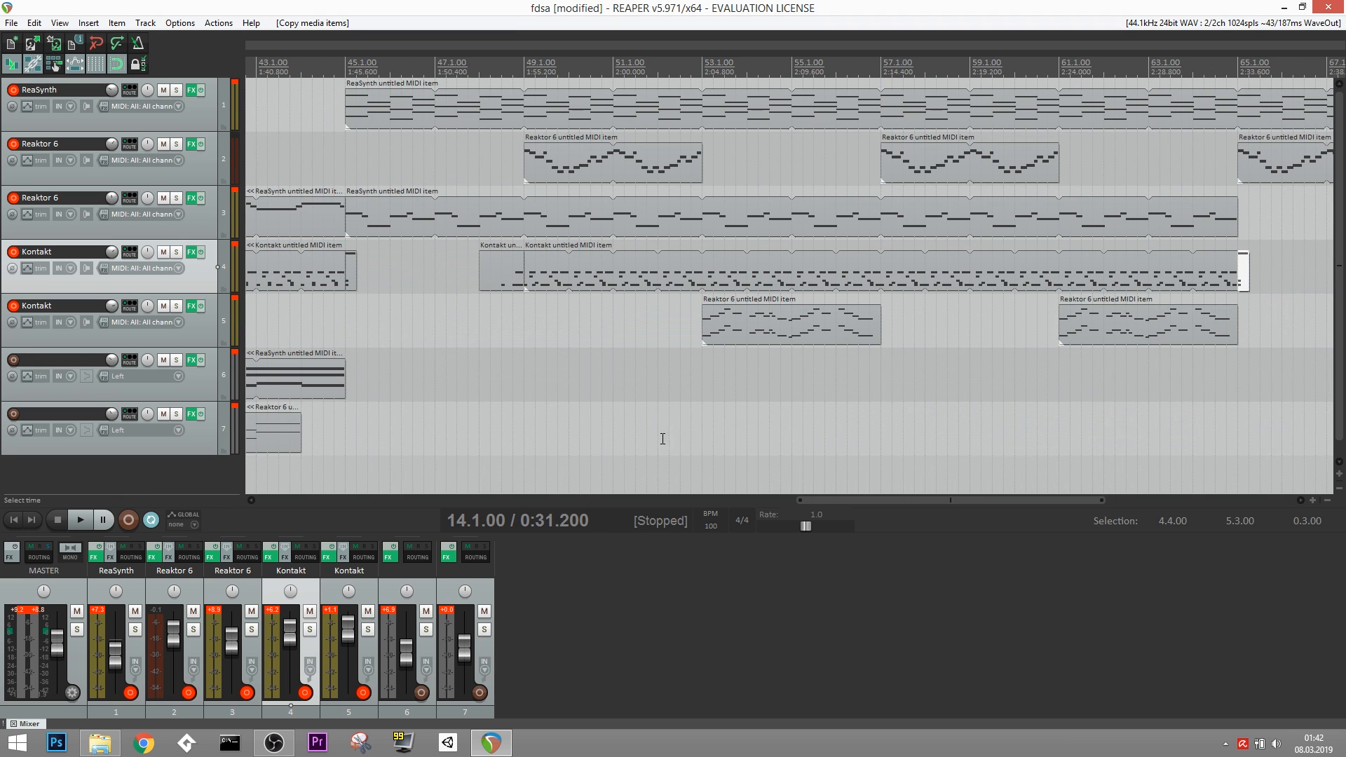
Solo track 2, play from bar 13 to check how its melody ends at bar 15, and unsolo the track.
drag(847, 503, 362, 503)
click(605, 184)
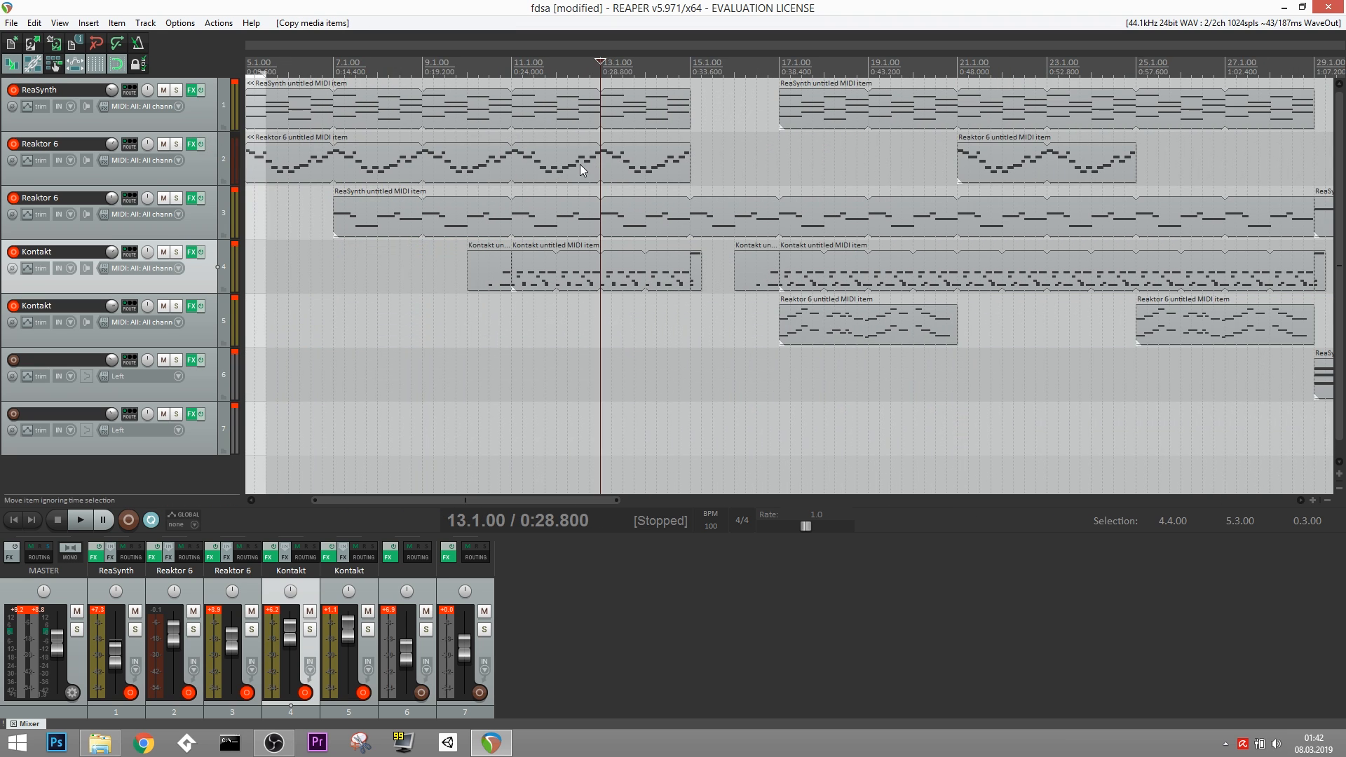
click(177, 144)
key(space)
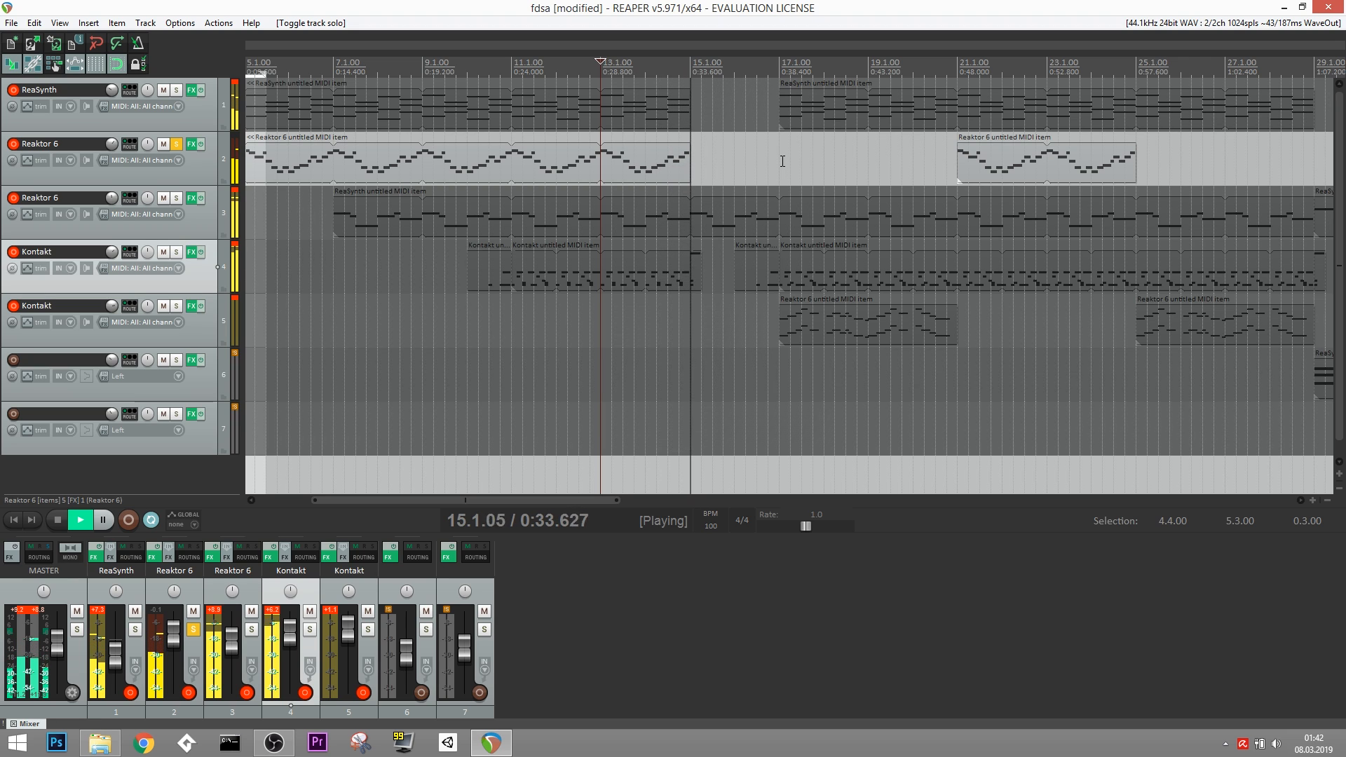
key(space)
click(176, 146)
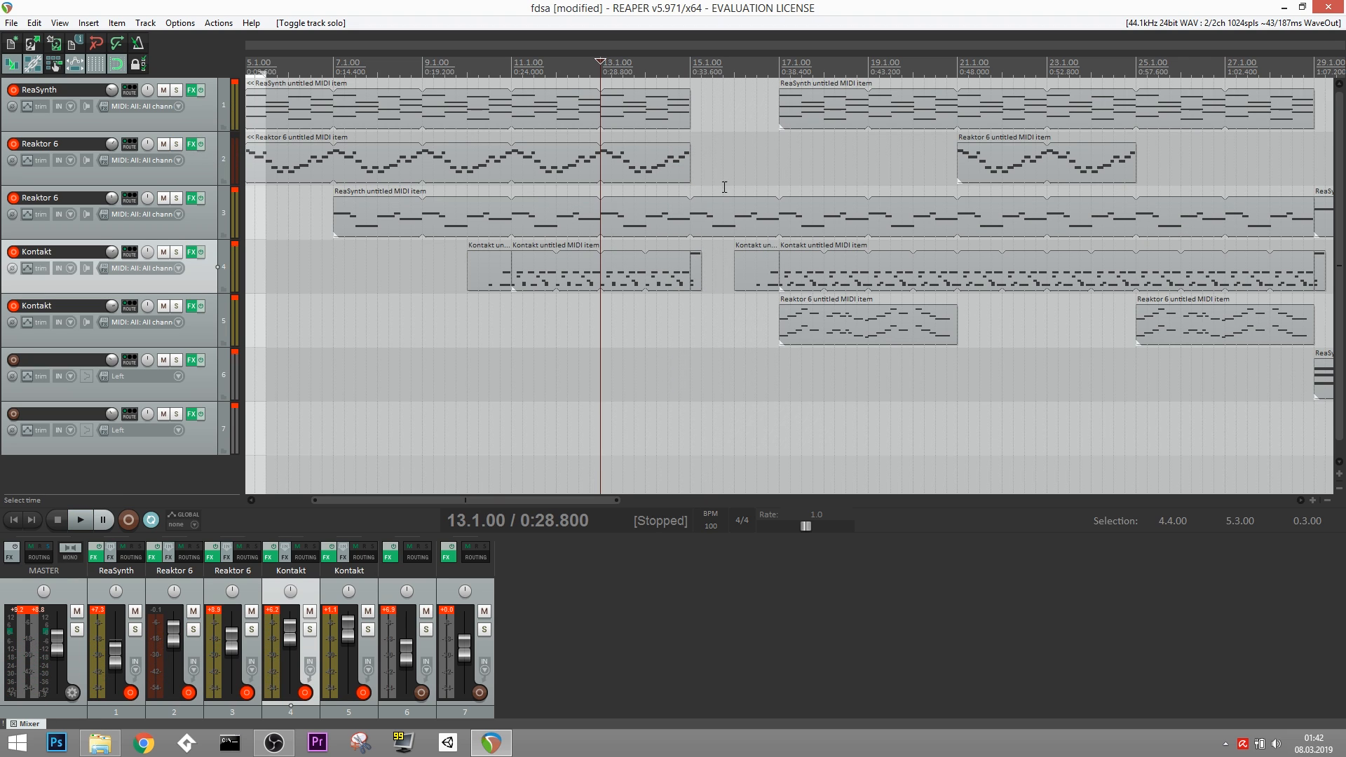
Copy track 2's melody item to bar 15, reduce it to a one-beat C6 note, and trim the item to two beats.
drag(1016, 168, 753, 172)
double_click(799, 171)
key(Delete)
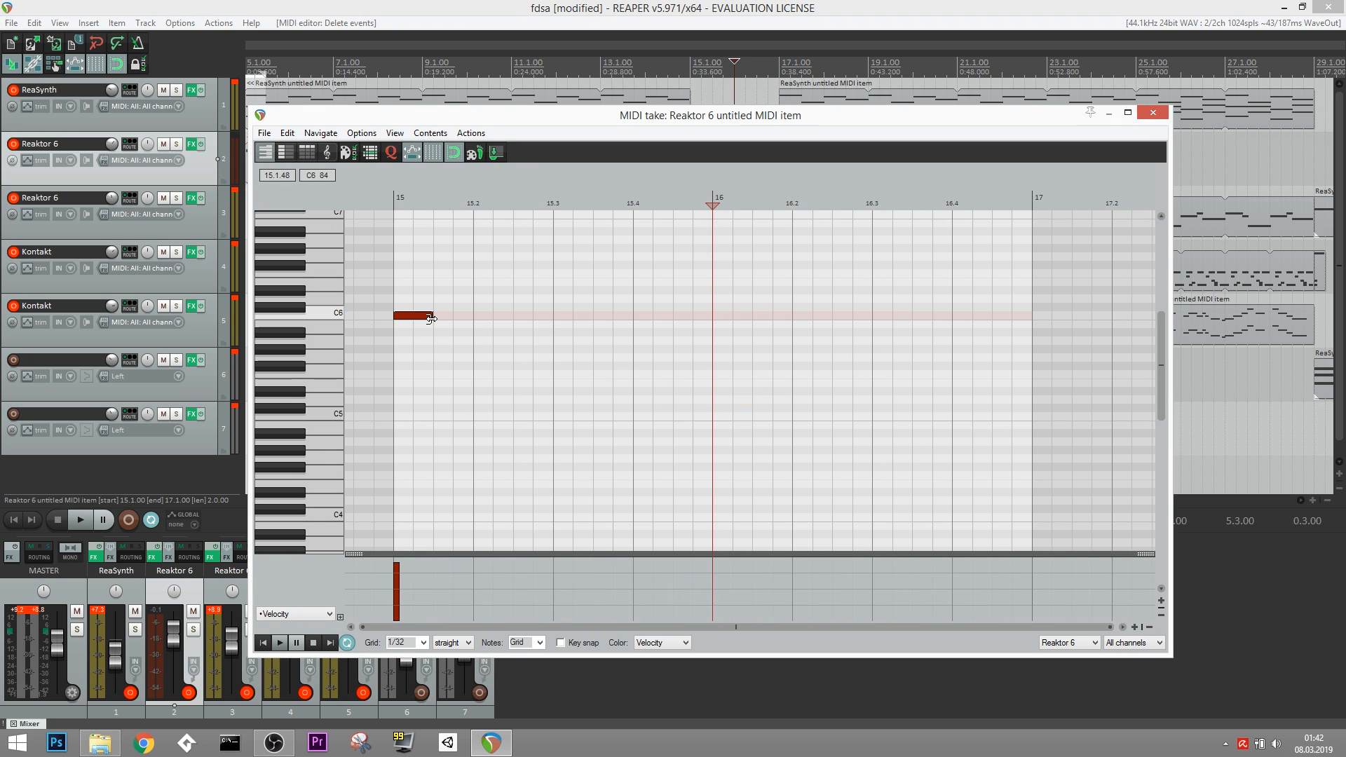
drag(470, 318, 469, 318)
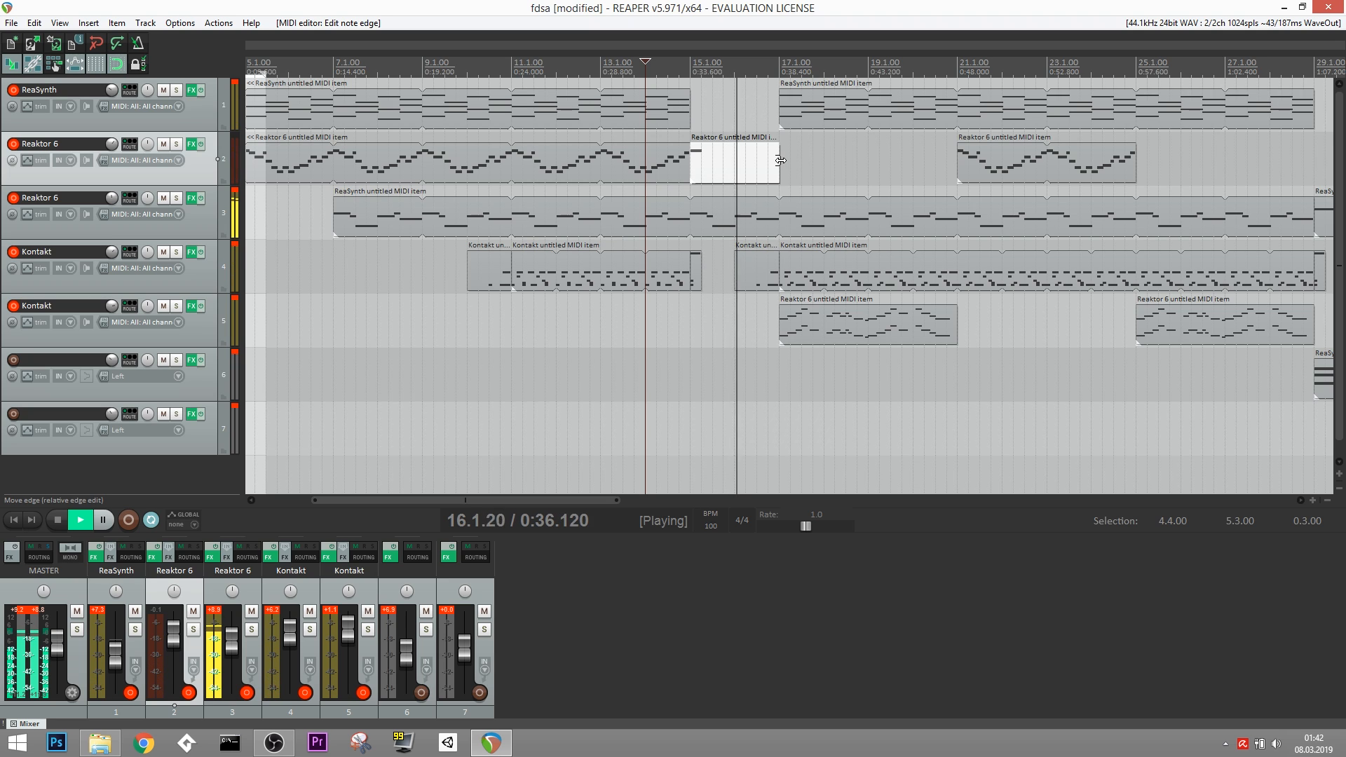
drag(780, 161, 713, 161)
key(space)
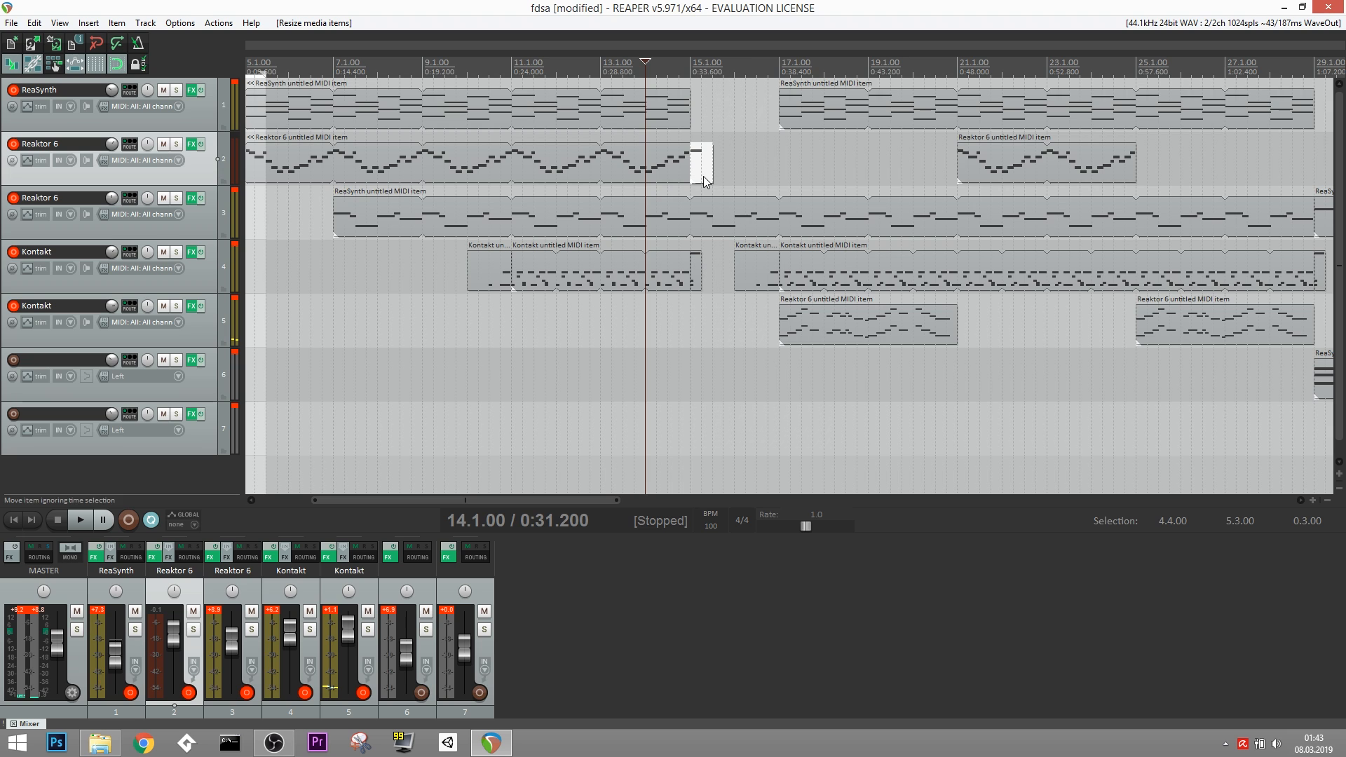
Copy the two-beat C6 ending item to the end of a later melody section on track 2.
drag(472, 503, 656, 499)
drag(304, 163, 1104, 155)
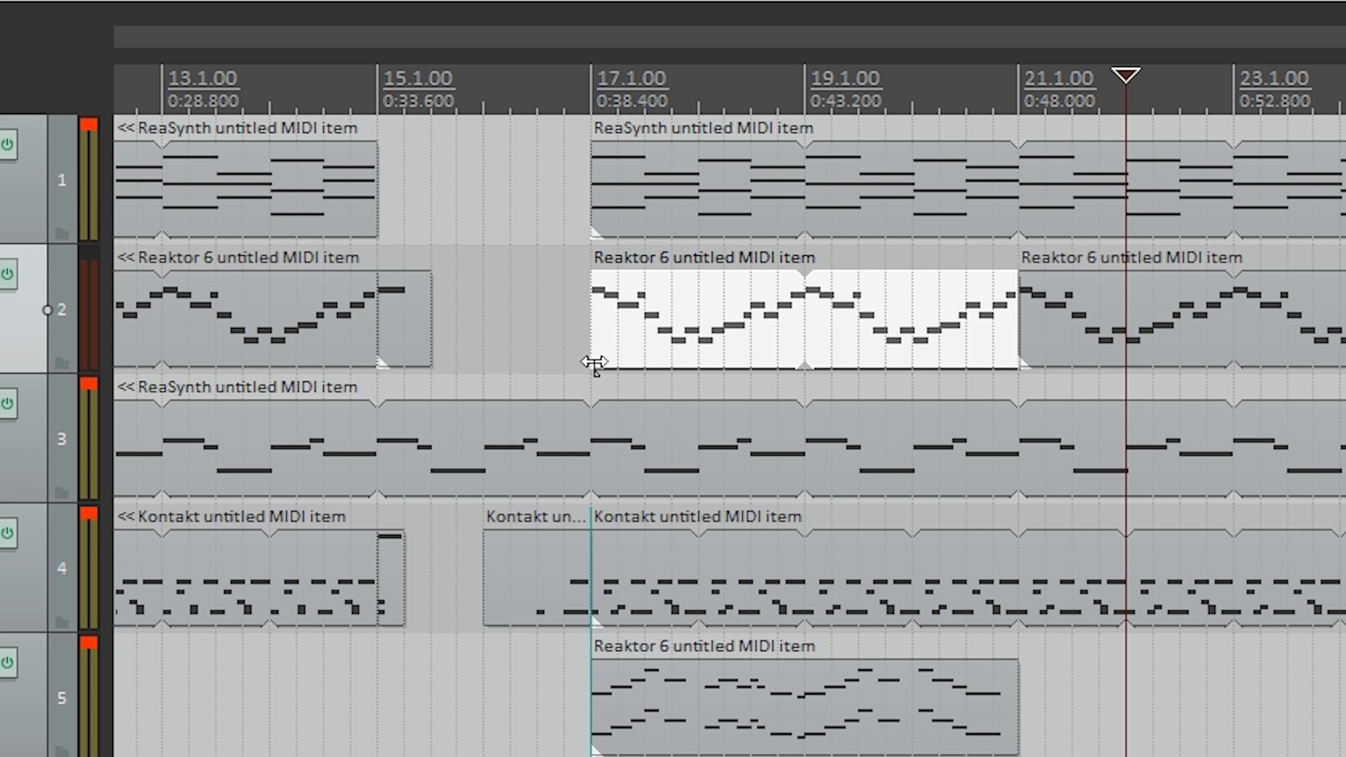
Trim the start of track 2's bar 17 melody copy to leave a one-beat pickup before bar 21, and play from bar 20.
drag(609, 365, 996, 338)
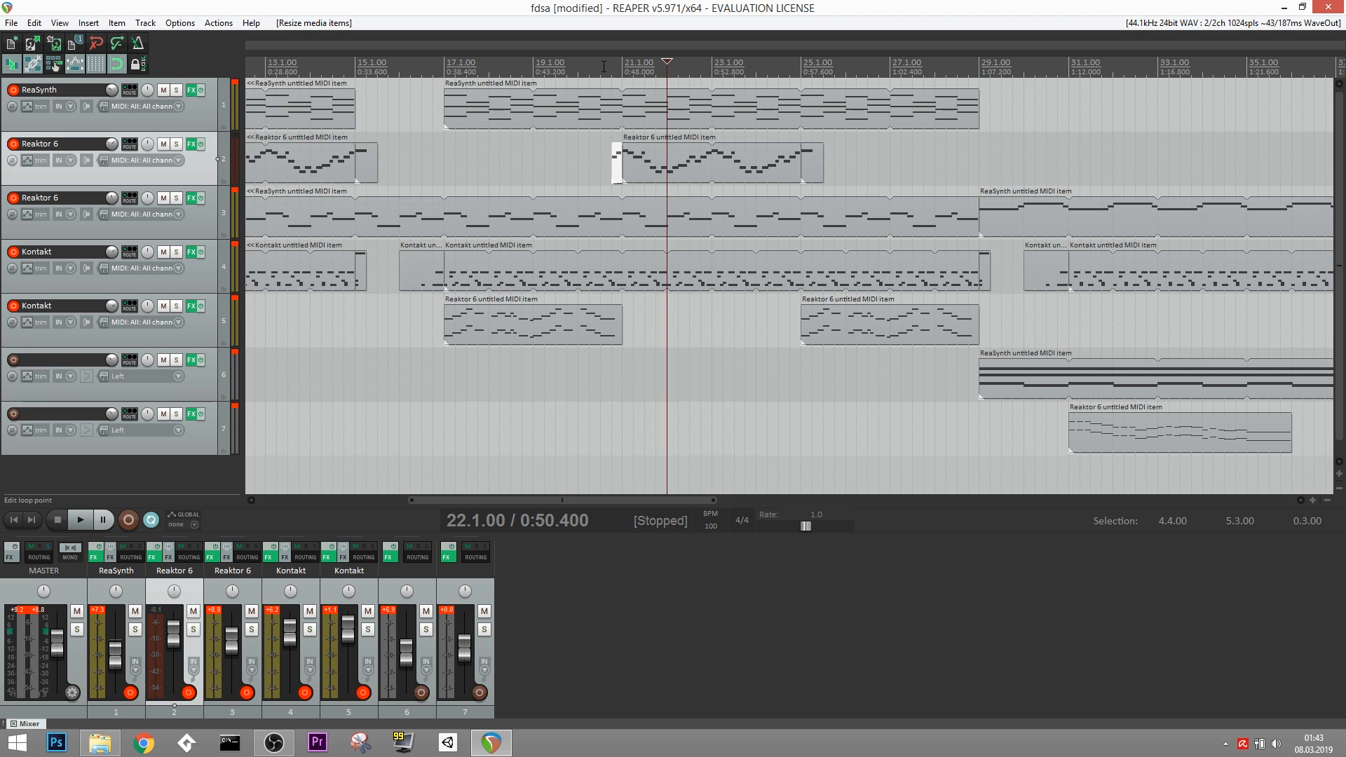
key(space)
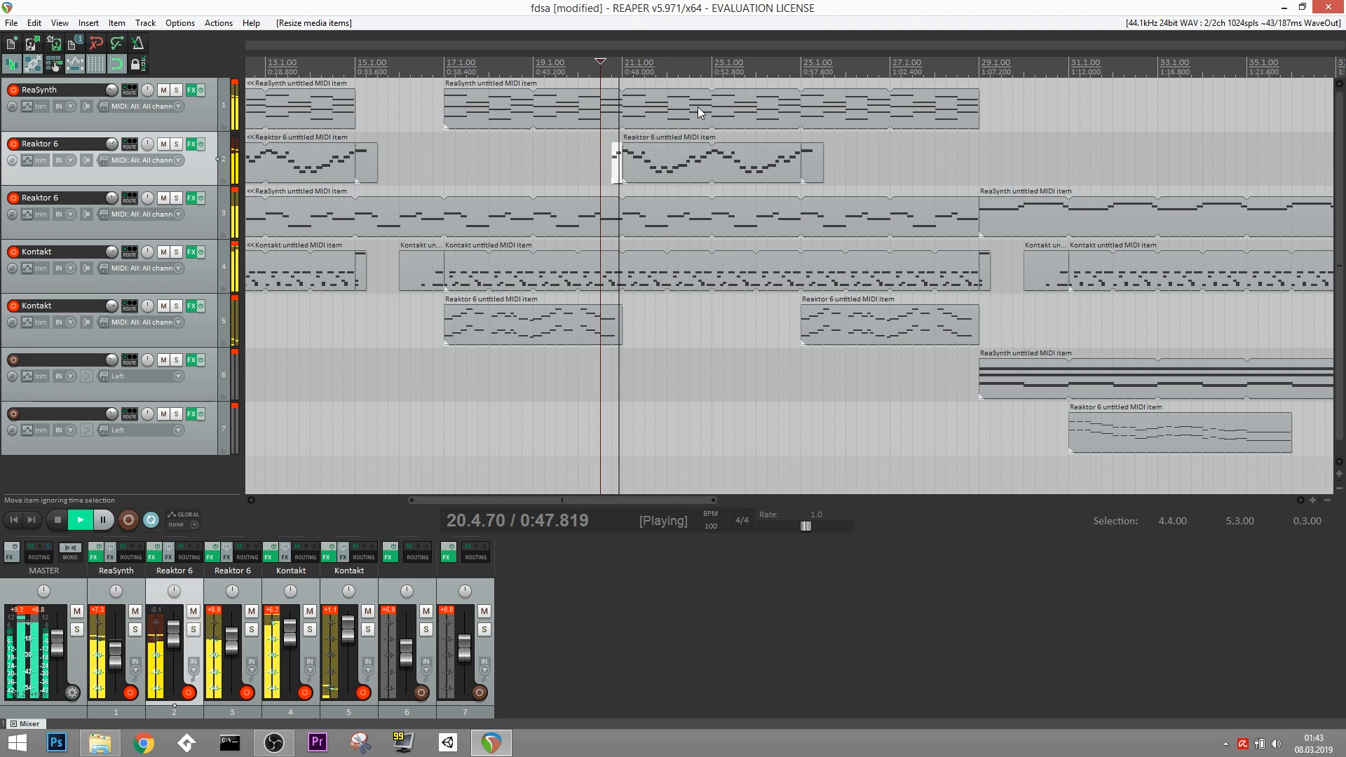
key(space)
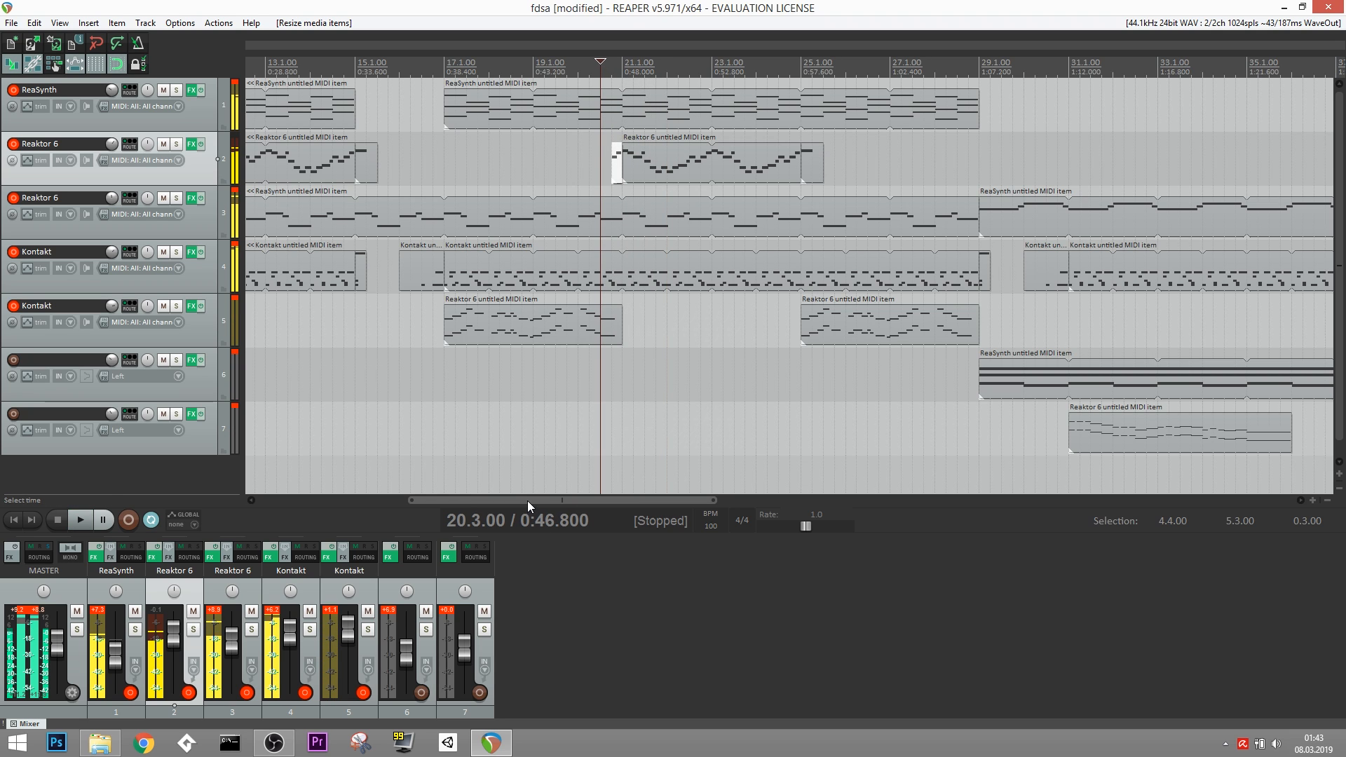
Look over the arrangement's middle section and play from bar 27 into the bar 31 melody.
drag(527, 500, 489, 493)
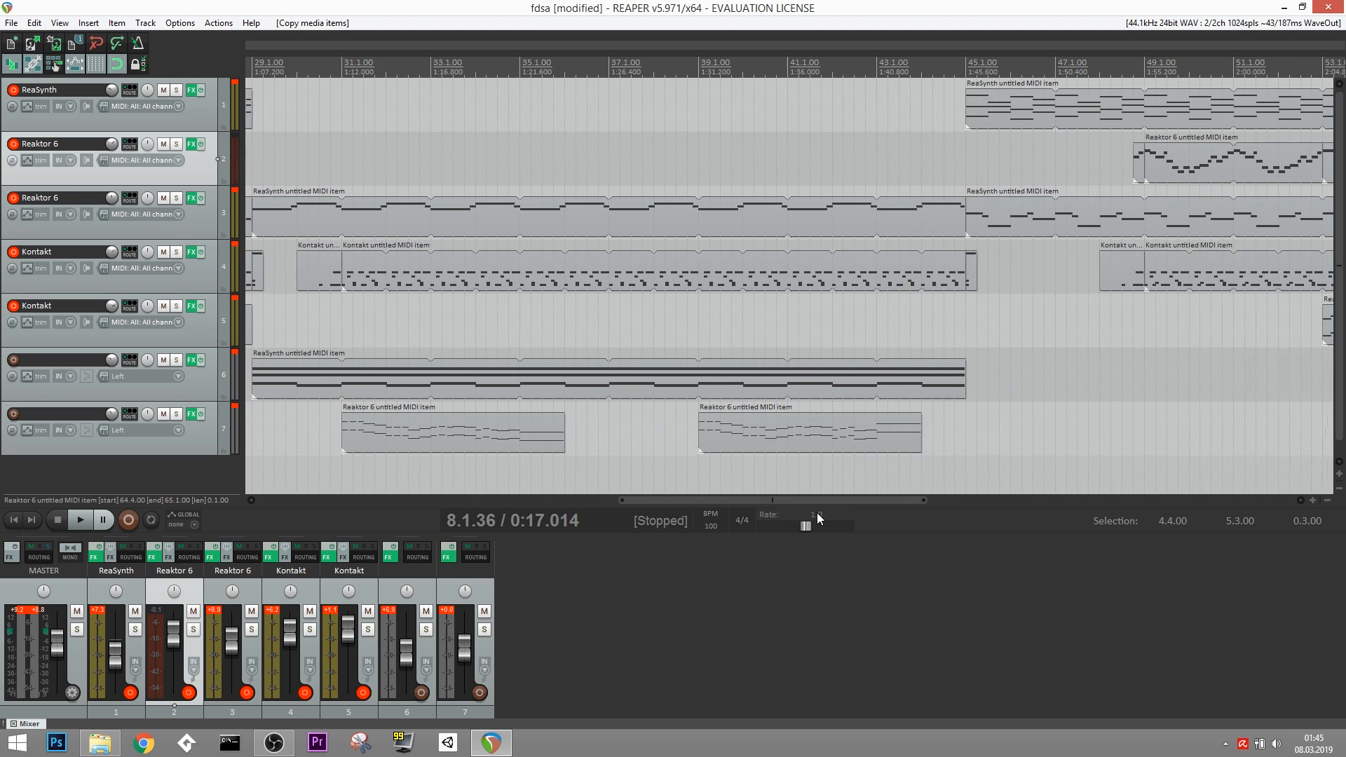
drag(818, 512, 731, 508)
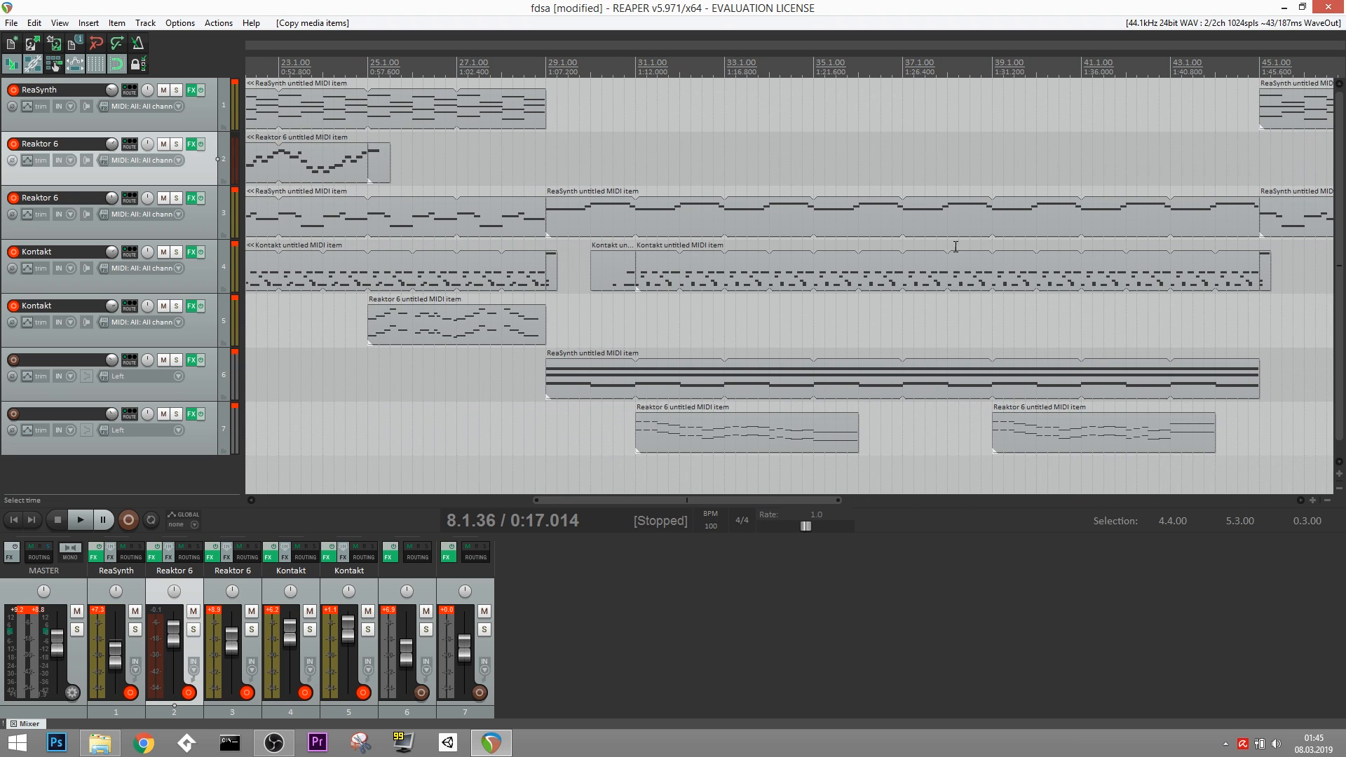
key(space)
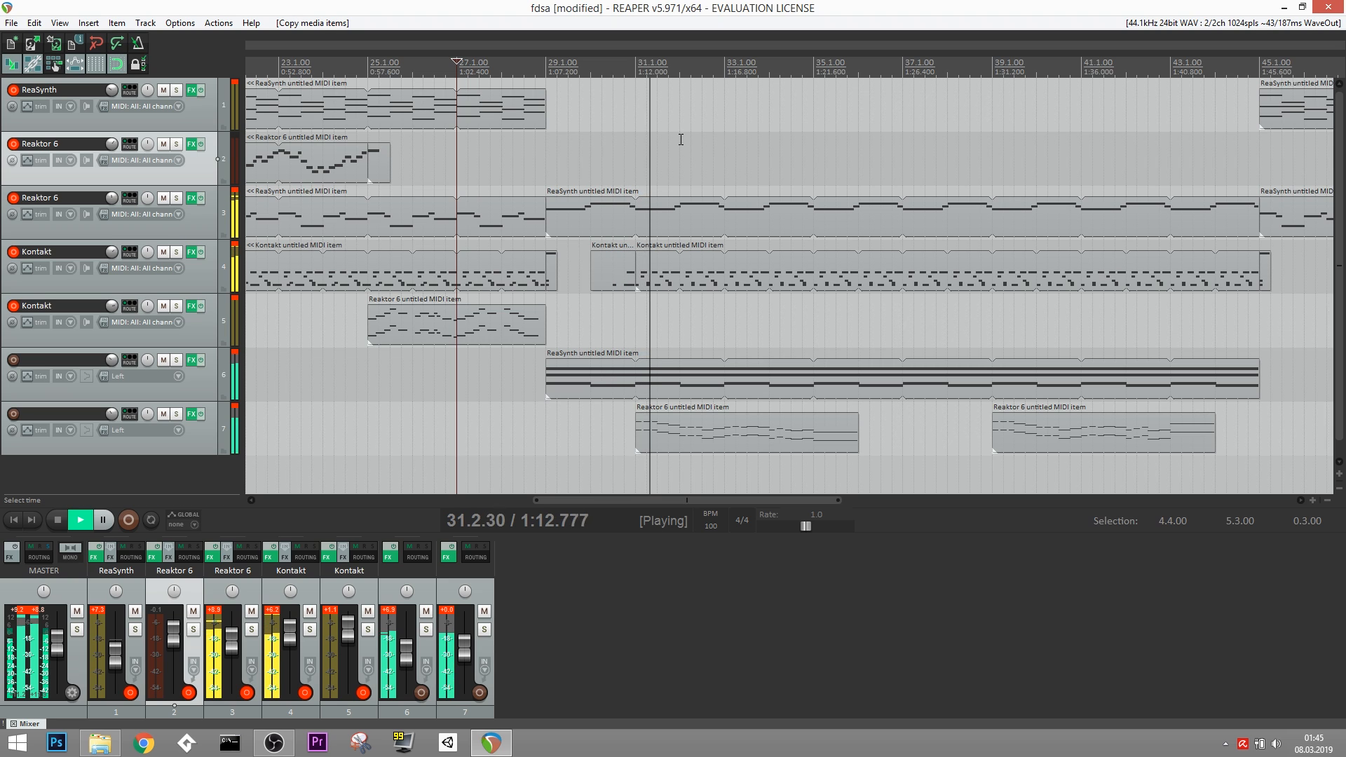
Trim track 4's drum part to end at bar 28 and fill bar 28 with a separate one-bar copy of the drum item.
key(space)
click(491, 277)
drag(539, 279, 455, 280)
drag(561, 500, 453, 496)
drag(533, 276, 972, 275)
drag(1293, 285, 896, 296)
drag(914, 393, 913, 391)
drag(862, 322, 982, 336)
drag(760, 321, 903, 350)
Open track 4's one-bar drum item at bar 28, delete notes to vary the fill, and play the transition from bar 27.4.
double_click(977, 350)
drag(1158, 355, 1148, 469)
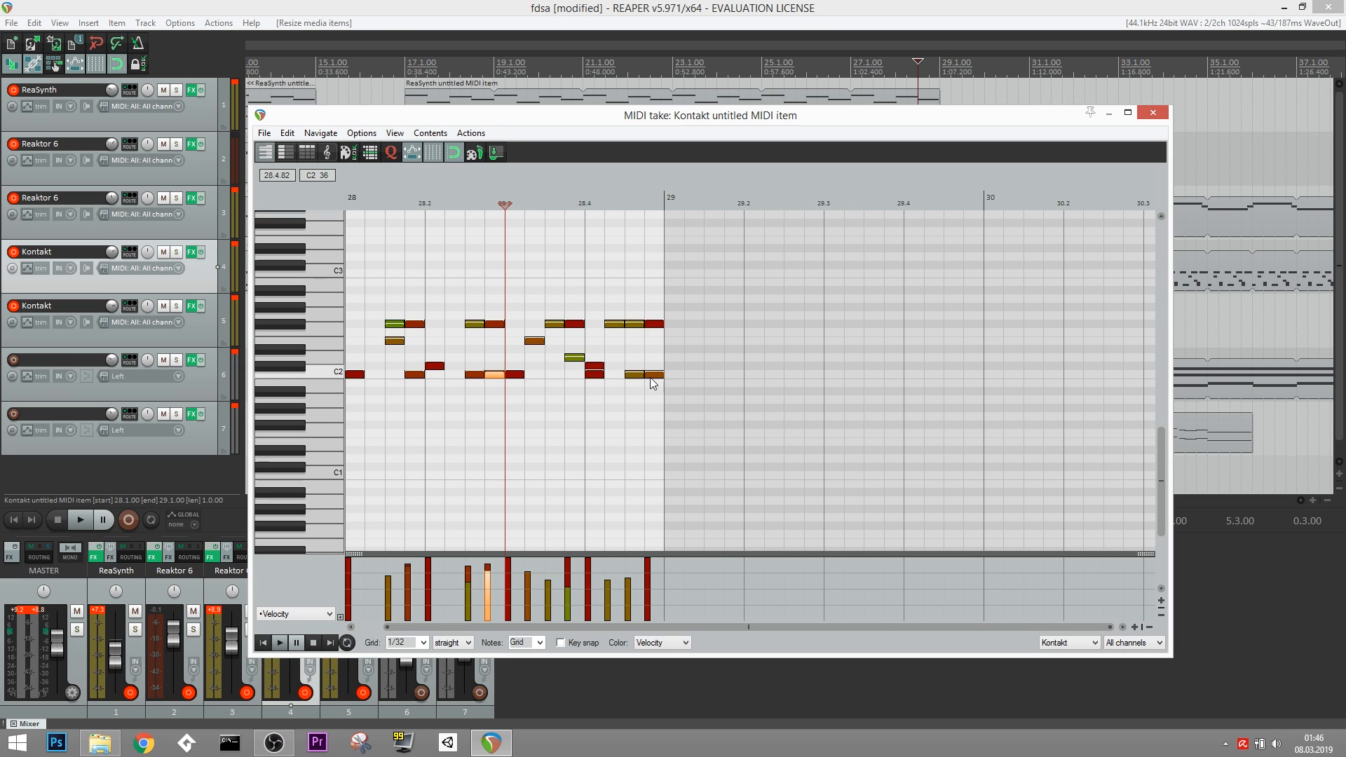
key(space)
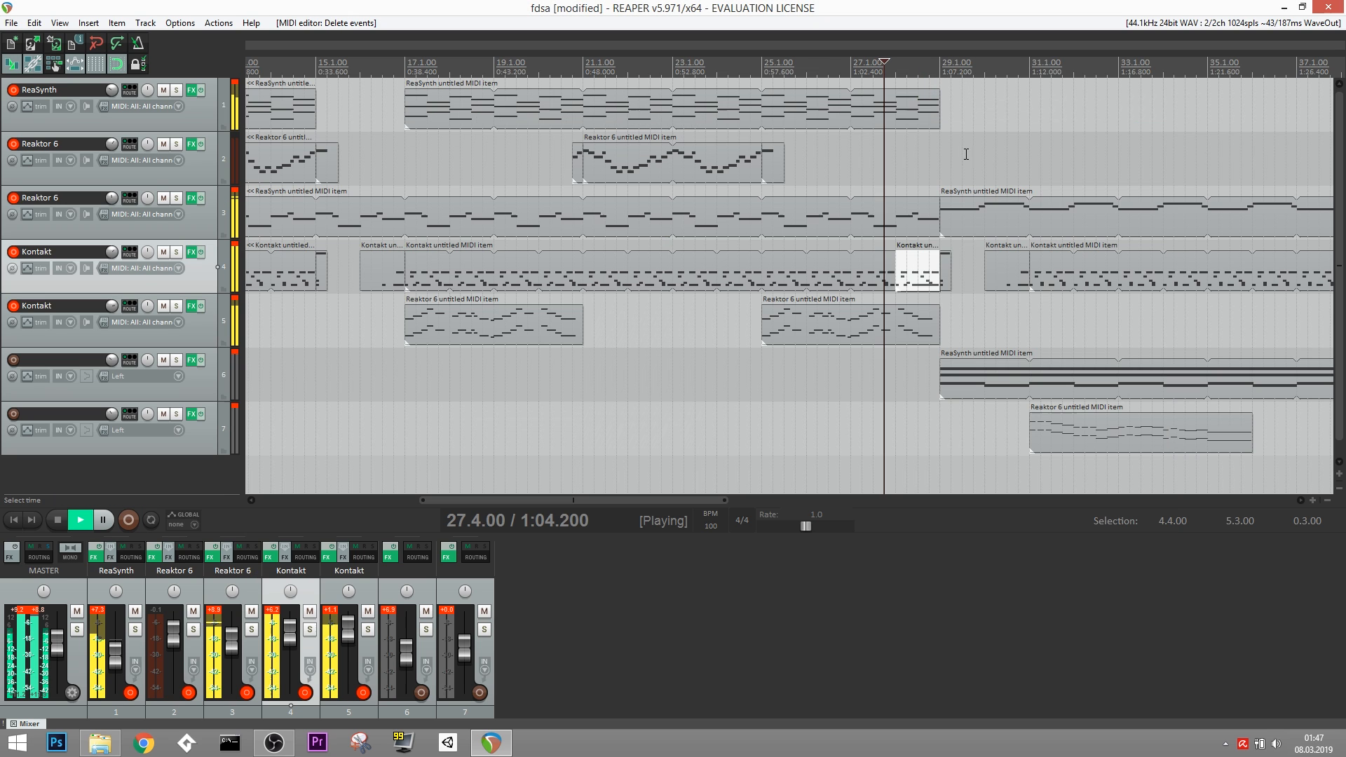
drag(593, 502, 679, 502)
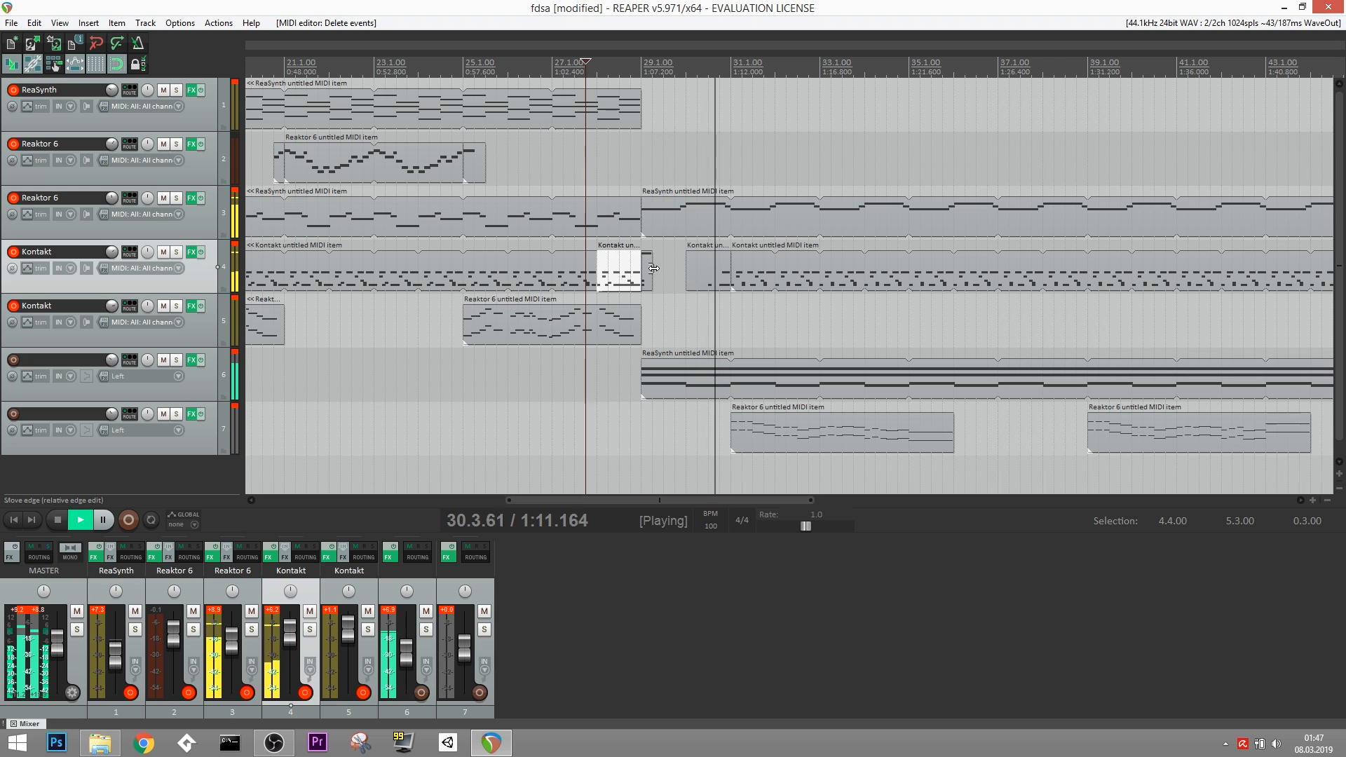
key(space)
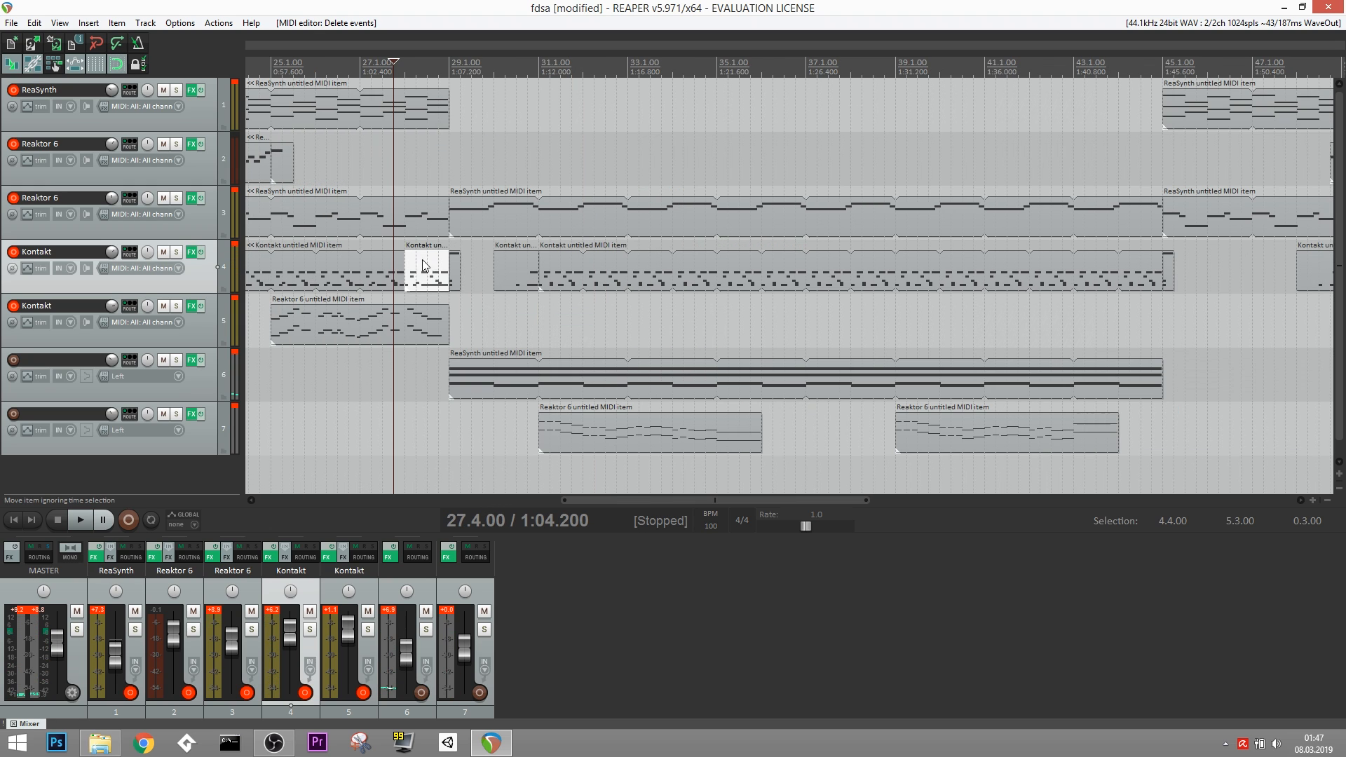
Trim track 4's middle drum section to end at bar 44 and copy the edited one-bar fill to bar 44.
click(1143, 279)
drag(1162, 284, 1122, 288)
drag(426, 272, 1142, 273)
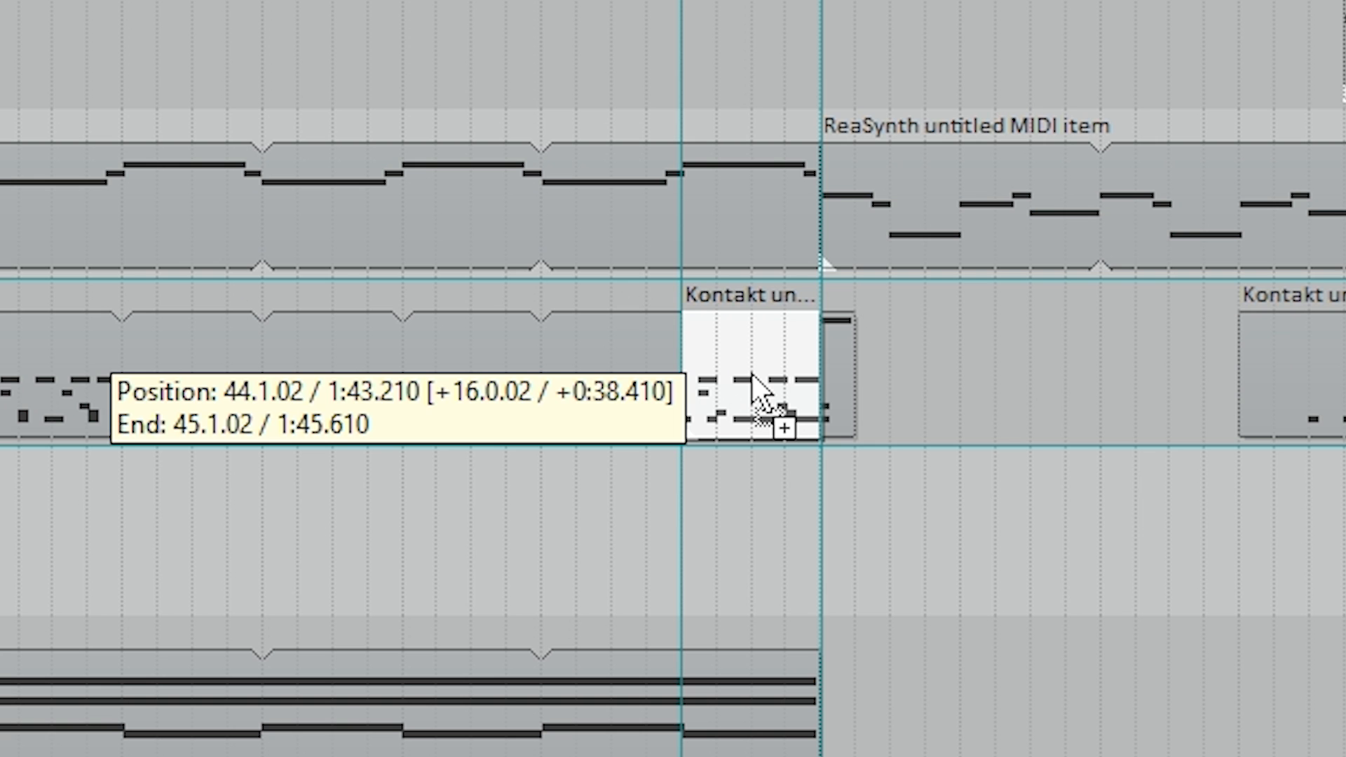
drag(752, 378, 752, 380)
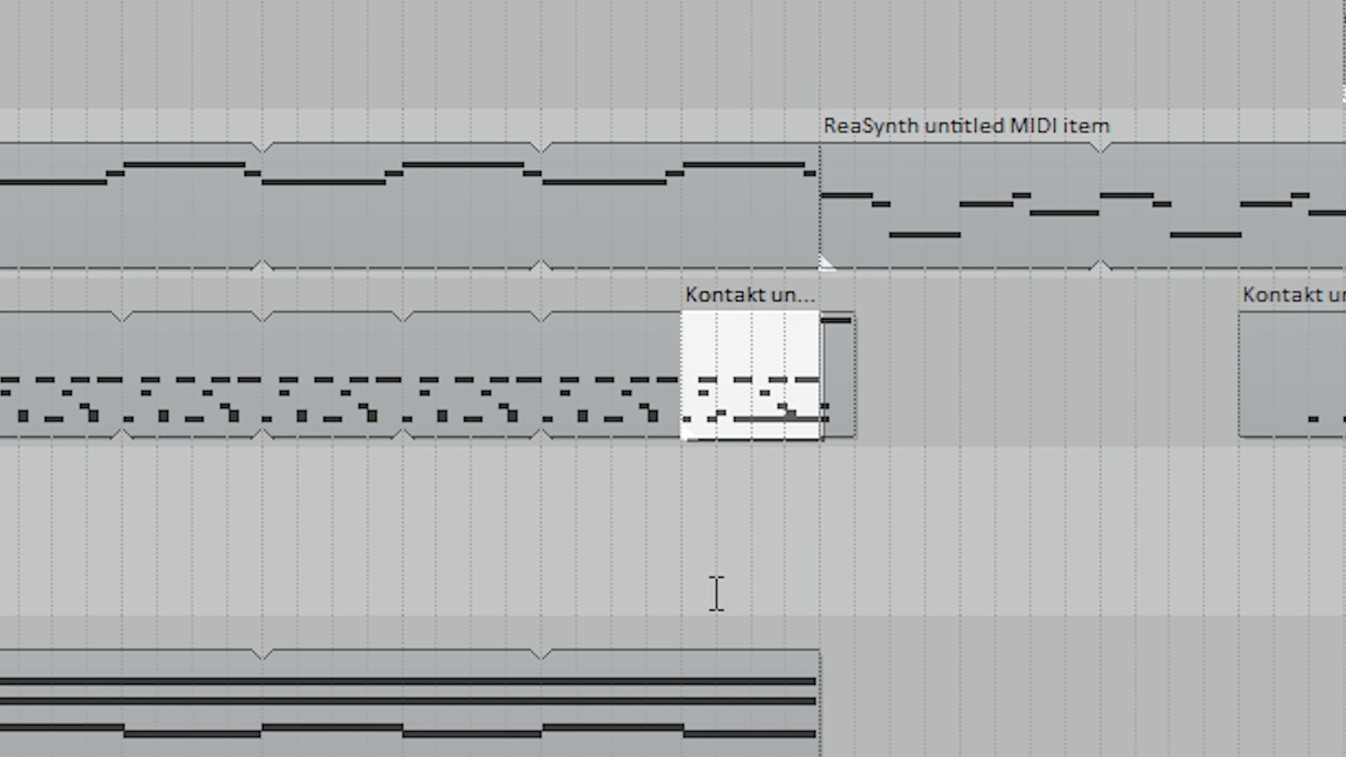
Play the section from bar 31 and add the ReaVerbate effect to track 7 after ReaSynth.
click(540, 2)
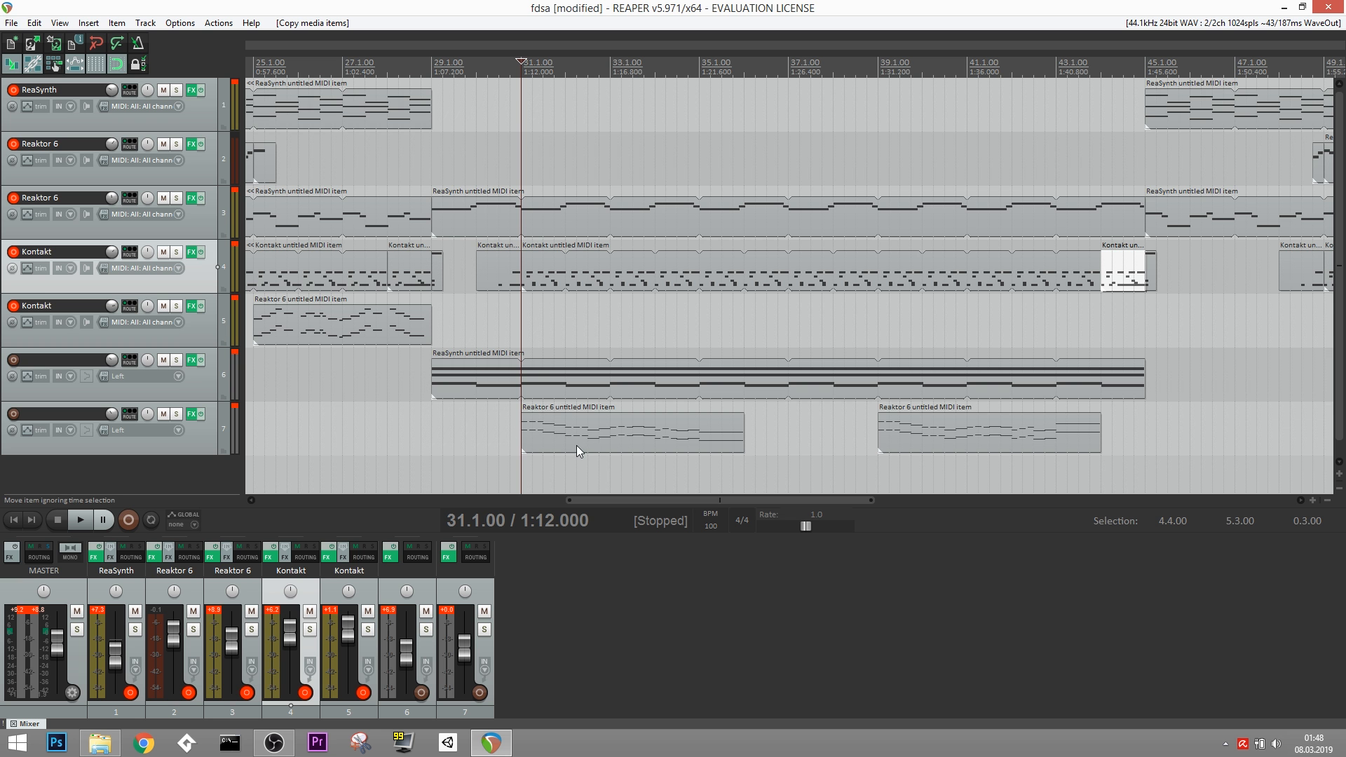
key(space)
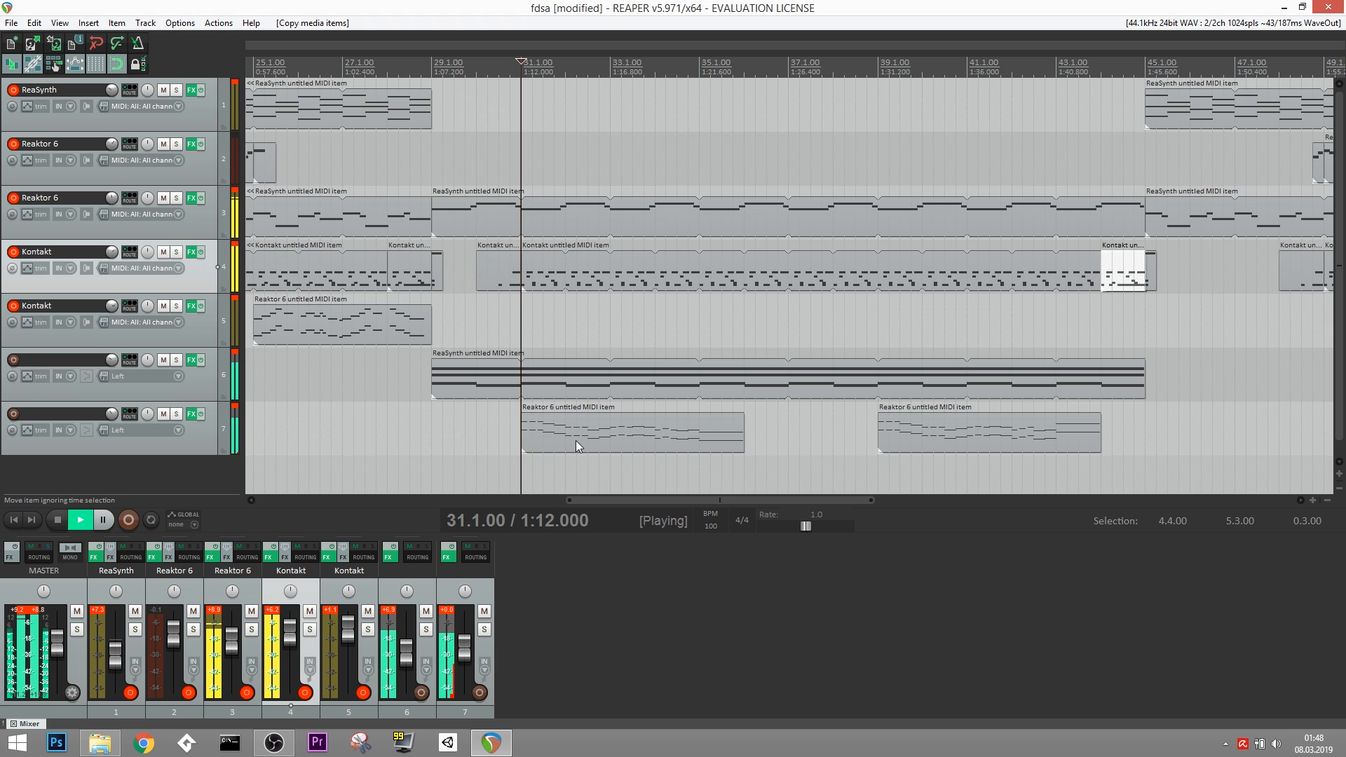
key(space)
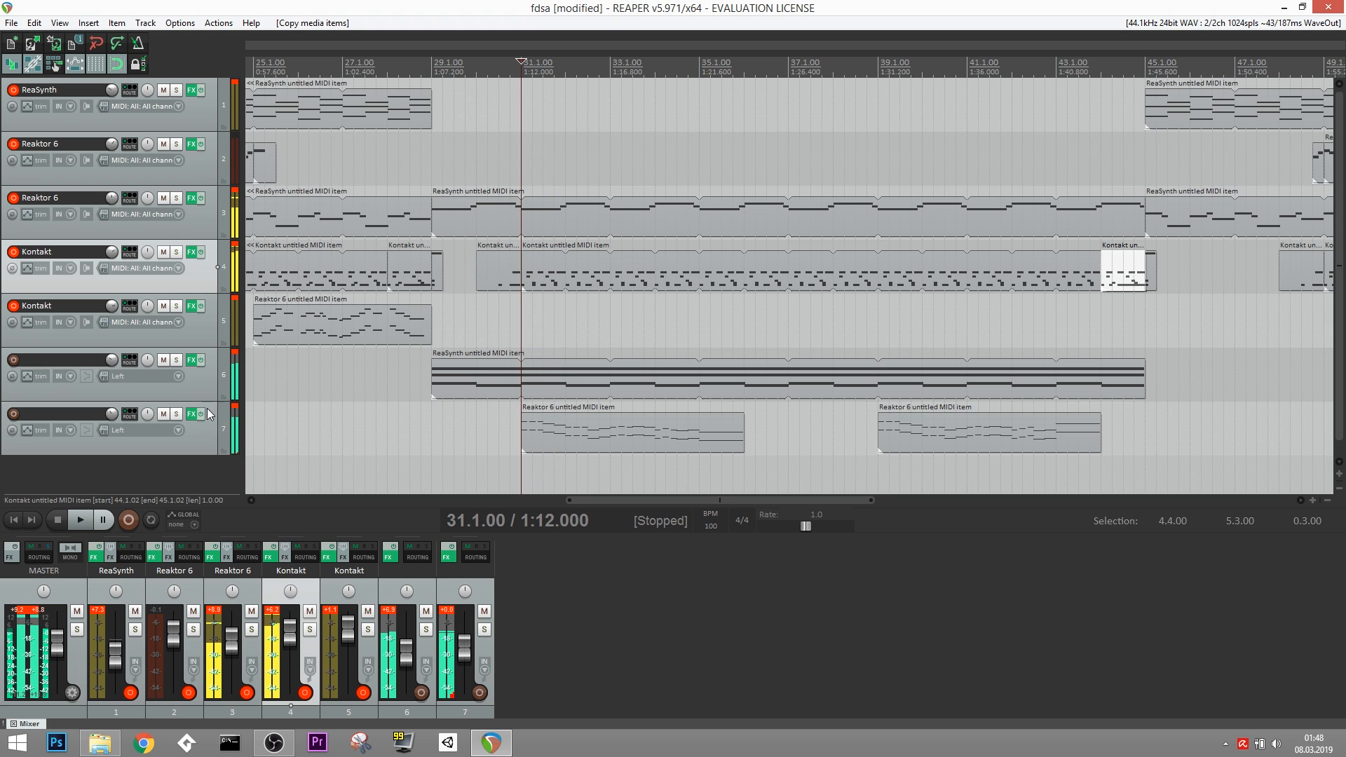
click(191, 413)
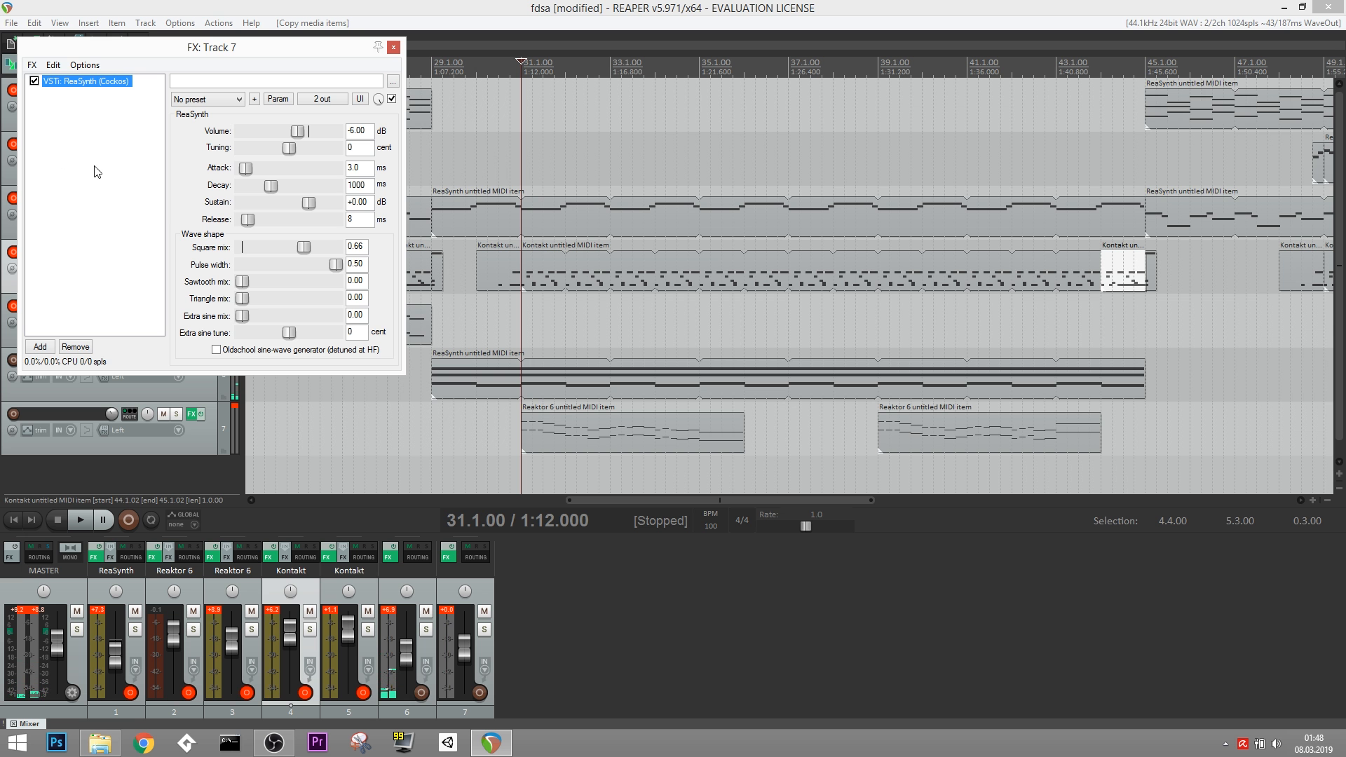
click(38, 348)
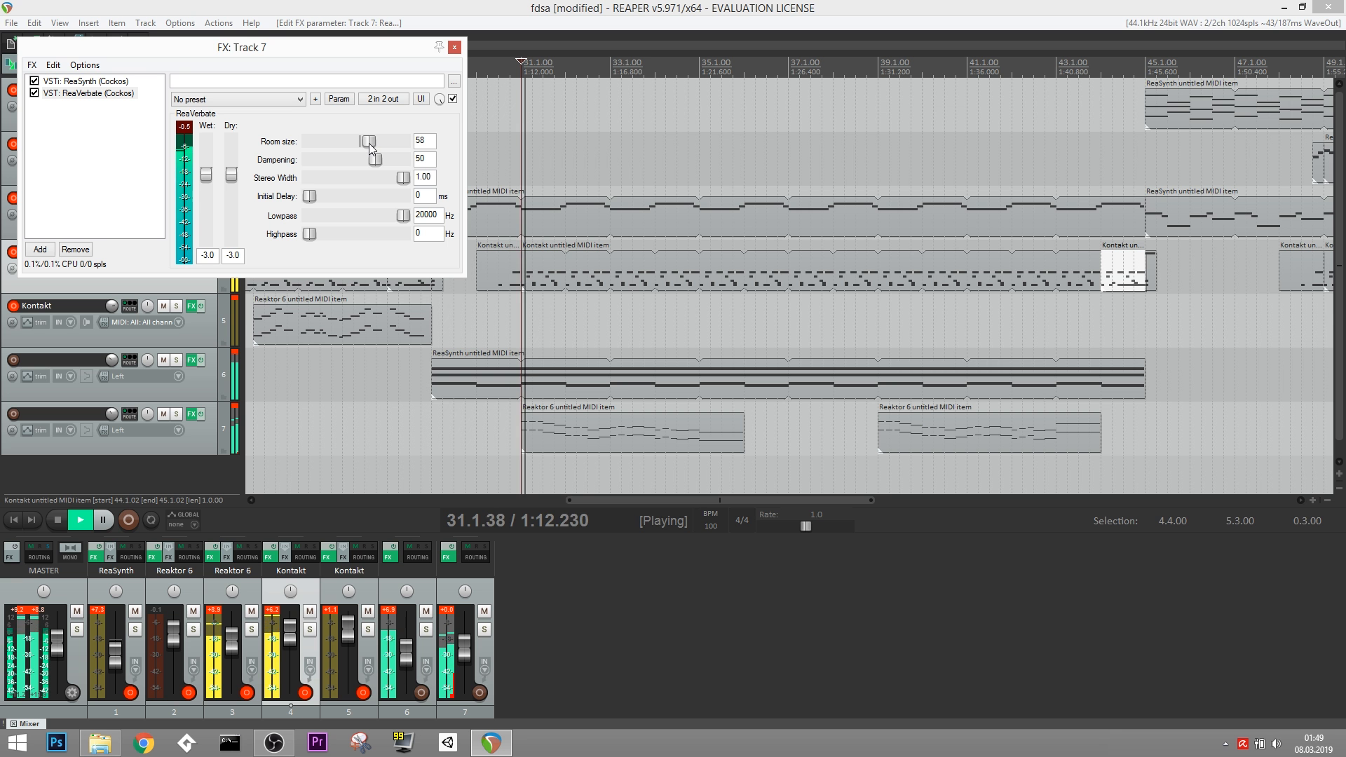
Set track 7's reverb to room size 93, dampening 14, stereo width 0.29, highpass 208 Hz, wet -1.4 and dry -inf, and adjust the lowpass.
drag(370, 144, 346, 164)
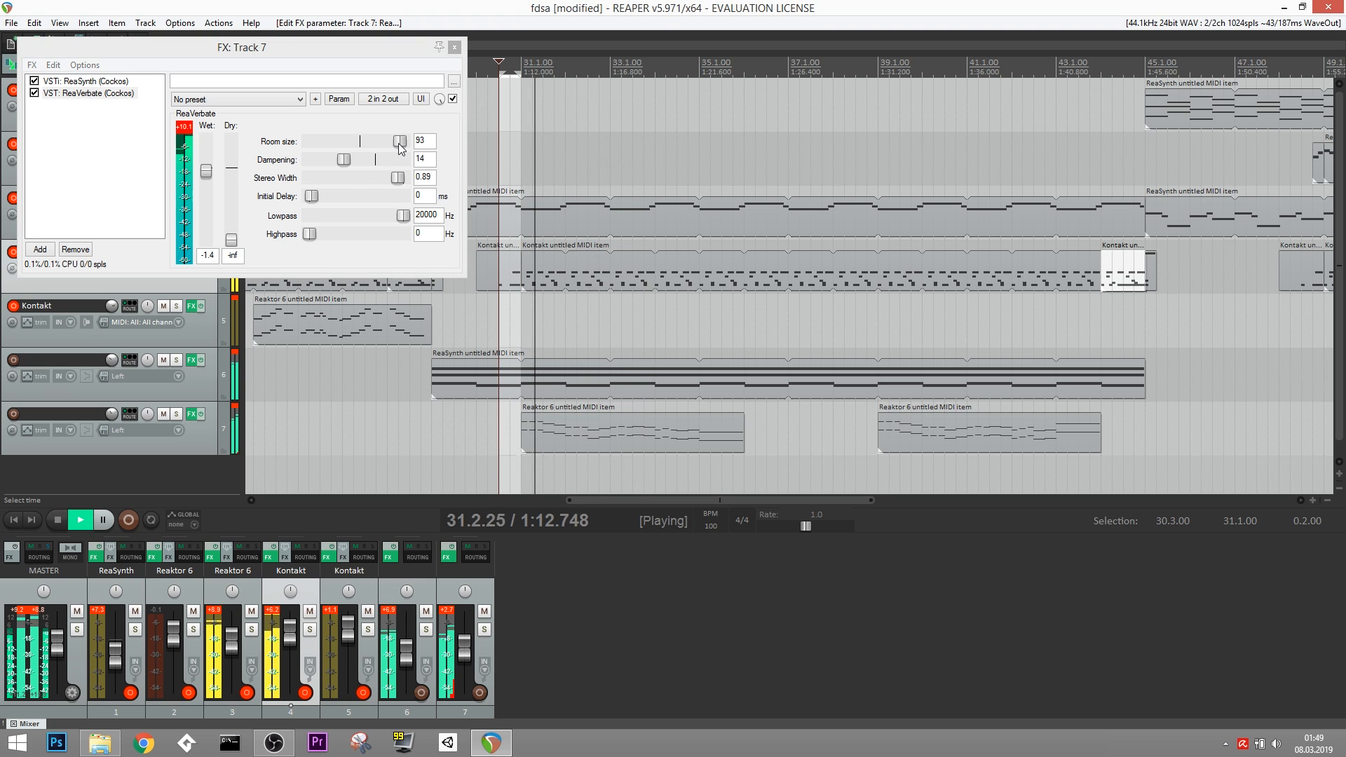
drag(398, 145, 386, 144)
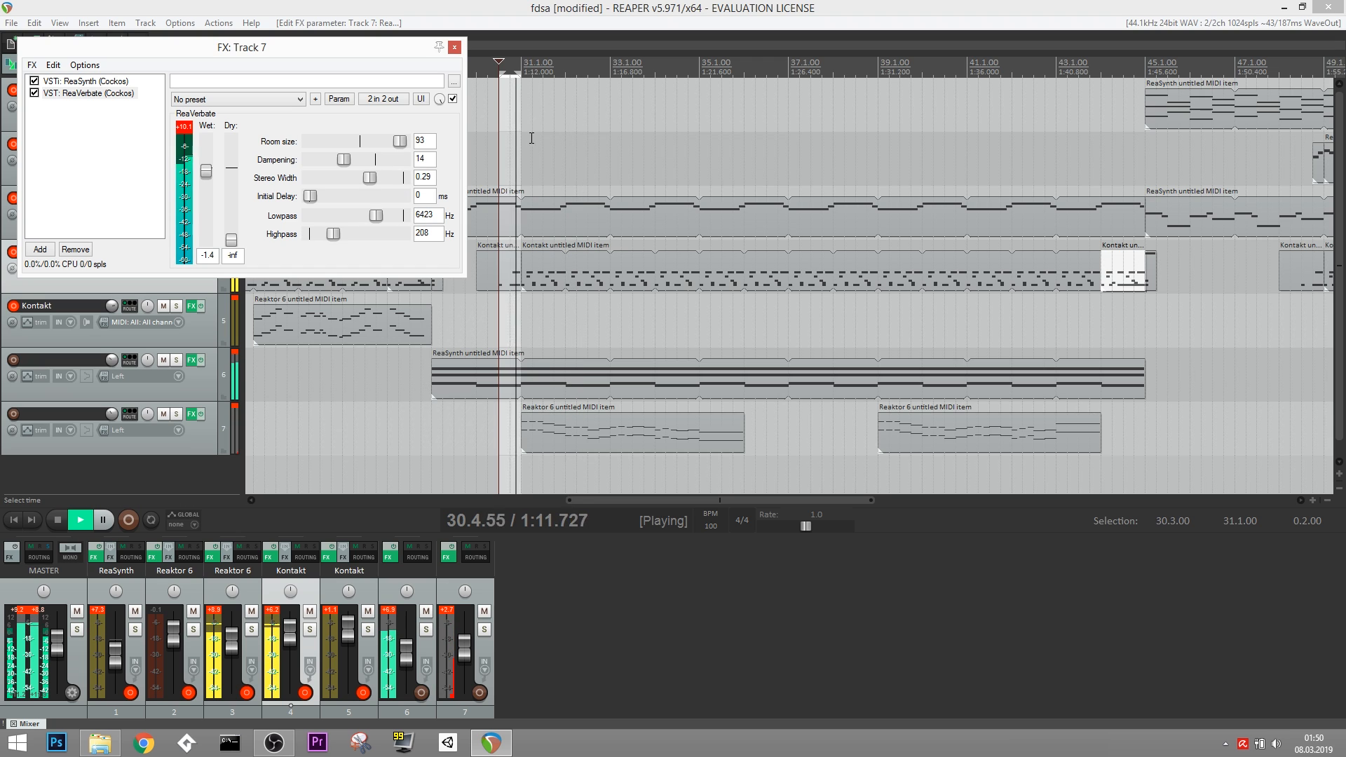
drag(376, 216, 390, 217)
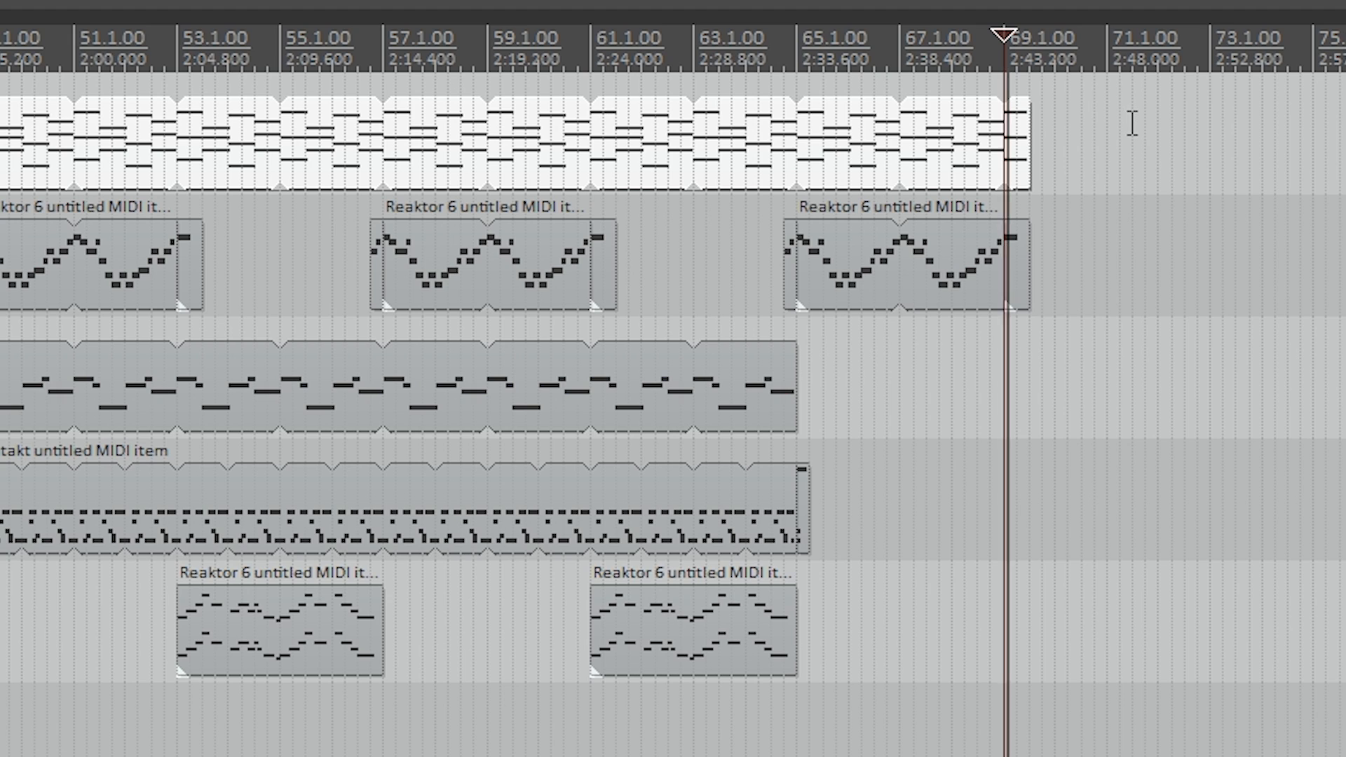
Play the transition from bar 44 and extend the end of the time selection to bar 70.3.
key(space)
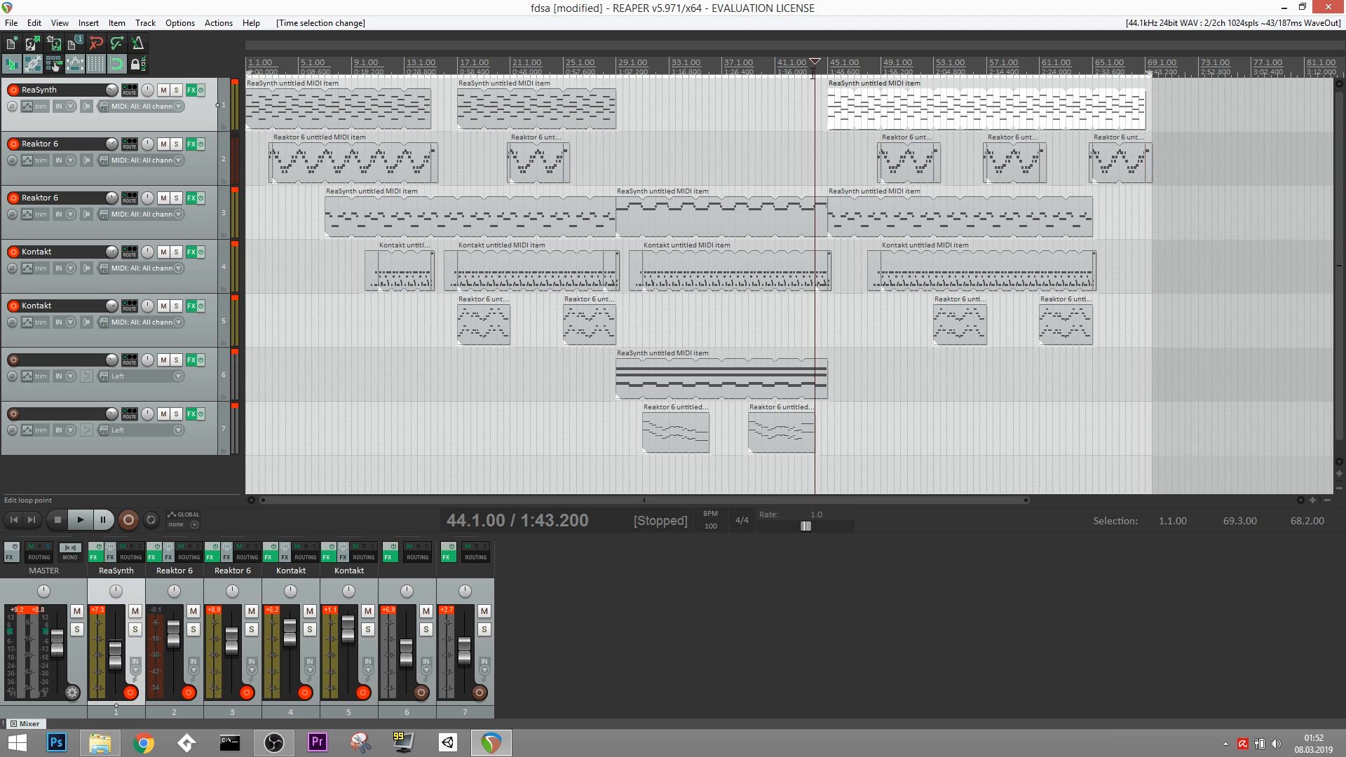
key(space)
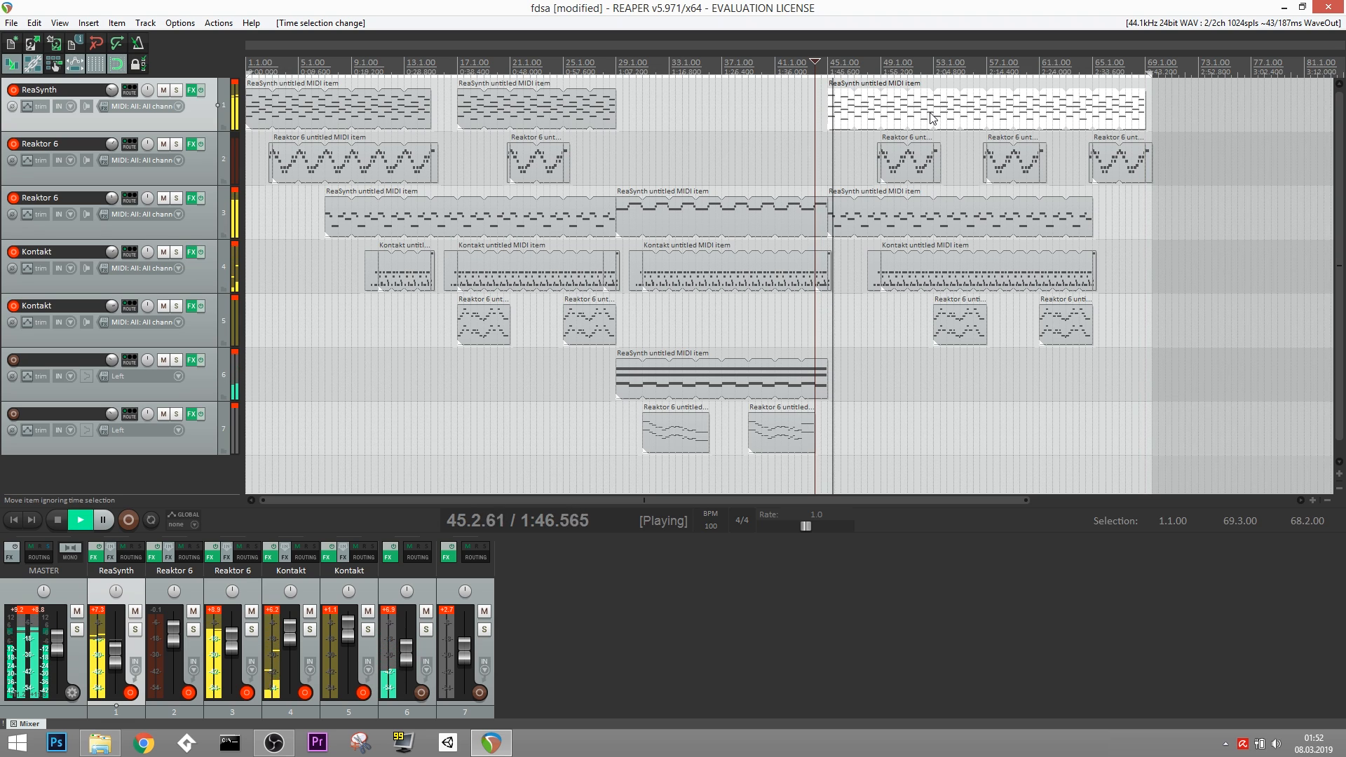
key(space)
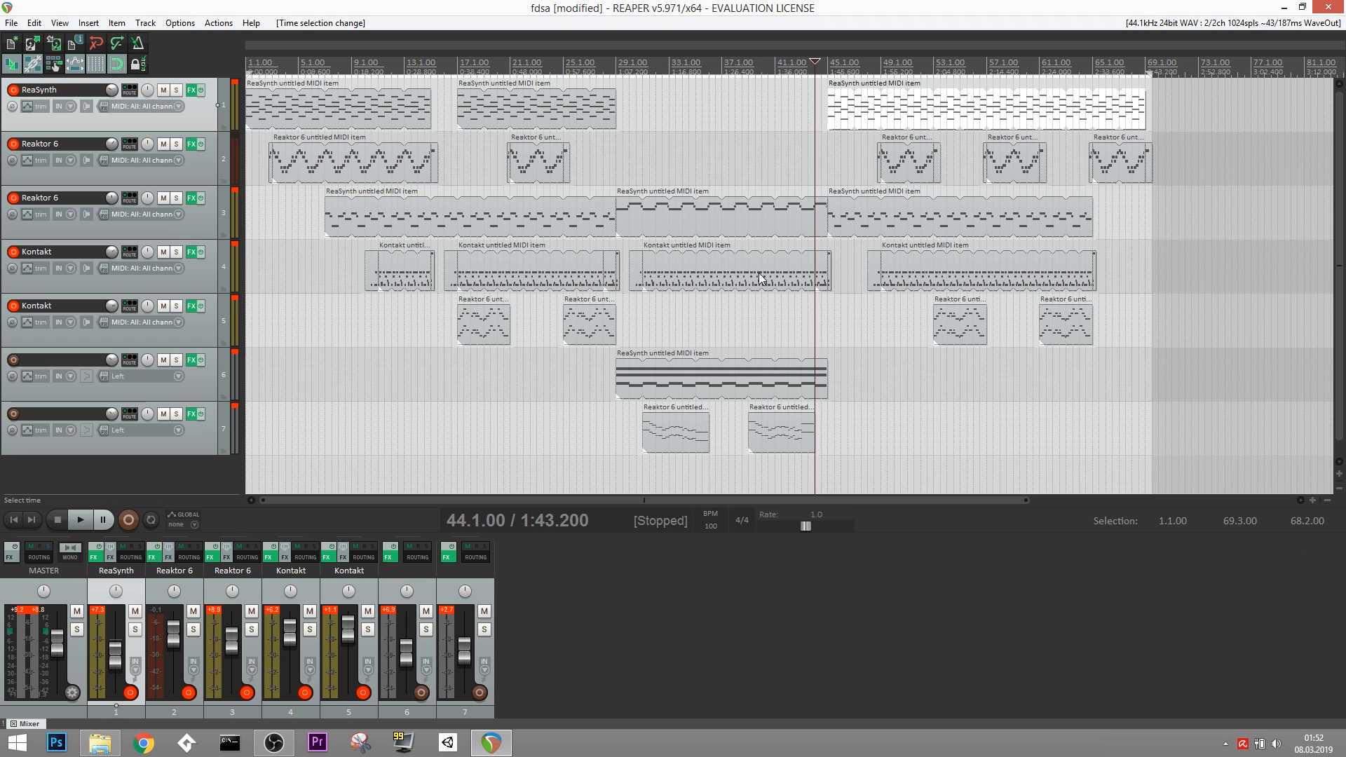
drag(251, 71, 327, 95)
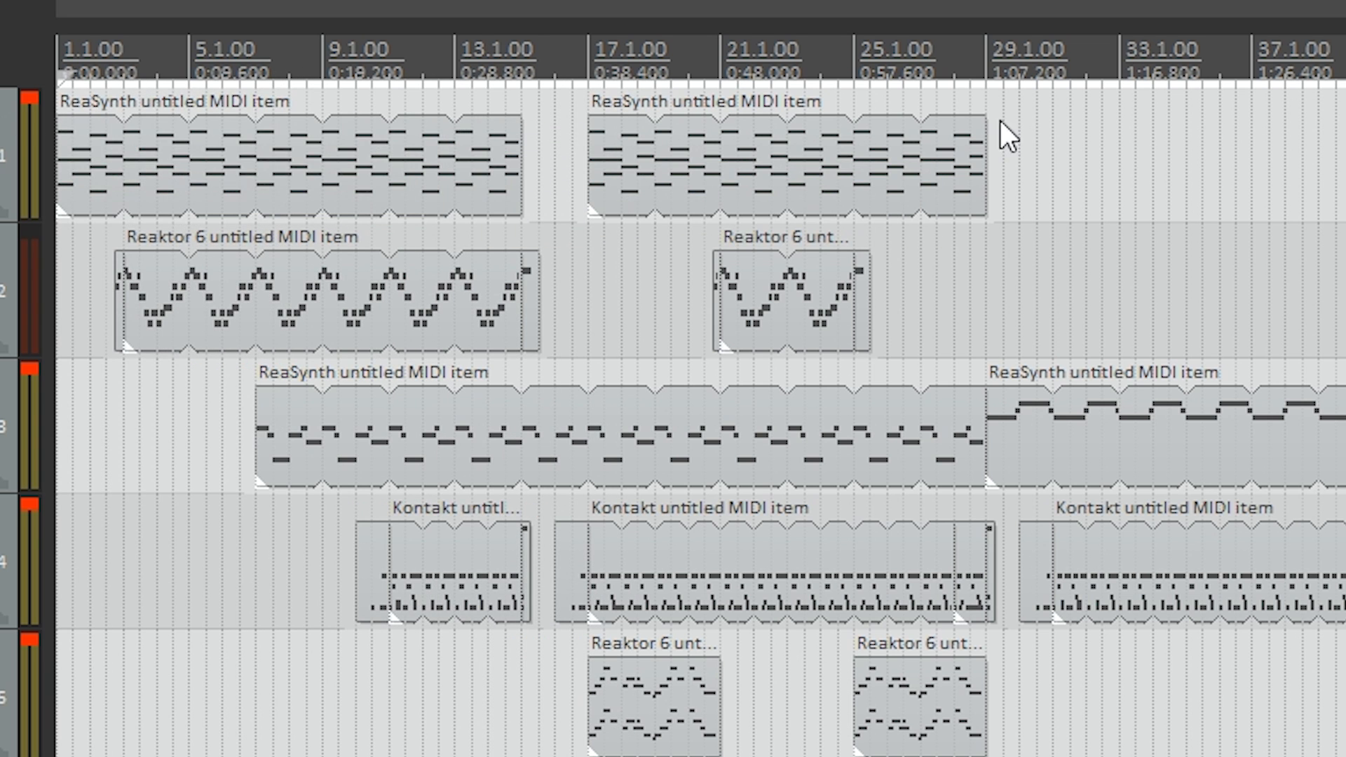
drag(1152, 73, 1164, 81)
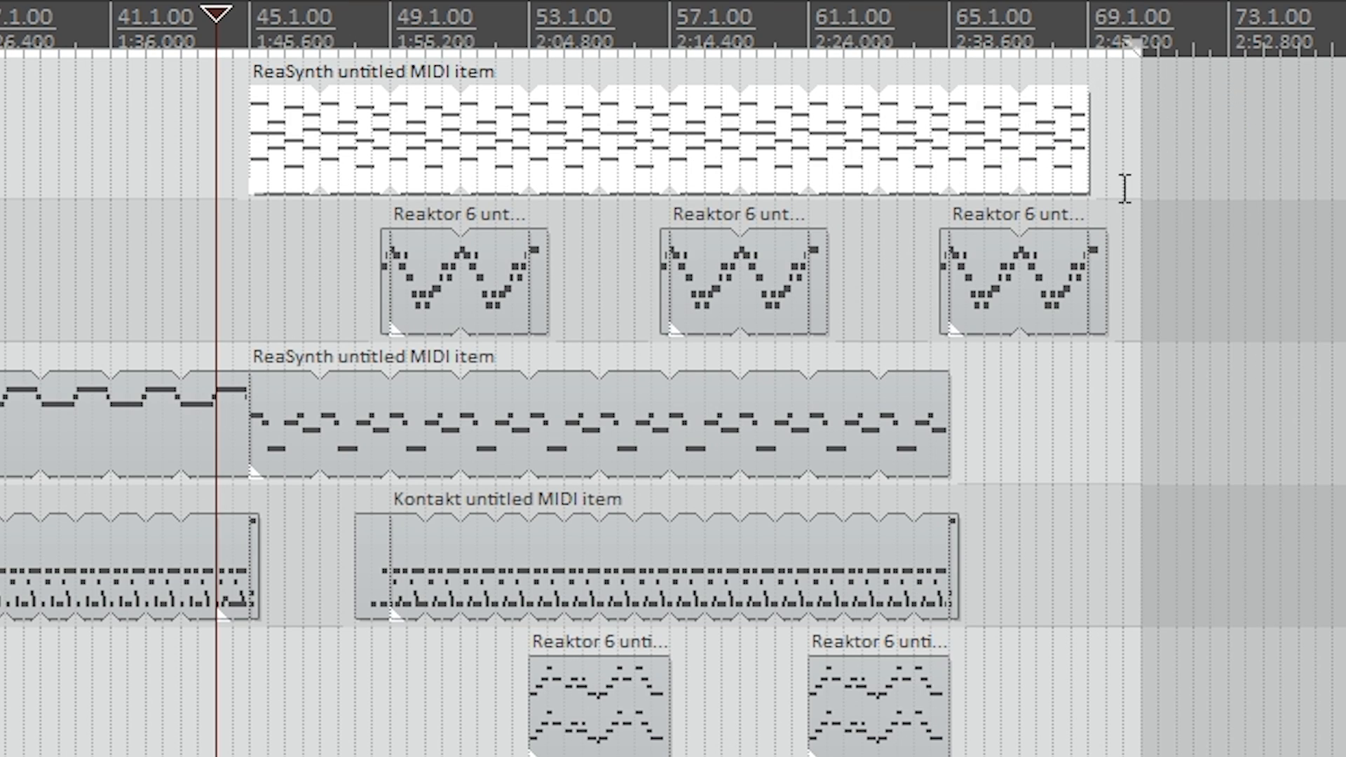
Render the entire project's master mix to the Desktop as the WAV file TutorialSong, and open the rendered file.
click(11, 23)
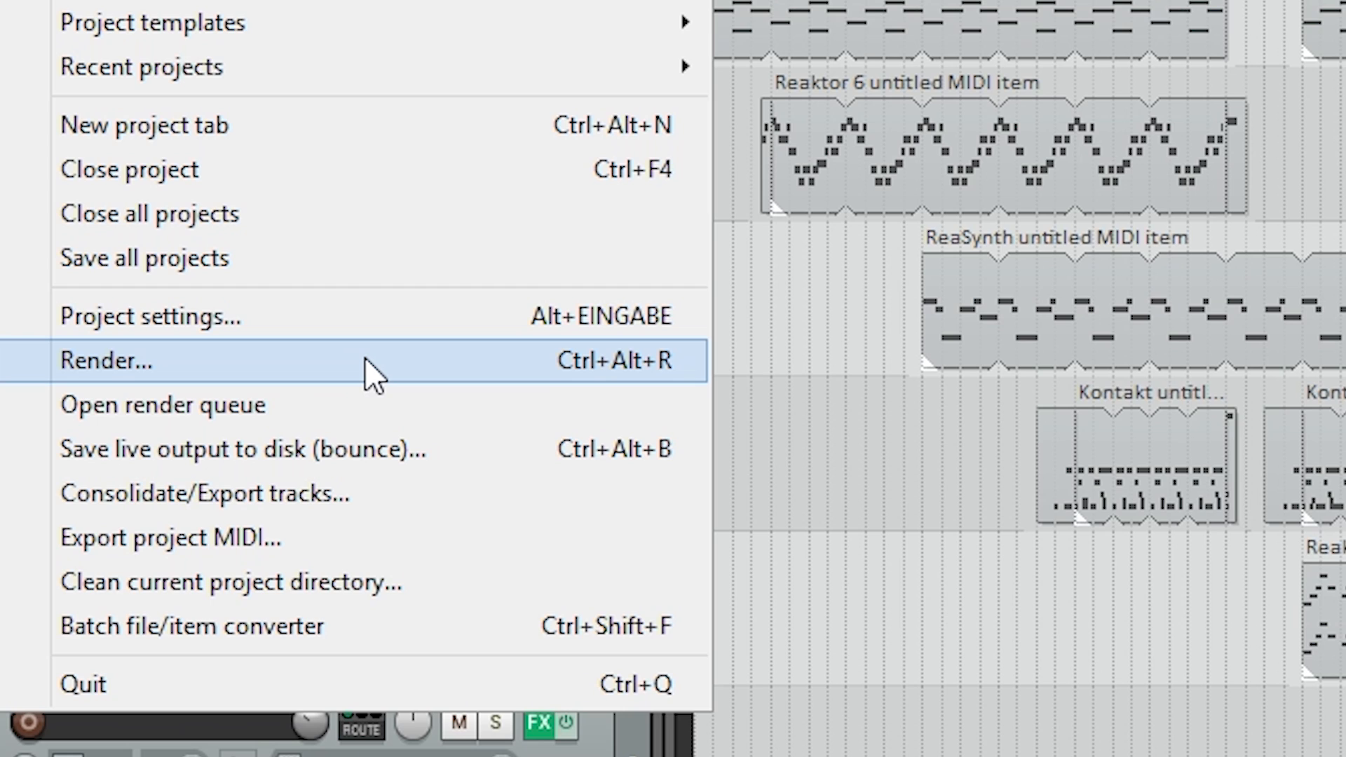
click(365, 359)
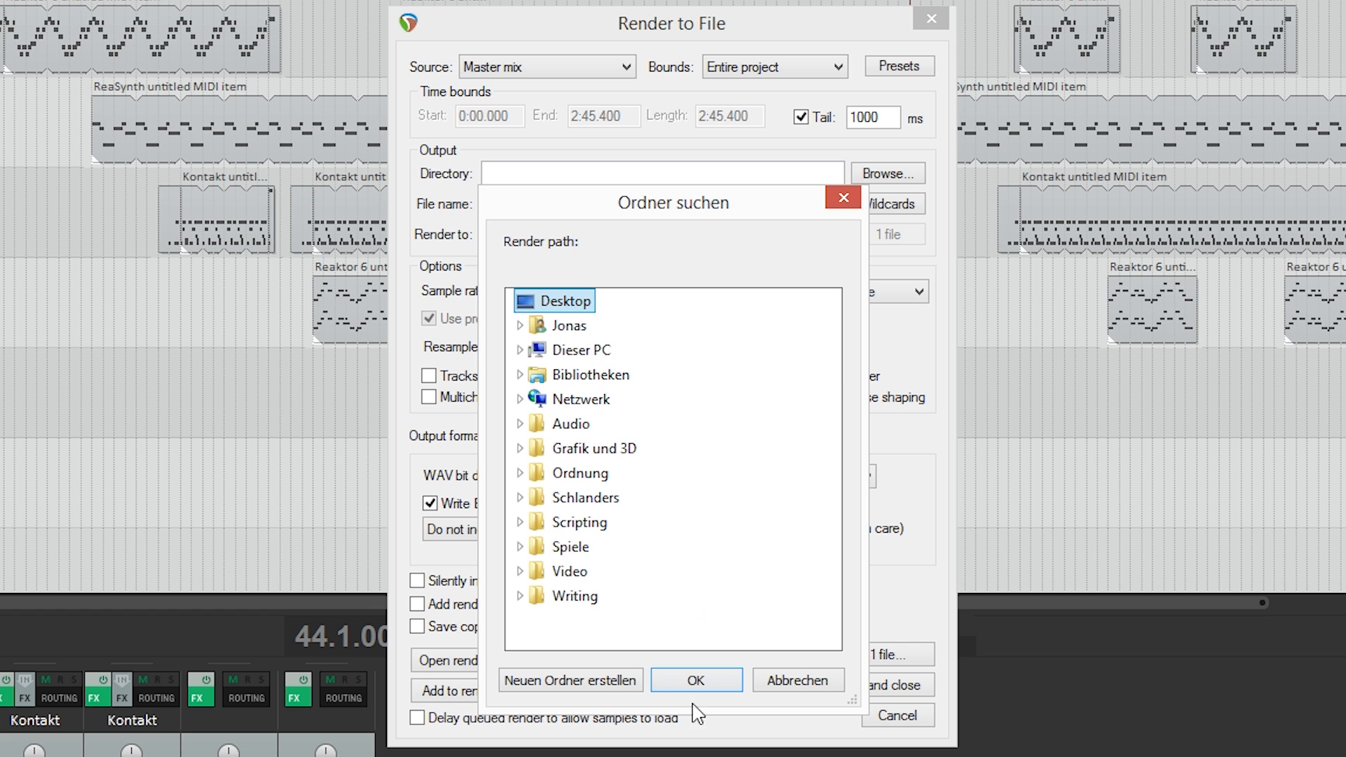
click(696, 680)
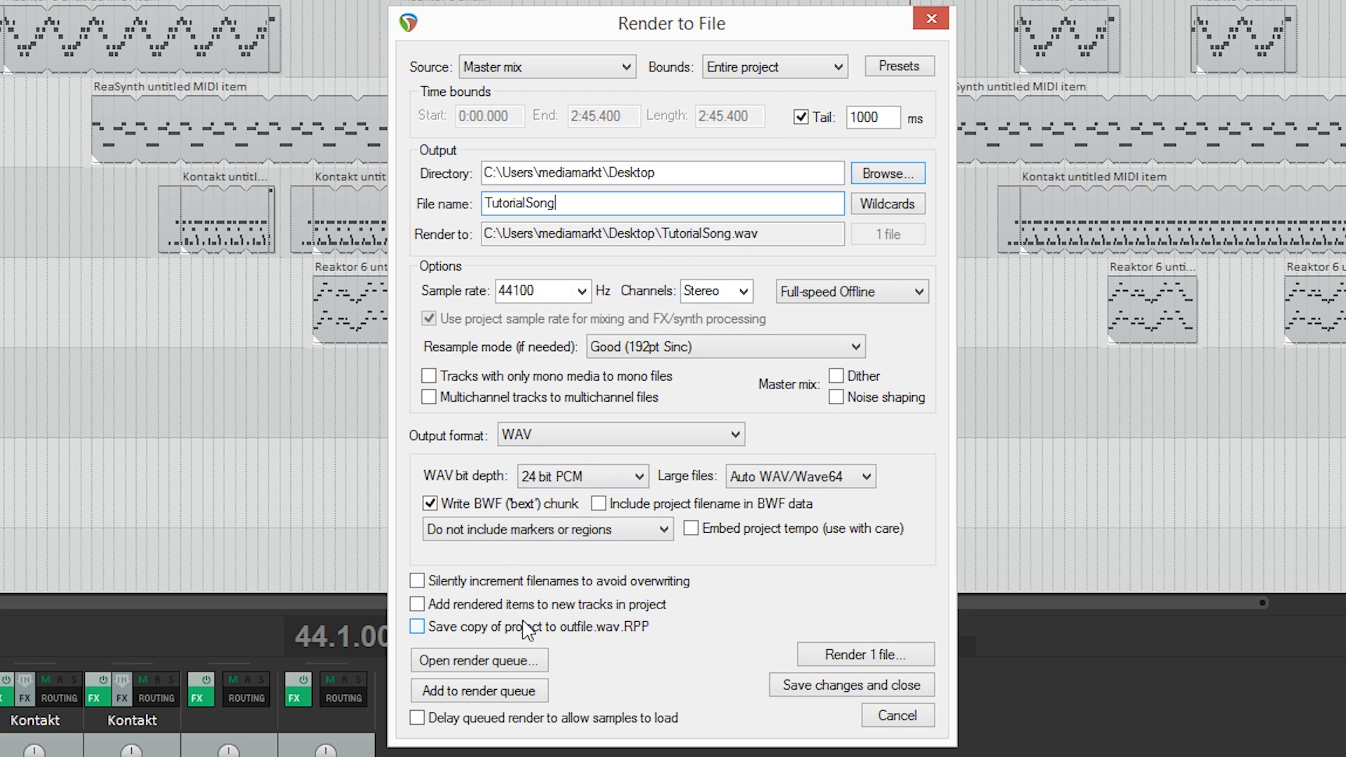
click(863, 666)
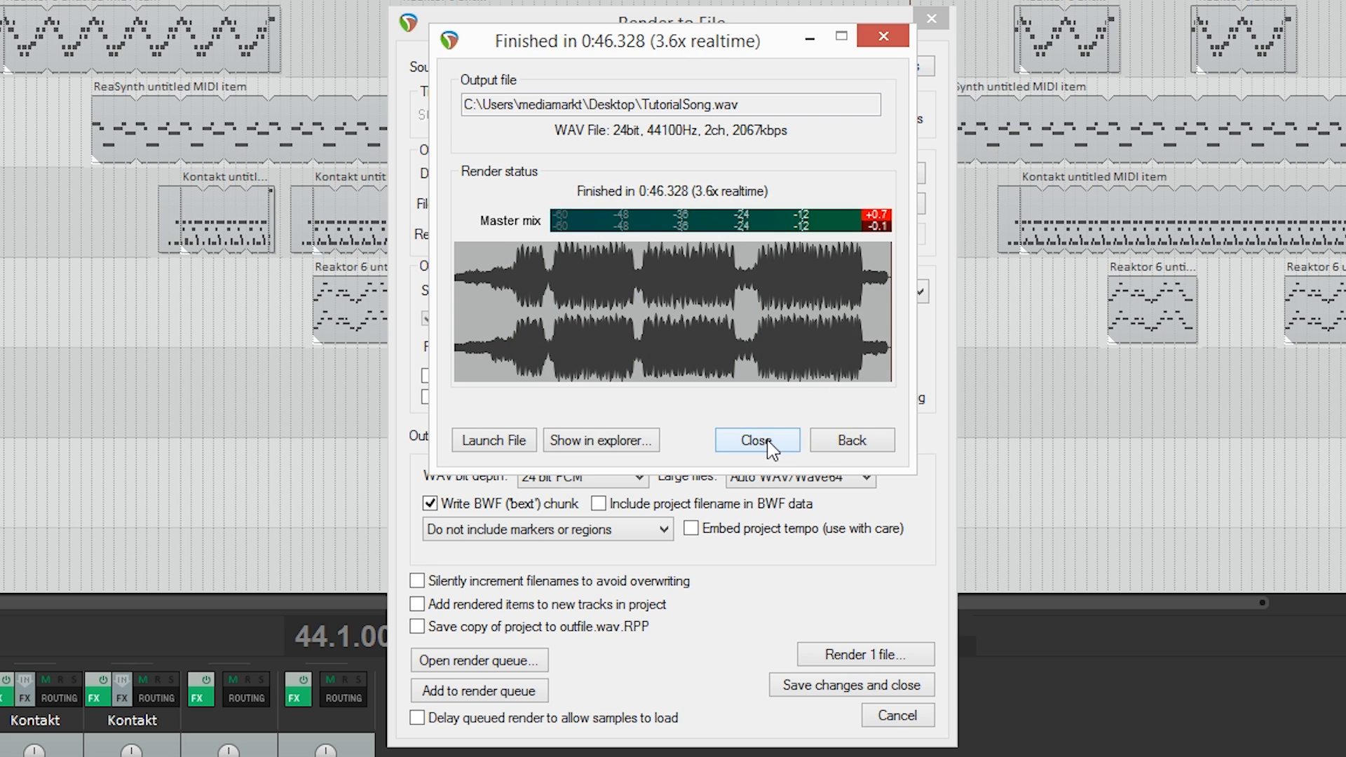
click(769, 441)
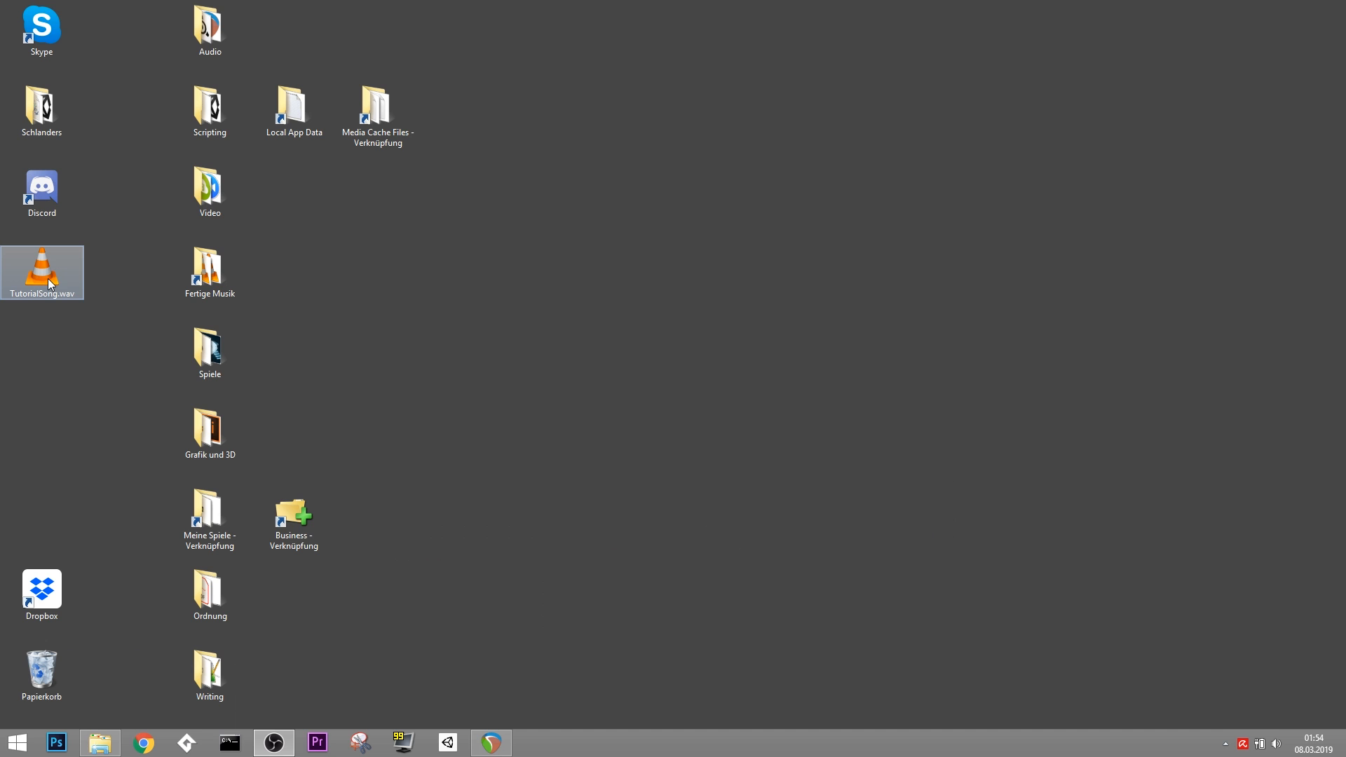
drag(48, 279, 630, 204)
double_click(631, 191)
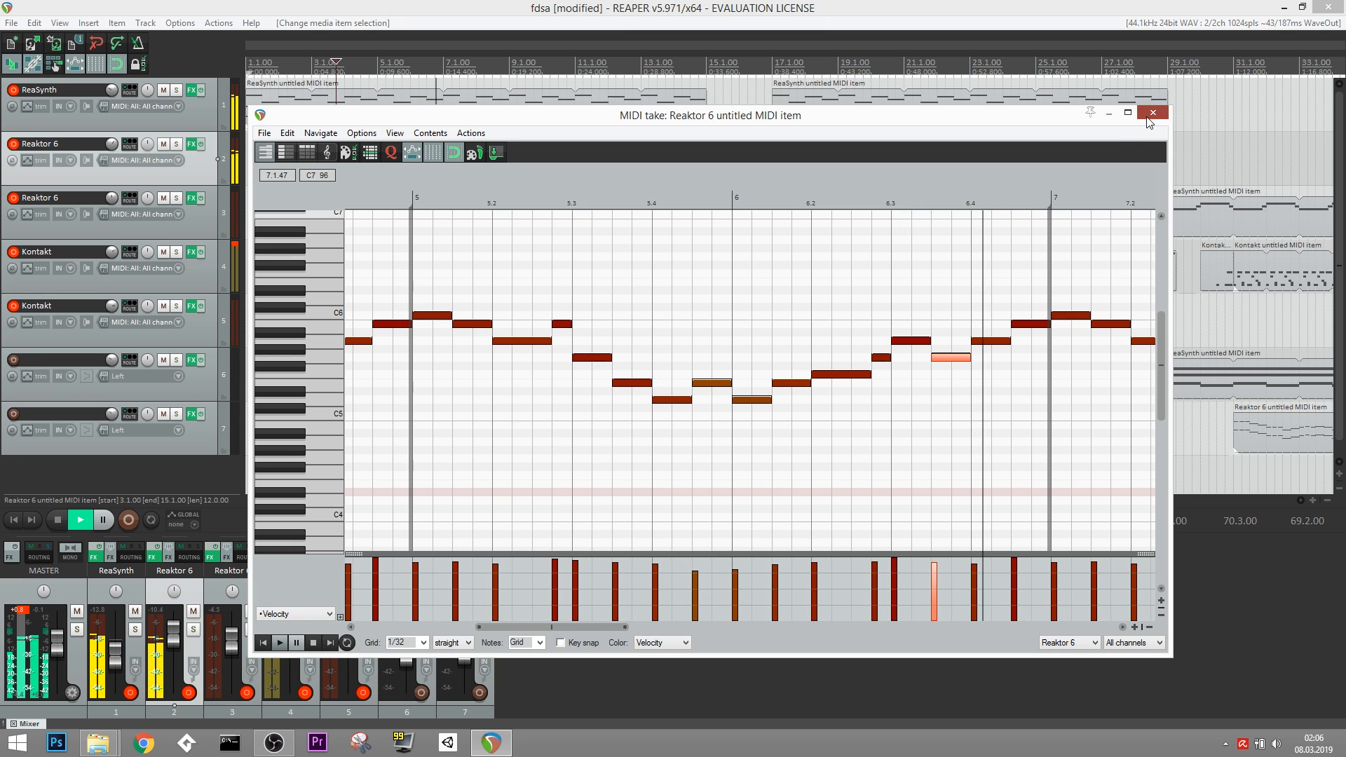
Examine track 3's notes around bars 8 to 11 in the MIDI editor while the song plays.
key(Escape)
click(535, 228)
double_click(535, 227)
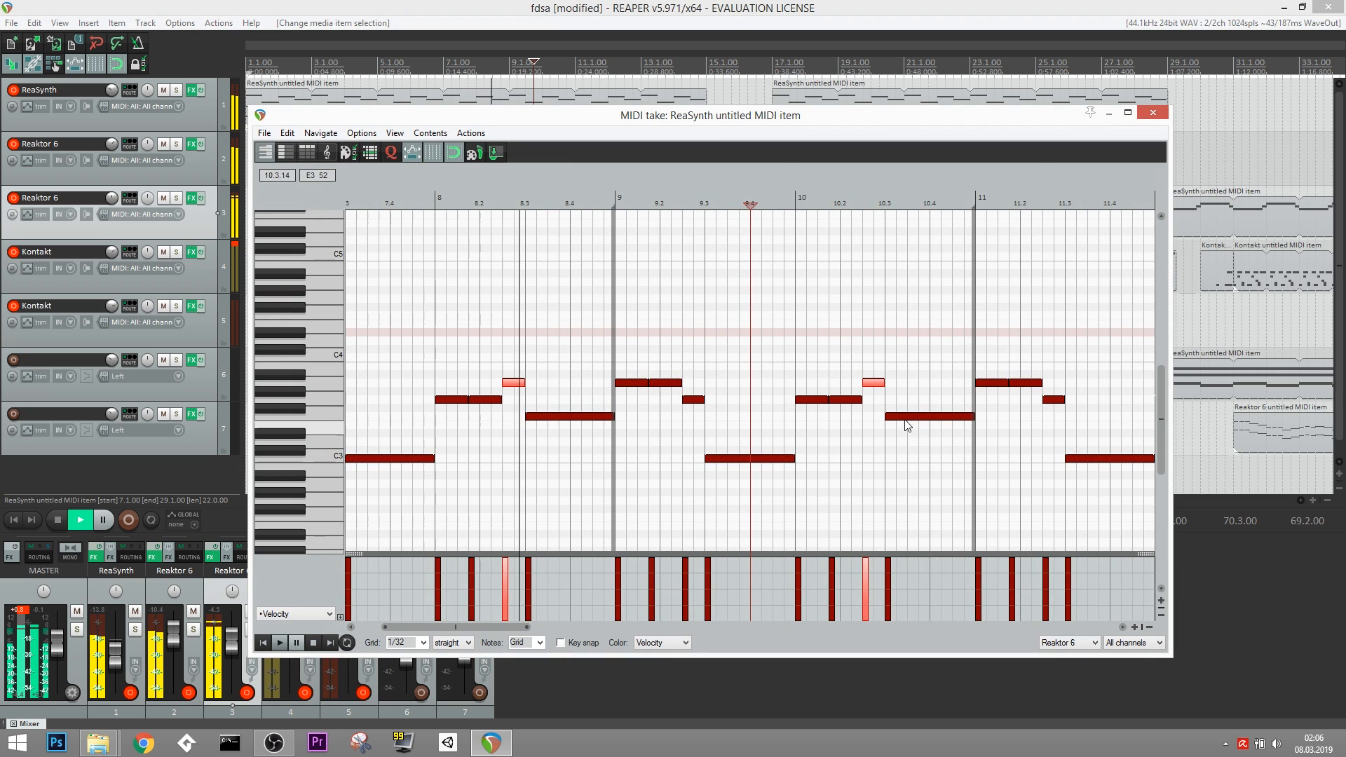
click(1151, 115)
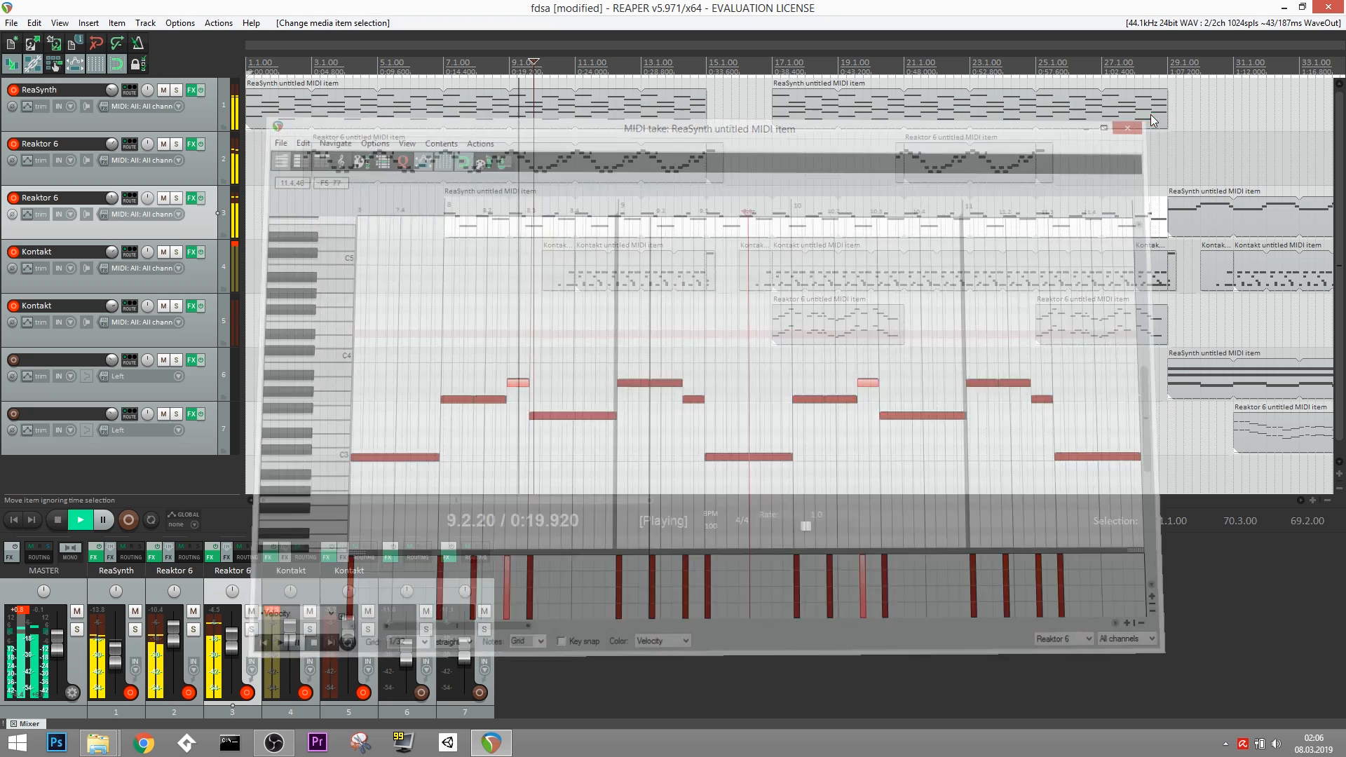
Examine the chords of track 1's opening item from bar 10 to its end in the MIDI editor during playback.
double_click(575, 118)
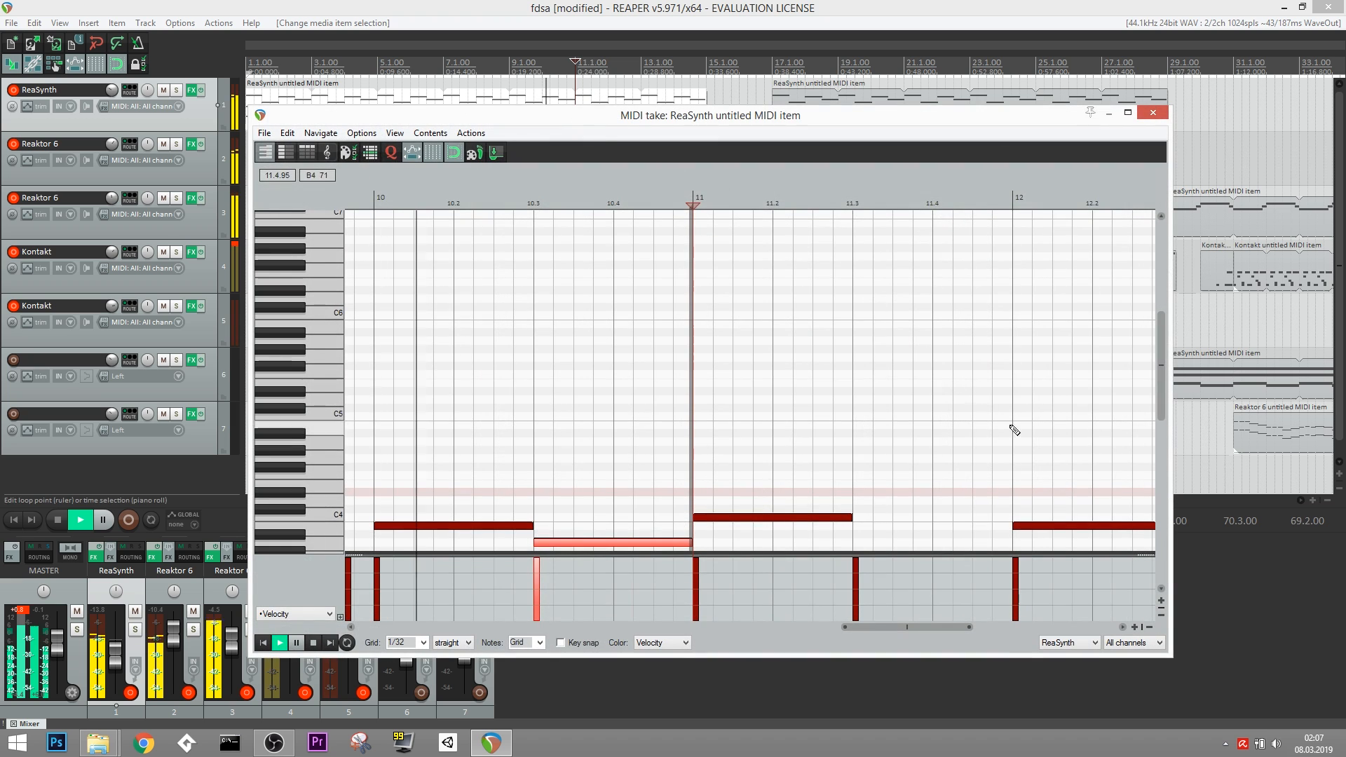
drag(1155, 352, 1151, 423)
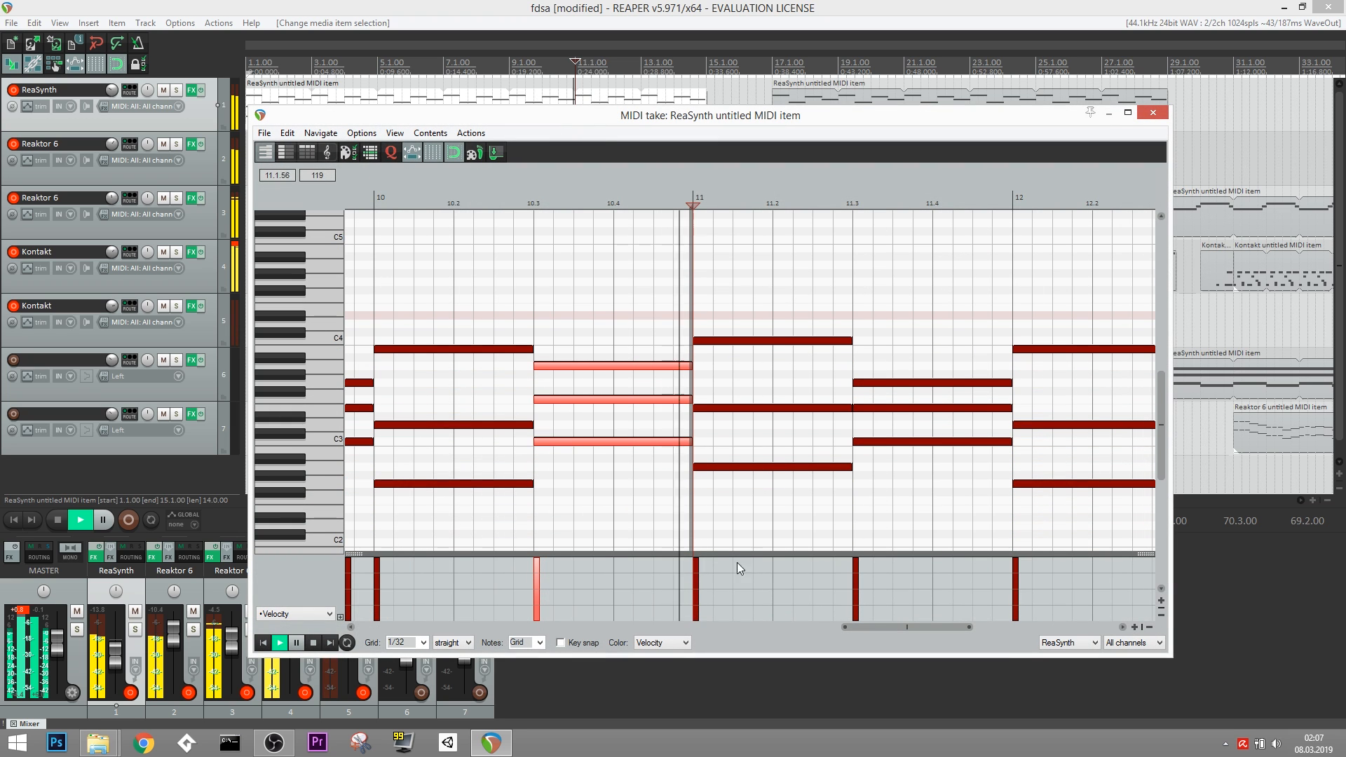
drag(869, 628, 1025, 633)
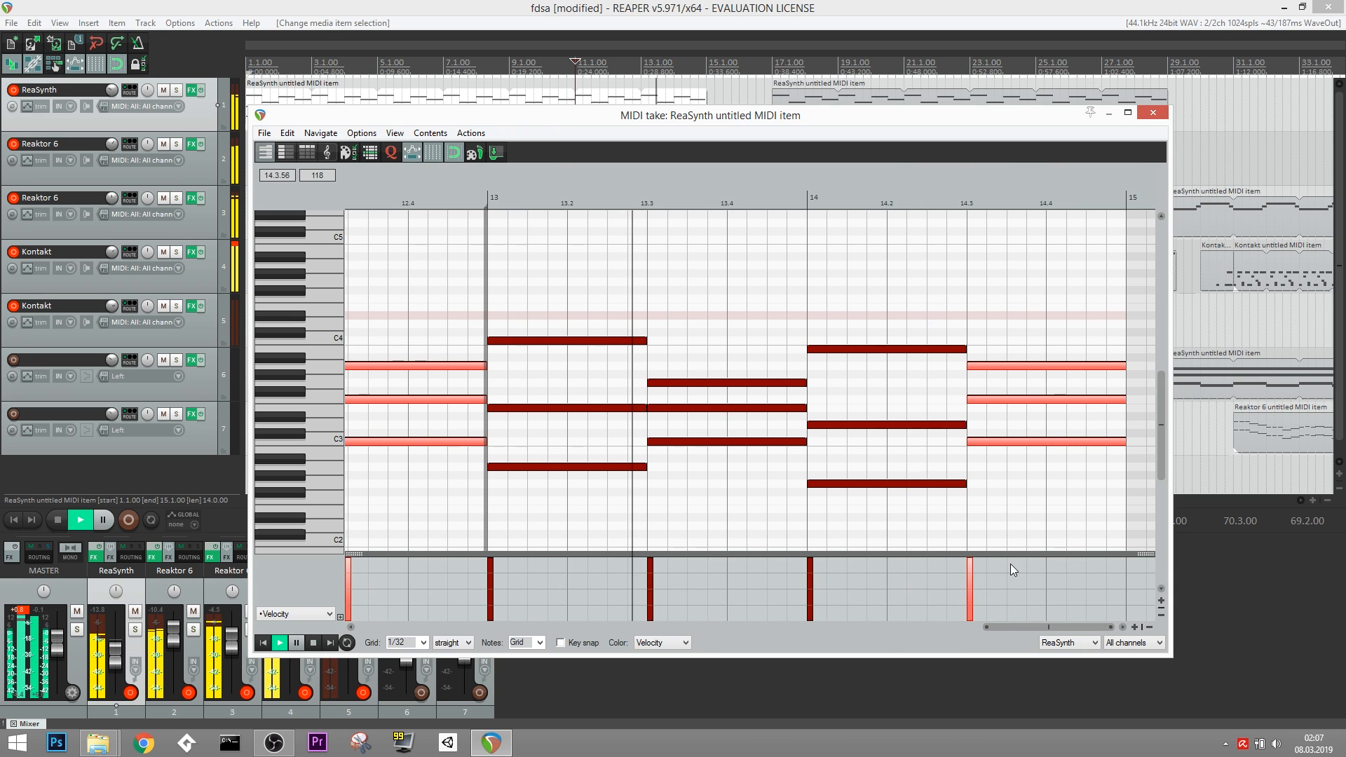
click(1154, 116)
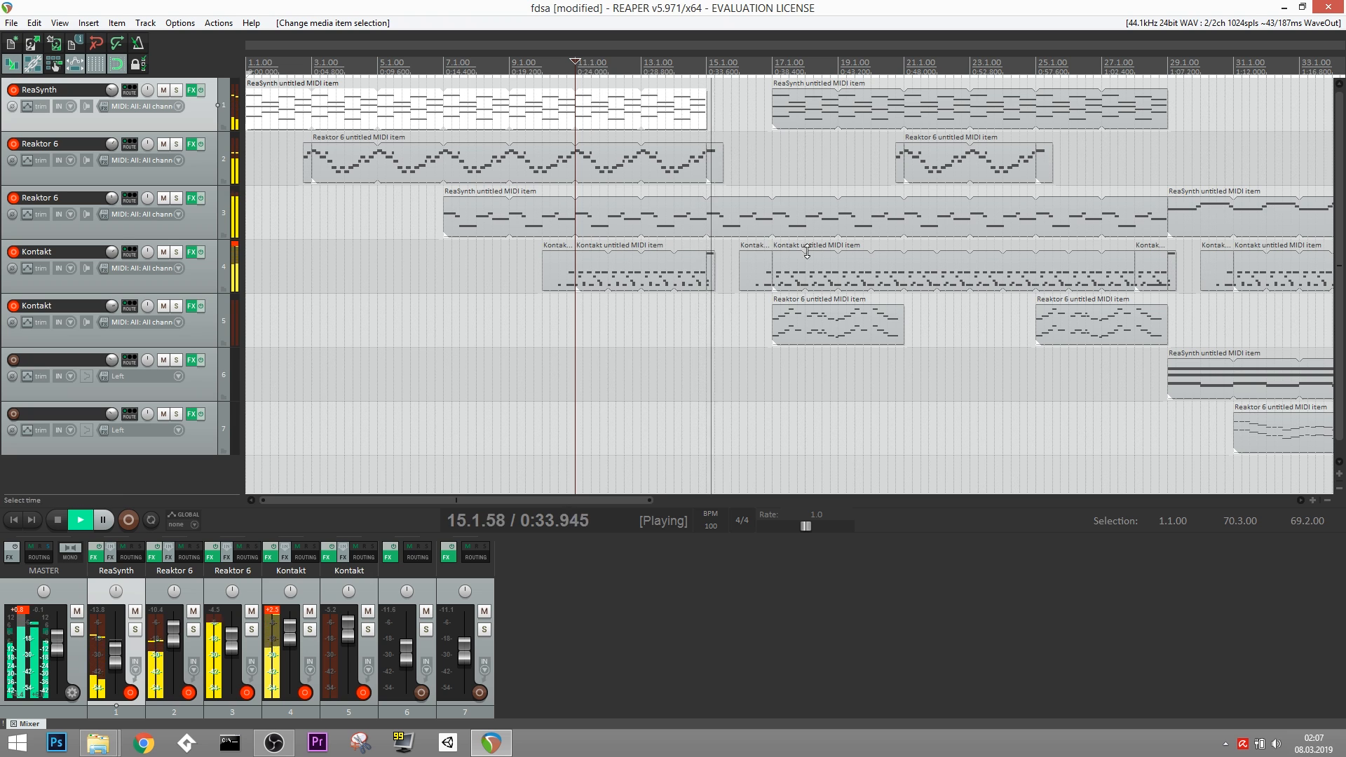
Examine the notes of track 5's first melody item, from bar 17 to its end, in the MIDI editor.
double_click(803, 328)
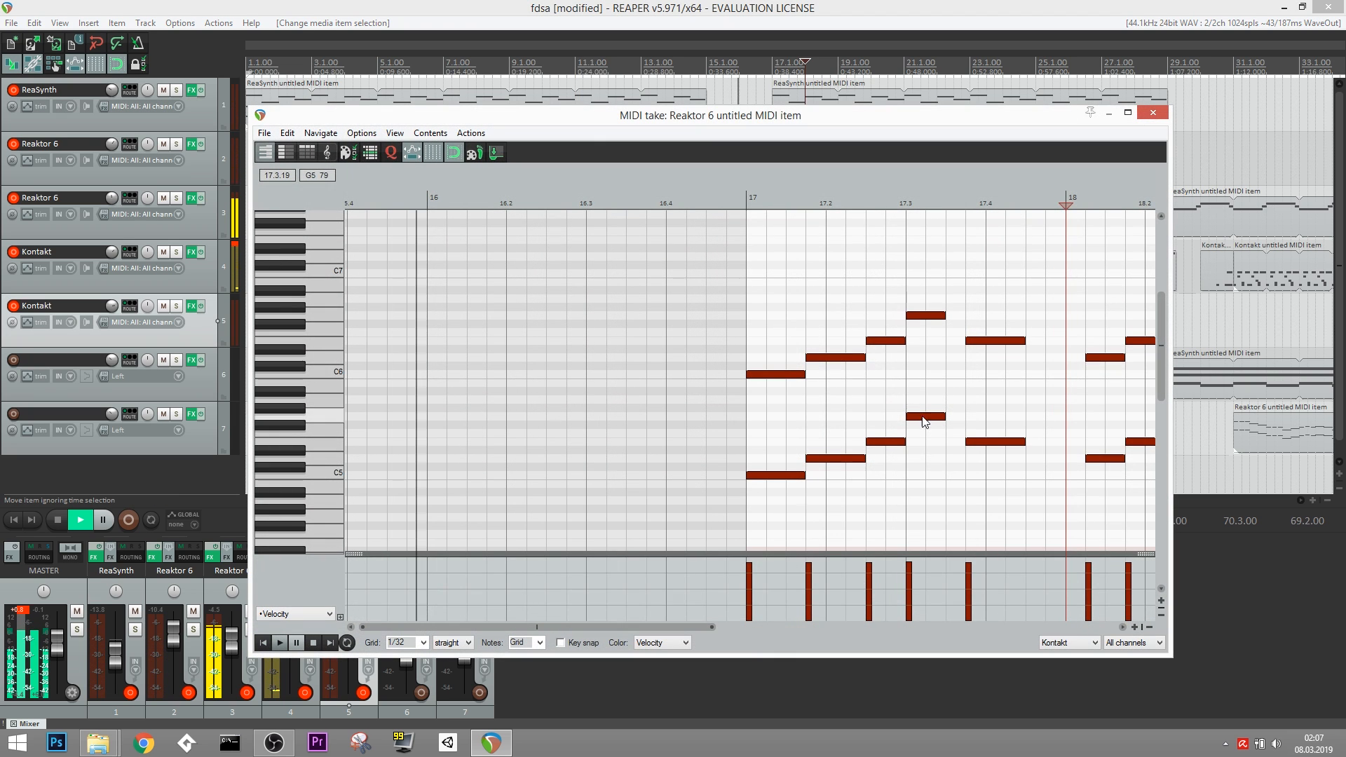
mouse_move(623, 627)
mouse_down()
mouse_move(653, 629)
mouse_move(619, 623)
mouse_up()
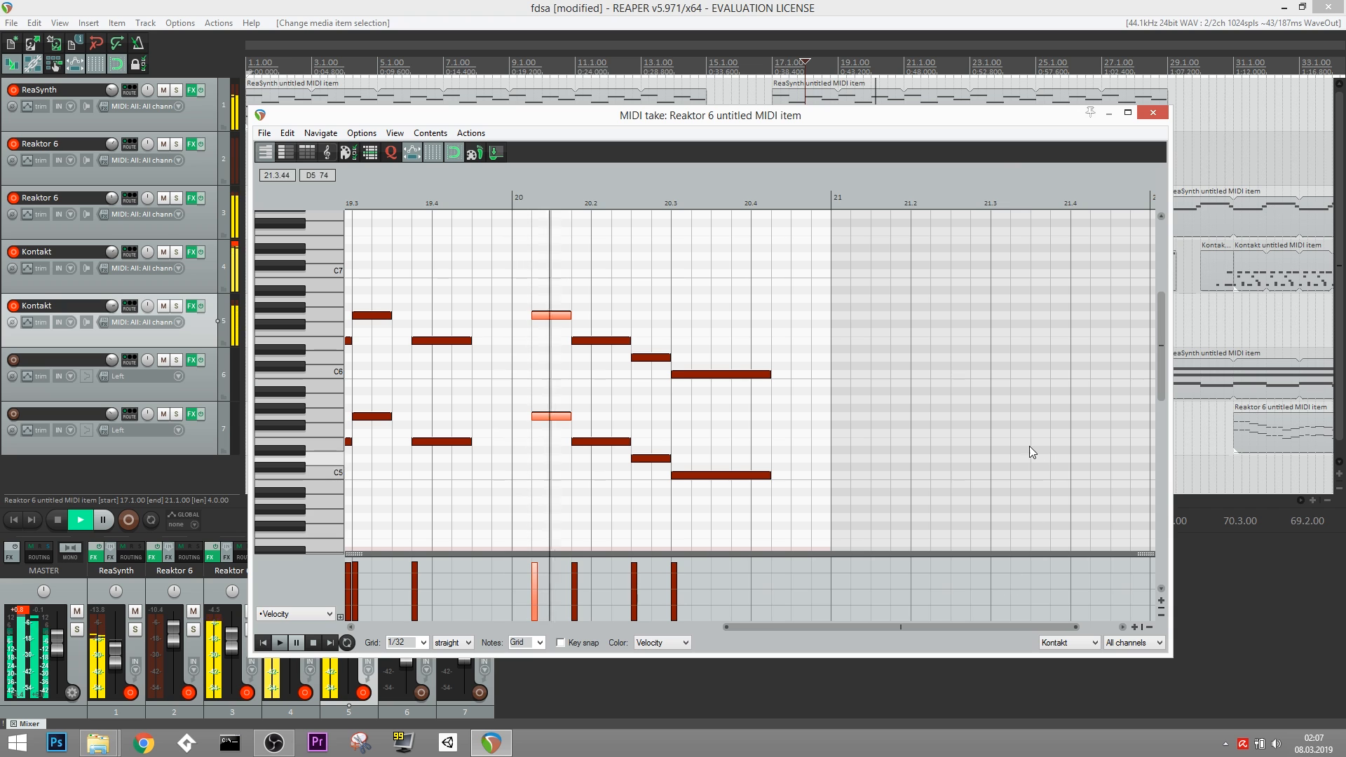
click(1144, 113)
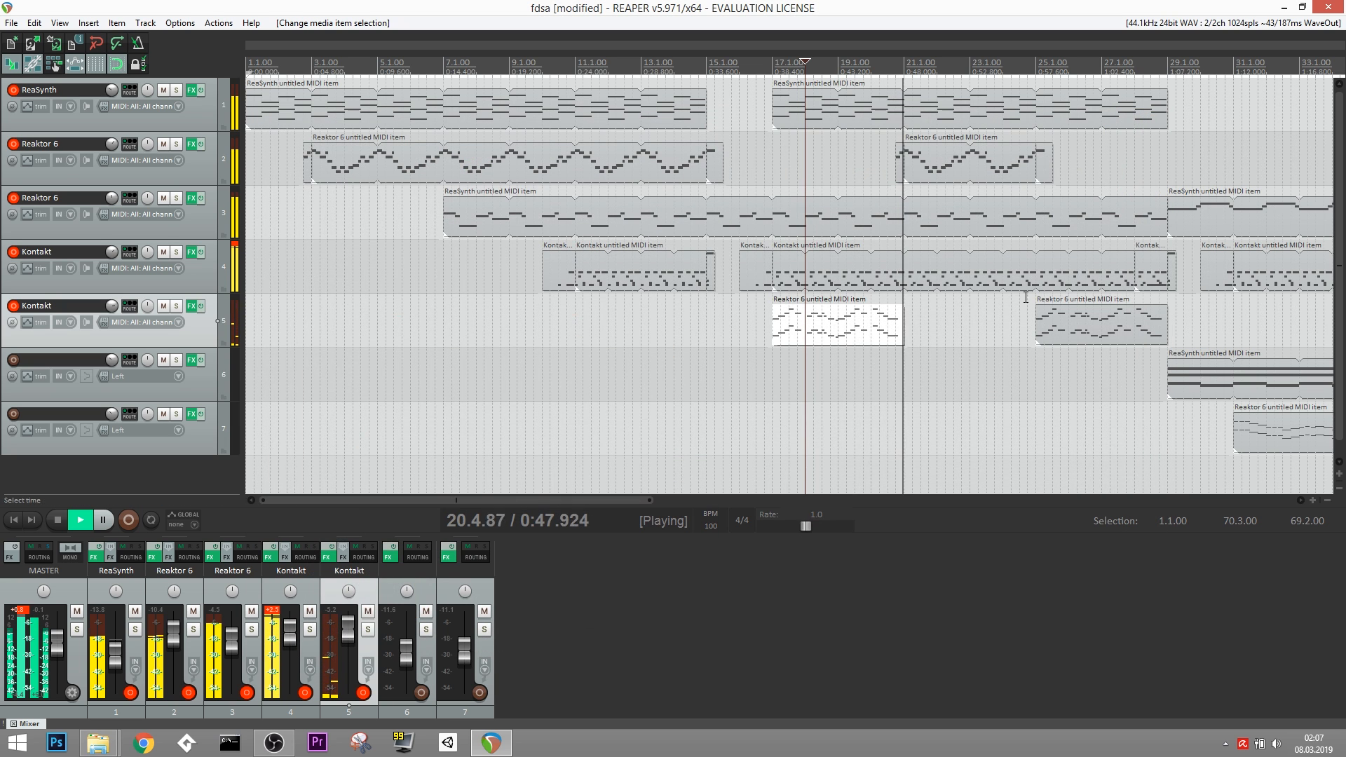
Examine the notes of track 4's long item starting at bar 17, through to its end, in the MIDI editor.
click(942, 281)
double_click(943, 282)
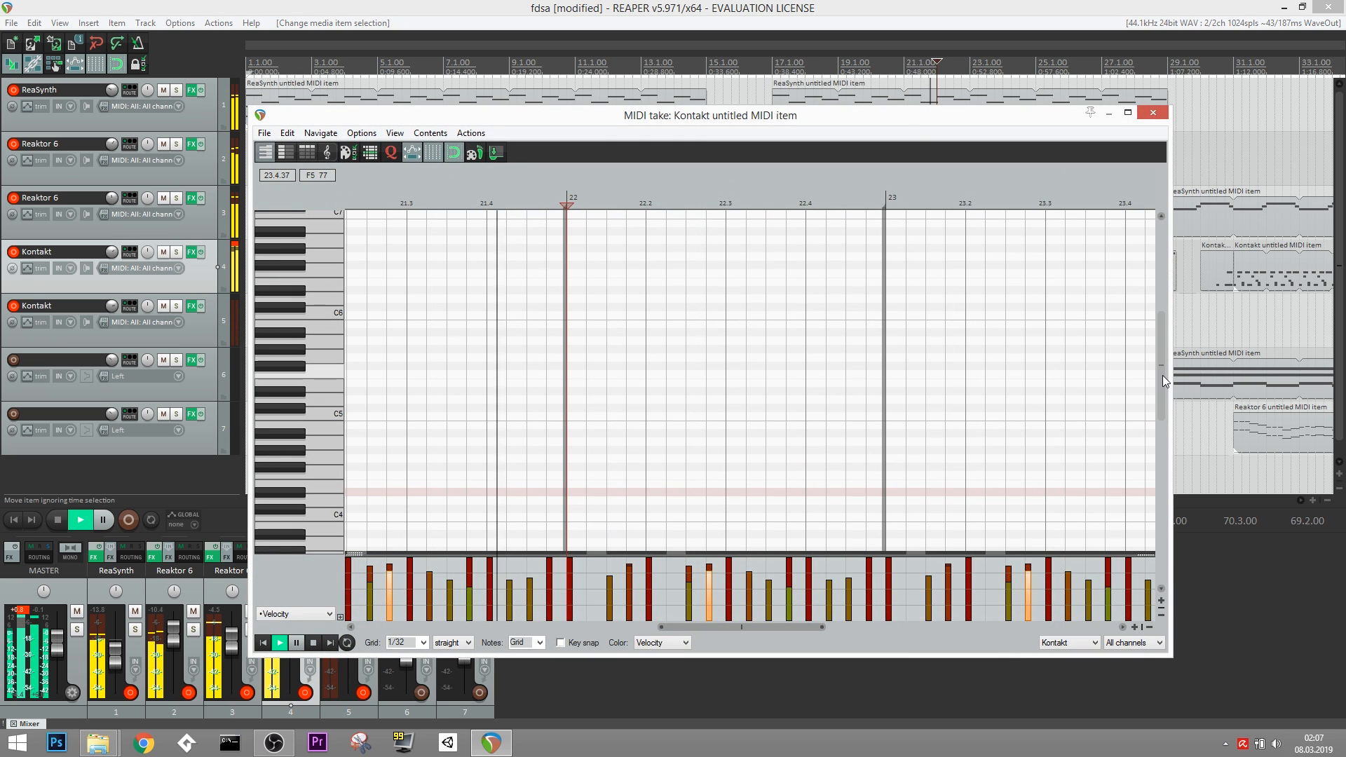
scroll(1157, 457, down, 3)
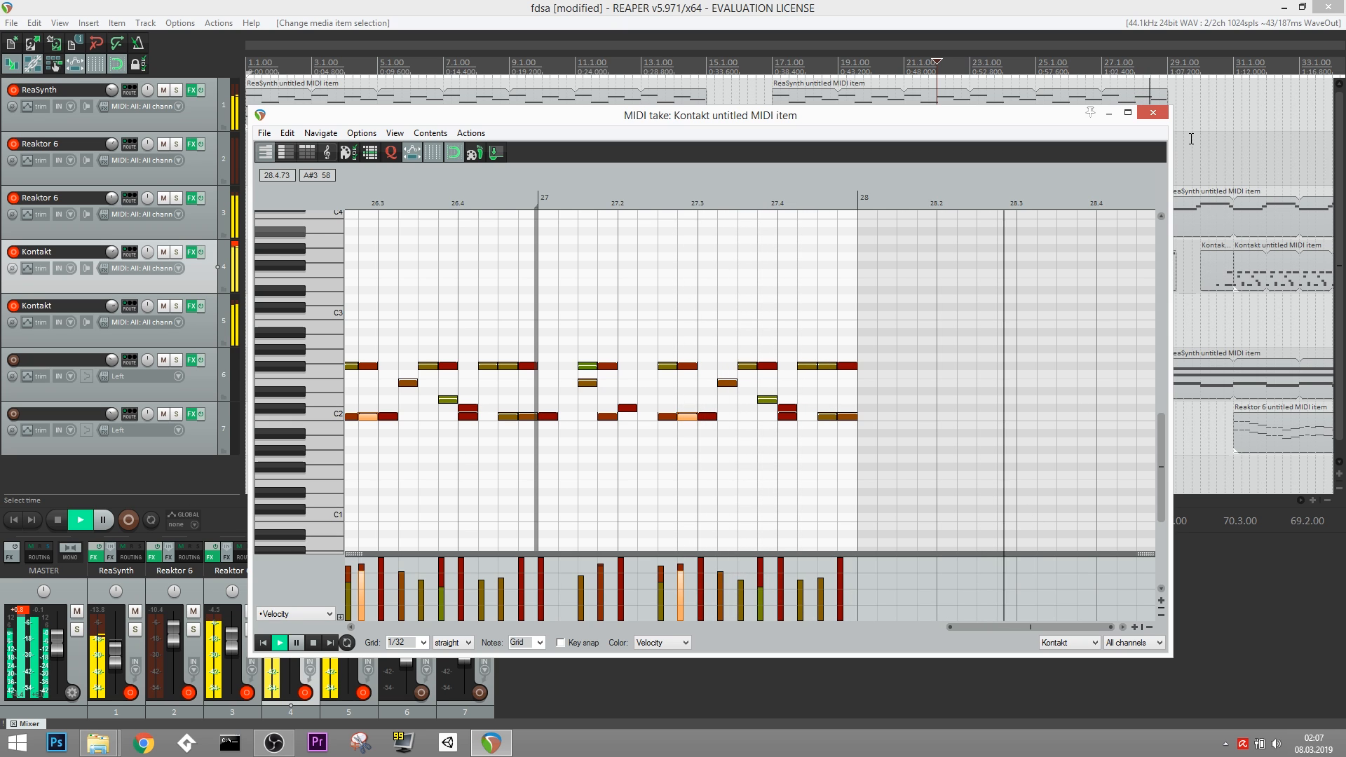
click(1153, 112)
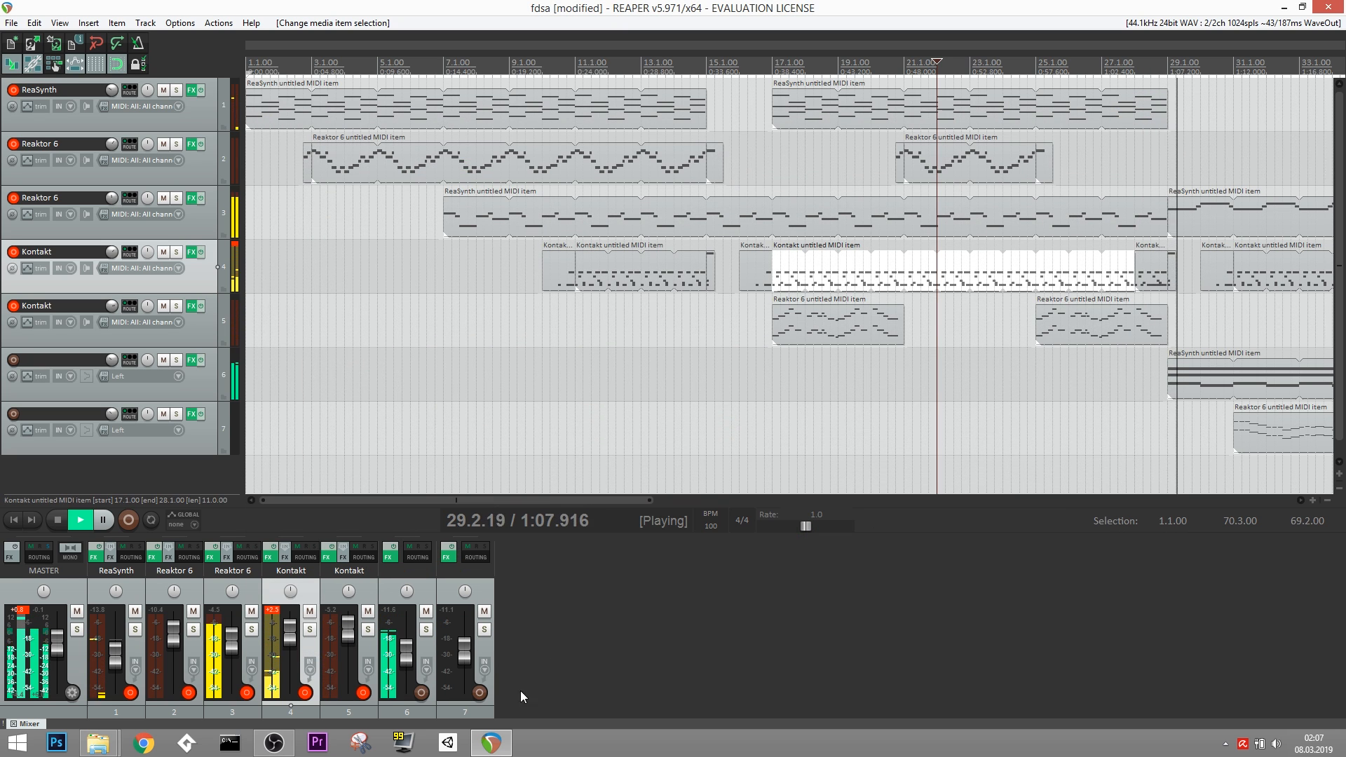
Examine the melody notes of track 7's first item, from bar 31 to bar 36, in the MIDI editor.
drag(595, 499, 851, 502)
double_click(636, 425)
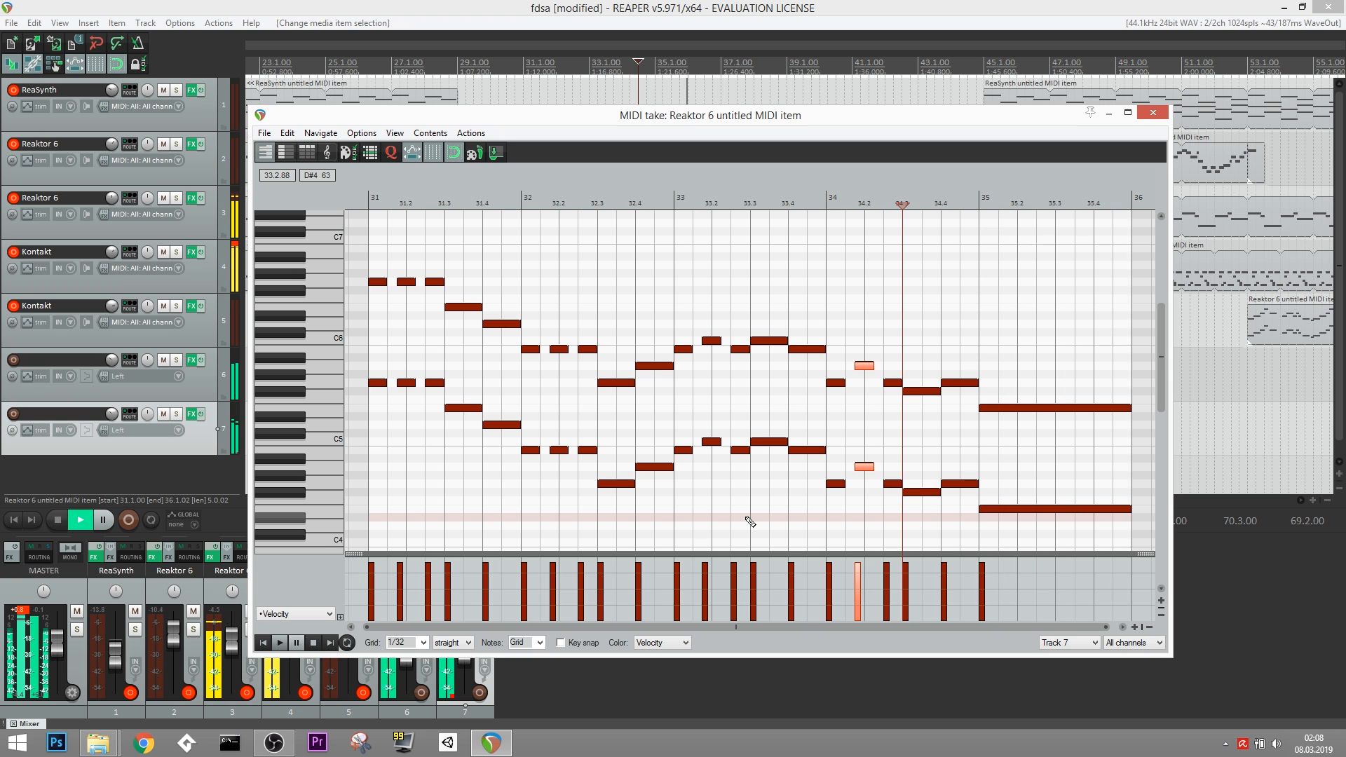
click(1154, 113)
Examine the sustained chords of track 6's item around bars 37 to 39 in the MIDI editor.
click(756, 375)
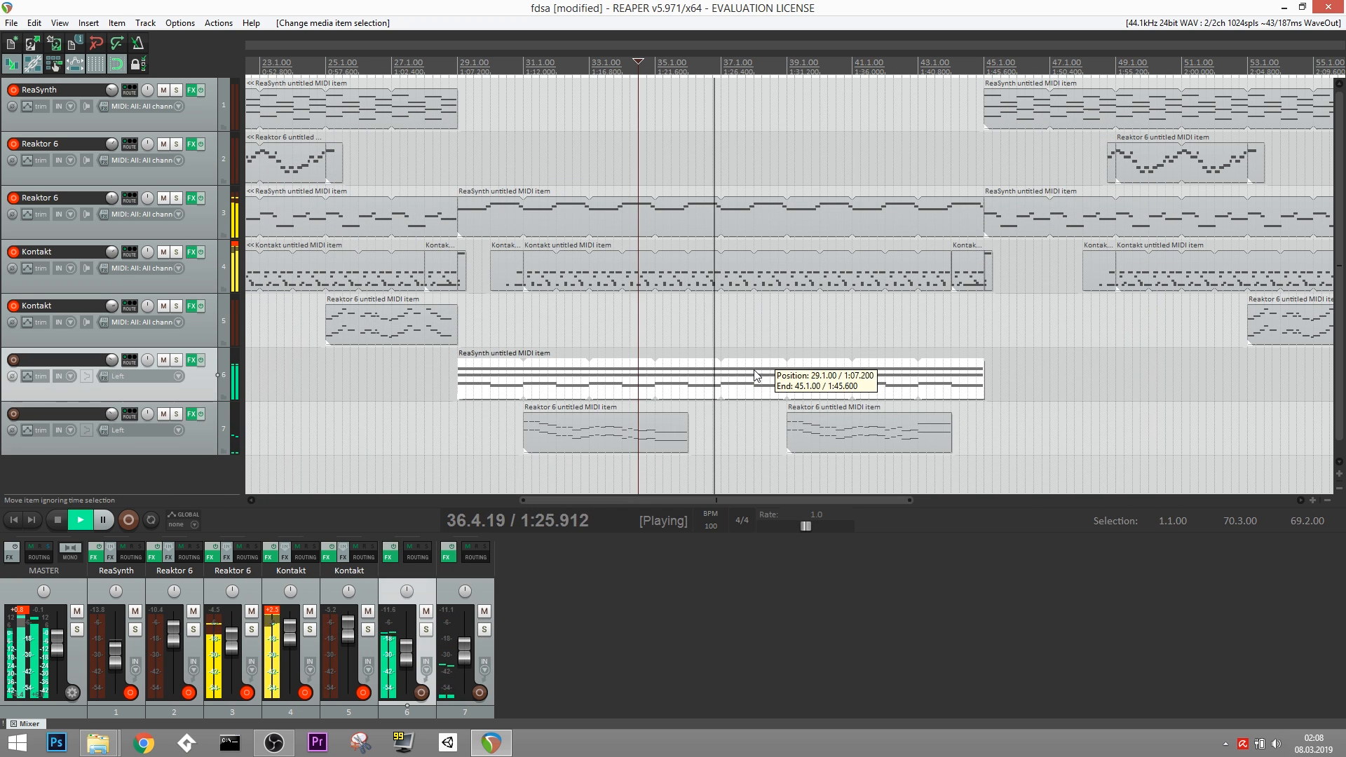
double_click(756, 375)
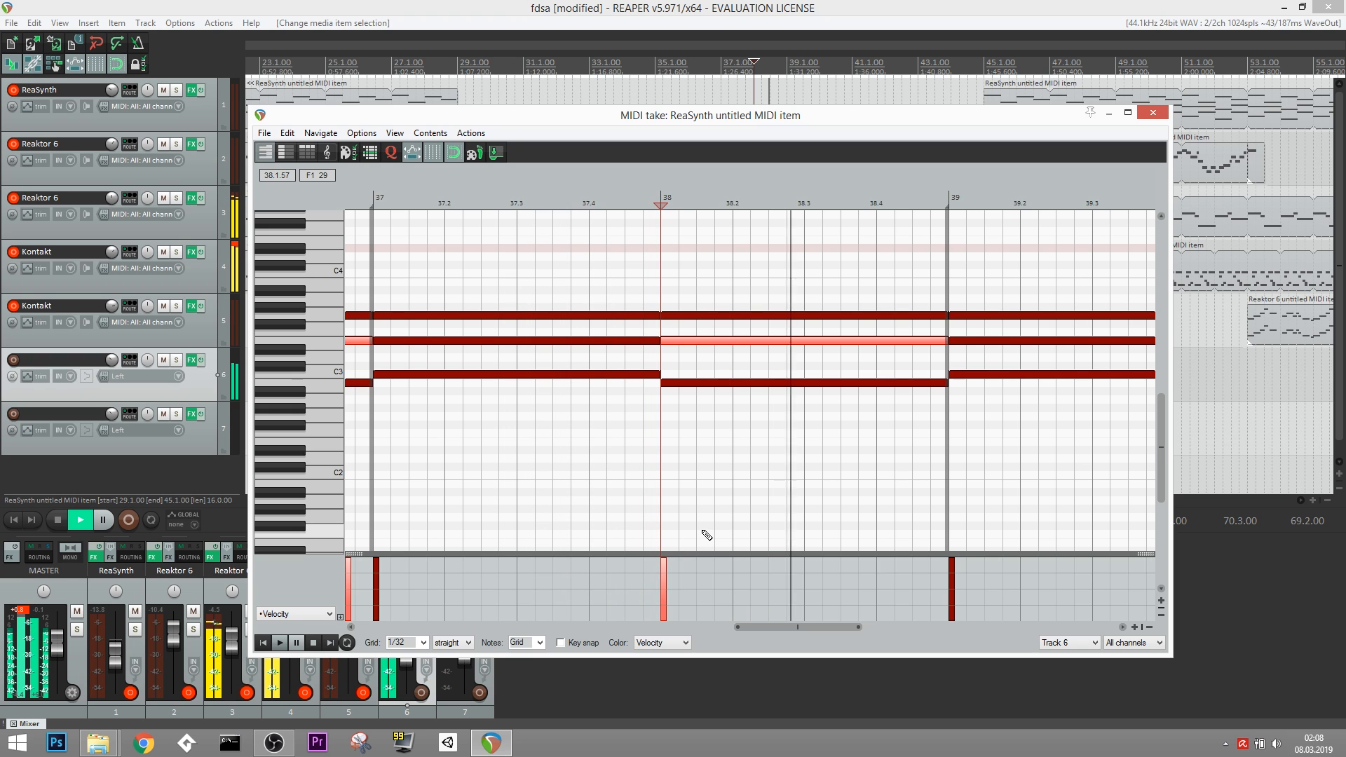
click(1144, 113)
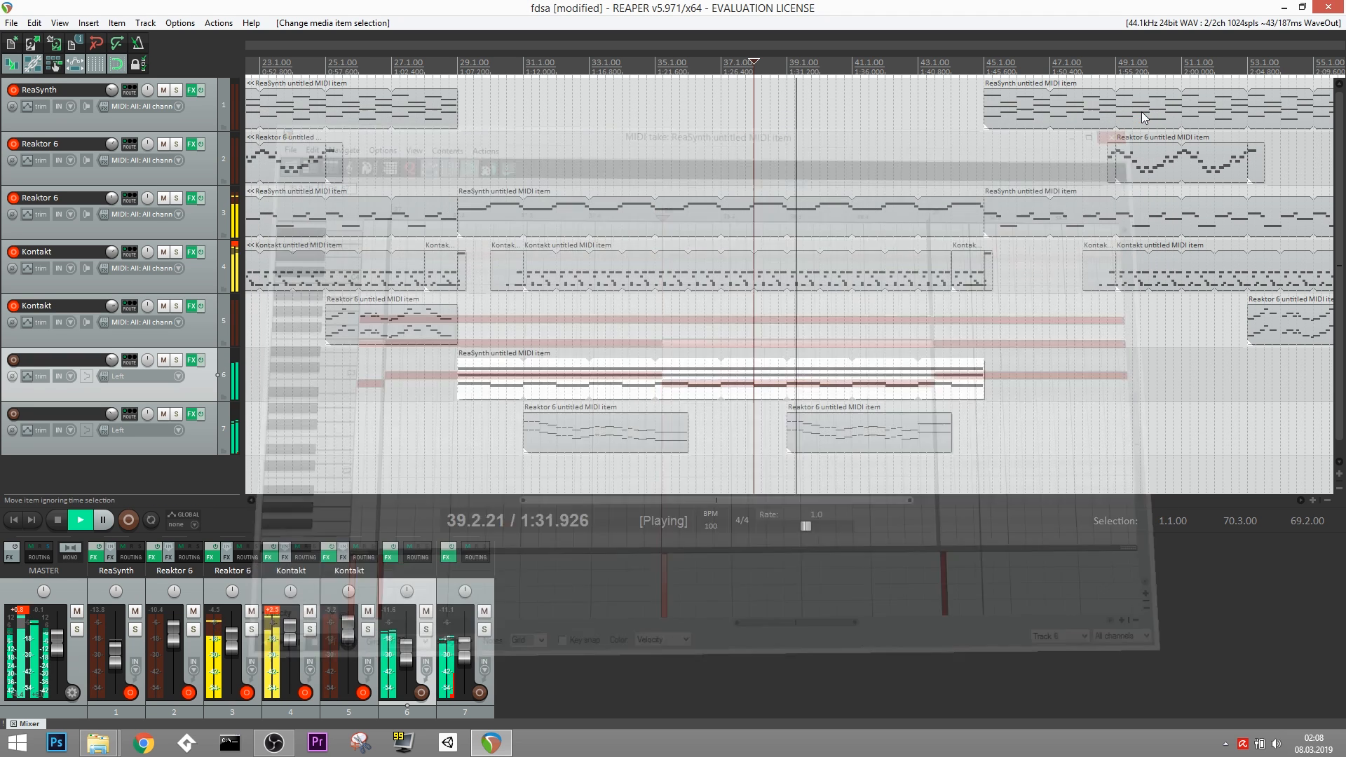
Examine the repeating note pattern of track 3's middle-section item up to bar 45 in the MIDI editor, and return to the arrangement's closing section.
double_click(844, 224)
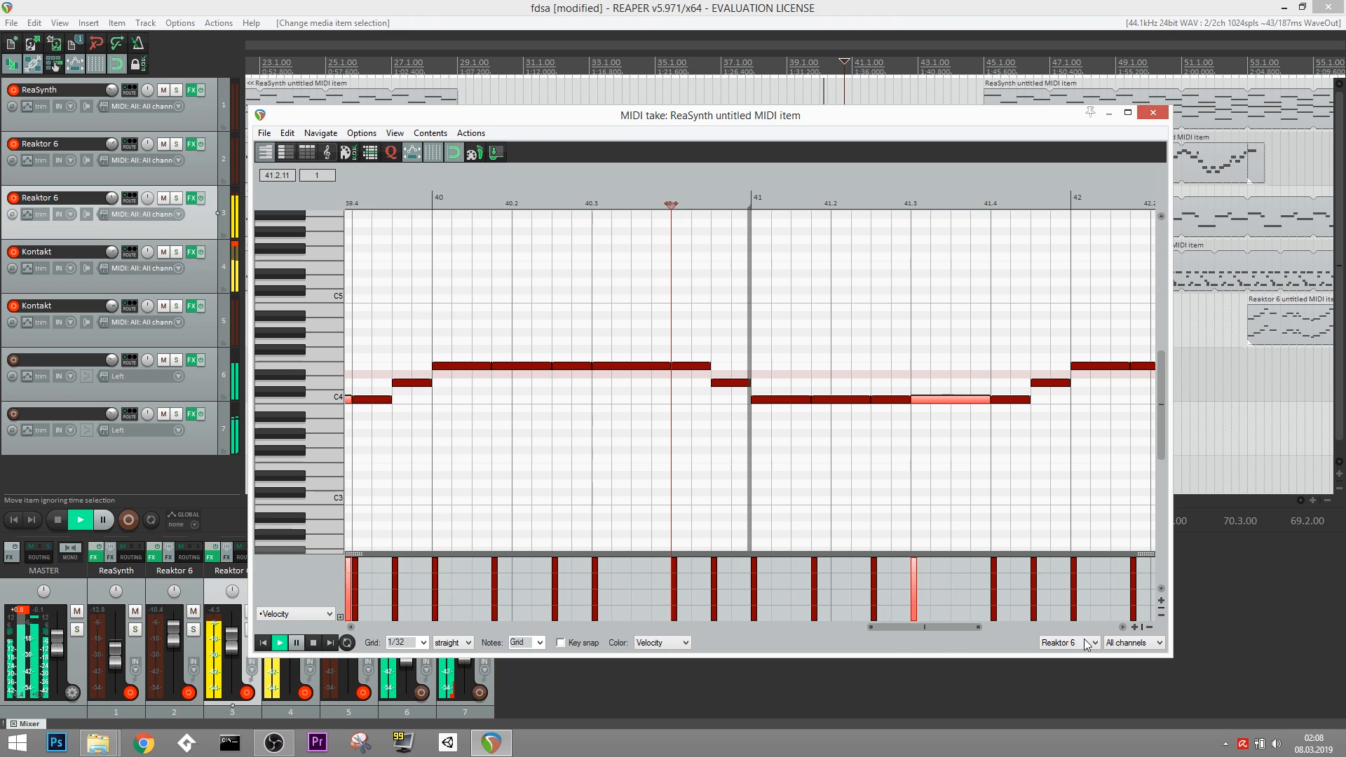
click(1147, 627)
click(1147, 627)
click(1146, 627)
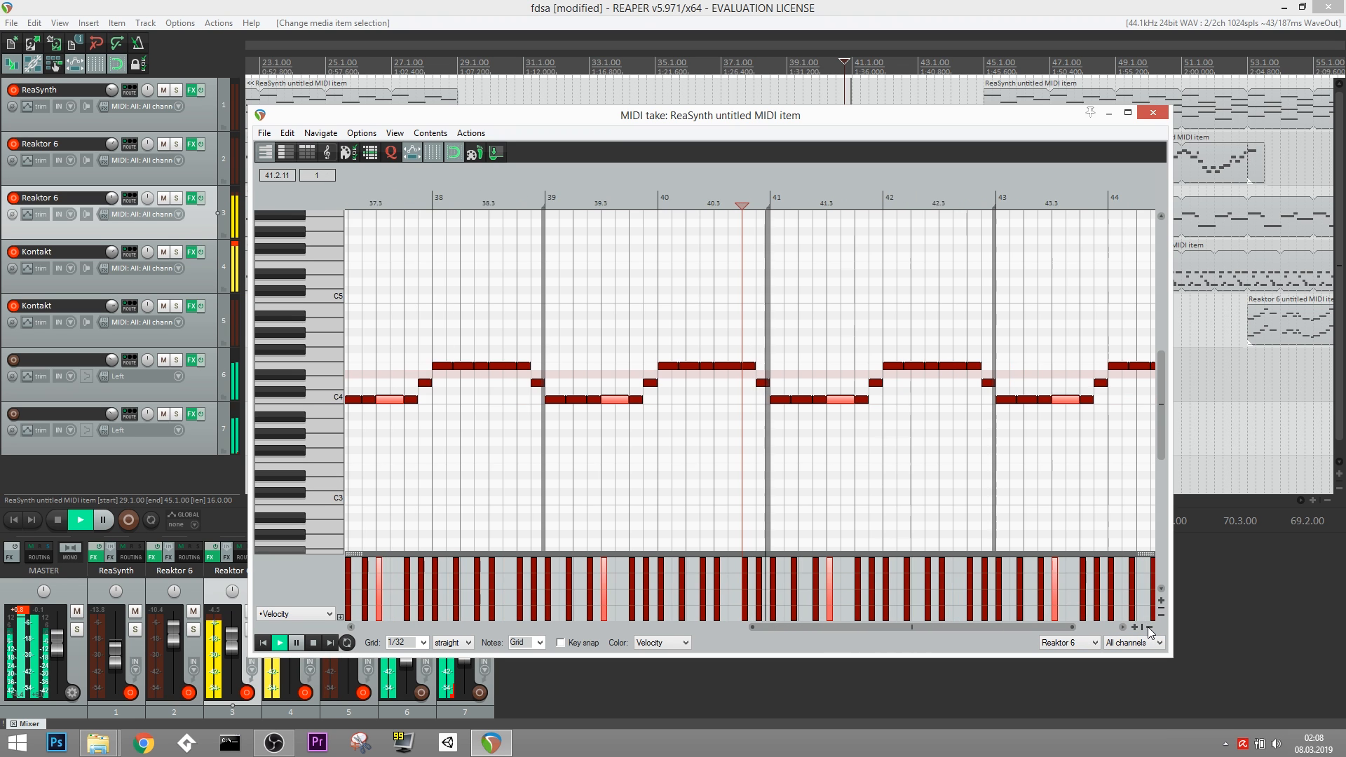
click(1146, 626)
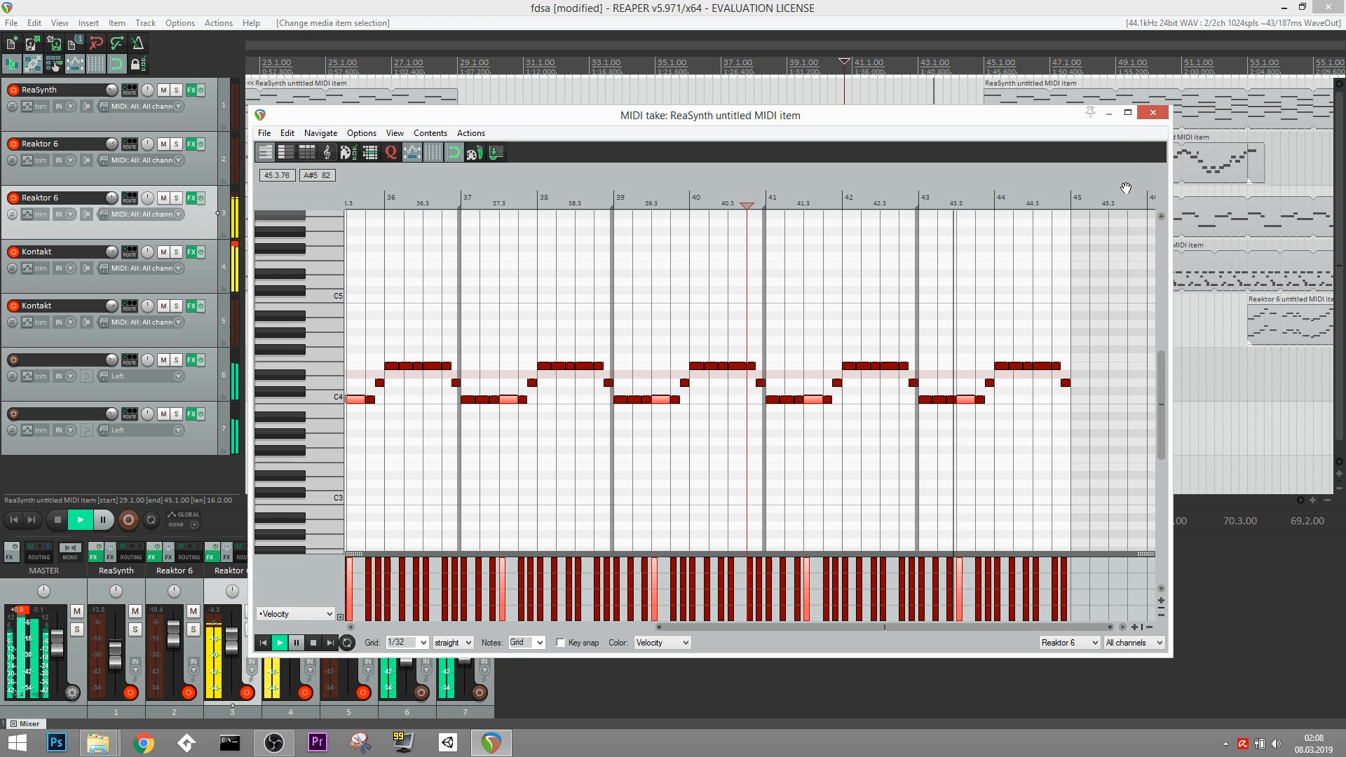
click(1153, 114)
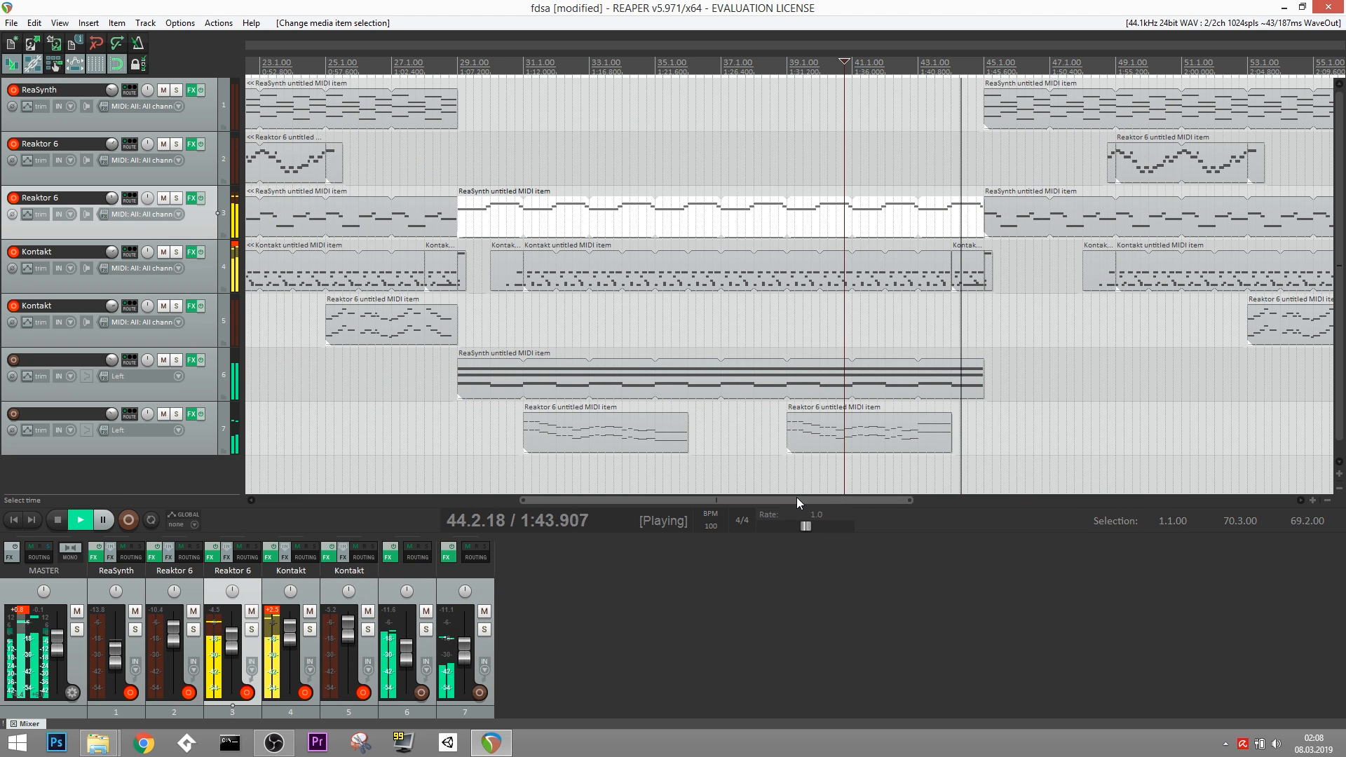
drag(869, 502, 982, 506)
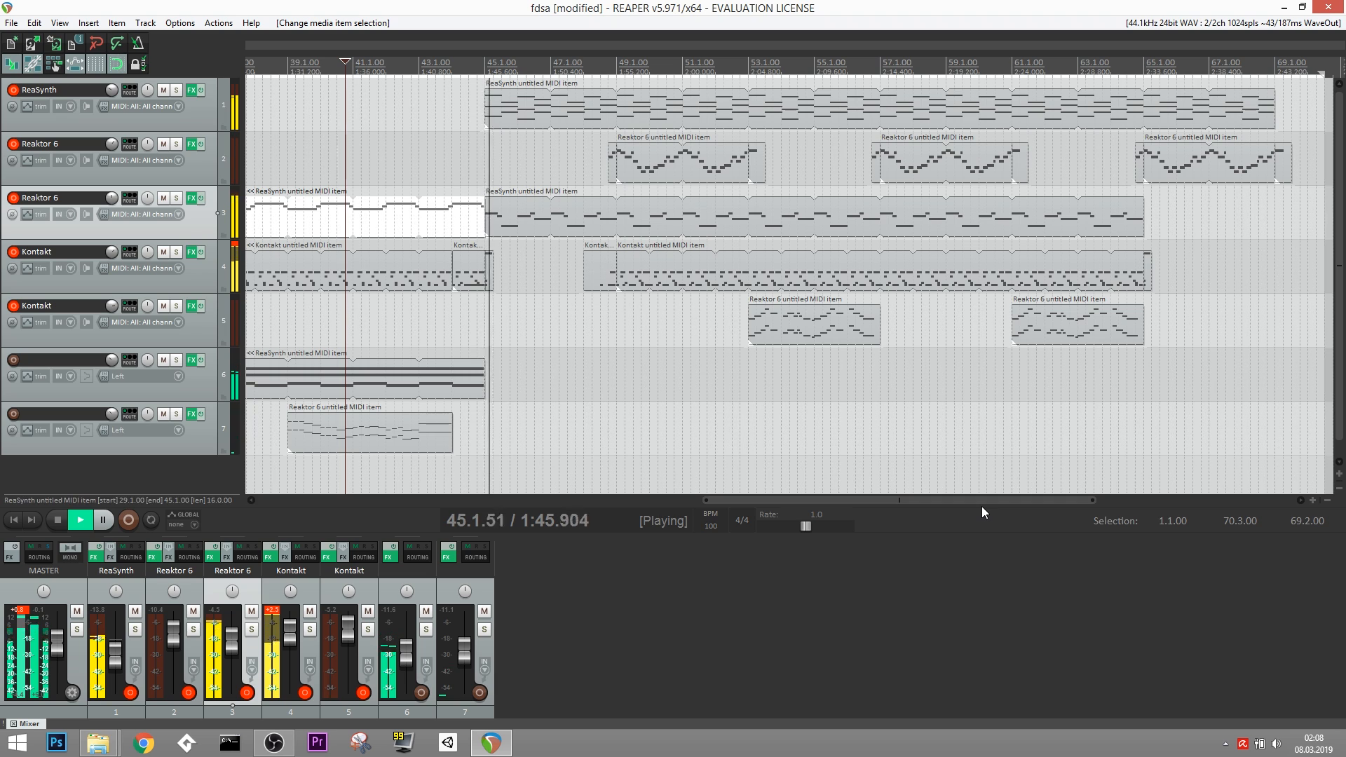